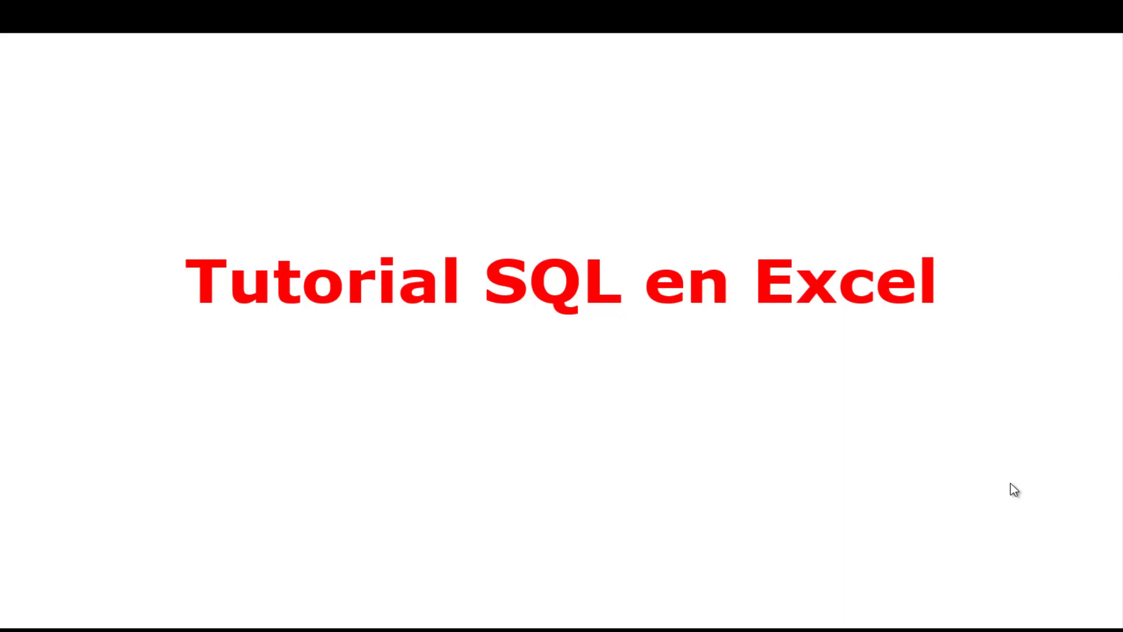
On the 'Comando DML (Insert Into)' slide, box INSERT INTO and nombre_tabla in red, with two arrows at INSERT INTO
key(Right)
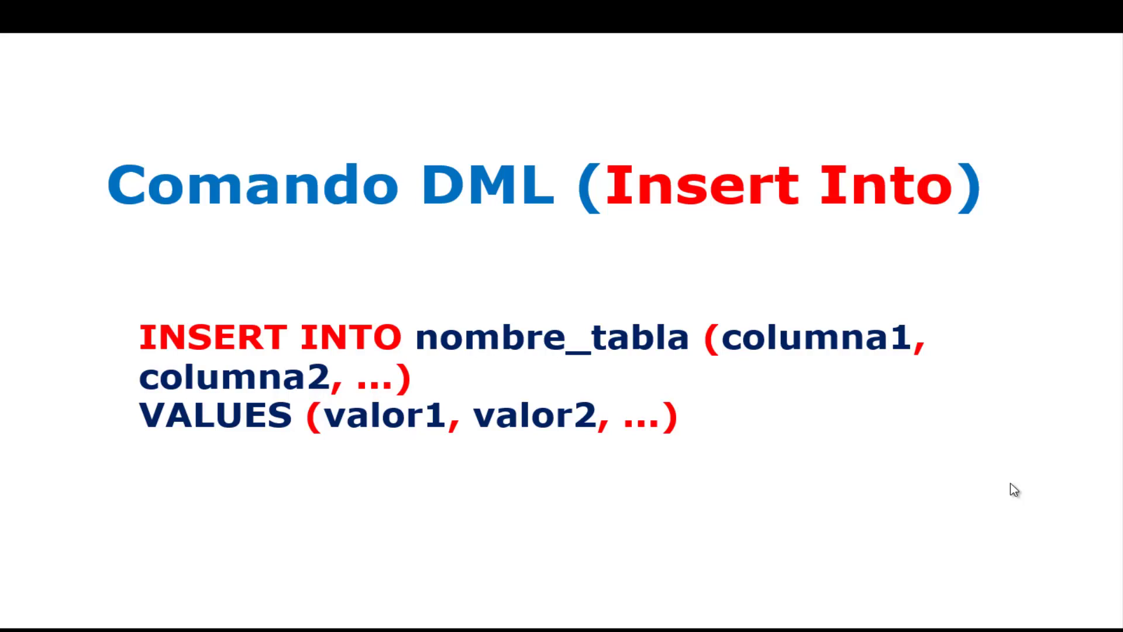
key(ctrl+p)
drag(98, 306, 408, 355)
drag(266, 316, 345, 253)
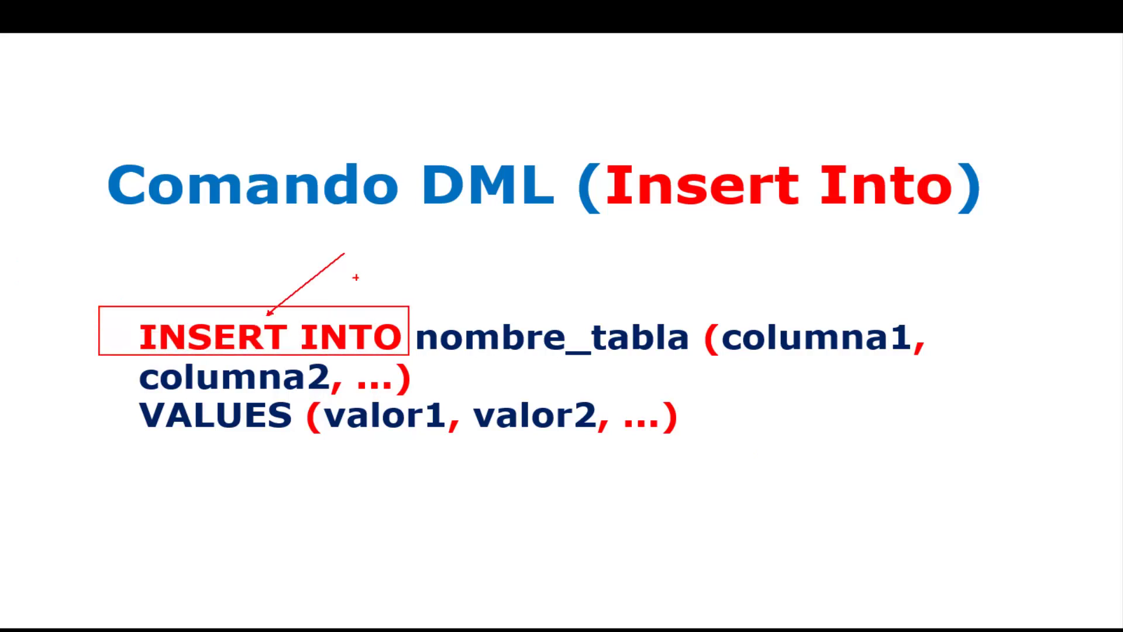
drag(362, 311, 396, 289)
drag(416, 315, 700, 362)
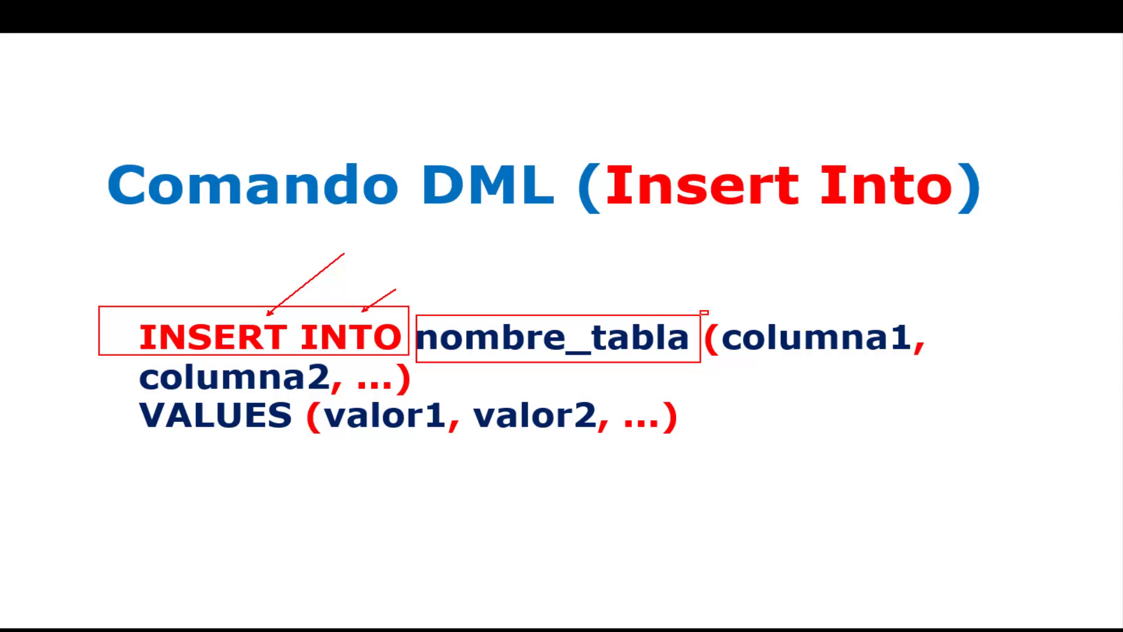
Mark the column list's parentheses, commas, columna1 and columna2 with red boxes and arrows
drag(708, 314, 721, 370)
drag(802, 366, 817, 416)
drag(911, 333, 929, 363)
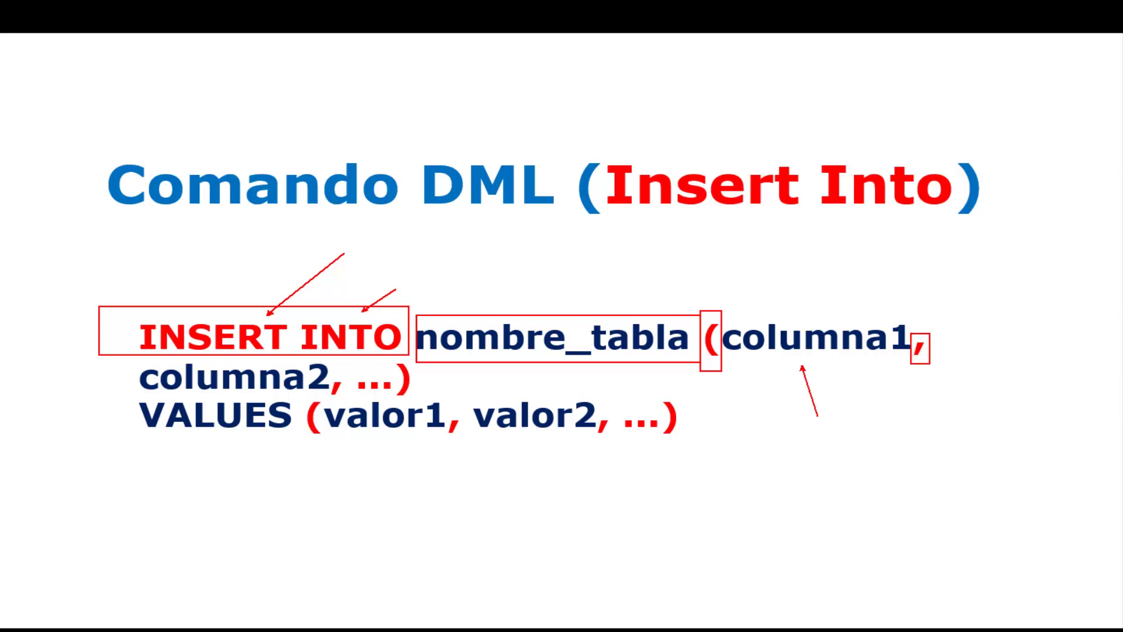
drag(138, 360, 331, 390)
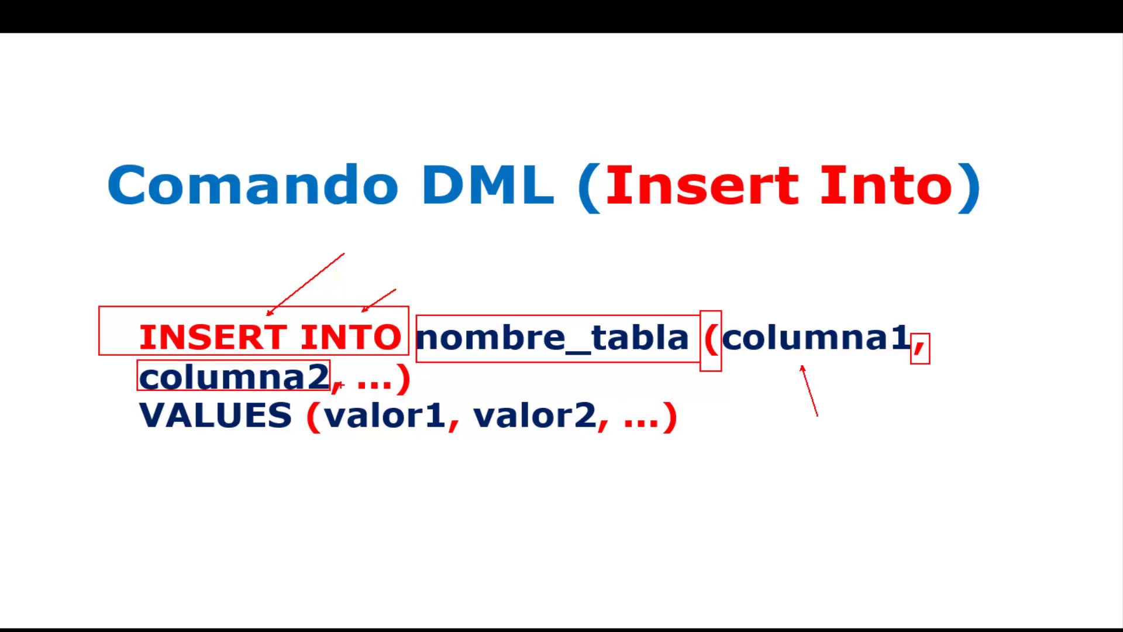
drag(330, 377, 350, 401)
drag(390, 364, 419, 398)
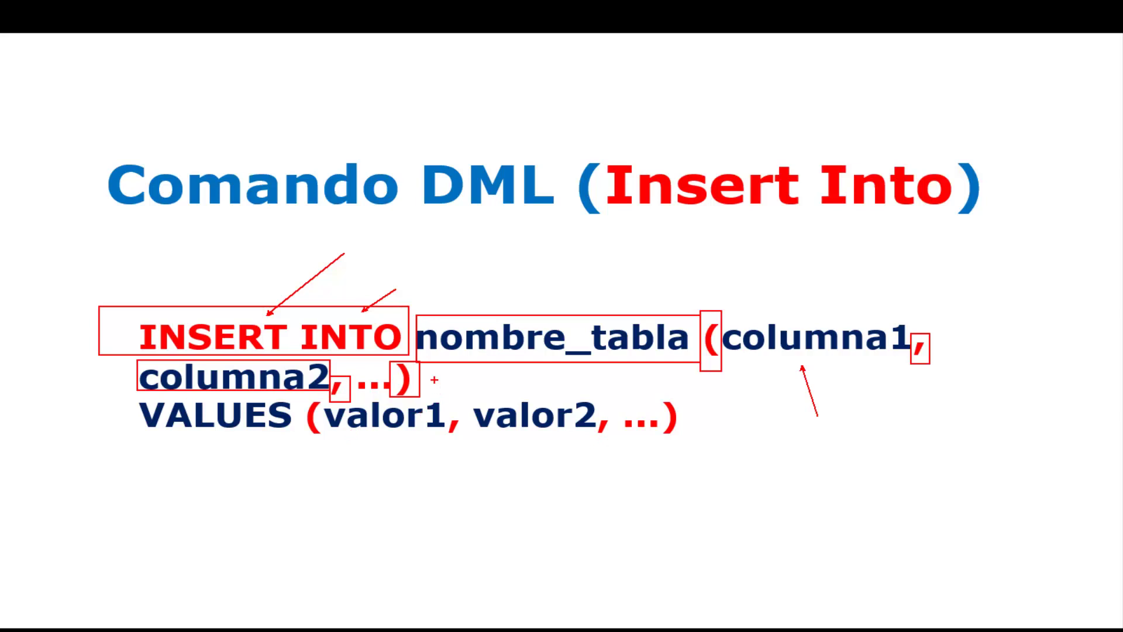
drag(436, 380, 475, 377)
Box VALUES, the value parentheses and commas, point at valor1 and valor2, and box the values list
drag(124, 396, 300, 441)
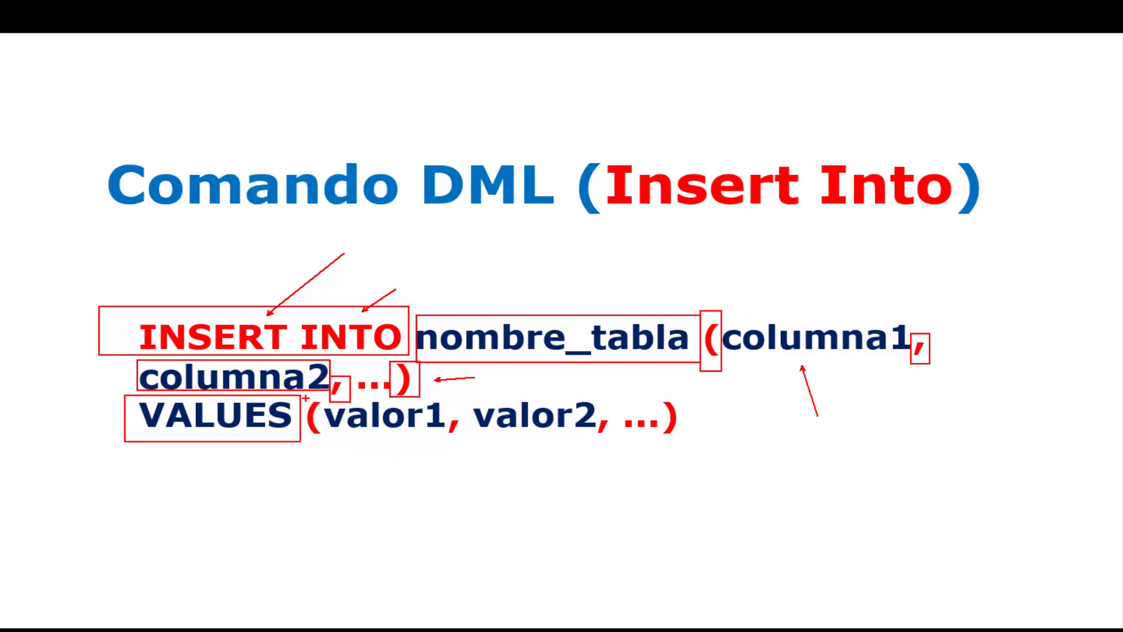
drag(305, 398, 320, 446)
drag(391, 447, 393, 495)
drag(456, 421, 462, 437)
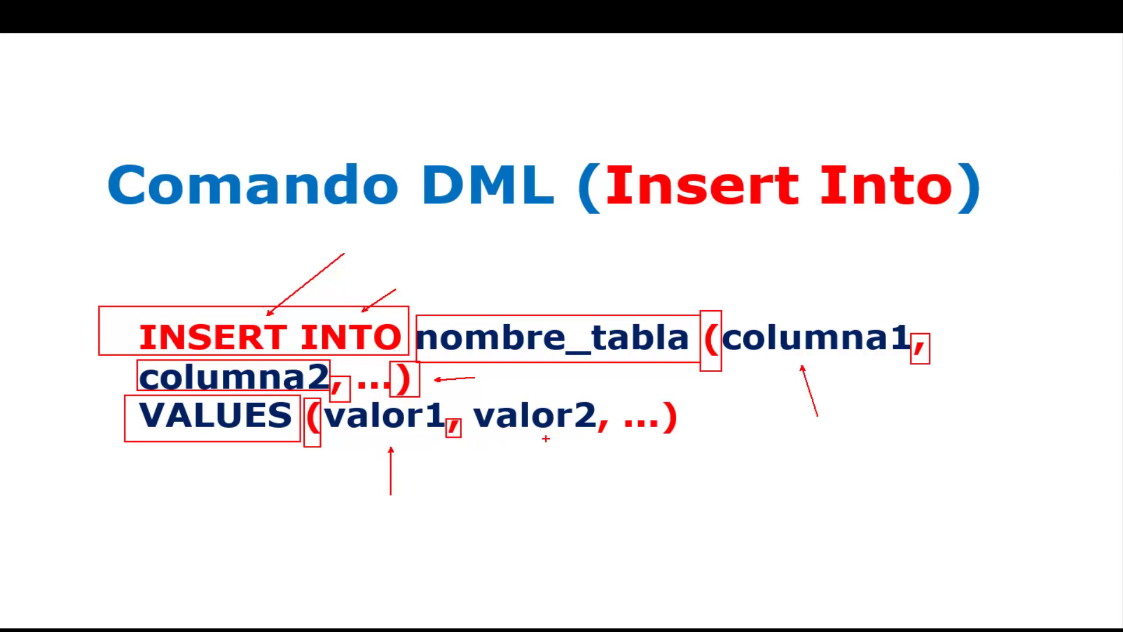
drag(526, 453, 525, 513)
drag(658, 400, 681, 446)
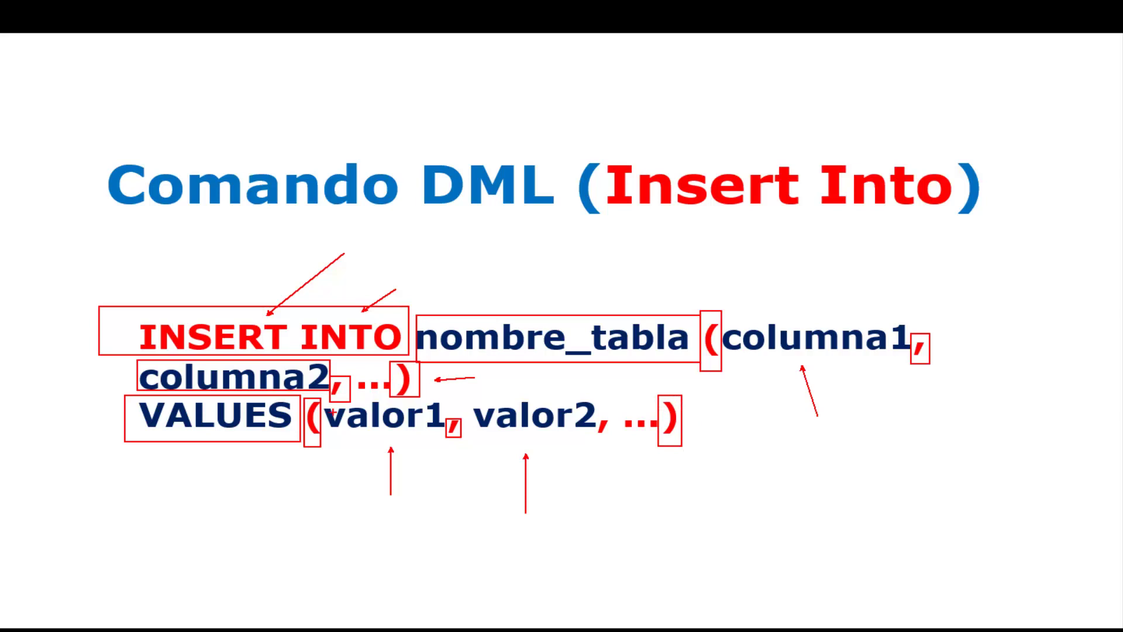
drag(304, 394, 694, 445)
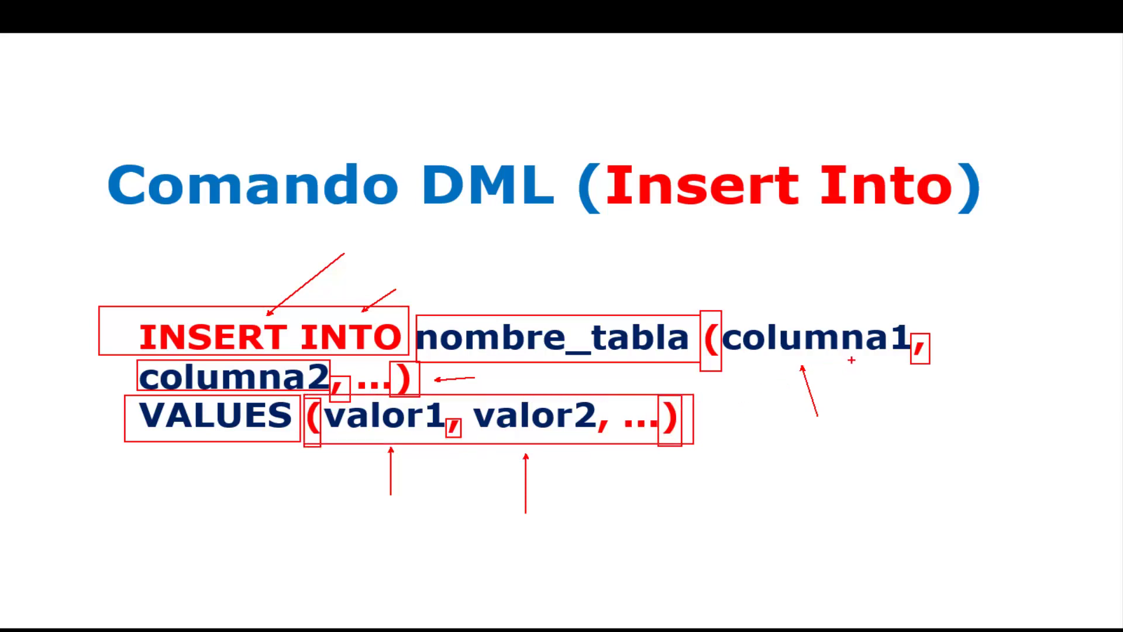
Add more arrows at columna1, VALUES, valor1 and valor2, then erase all ink from the slide
drag(851, 360, 866, 397)
drag(262, 392, 261, 430)
drag(415, 446, 428, 490)
drag(548, 445, 560, 491)
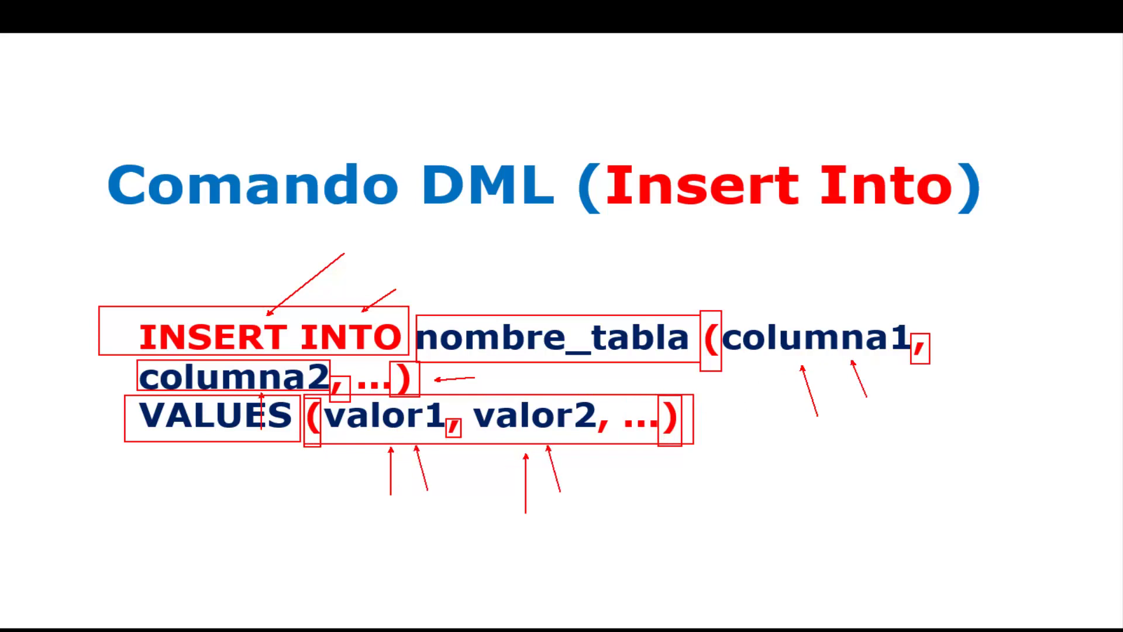
key(e)
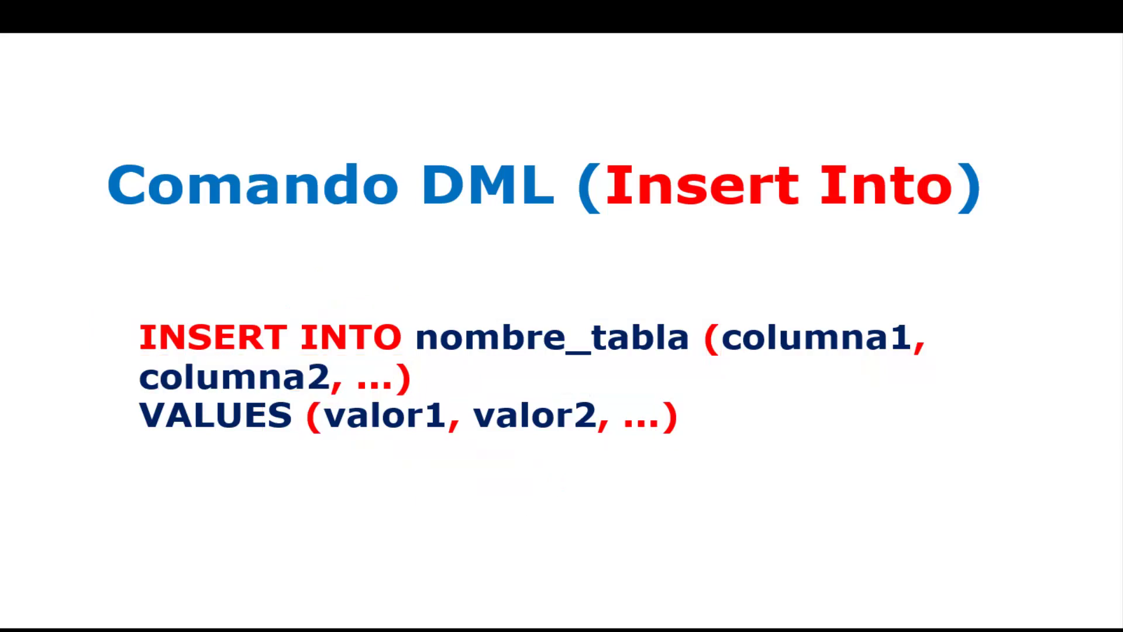
On 'Puntos a considerar para insertar', arrow the text and numeric quoting rules and write 'Hola mundo' above the table
key(Right)
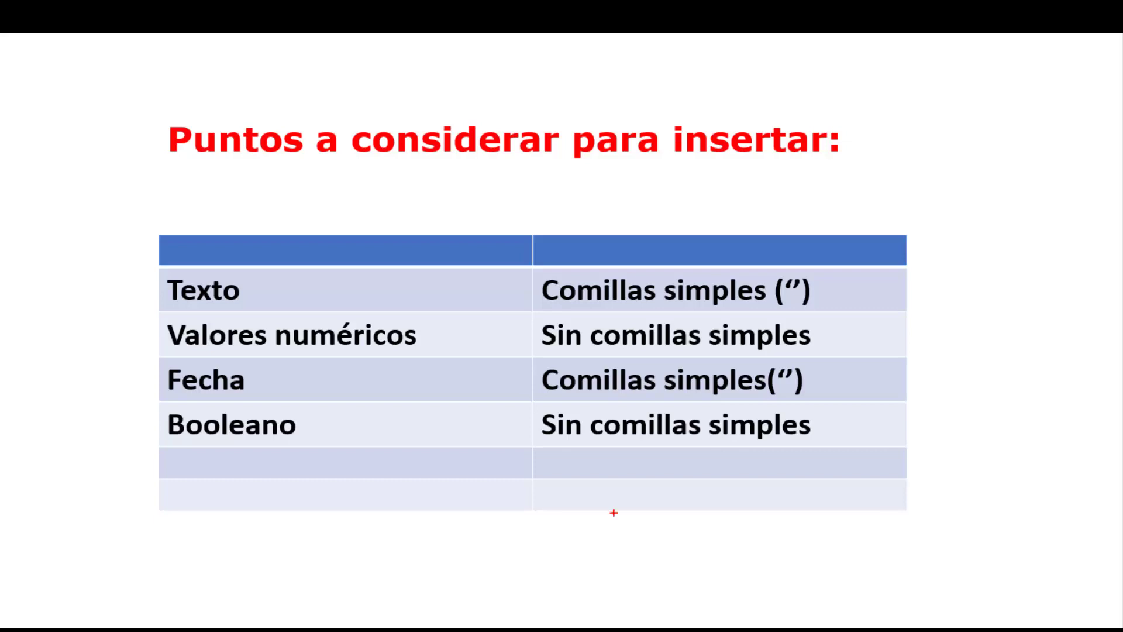
drag(833, 277, 859, 259)
drag(465, 290, 440, 322)
drag(835, 330, 891, 289)
drag(455, 212, 455, 264)
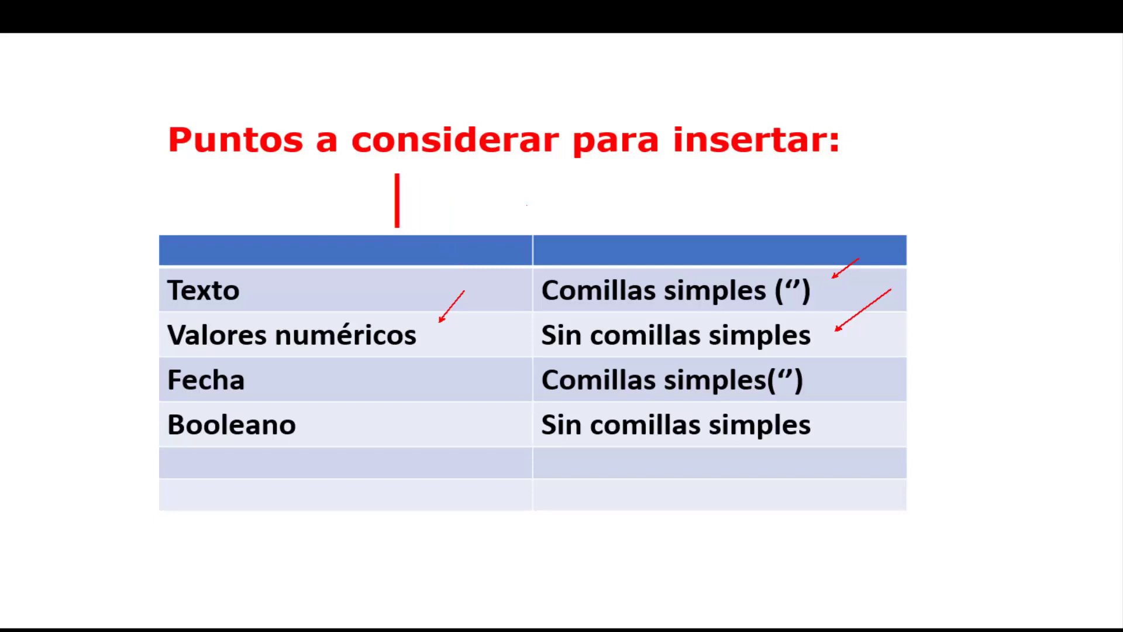
text('Ho)
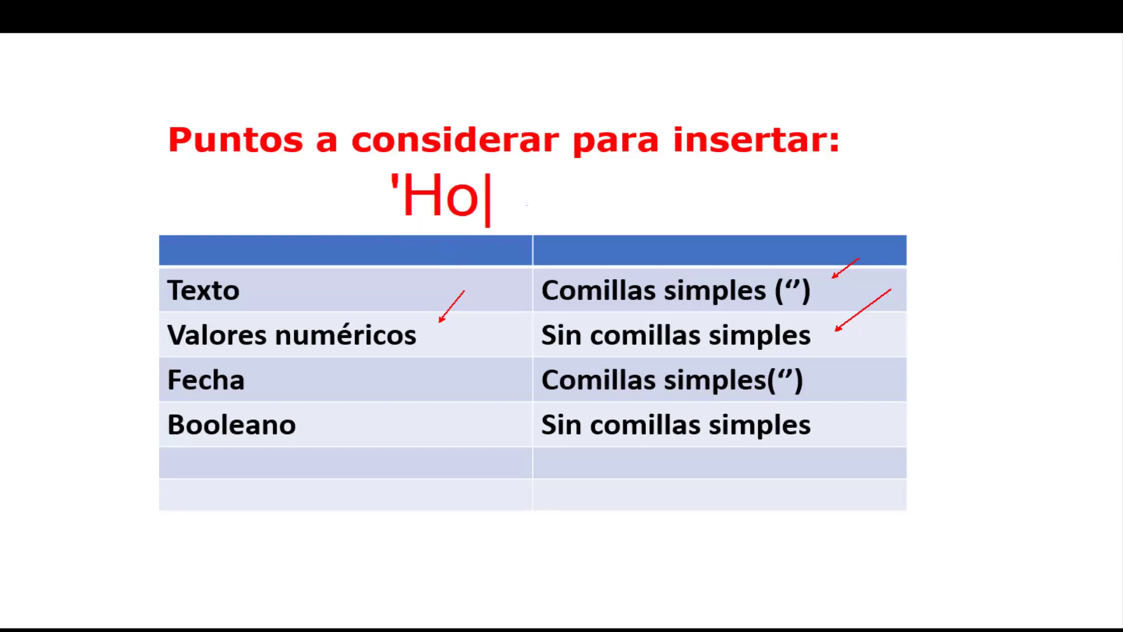
text(la mundo)
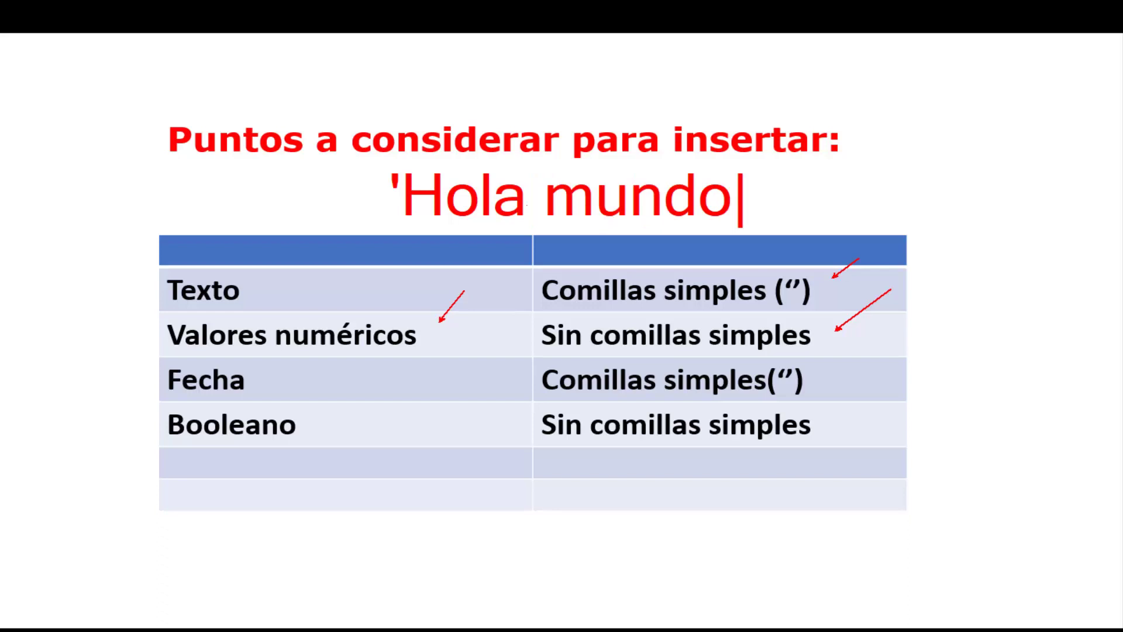
text(')
Box Fecha, Booleano, Valores numéricos and the text and Booleano rules, with arrows to the numeric and date rules
drag(1011, 341, 880, 341)
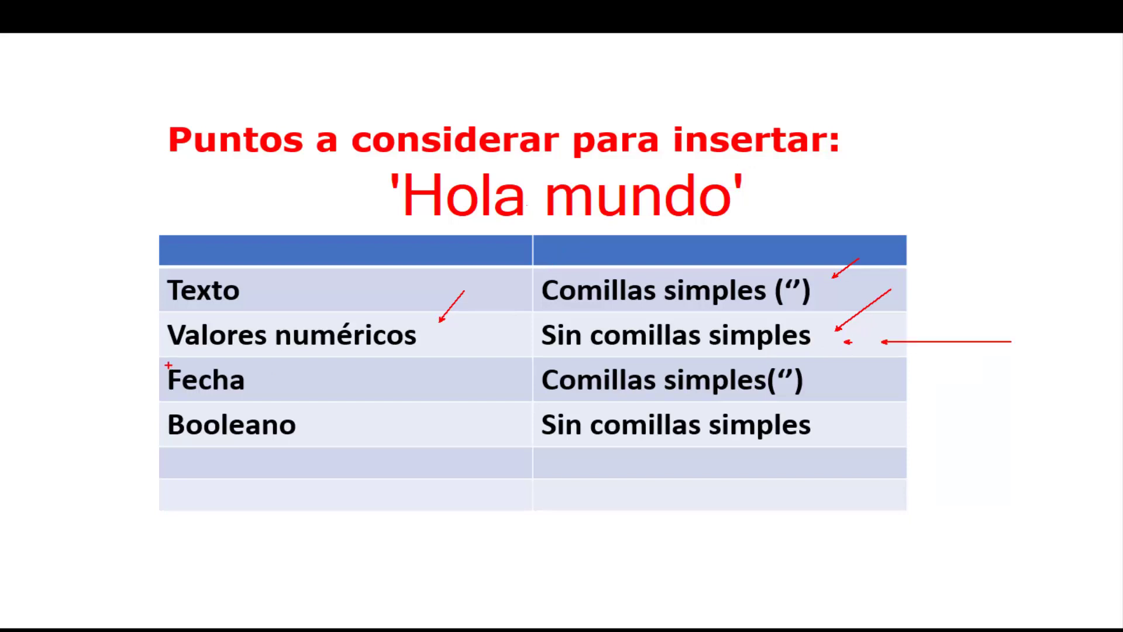
drag(163, 360, 279, 393)
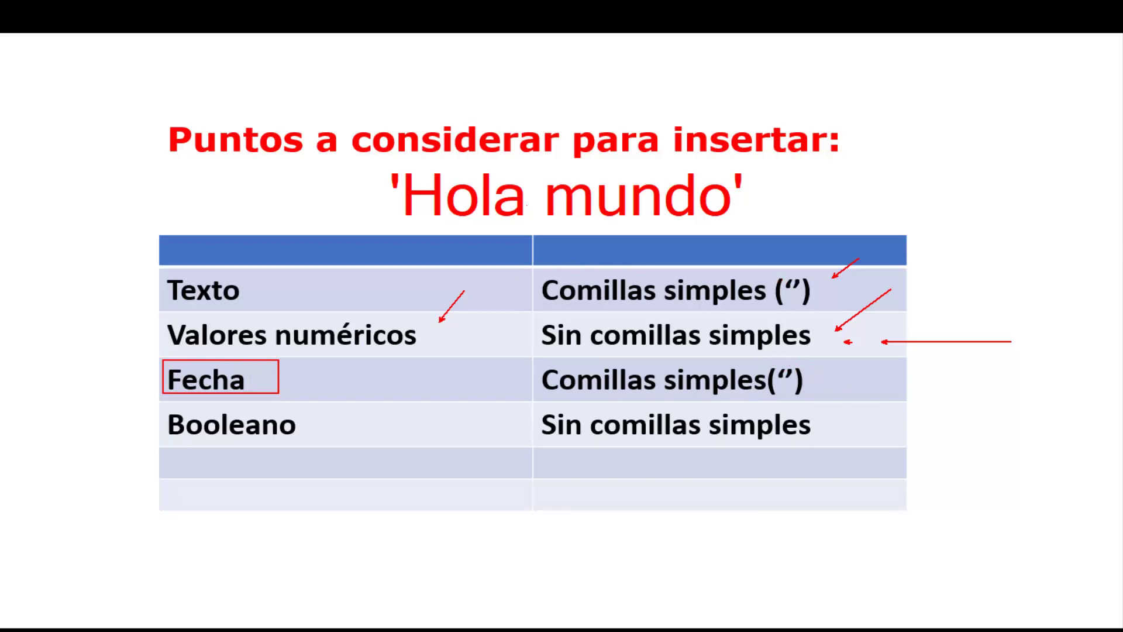
drag(520, 270, 820, 310)
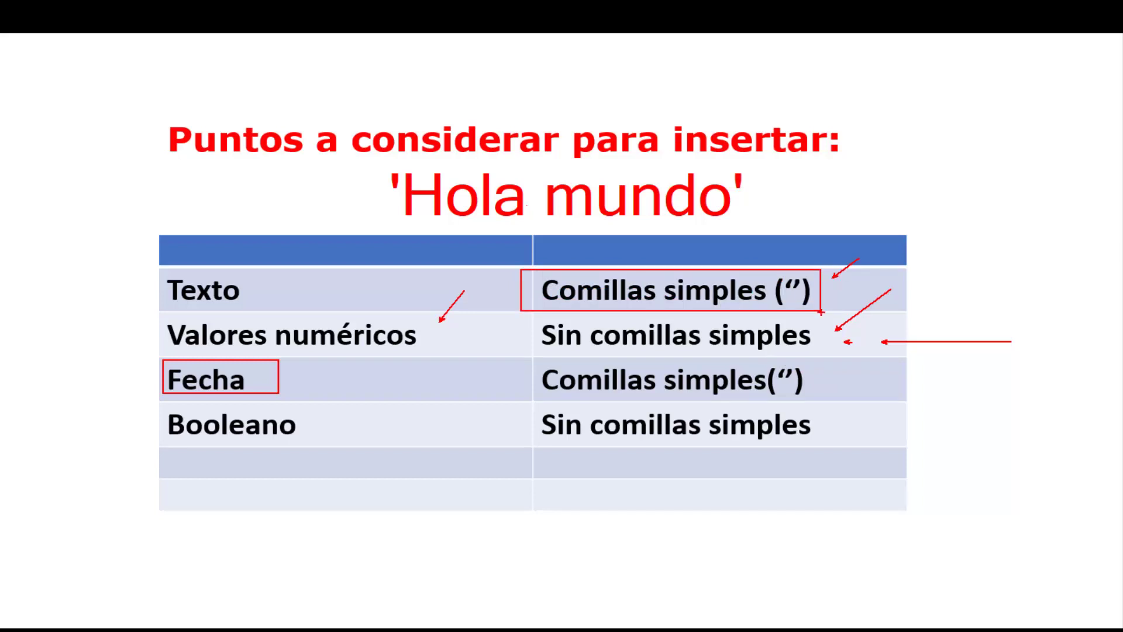
drag(889, 373, 822, 380)
drag(159, 407, 341, 449)
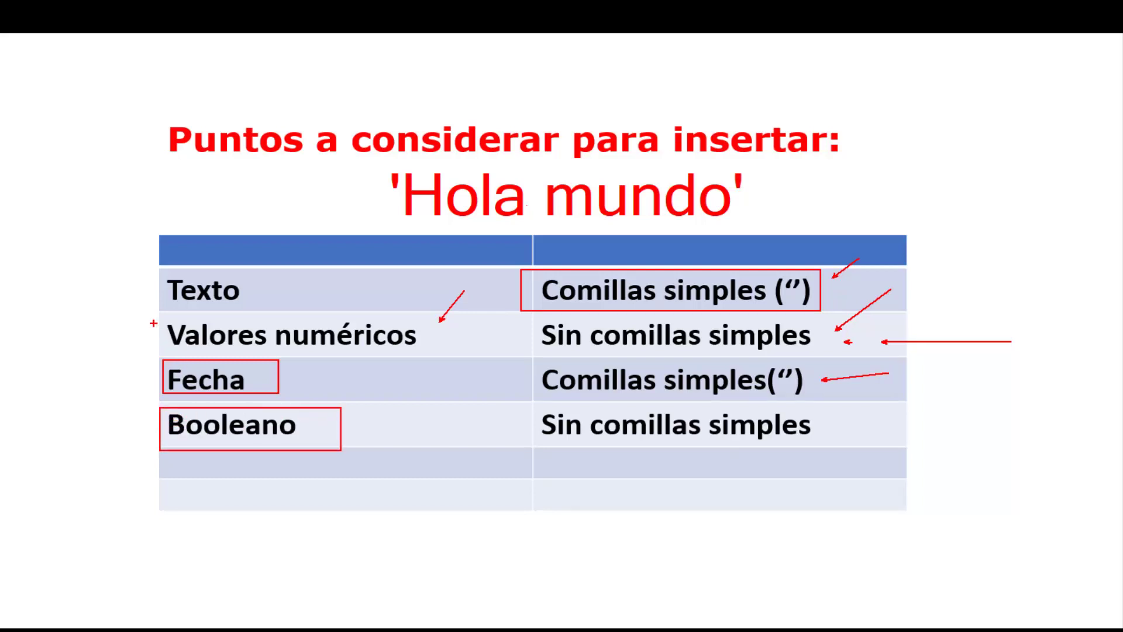
drag(153, 319, 408, 352)
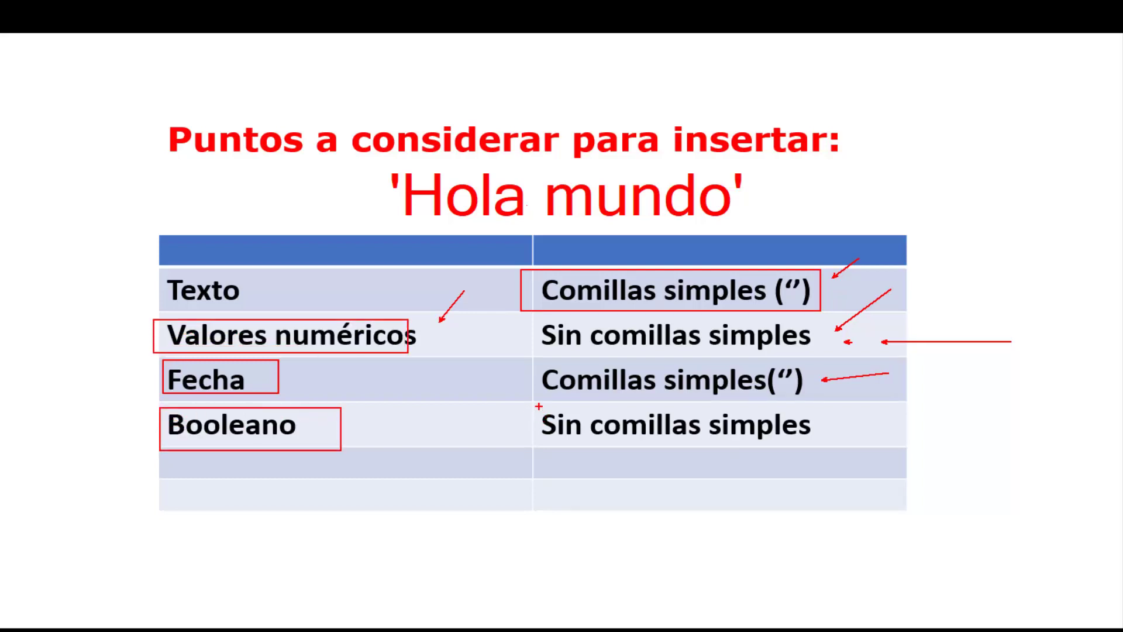
mouse_move(538, 406)
mouse_down()
mouse_move(665, 441)
mouse_move(835, 446)
mouse_up()
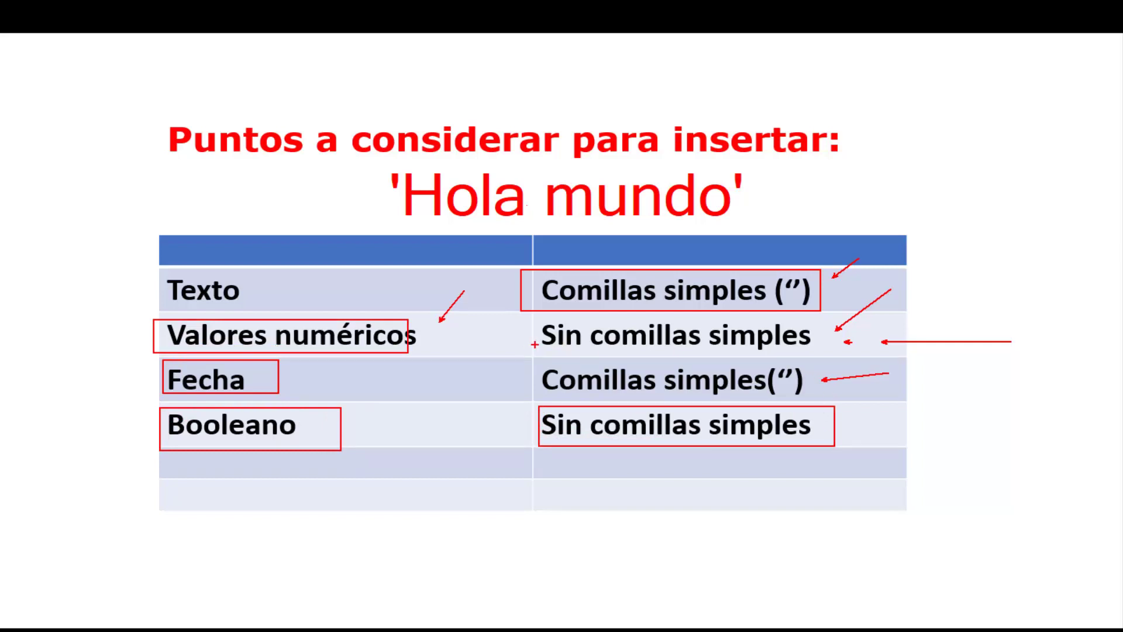
drag(535, 344, 396, 384)
Leave the slideshow, open 'Tutorial SQL' from the 'Tutorial SQL en Excel 2021' folder, and launch Visual Basic
key(Right)
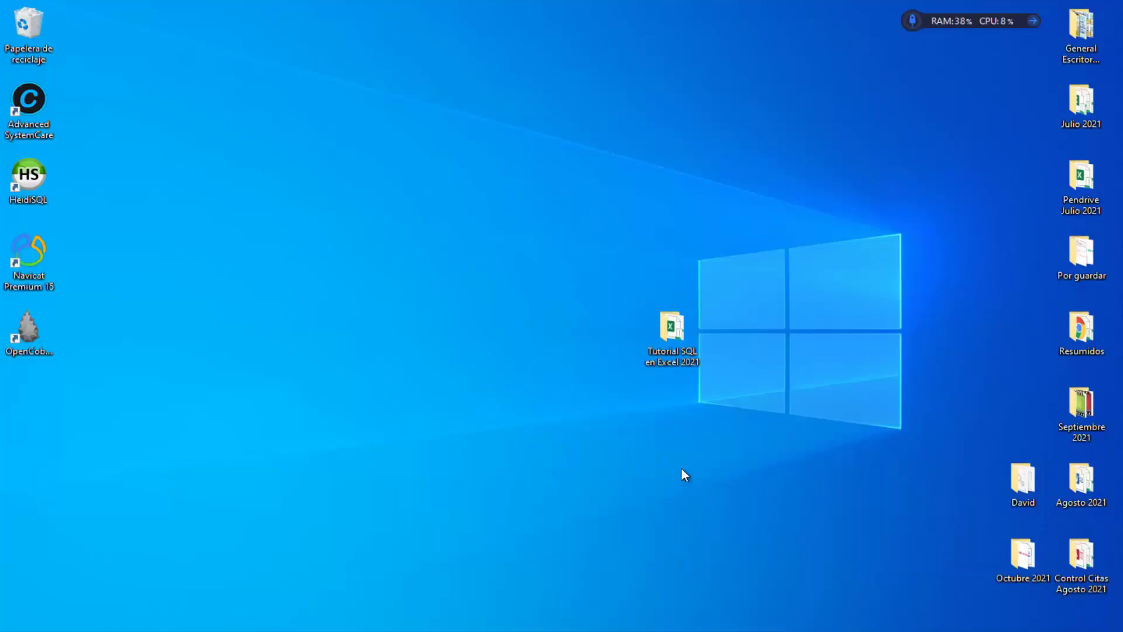
double_click(668, 335)
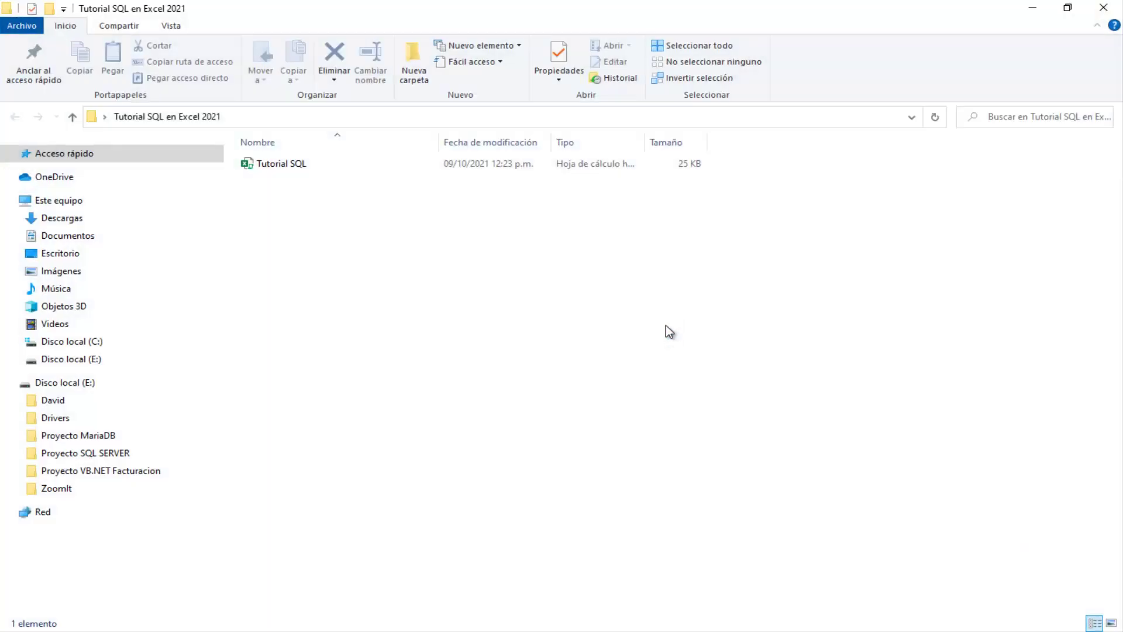
double_click(293, 163)
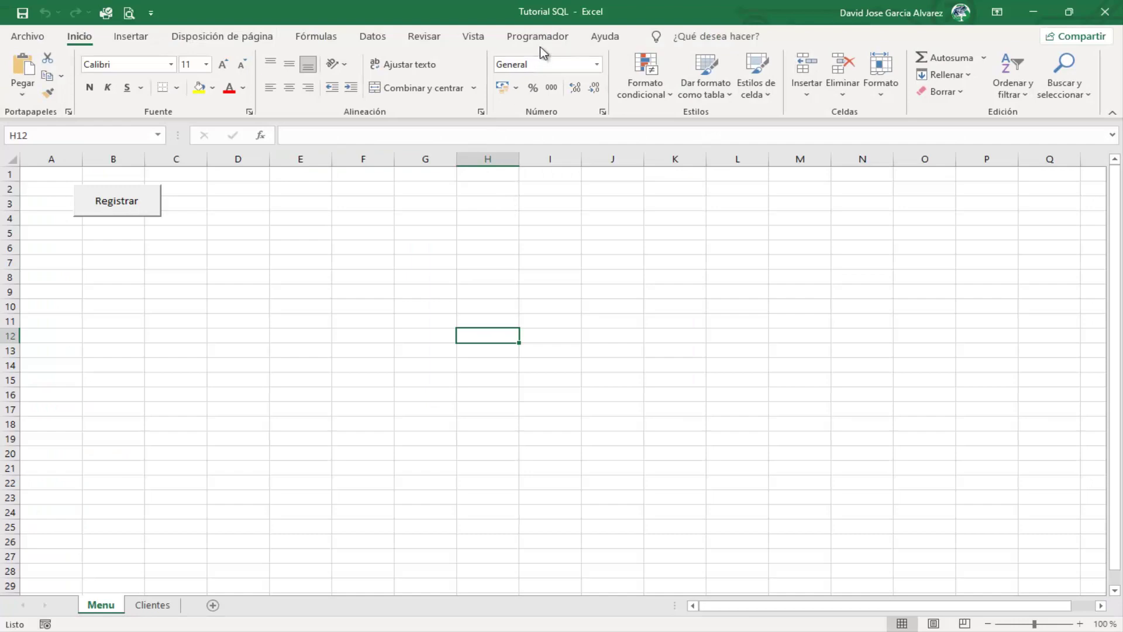
click(541, 38)
click(22, 75)
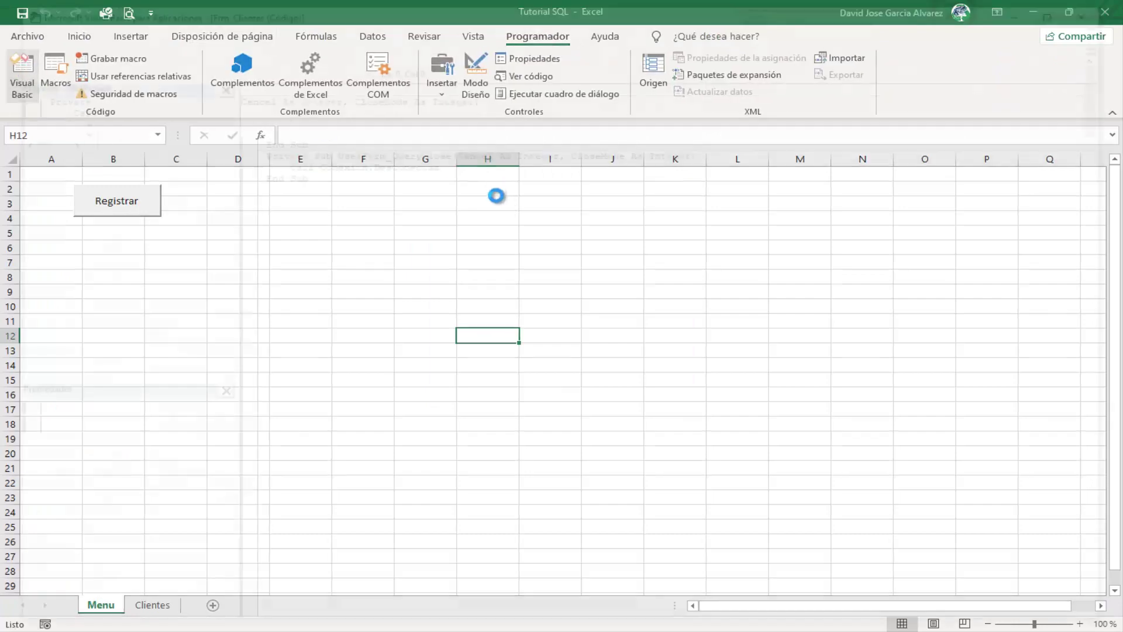
Expand Módulos, review the Conectar and Desconectar procedures in Conexion, then open the Variables module
double_click(73, 200)
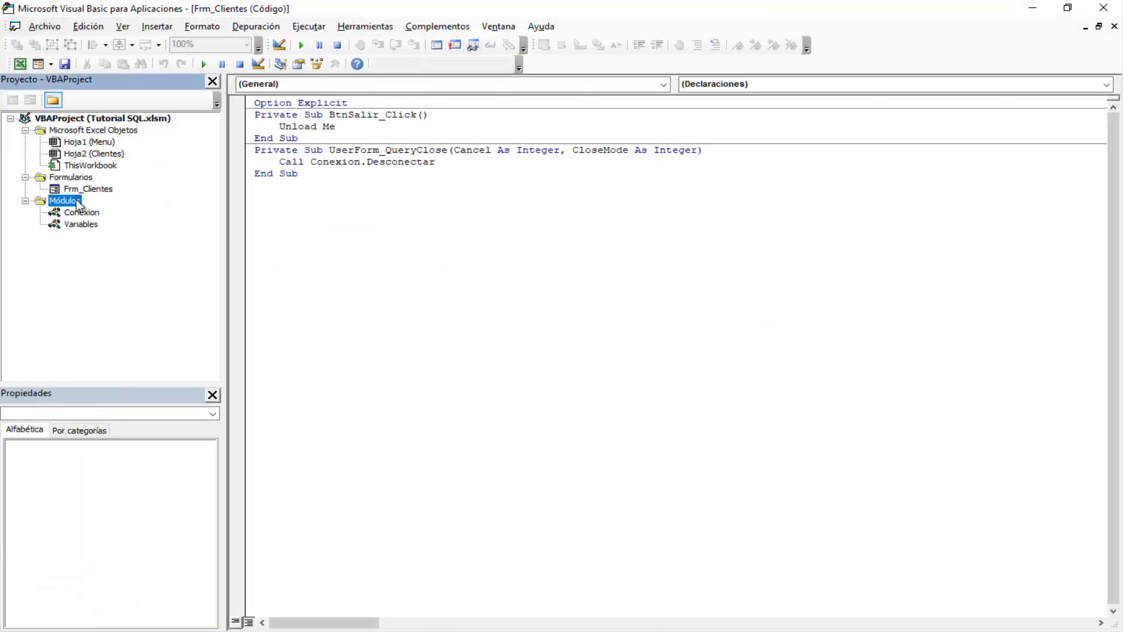
double_click(86, 214)
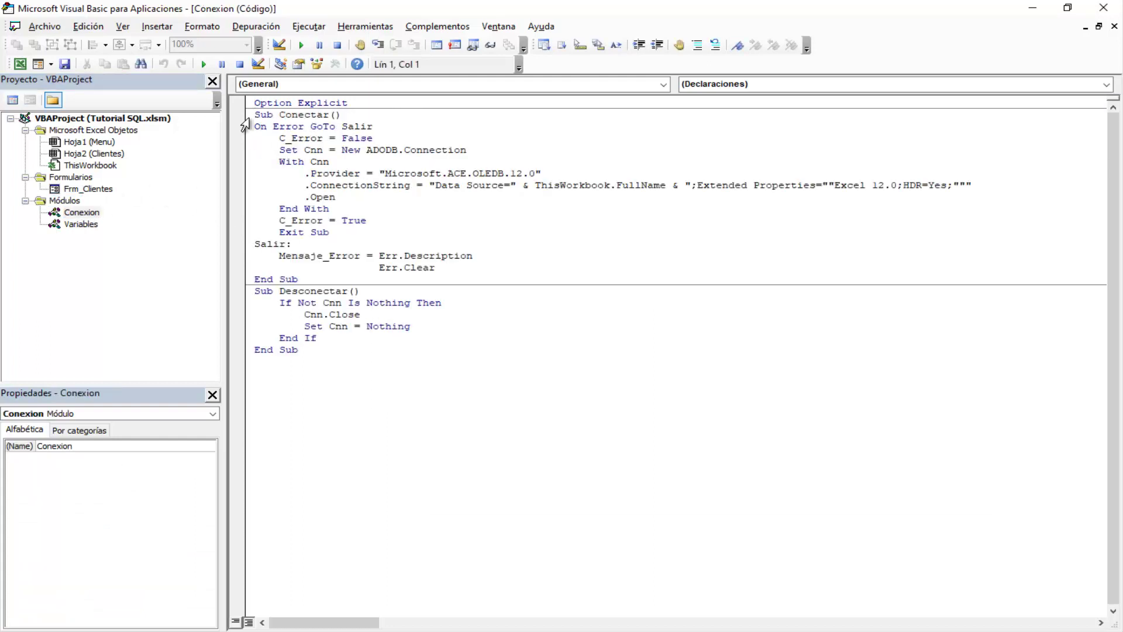
drag(245, 114, 245, 284)
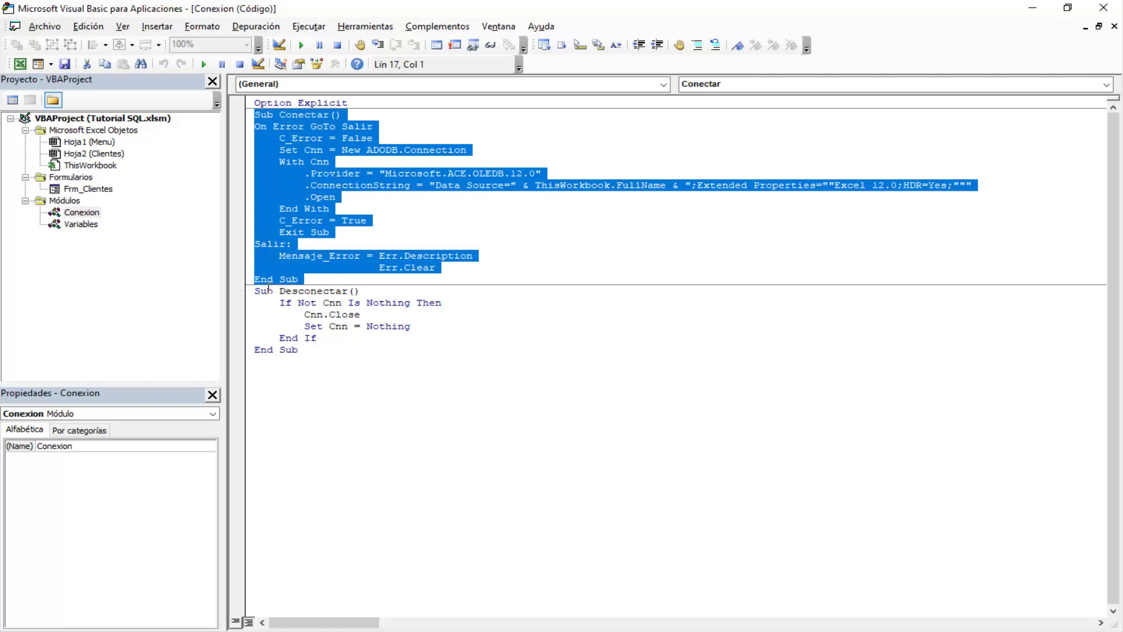
double_click(245, 298)
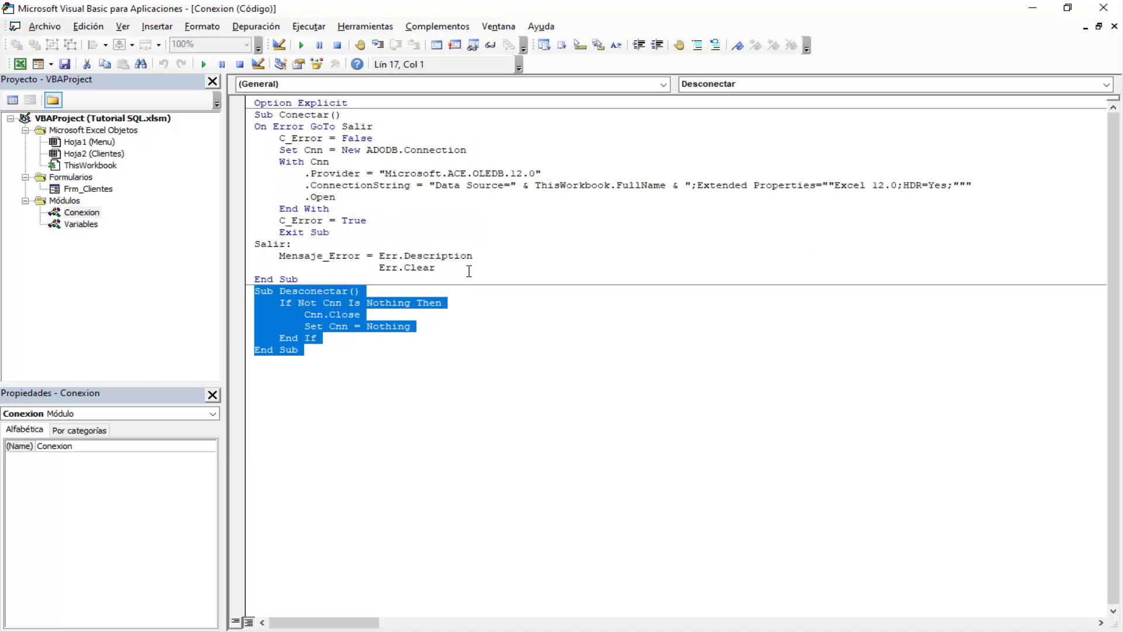
click(503, 240)
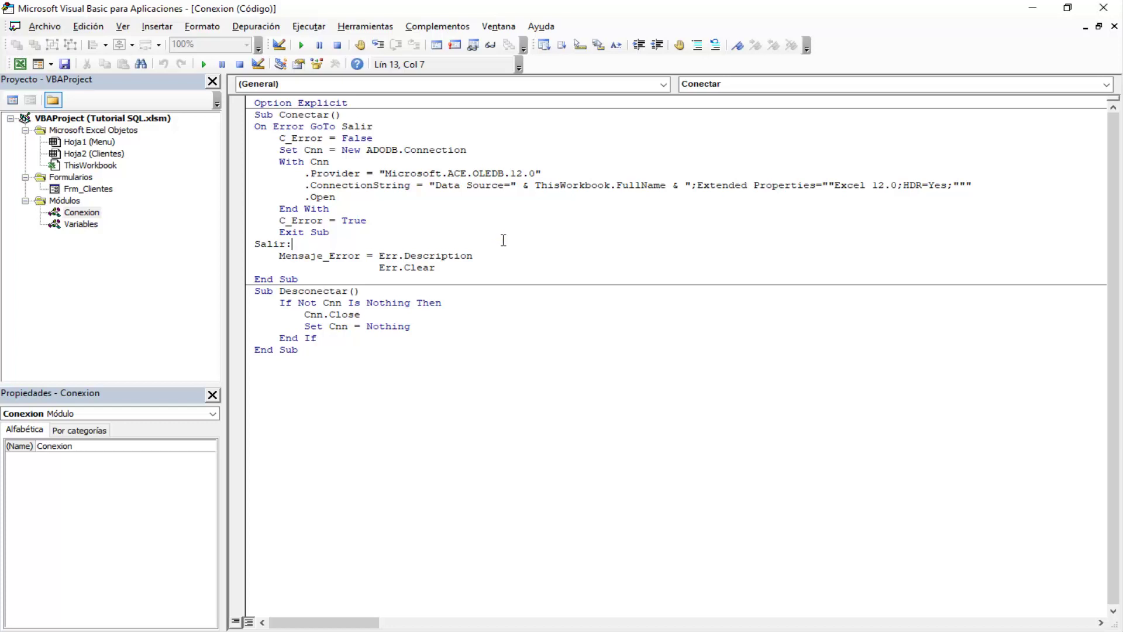
click(83, 225)
double_click(82, 225)
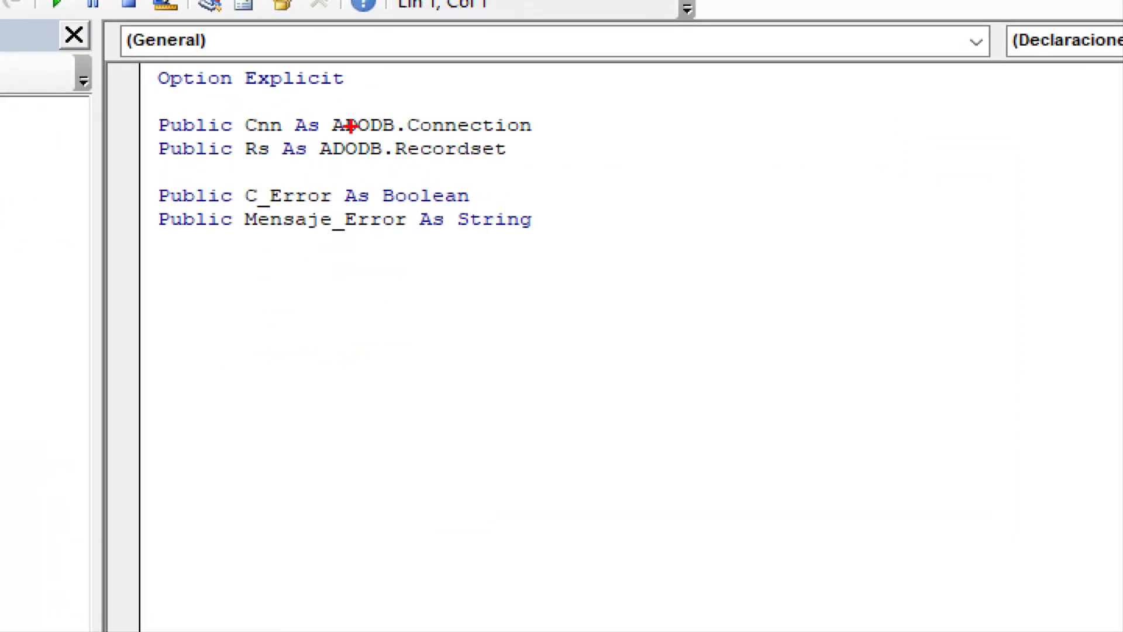
drag(291, 108, 305, 100)
drag(530, 110, 554, 97)
drag(150, 104, 576, 139)
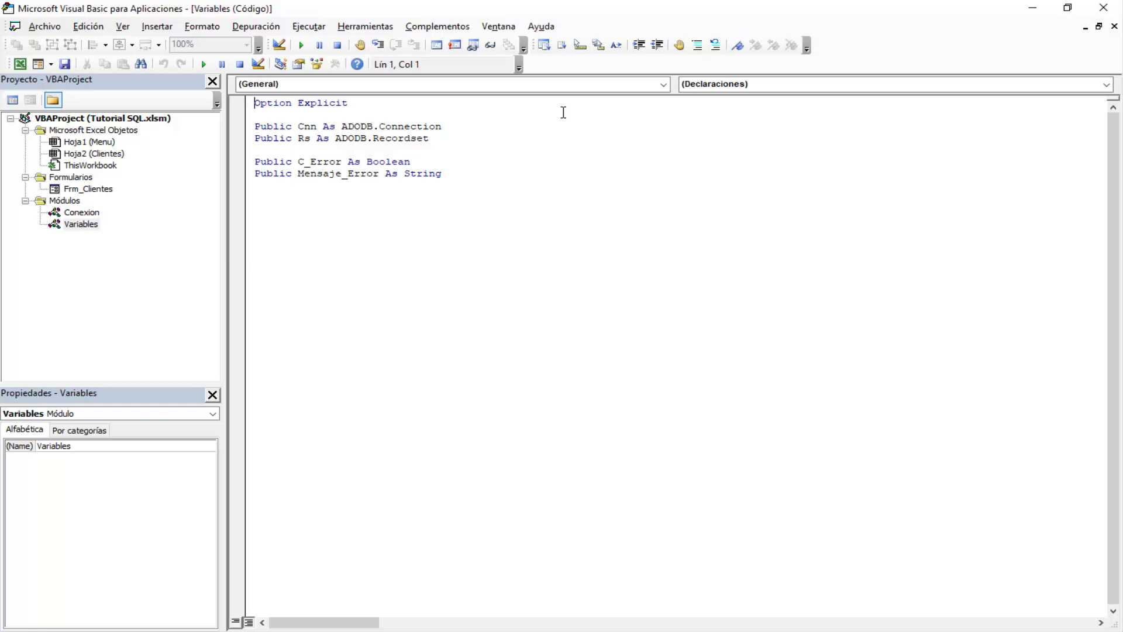
Reopen the Conexion module and highlight sections of its code for review, then open the Insertar menu
double_click(82, 212)
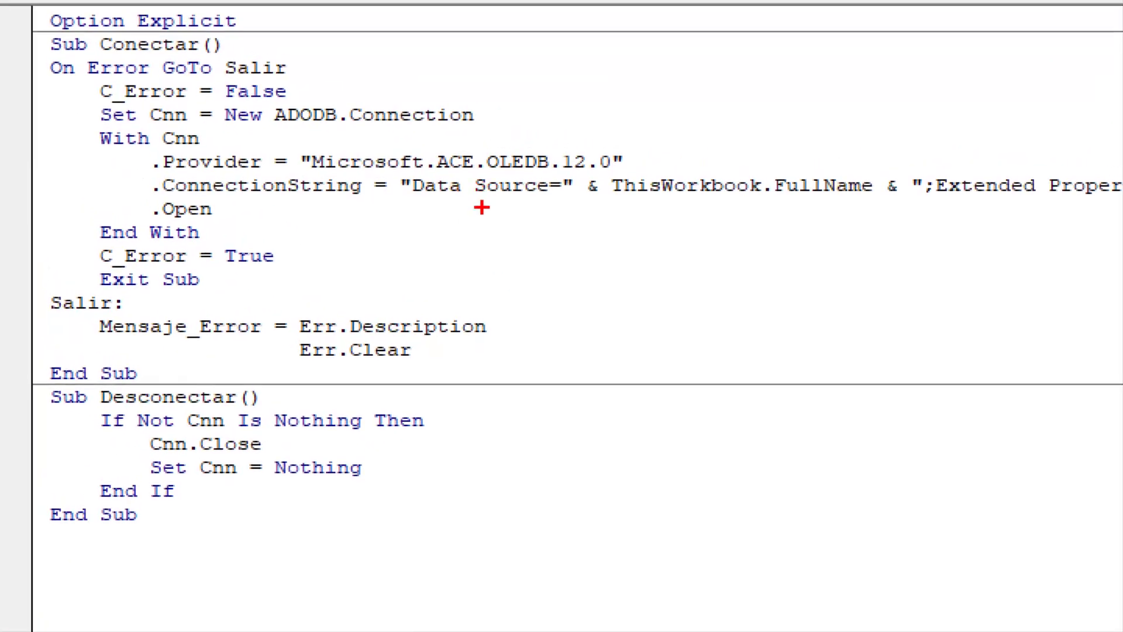
drag(231, 207, 332, 190)
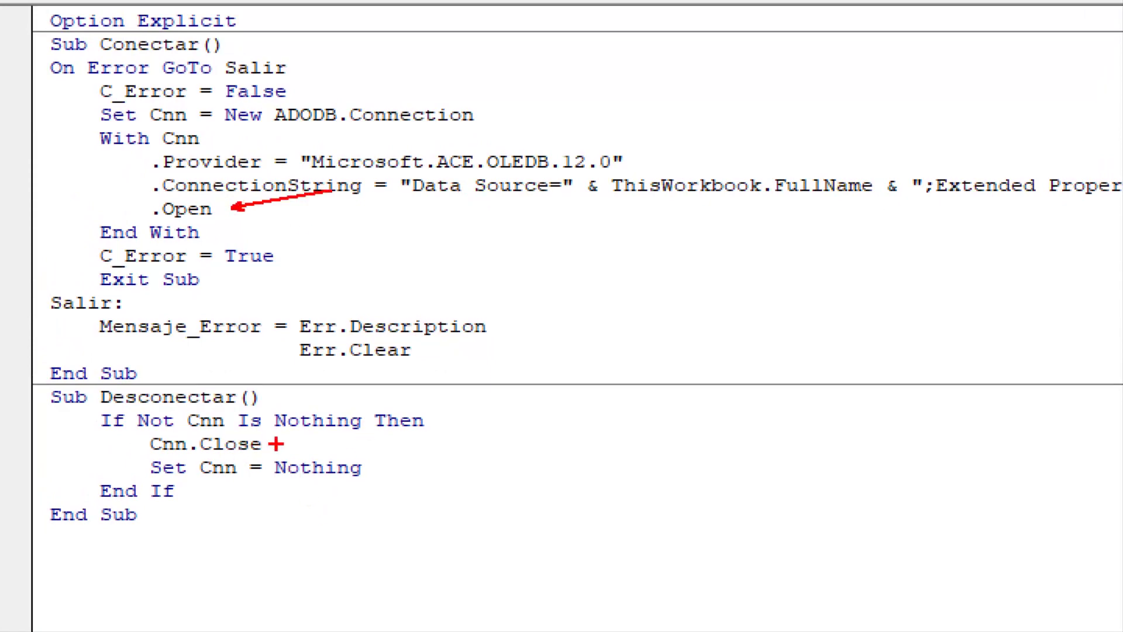
drag(284, 440, 375, 429)
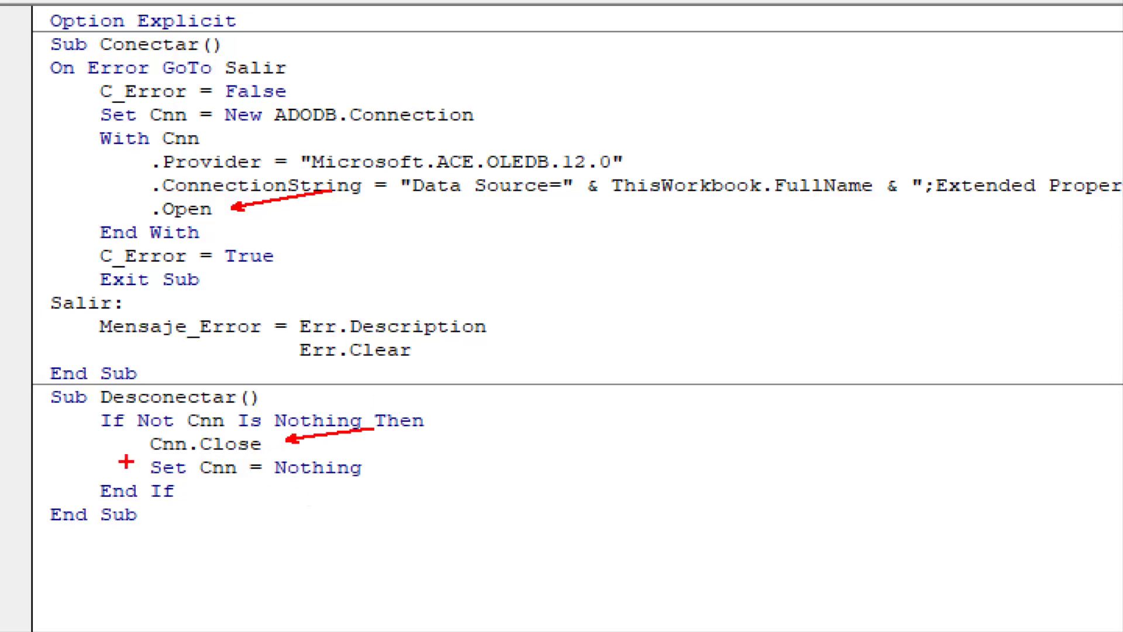
mouse_move(147, 431)
mouse_down()
mouse_move(187, 446)
mouse_move(199, 466)
mouse_up()
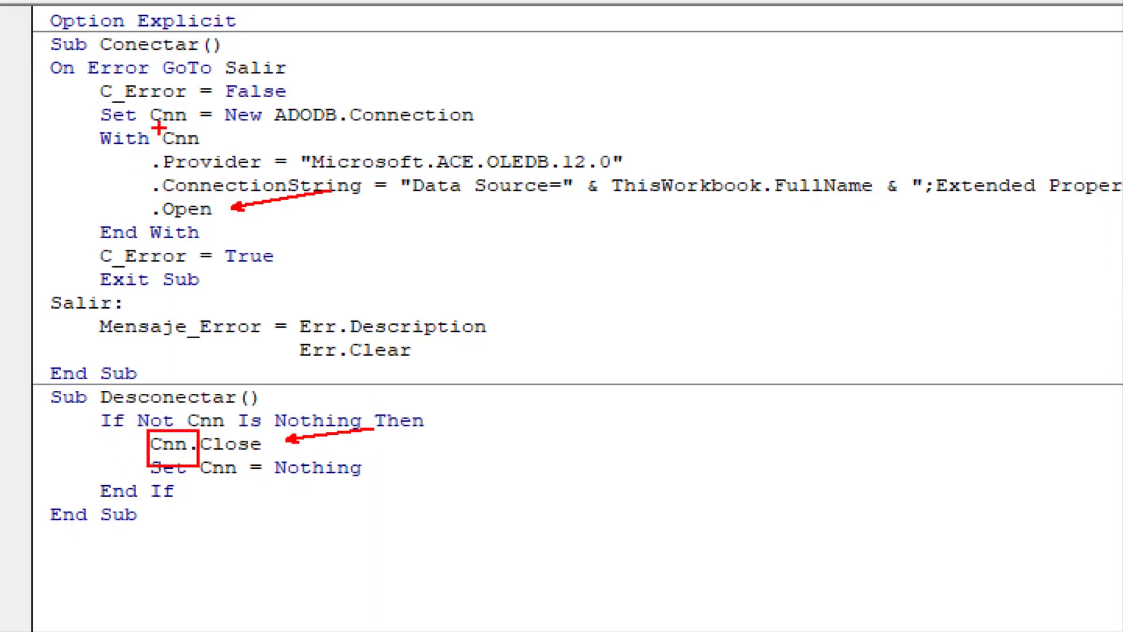
drag(159, 129, 210, 150)
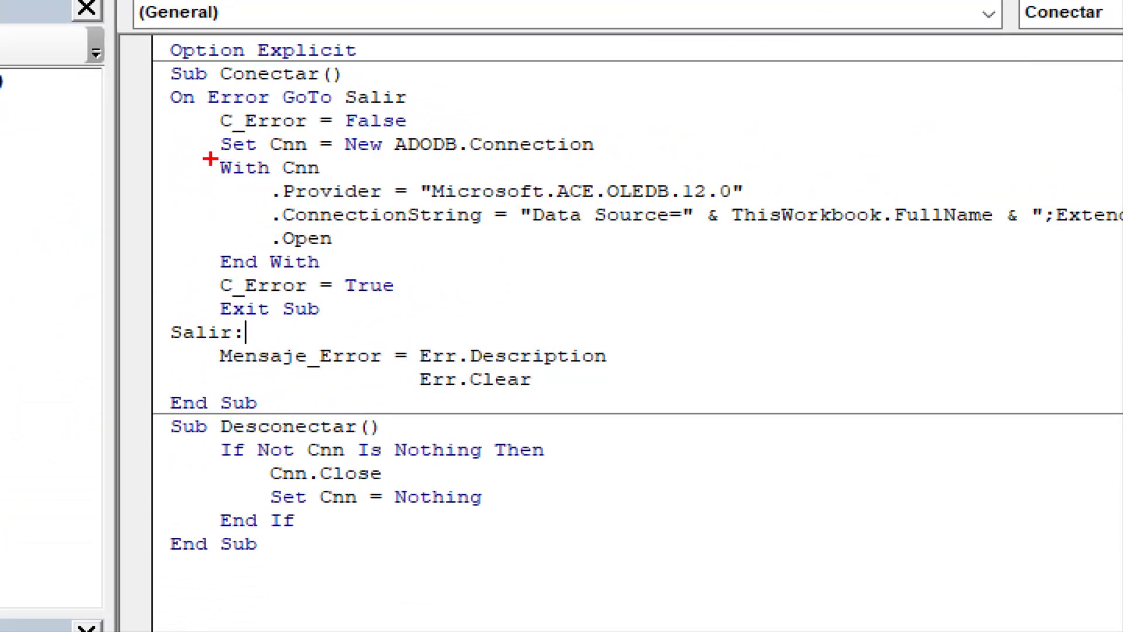
mouse_move(211, 159)
mouse_down()
mouse_move(428, 261)
mouse_move(491, 273)
mouse_up()
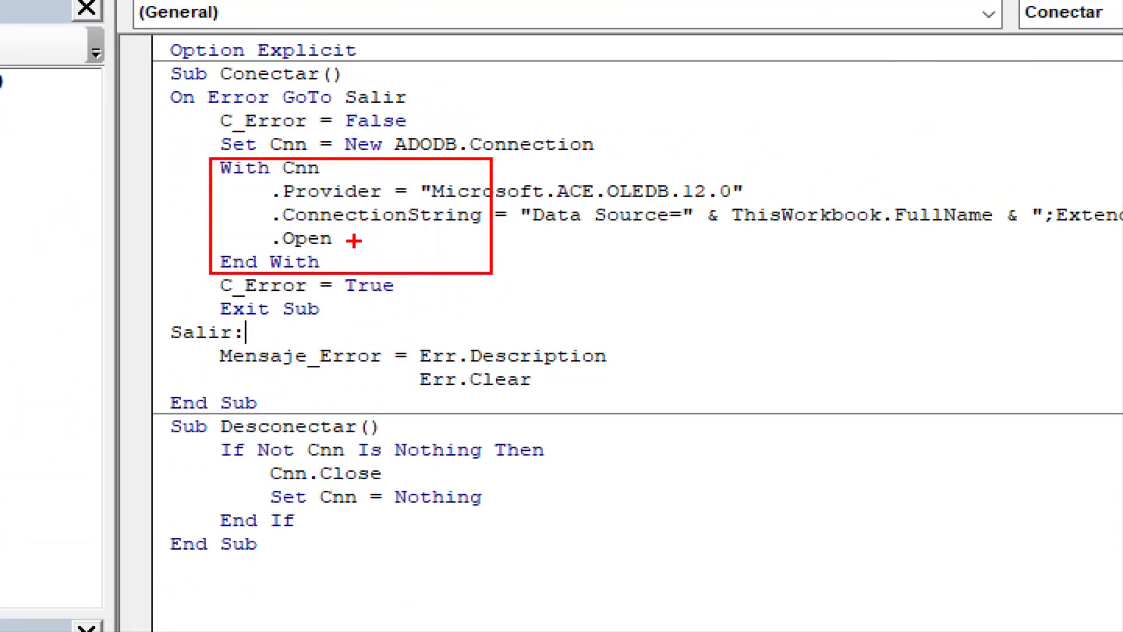
drag(349, 240, 452, 206)
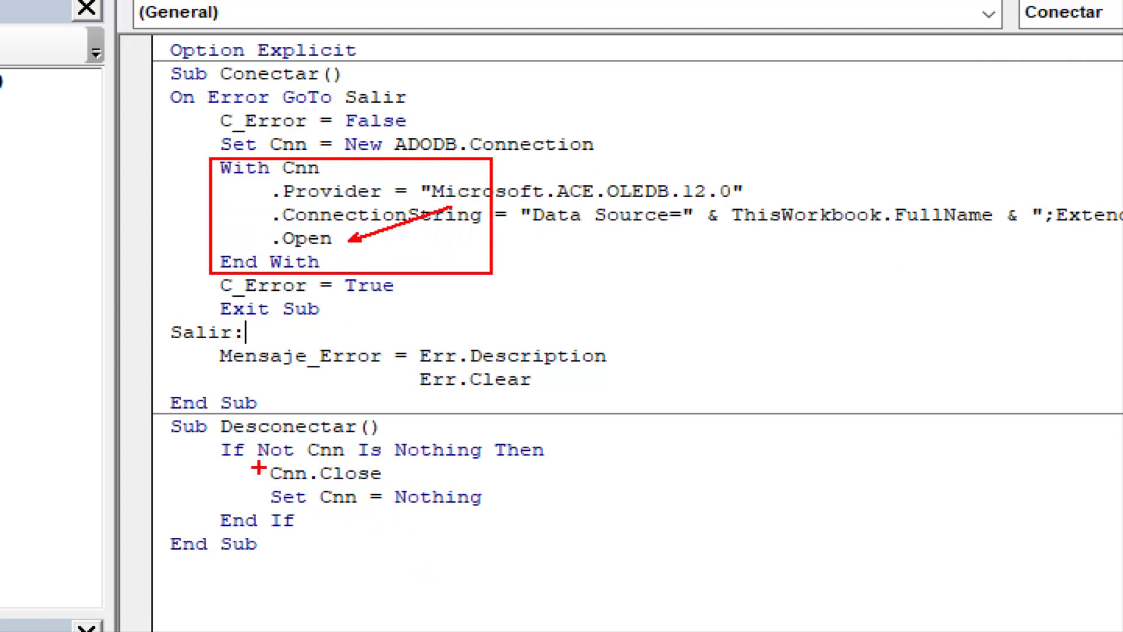
mouse_move(258, 467)
mouse_down()
mouse_move(420, 485)
mouse_move(479, 425)
mouse_up()
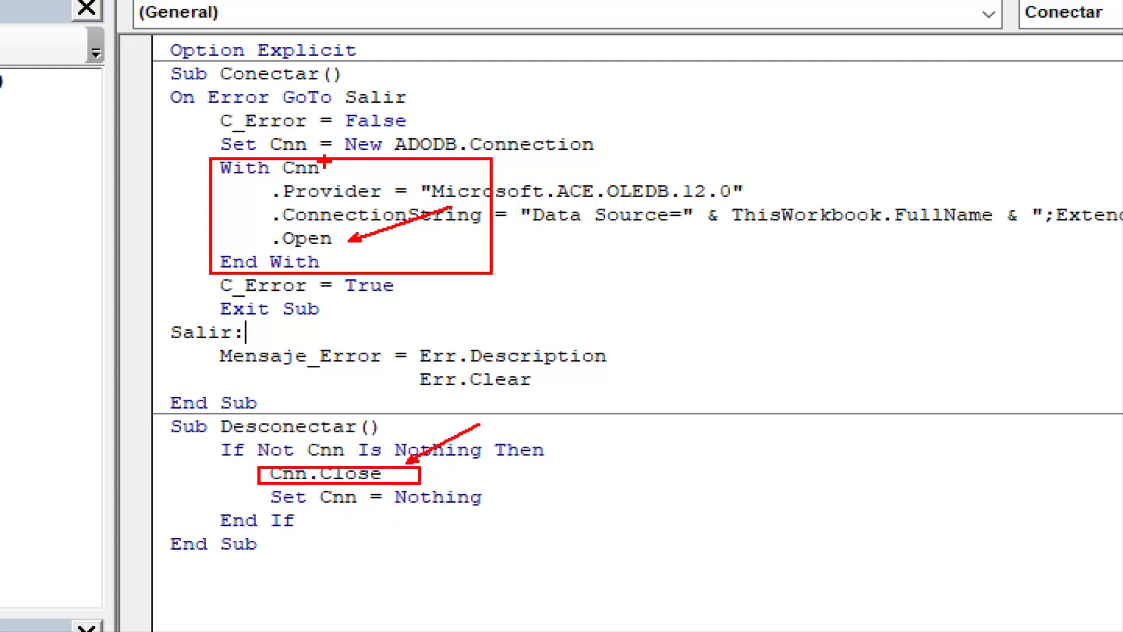
mouse_move(324, 159)
mouse_down()
mouse_move(351, 145)
mouse_move(652, 156)
mouse_up()
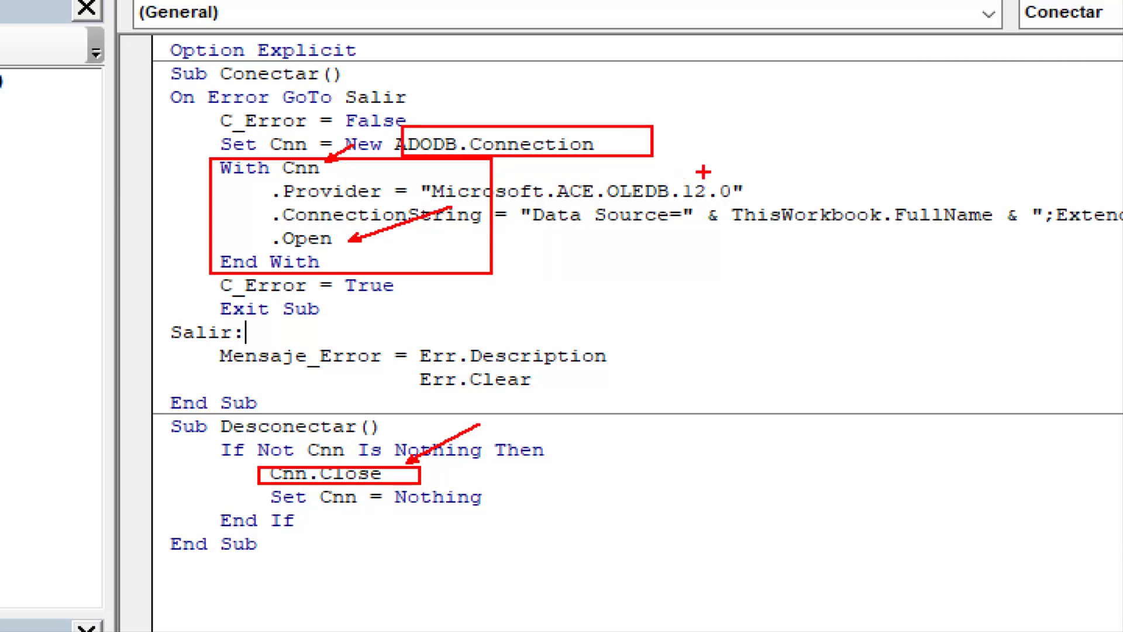
key(Escape)
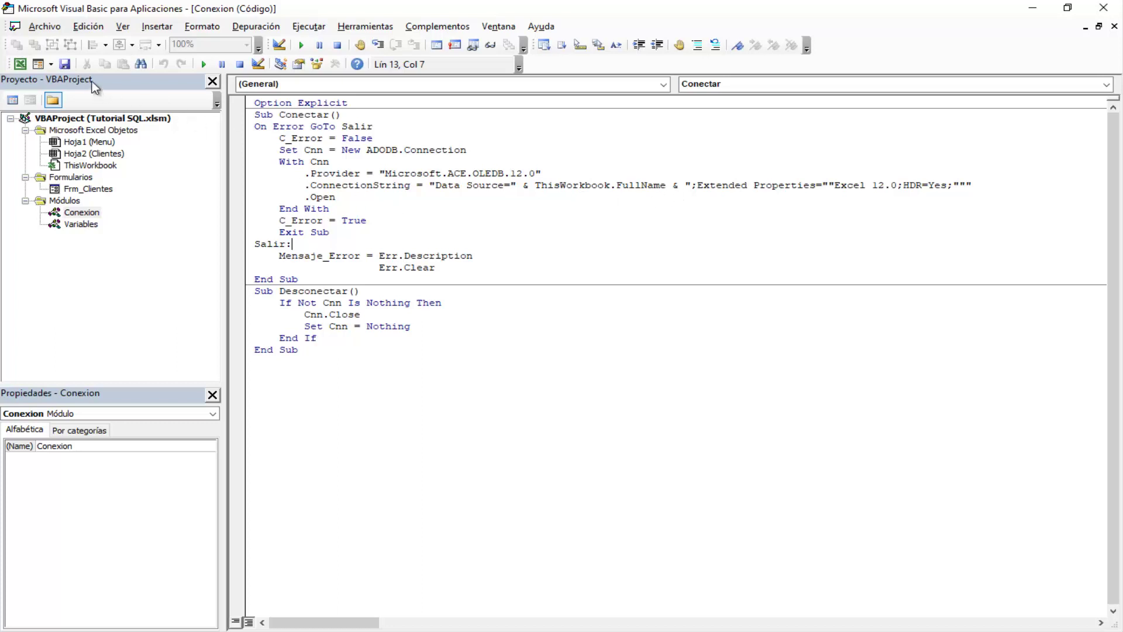
click(52, 64)
Insert a new module and rename it Funciones
click(54, 93)
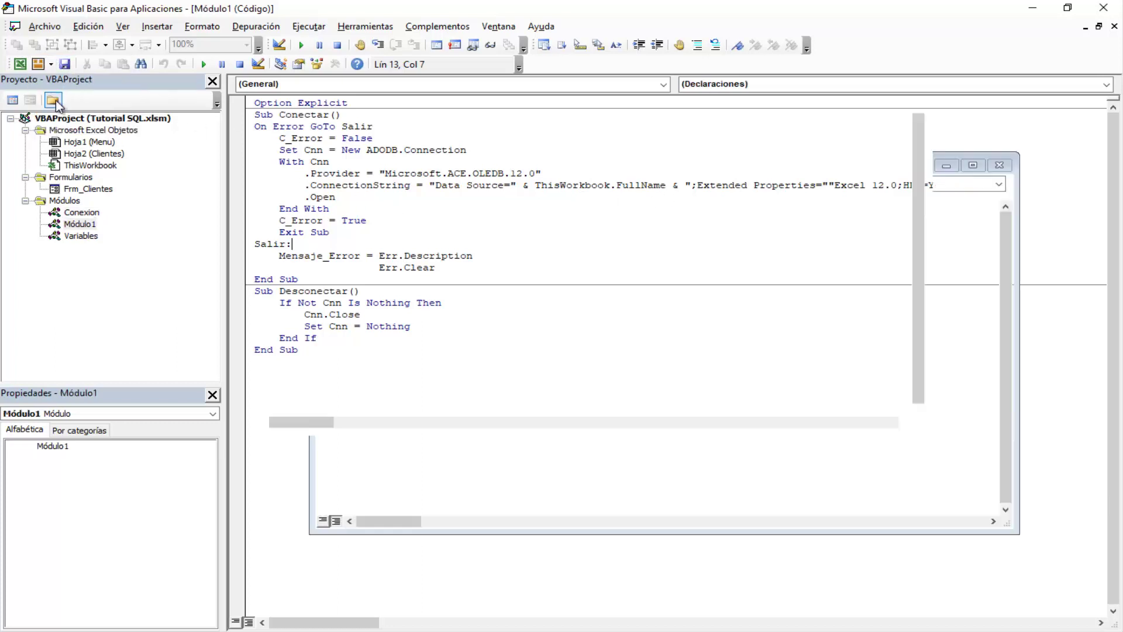
double_click(87, 446)
text(Funcione)
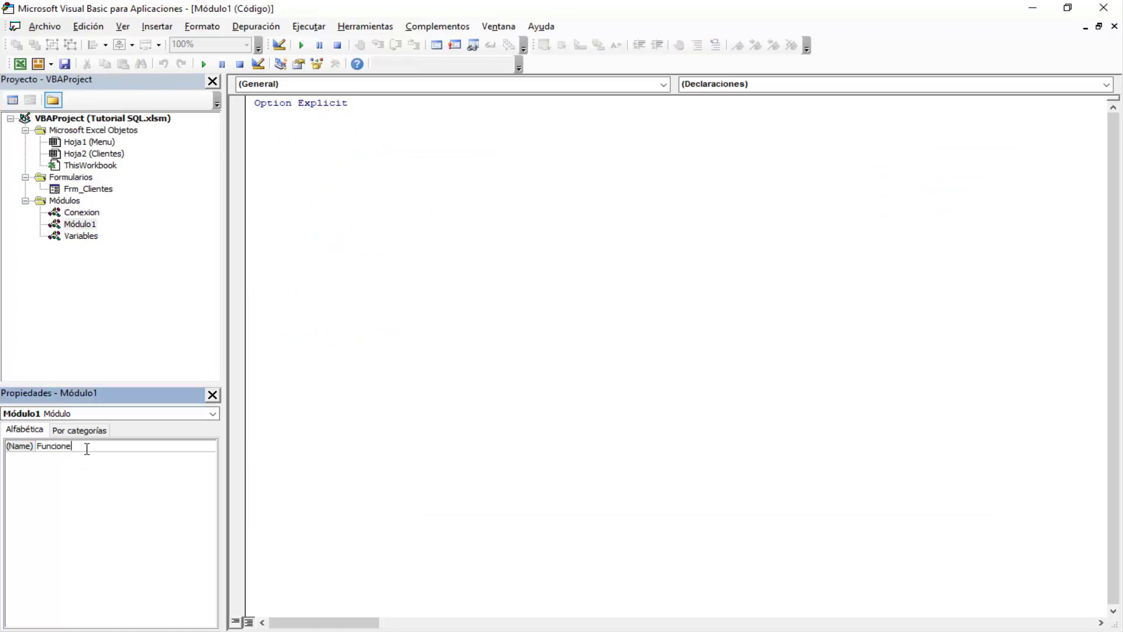
text(s)
key(Return)
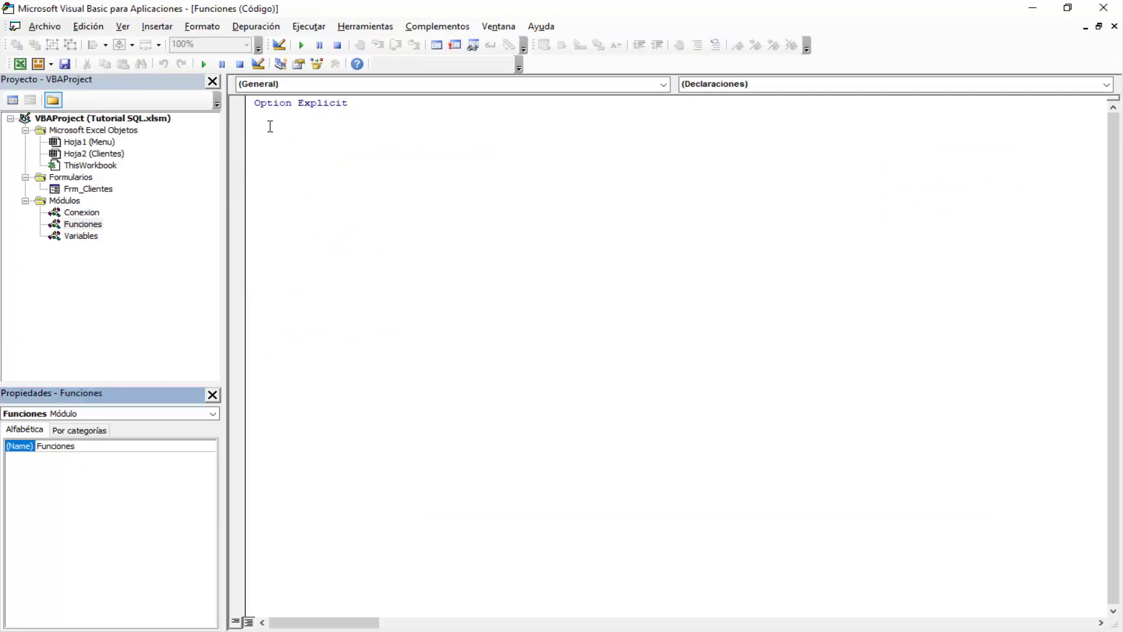
Declare Function SQL_Insert_Clientes() in the Funciones module
click(270, 127)
text(f)
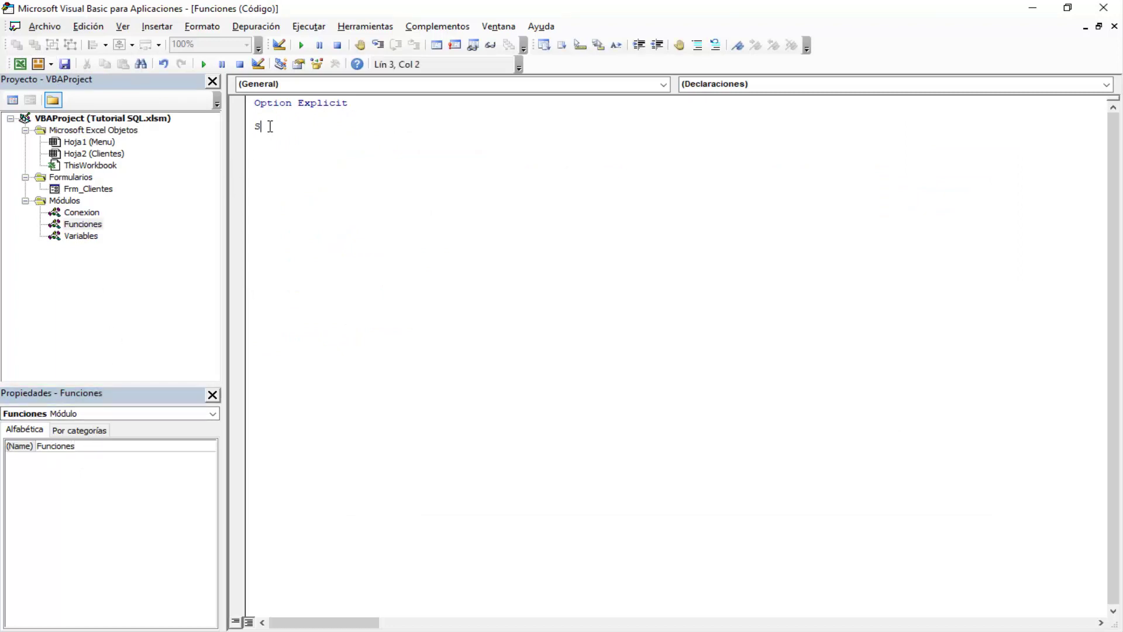
key(BackSpace)
text(function )
text(SQL_I)
text(nsert)
key(BackSpace)
text(_)
text(Clientres)
key(BackSpace)
Remove the extra line above the function and add an indented blank line inside its body
key(BackSpace)
key(BackSpace)
text(es)
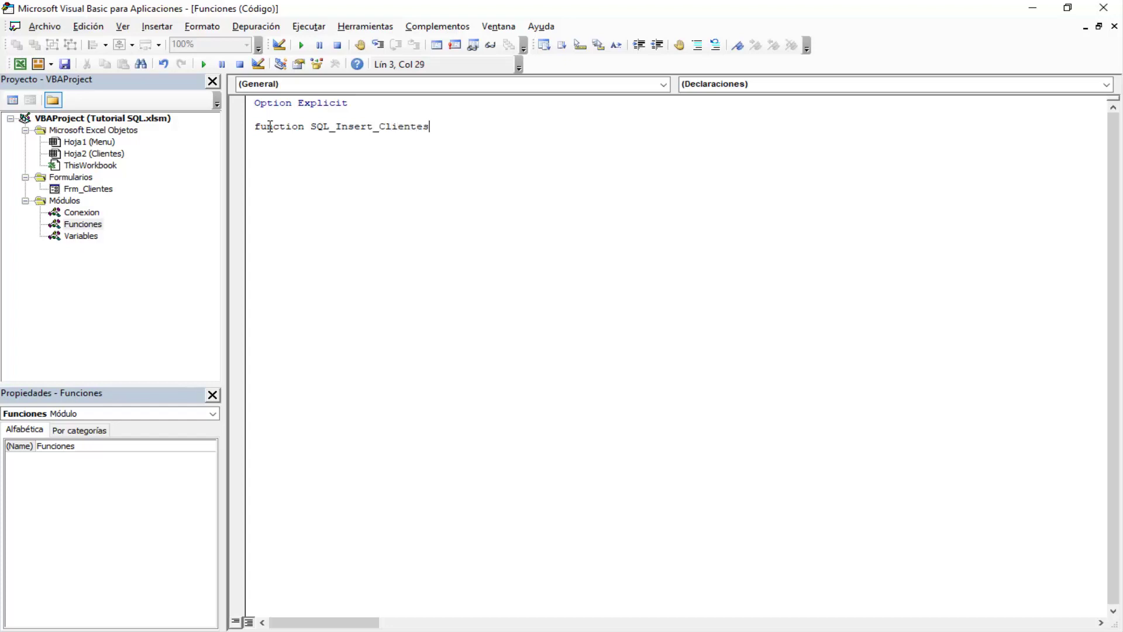
key(Return)
key(Up)
key(BackSpace)
key(End)
key(Return)
key(Return)
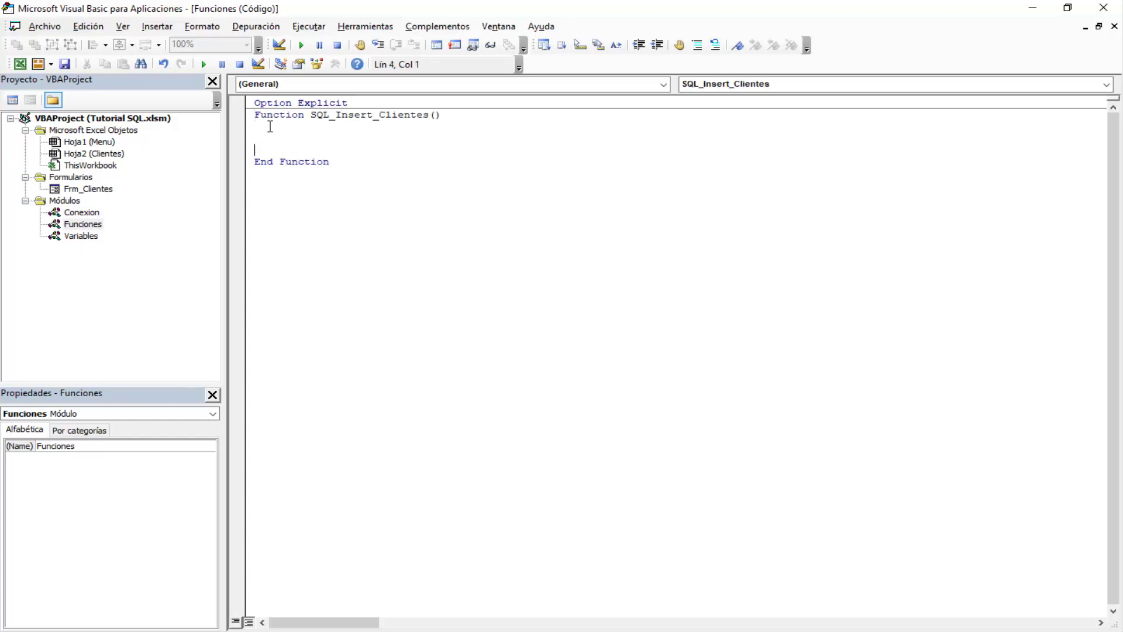
key(Return)
key(Up)
key(Tab)
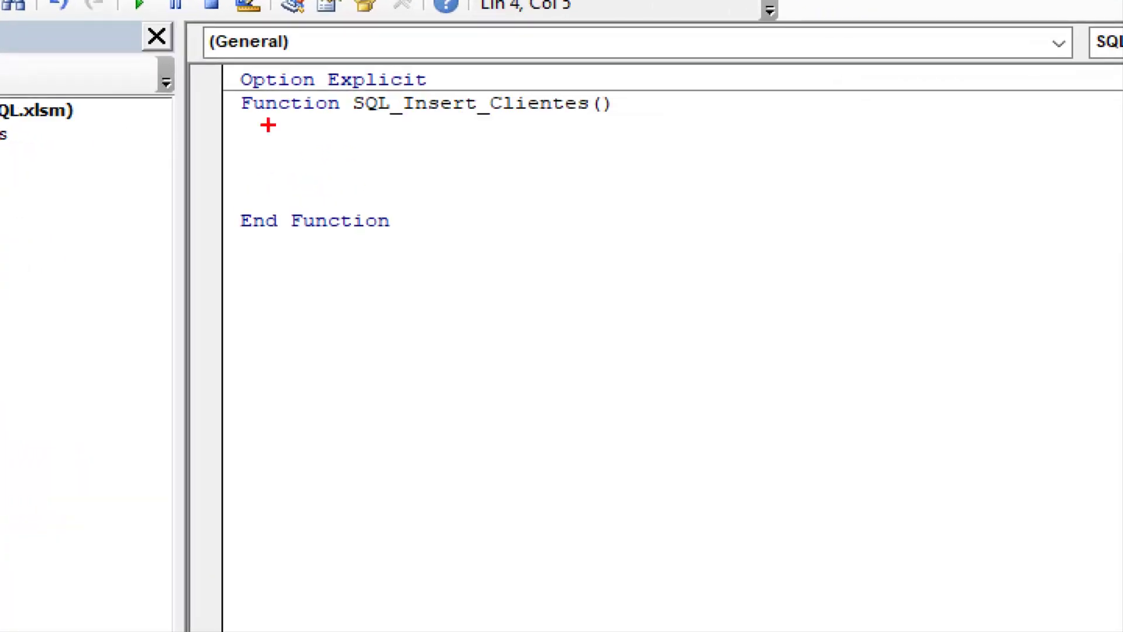
drag(608, 124, 643, 224)
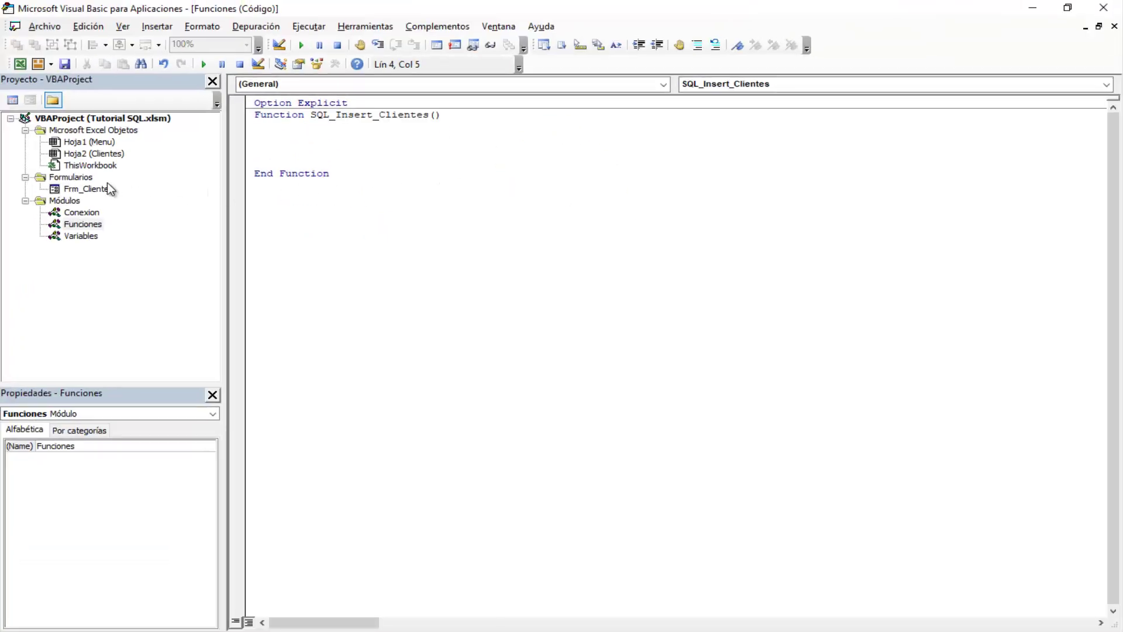
Open the Frm_Clientes form designer, move its toolbox aside, then reopen the Funciones module's code
double_click(98, 189)
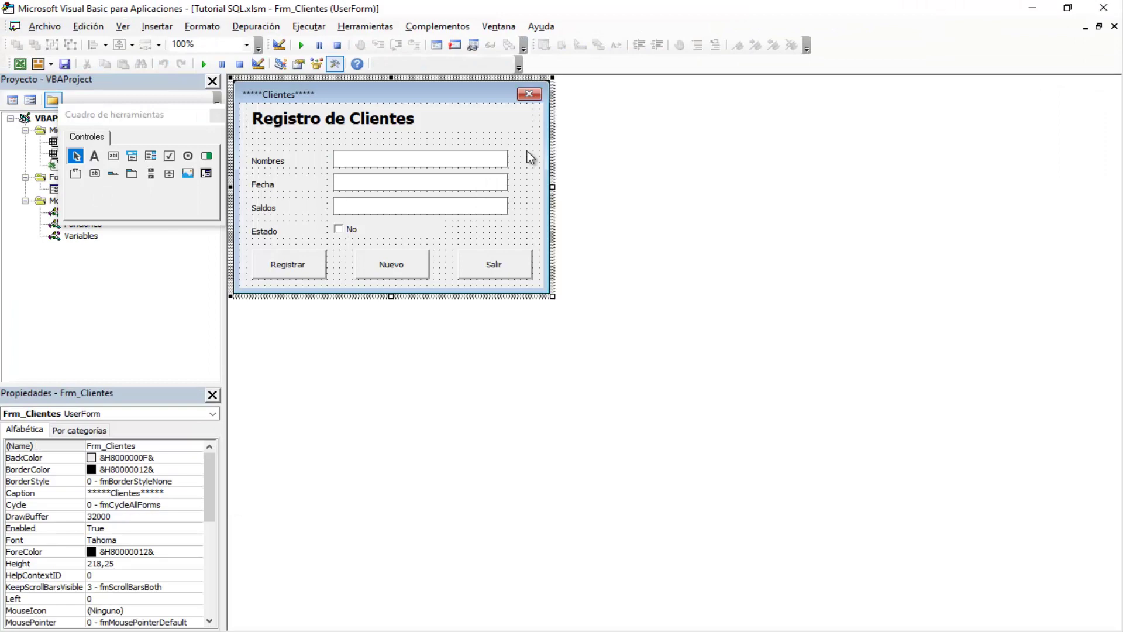
key(ctrl+1)
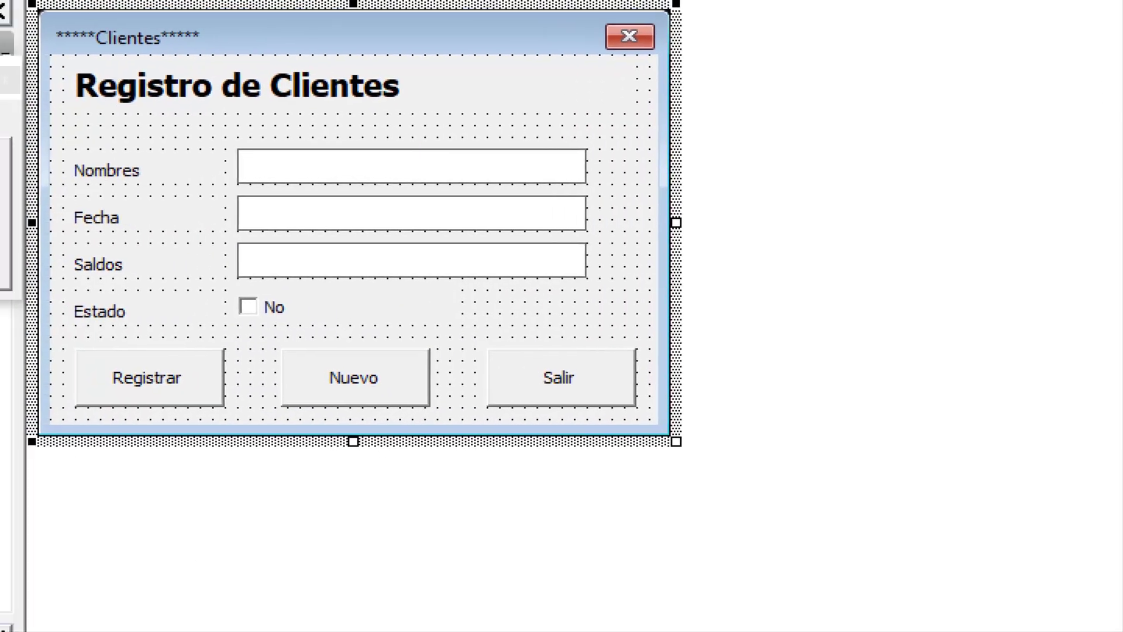
drag(609, 158, 704, 123)
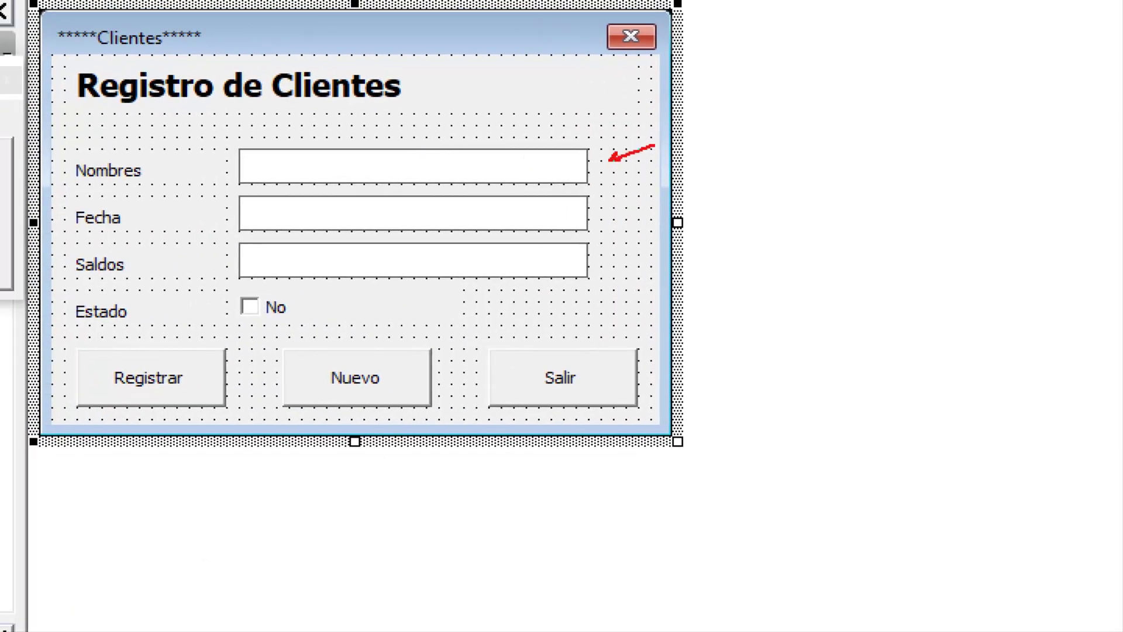
drag(614, 225, 706, 184)
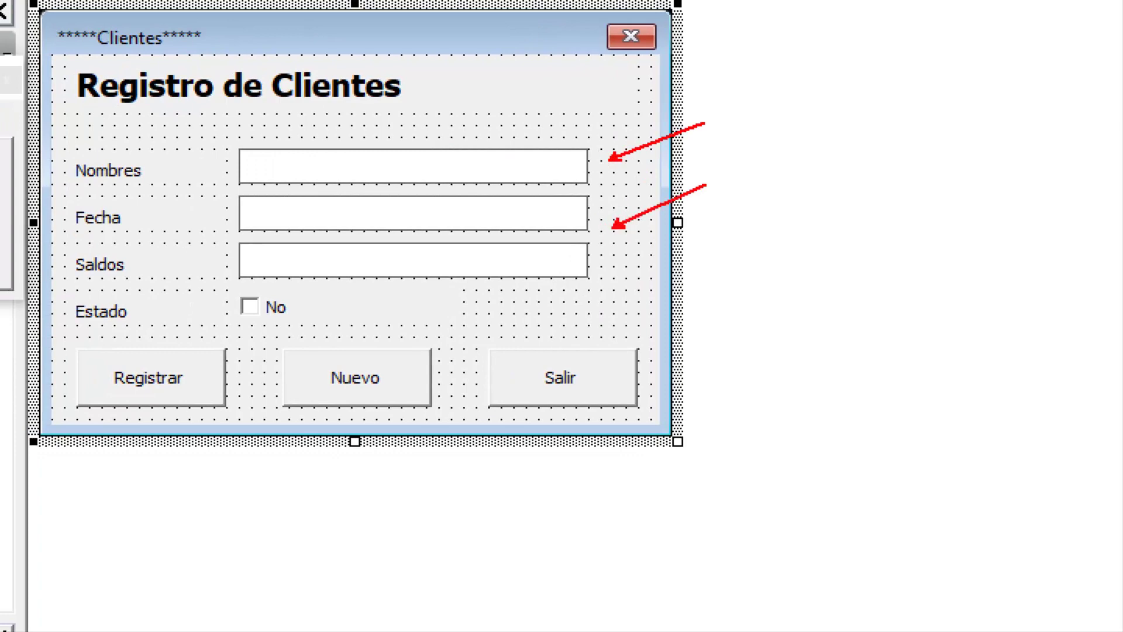
drag(611, 266, 667, 249)
drag(526, 305, 667, 287)
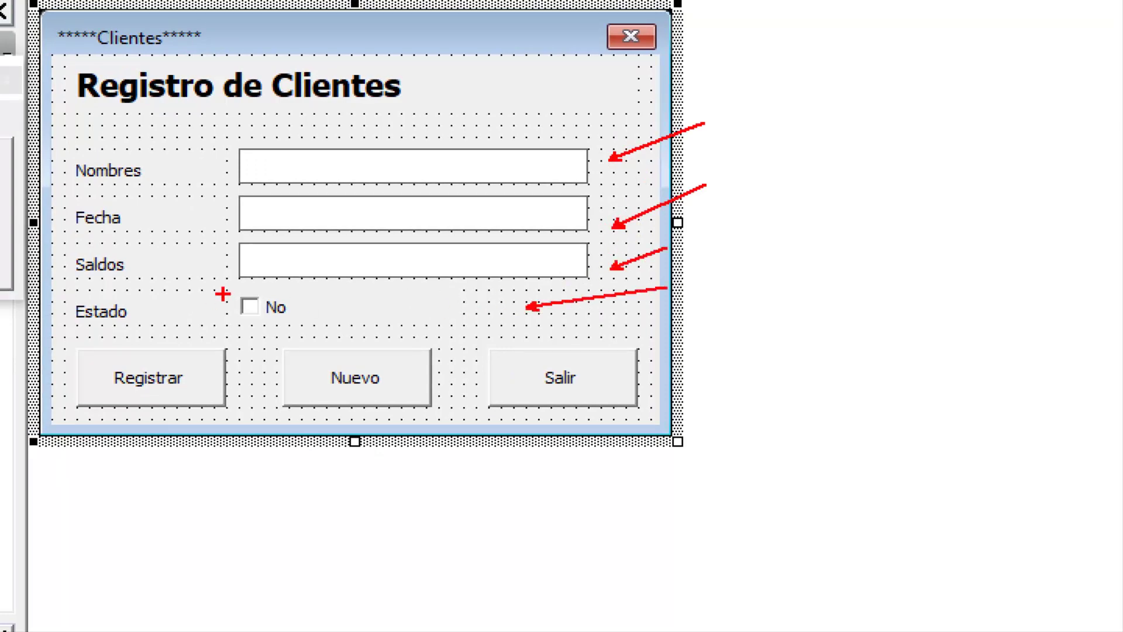
key(Escape)
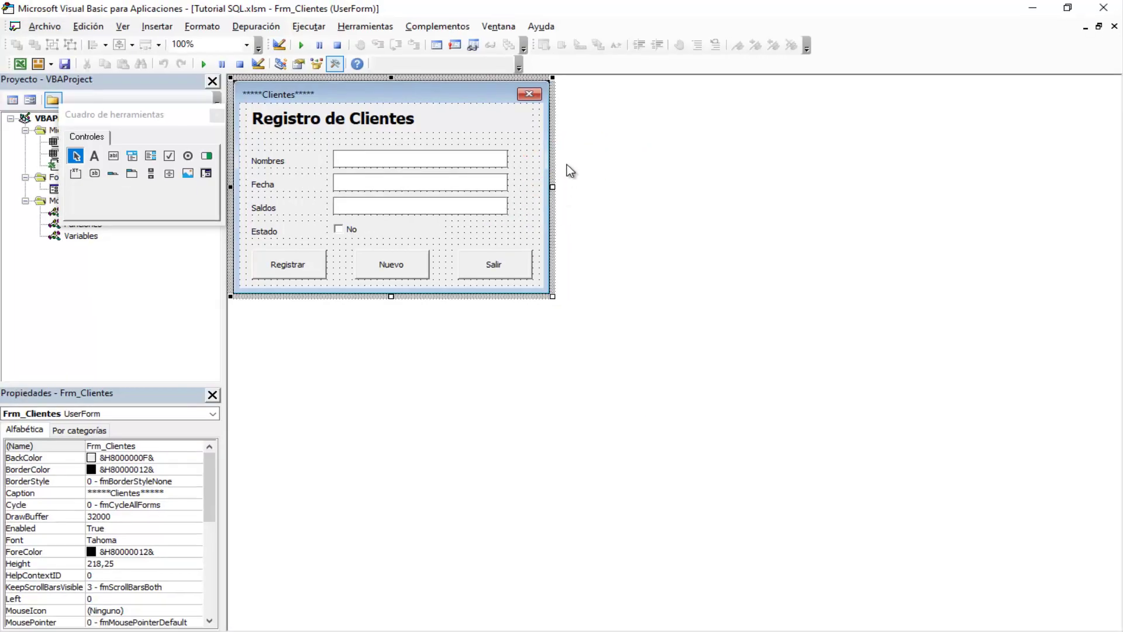
drag(191, 121, 963, 438)
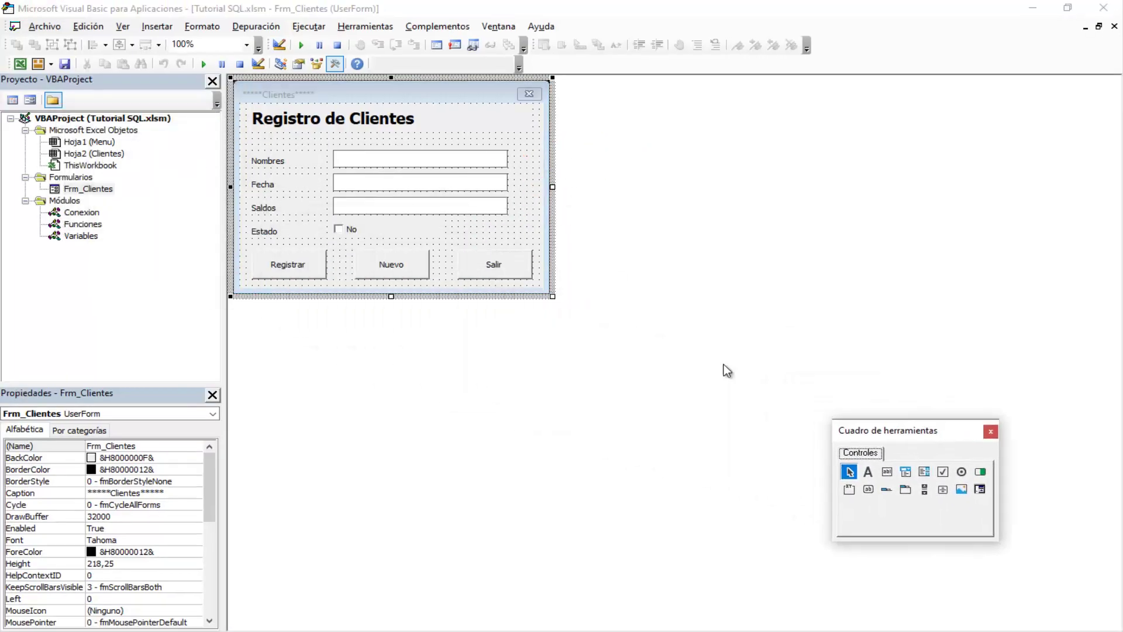
double_click(86, 223)
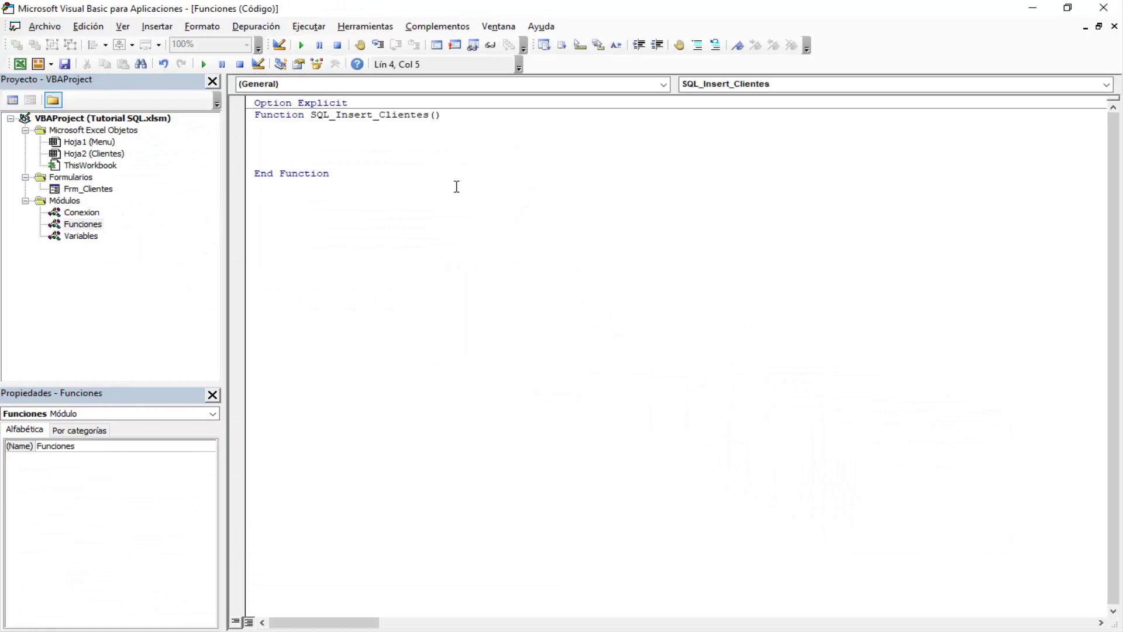
Type xNombres As String, xFecha As Date, xSaldos As Double, xEstado As Boolean; delete the extra blank line
click(436, 115)
text(xN)
text(ombres as)
text( String)
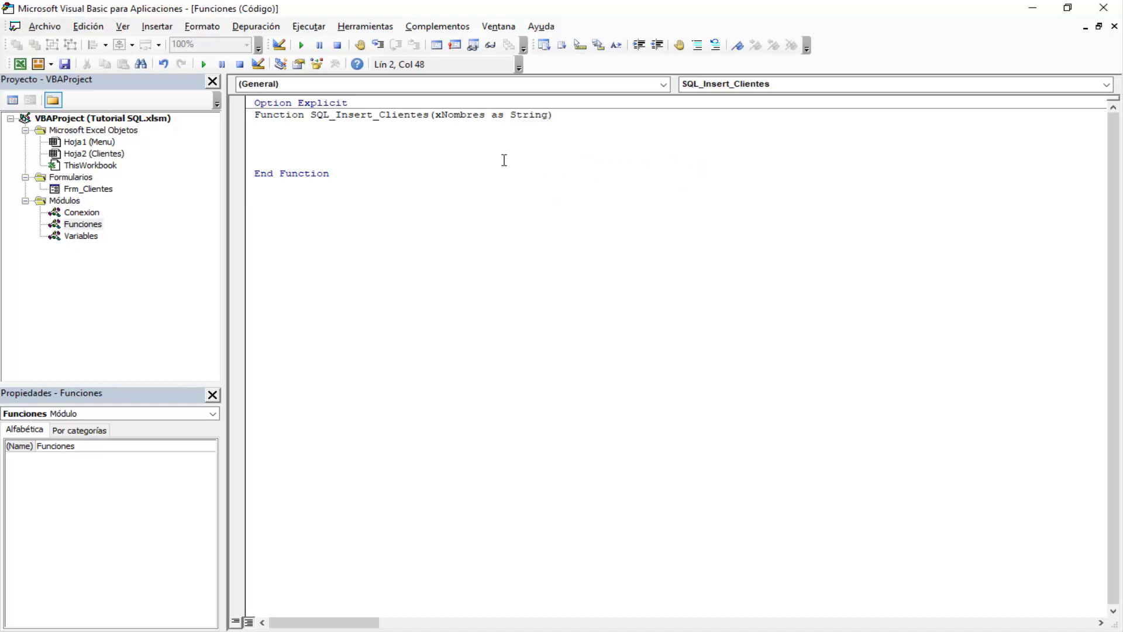
text(, xFec)
text(ha as Da)
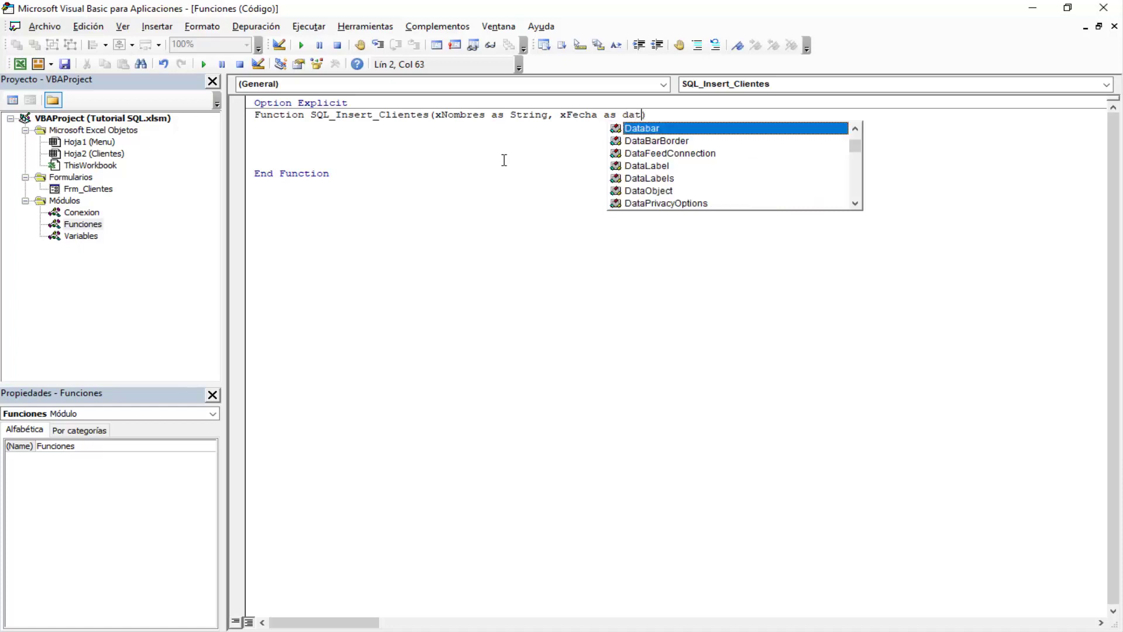
text(te)
key(Escape)
text(, x)
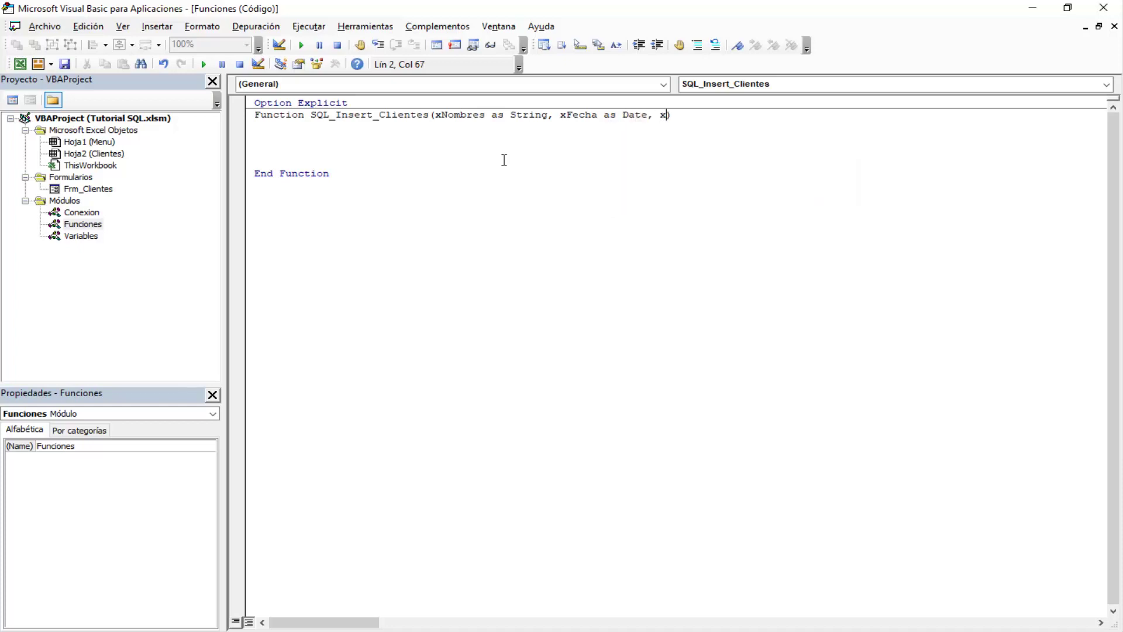
text(Saldos as)
text( Double)
text(, )
text(xEst)
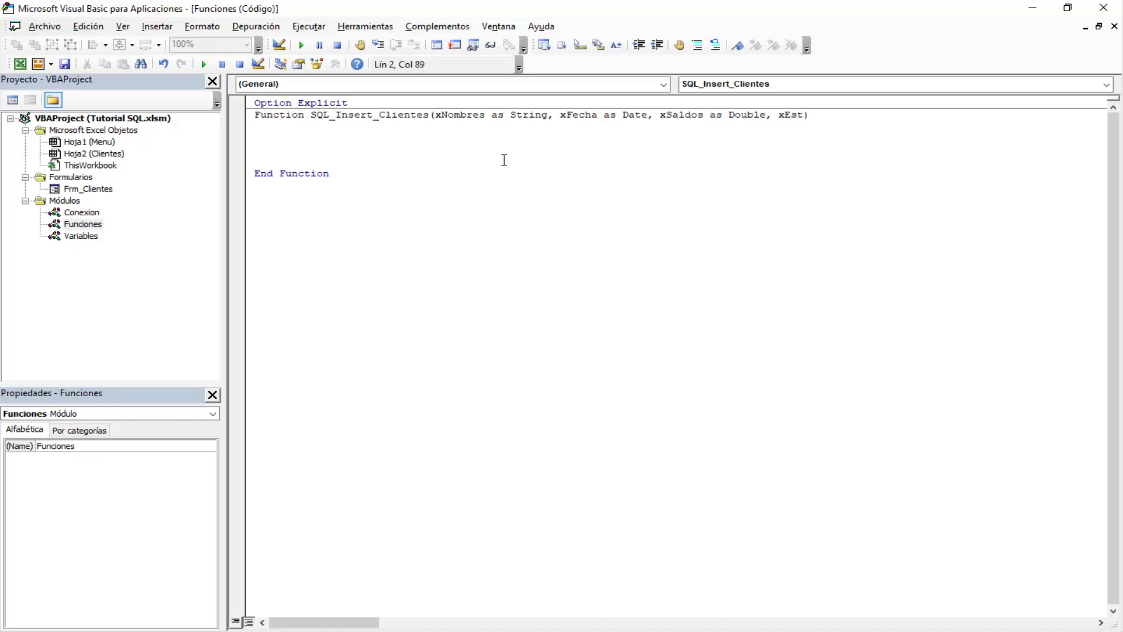
text(ado )
text(as bo)
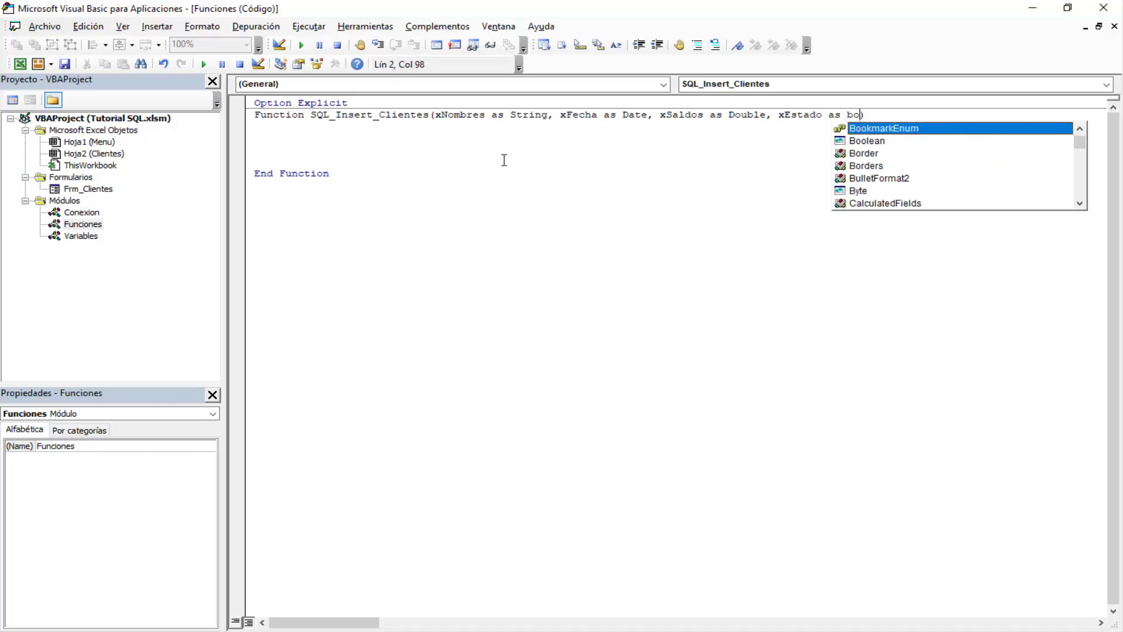
text(ol)
key(Tab)
key(Down)
key(Down)
key(Down)
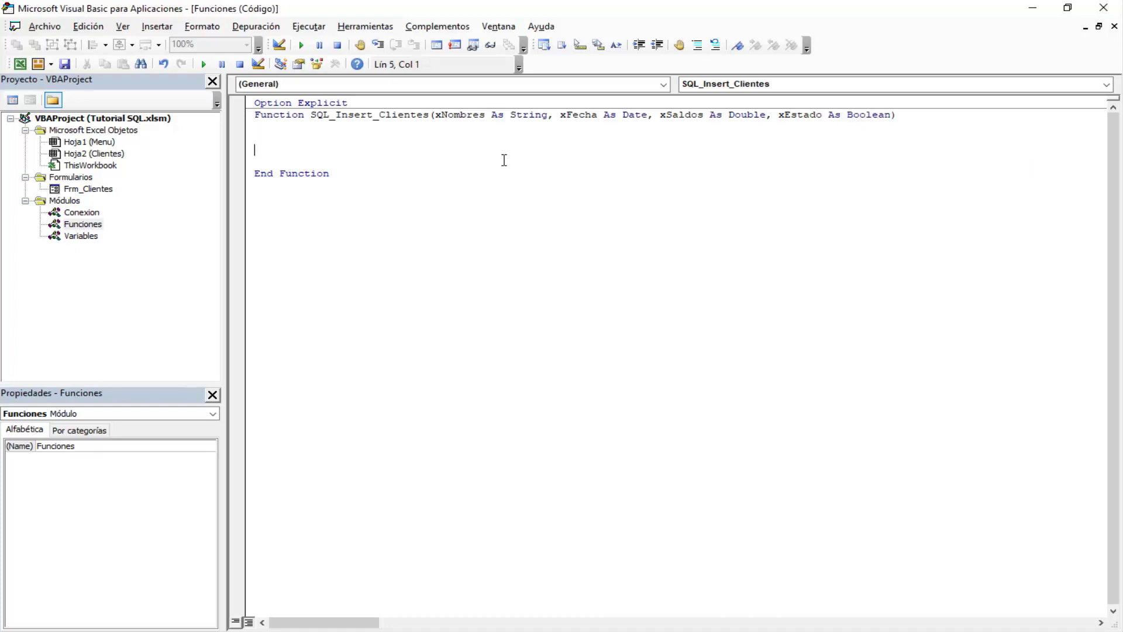
key(BackSpace)
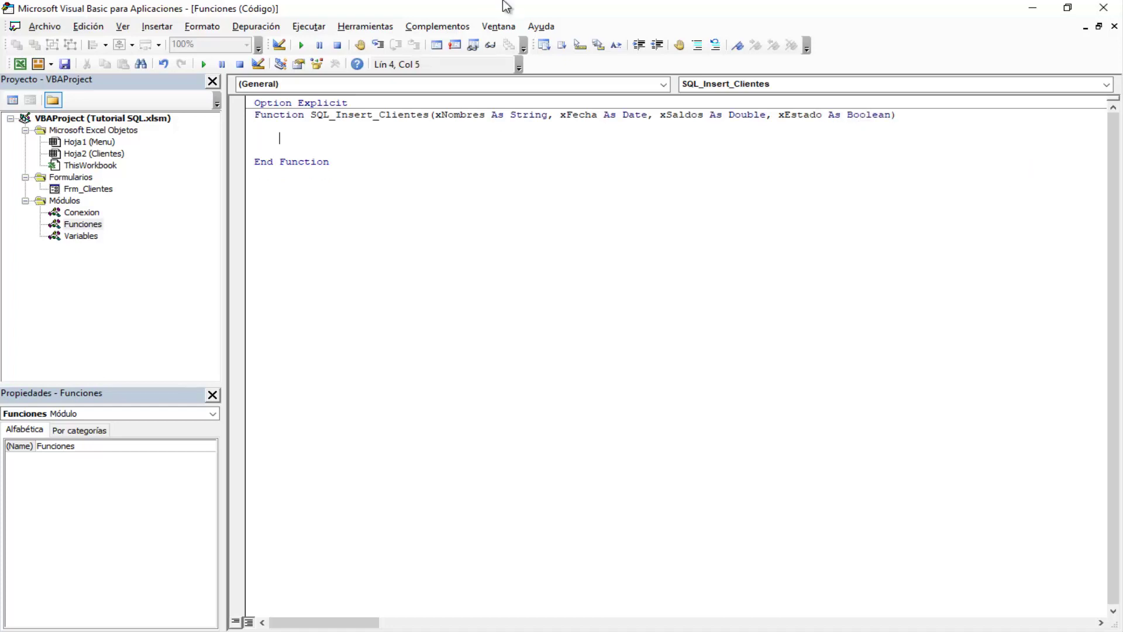
Copy the name SQL_Insert_Clientes into the function body and assign it the string "insert into "
double_click(384, 114)
right_click(384, 114)
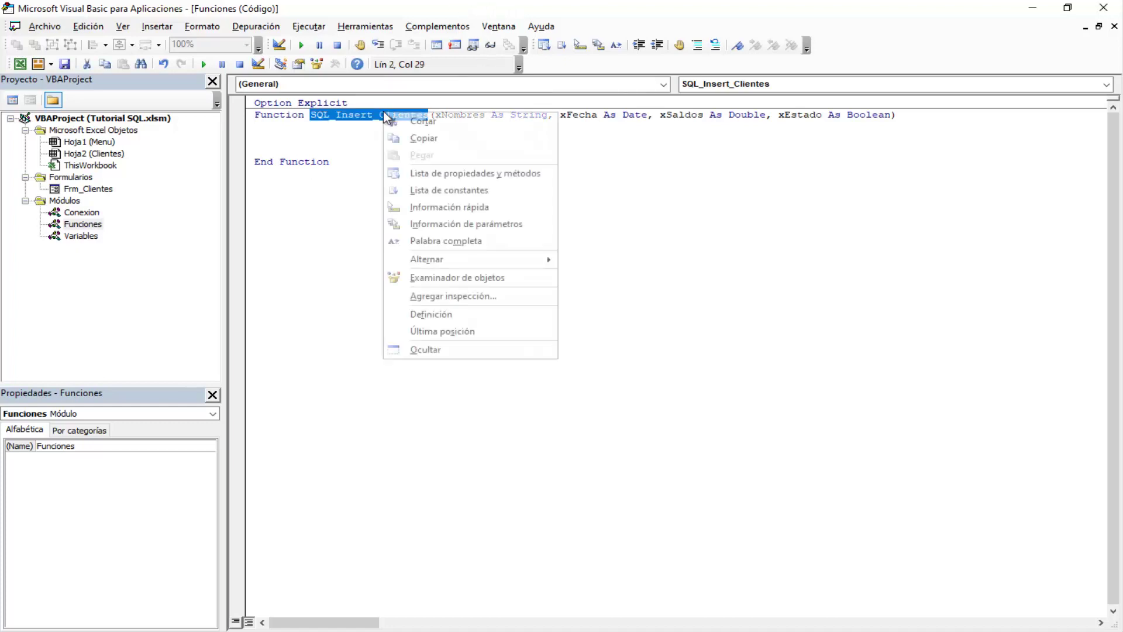
click(423, 138)
click(333, 138)
right_click(332, 137)
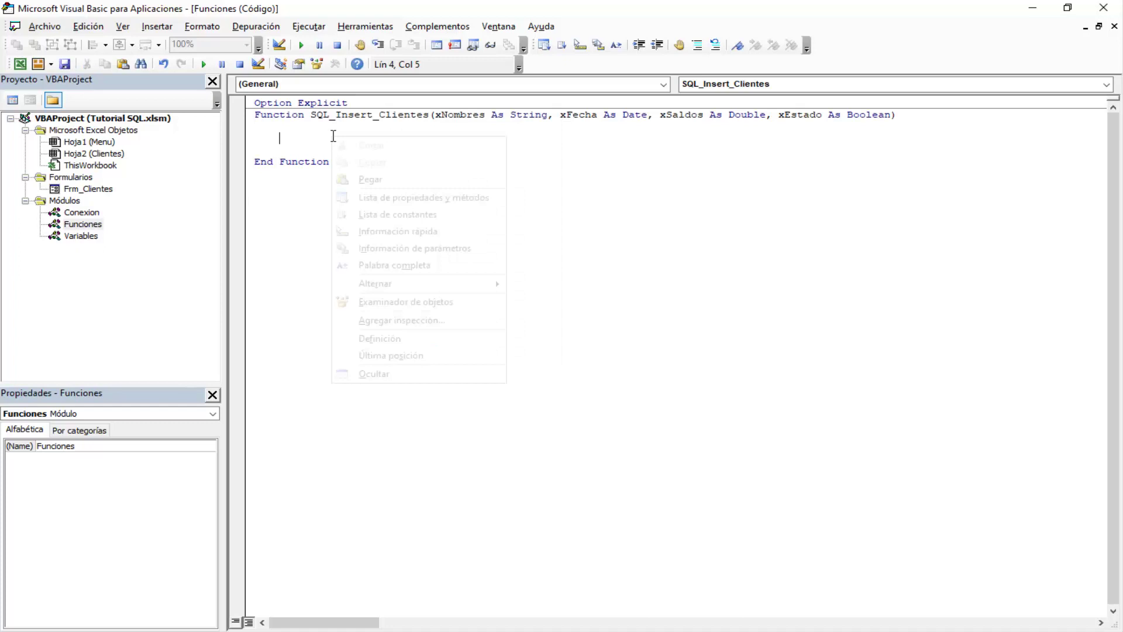
click(373, 177)
text(=)
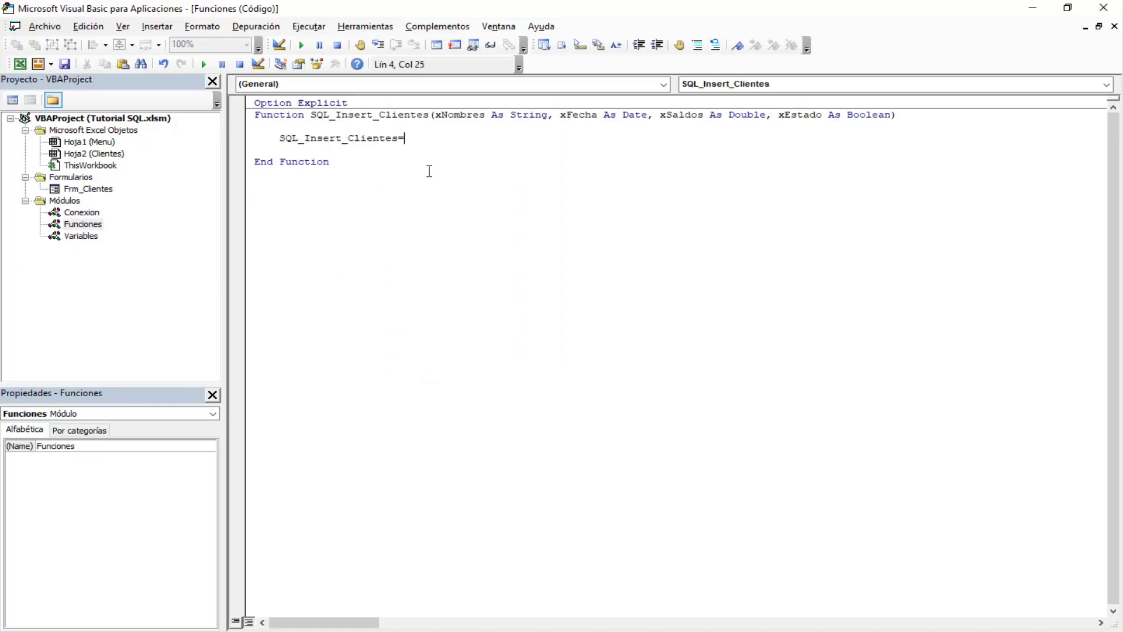
text("")
key(Left)
text(in)
text(sert into)
Annotate the SQL_Insert_Clientes = "insert into " line on screen, then clear the annotations
drag(401, 281, 400, 334)
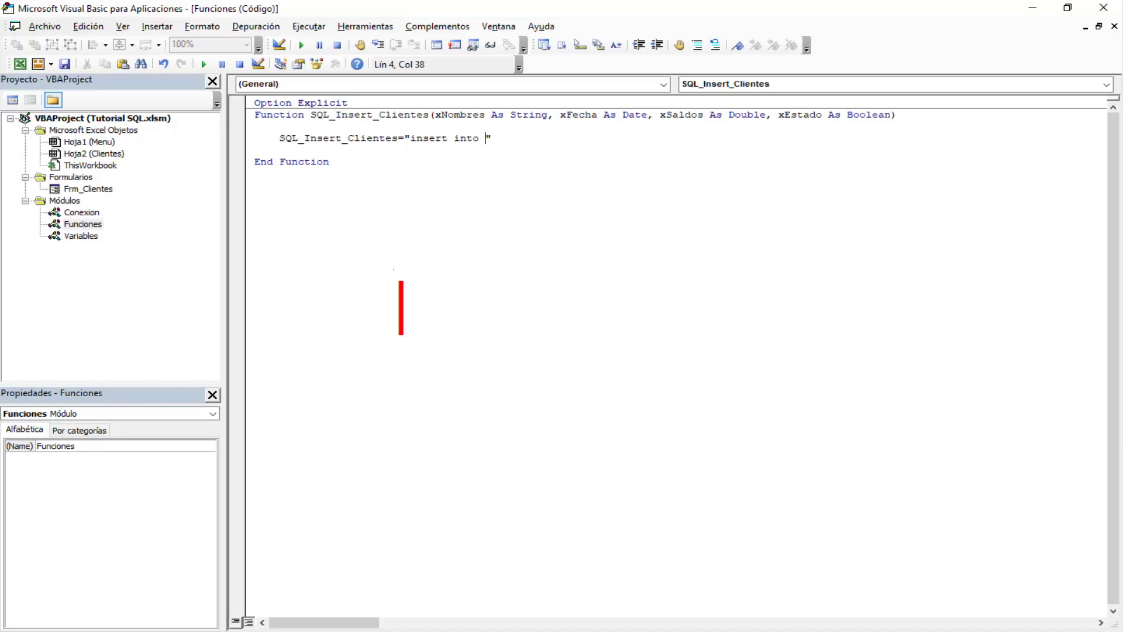
drag(410, 281, 410, 334)
drag(417, 281, 418, 334)
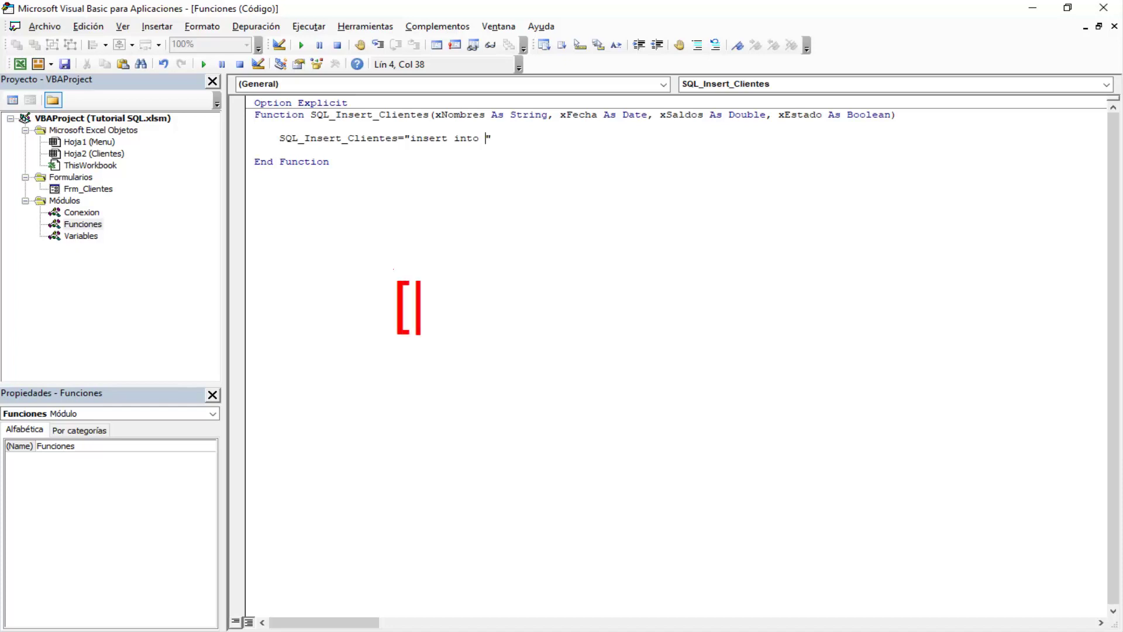
text(Clie)
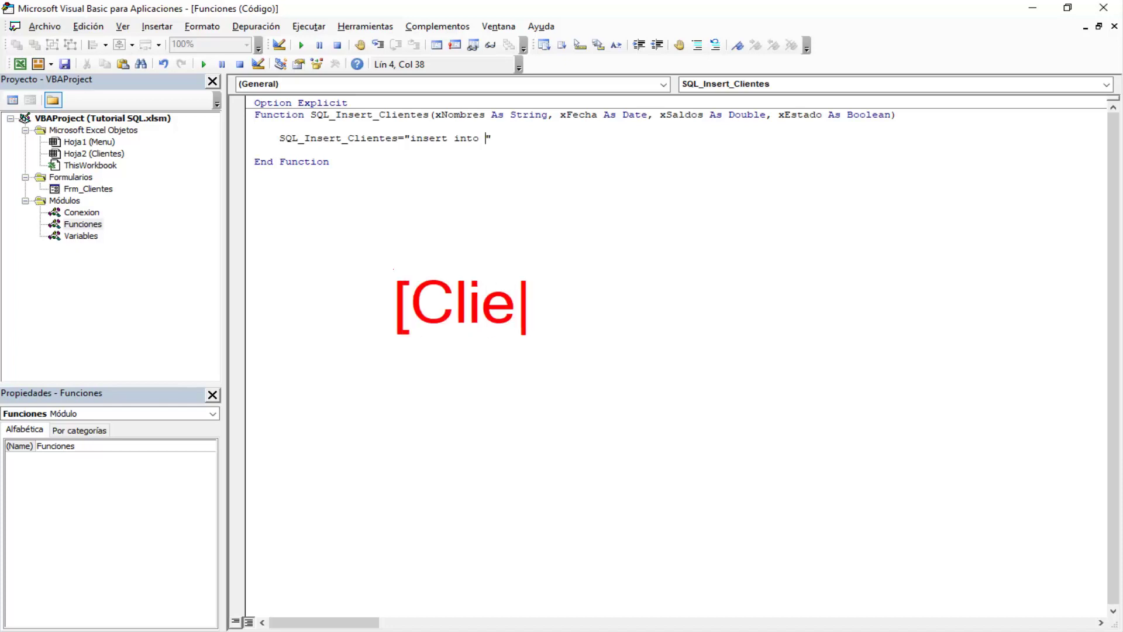
text(ntes)
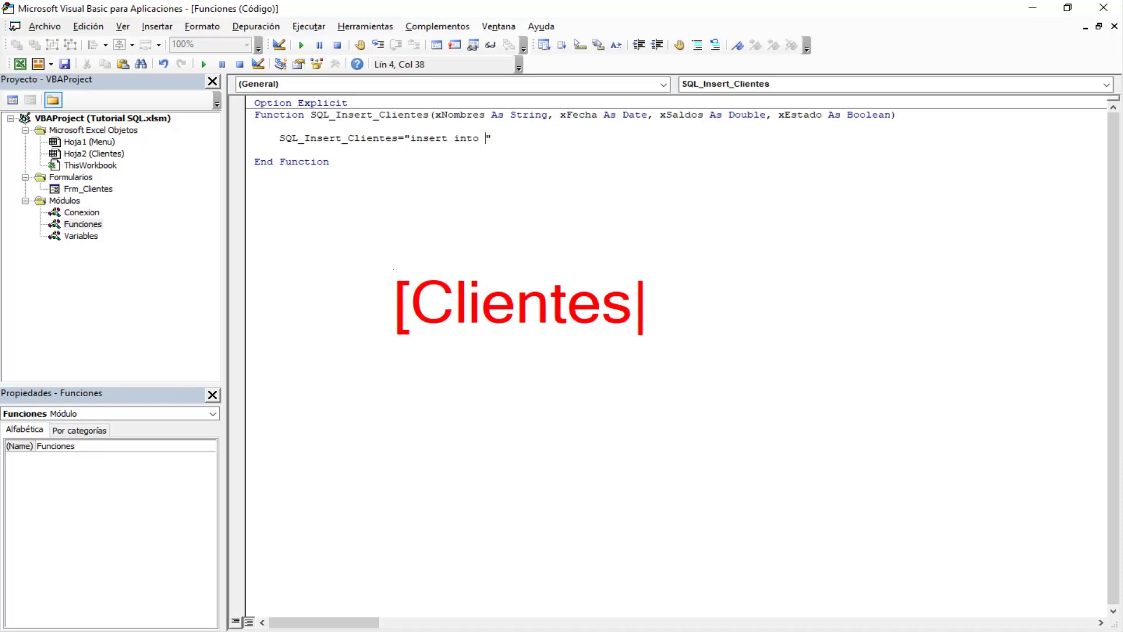
text($)
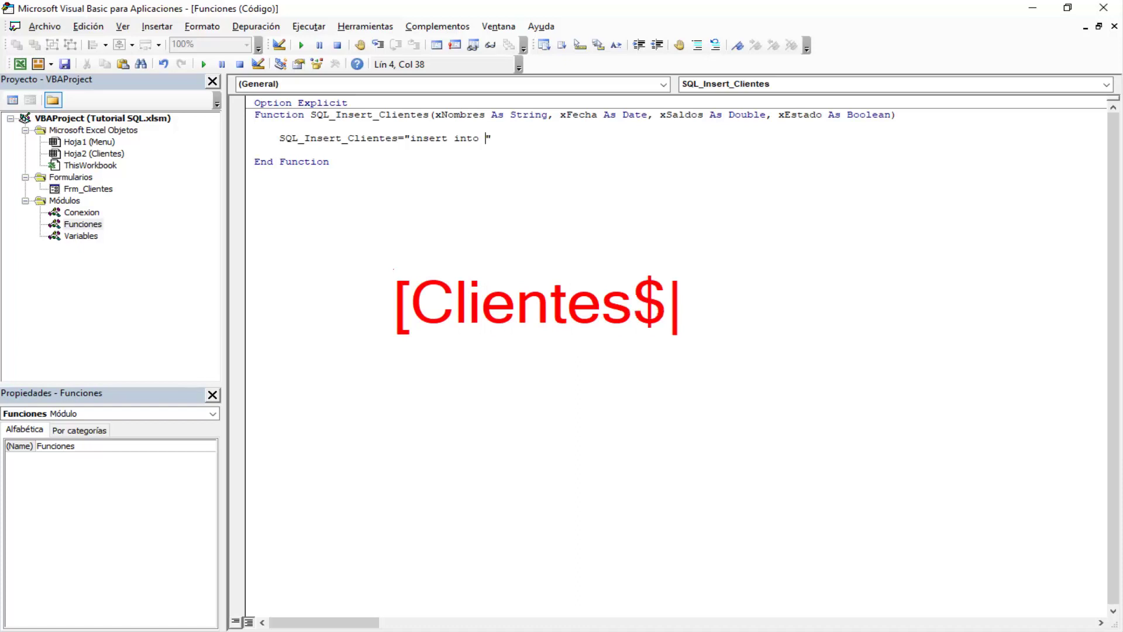
text(])
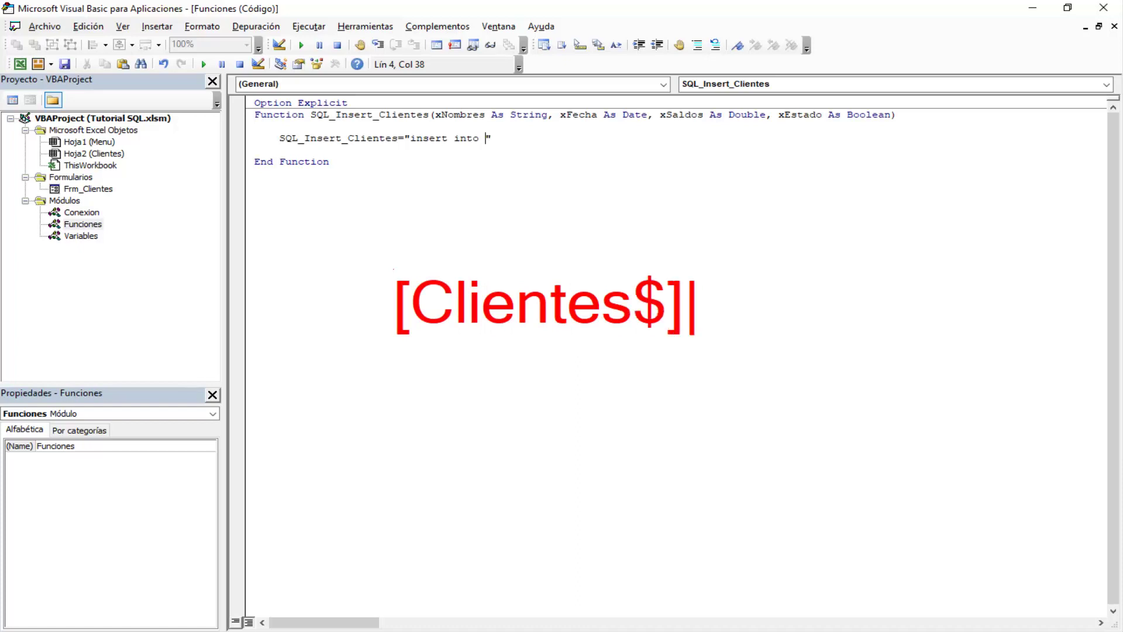
click(683, 269)
drag(366, 260, 718, 355)
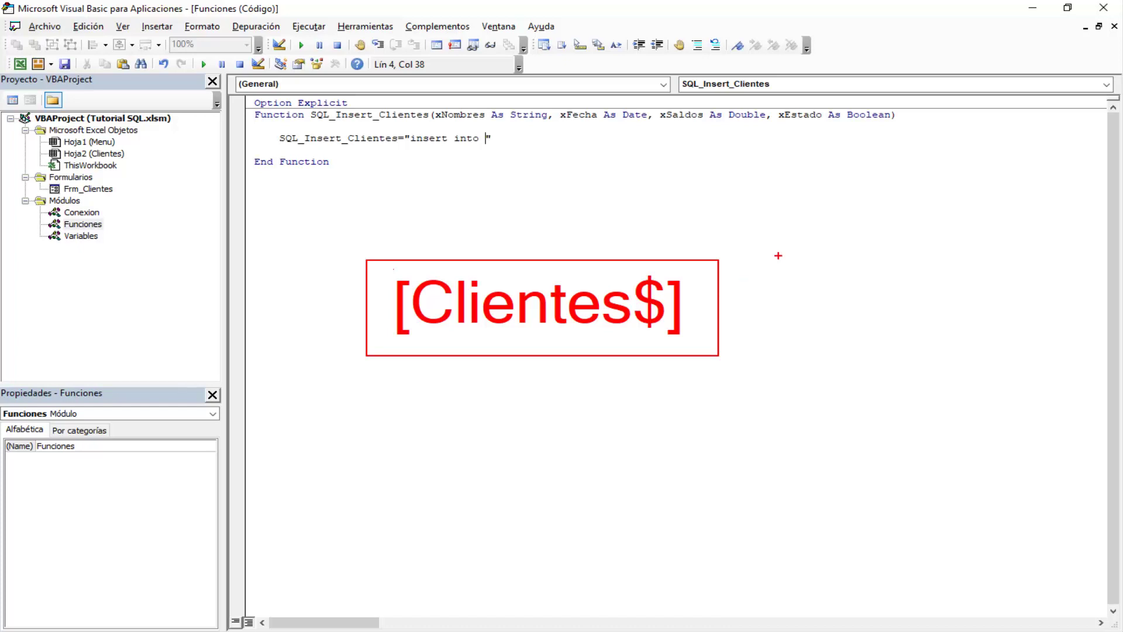
drag(773, 255, 857, 183)
drag(406, 355, 405, 401)
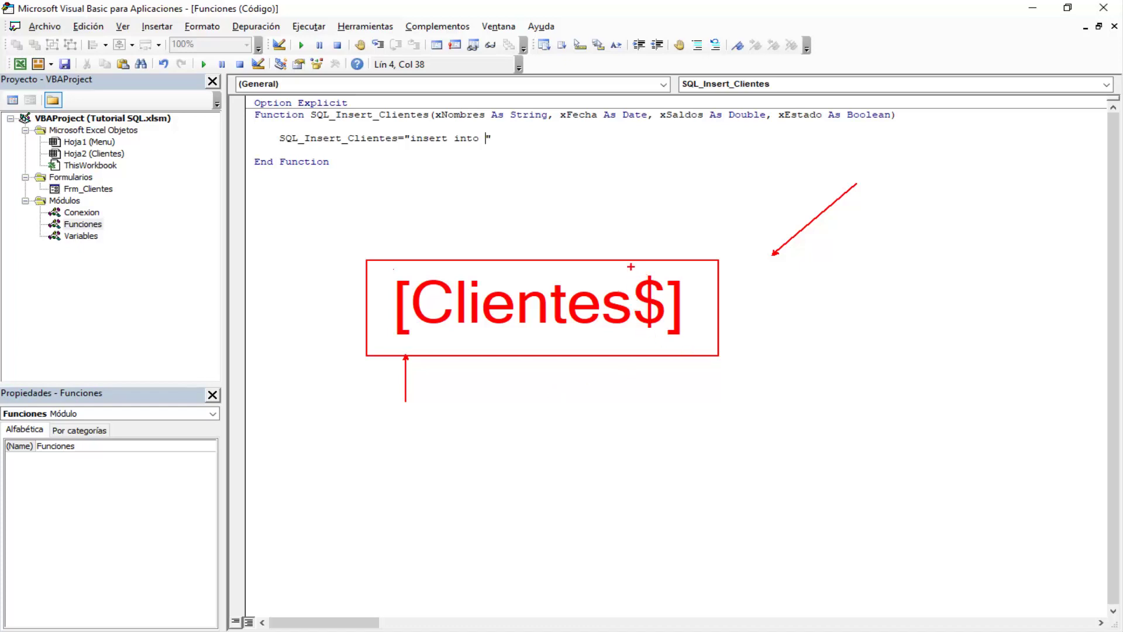
drag(630, 266, 667, 343)
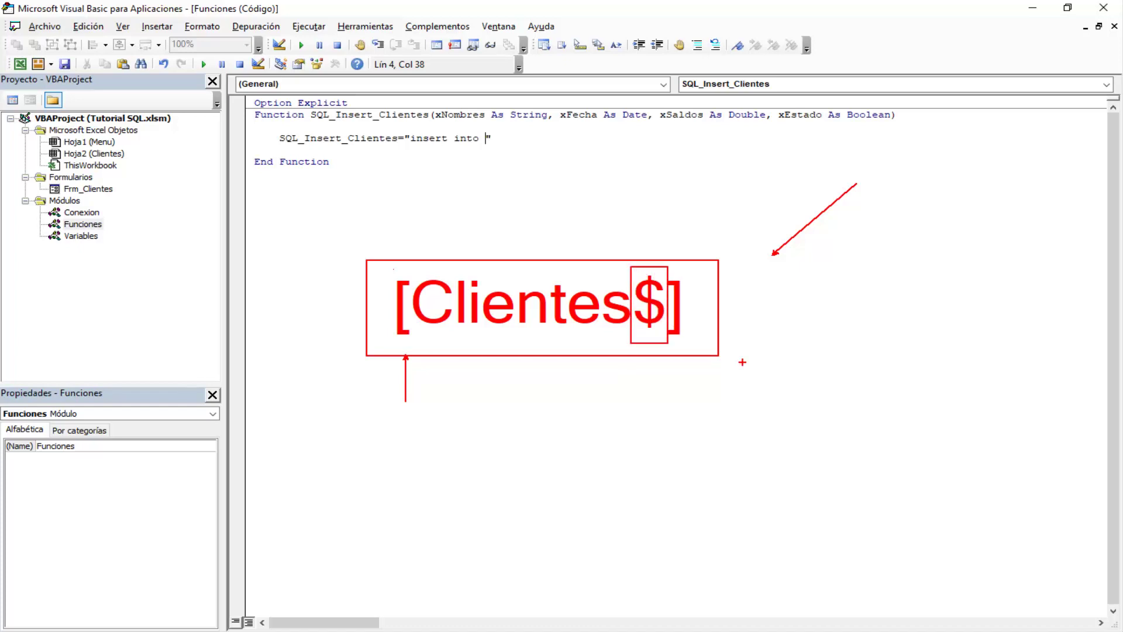
key(Escape)
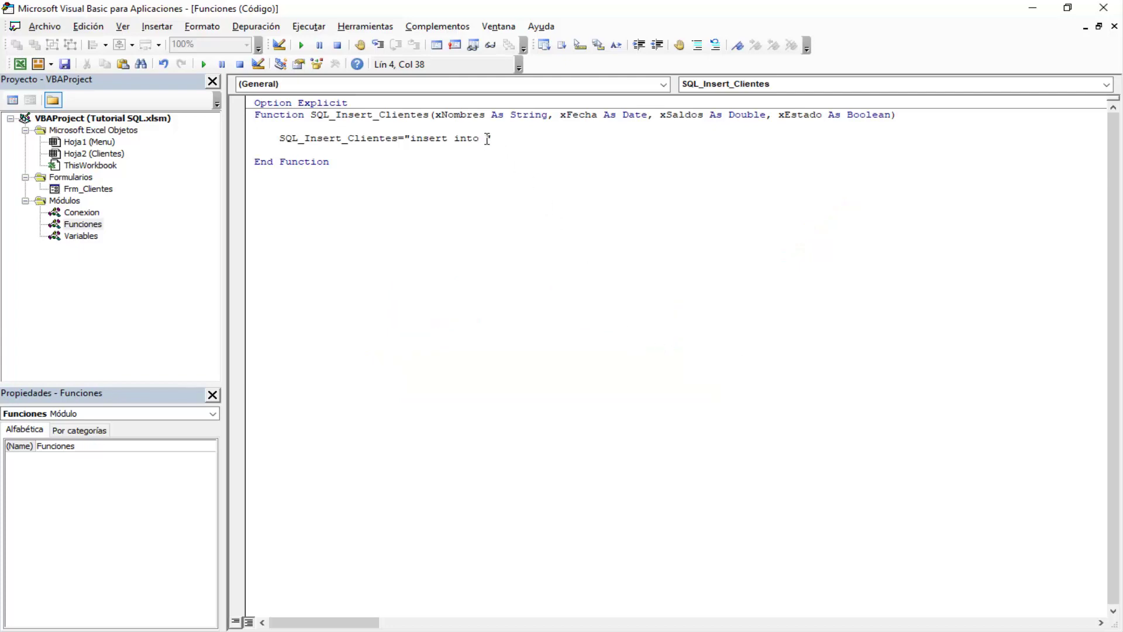
Insert the table name [clientes$] after "insert into " and commit the line
text([])
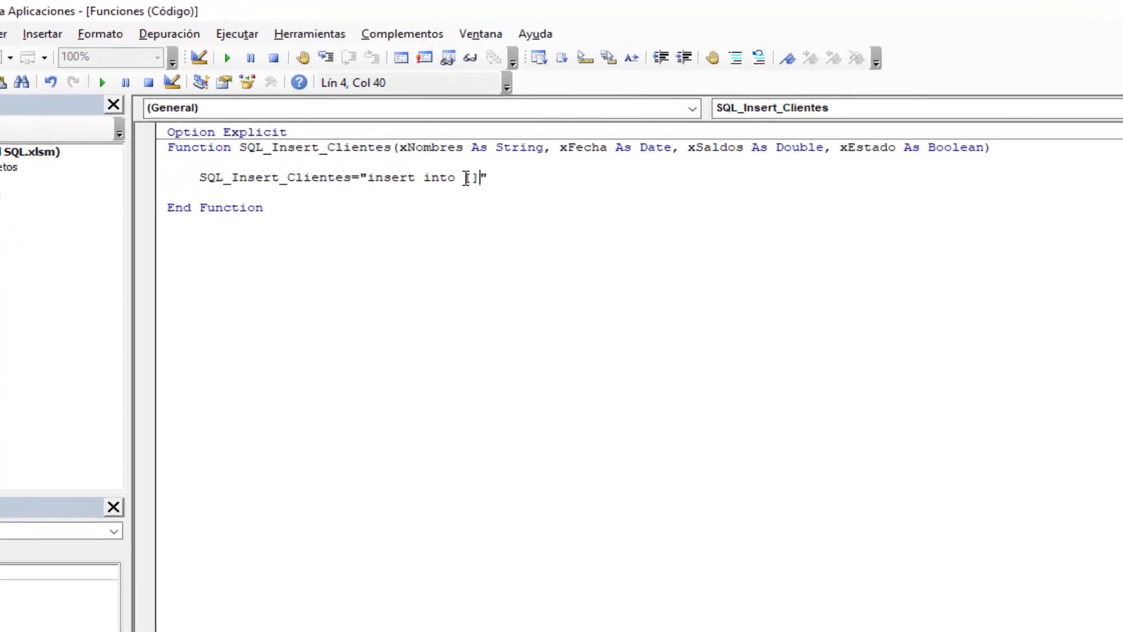
key(Left)
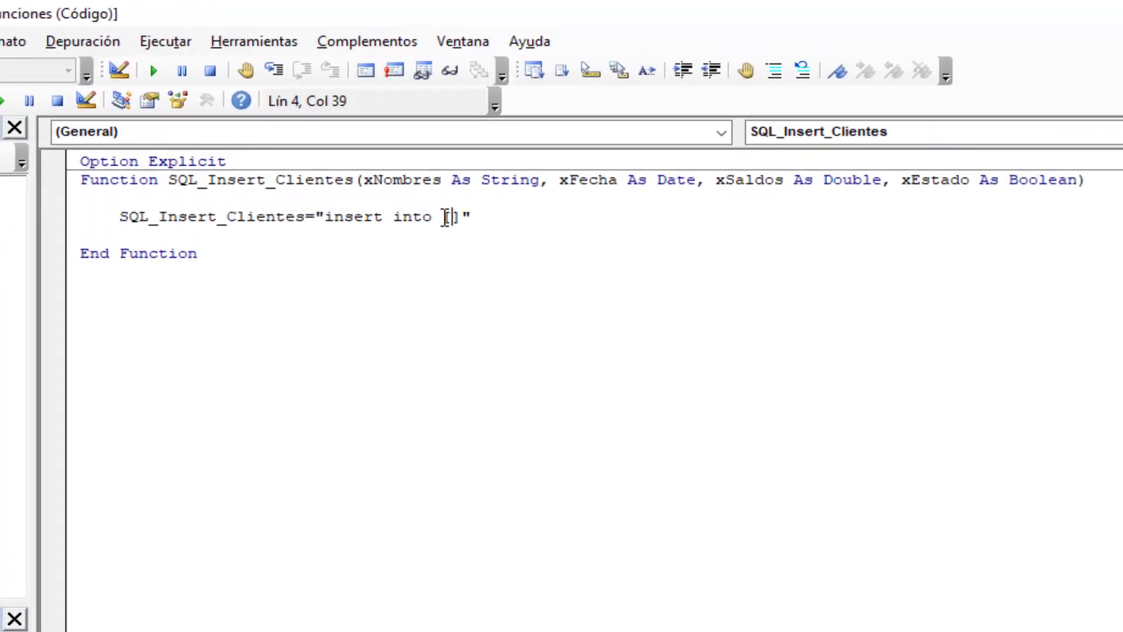
text(clie)
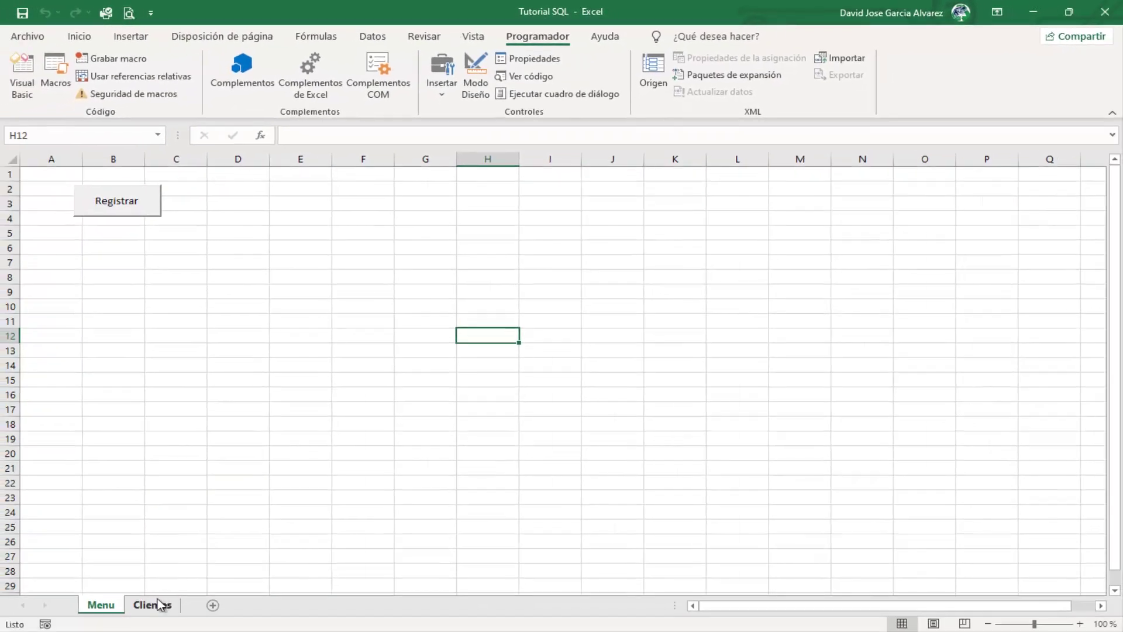
click(153, 604)
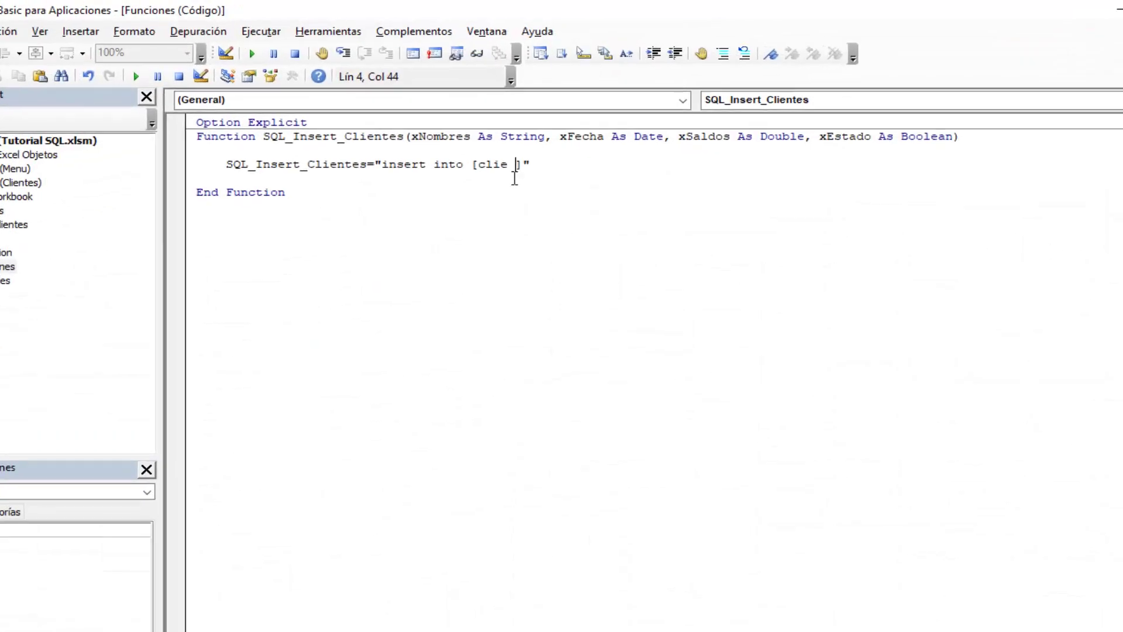
key(BackSpace)
text(n)
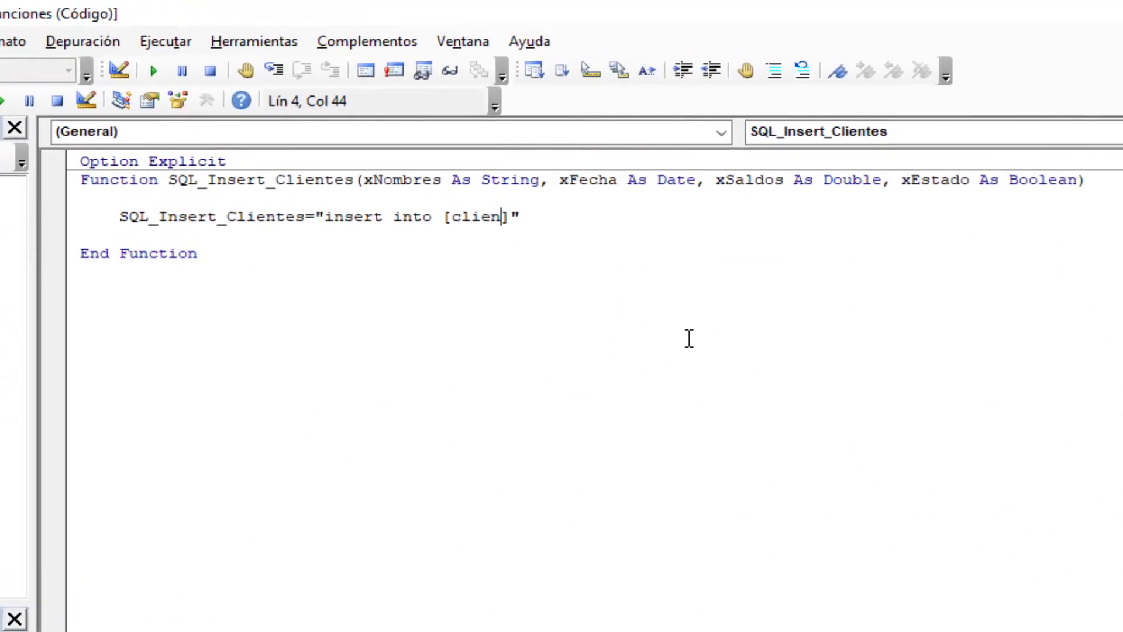
text(tes)
text($)
key(Right)
key(Down)
key(Up)
key(Right)
key(Right)
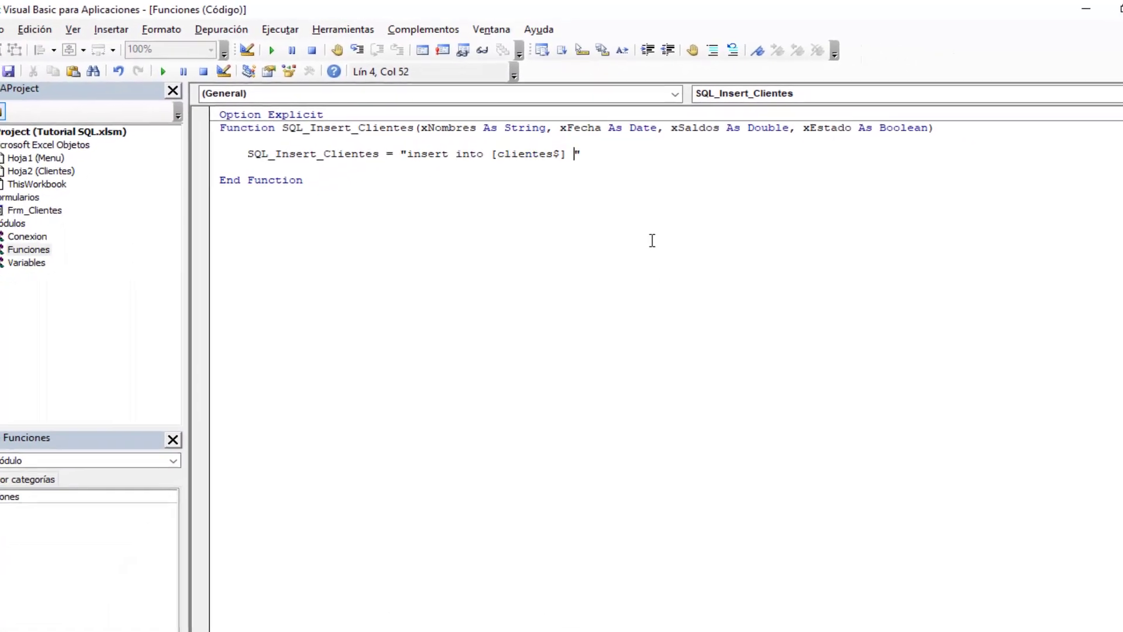
click(1037, 9)
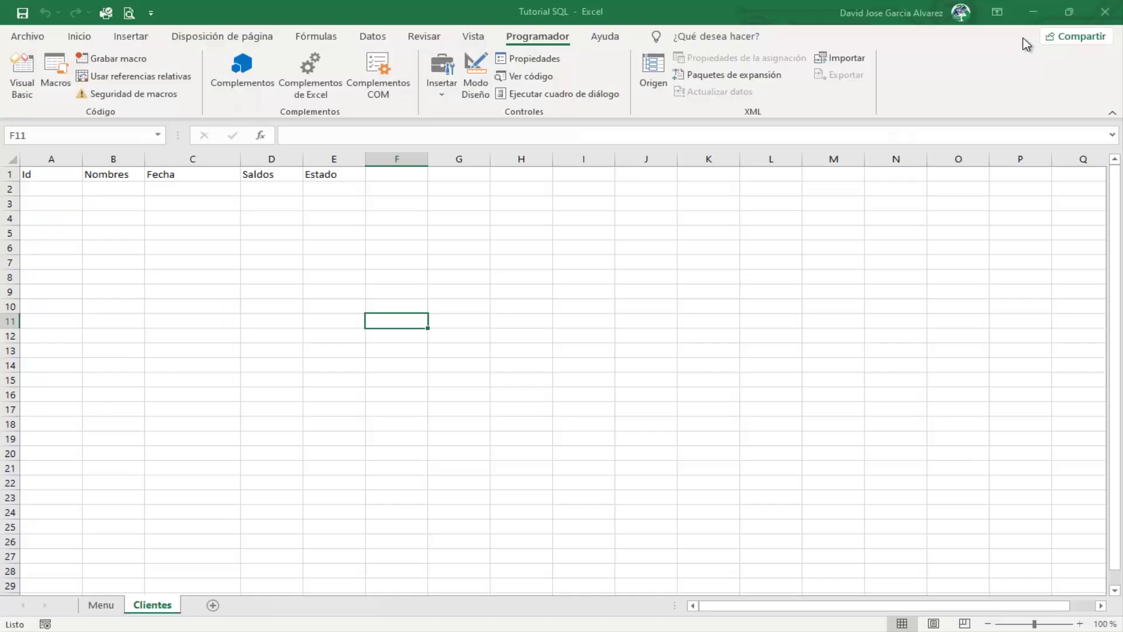
click(112, 157)
click(187, 157)
click(275, 157)
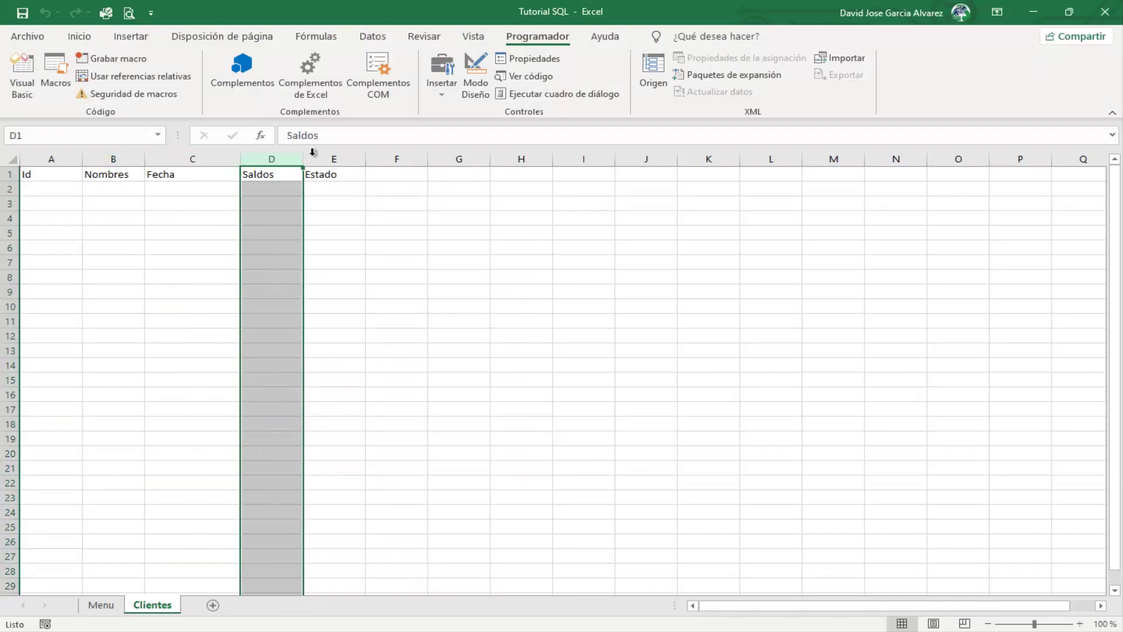
click(313, 155)
click(192, 172)
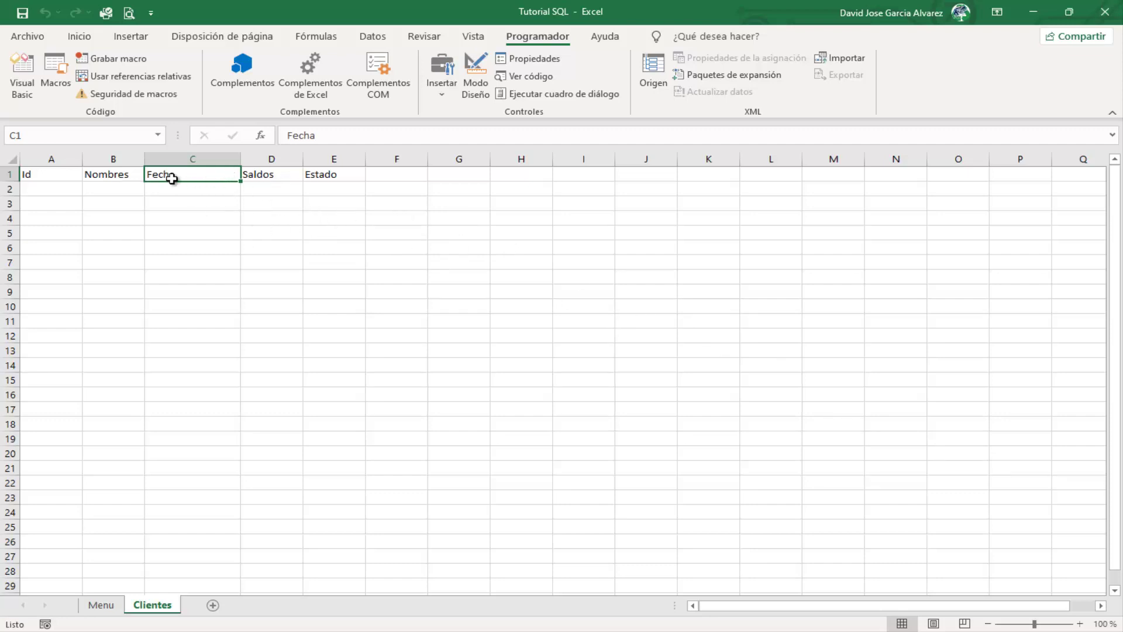
click(109, 158)
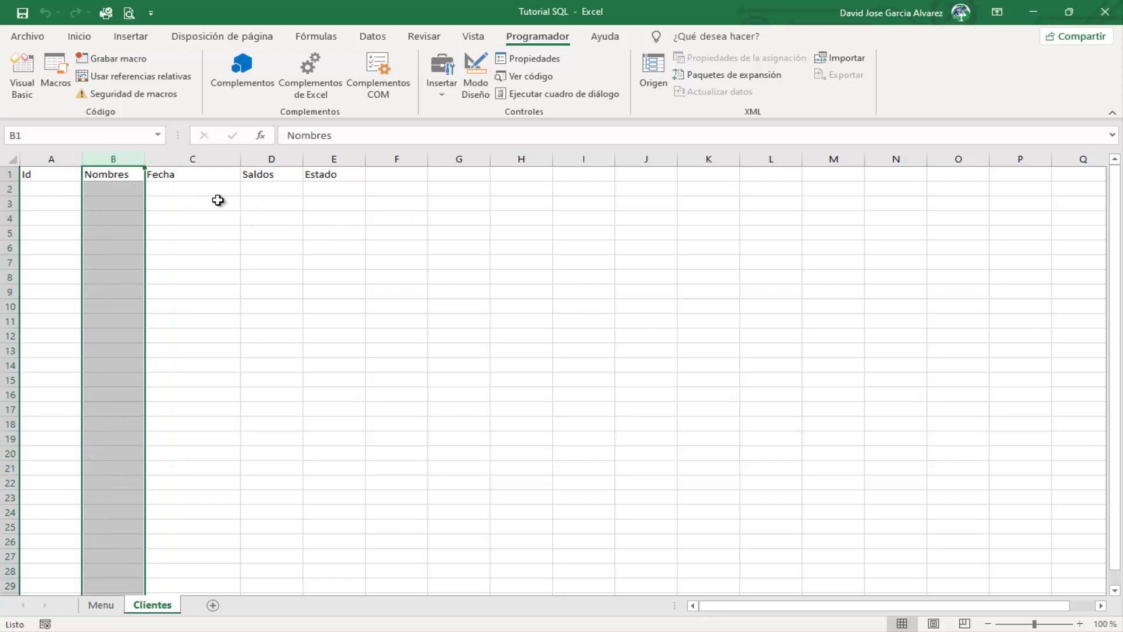
click(176, 158)
click(272, 159)
click(326, 159)
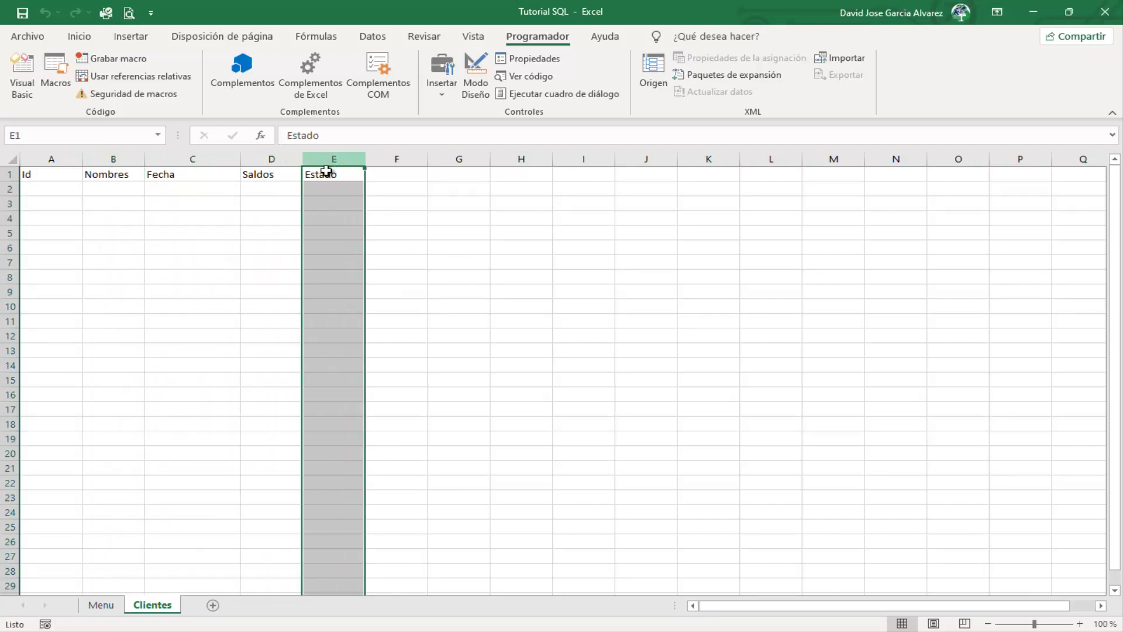
click(51, 159)
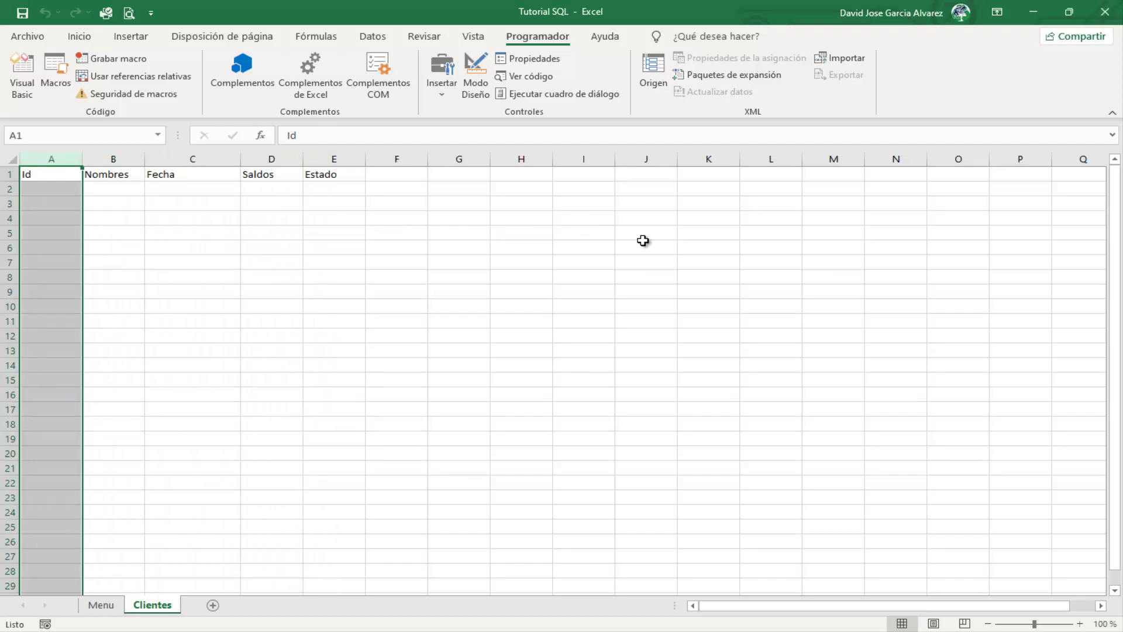
click(51, 189)
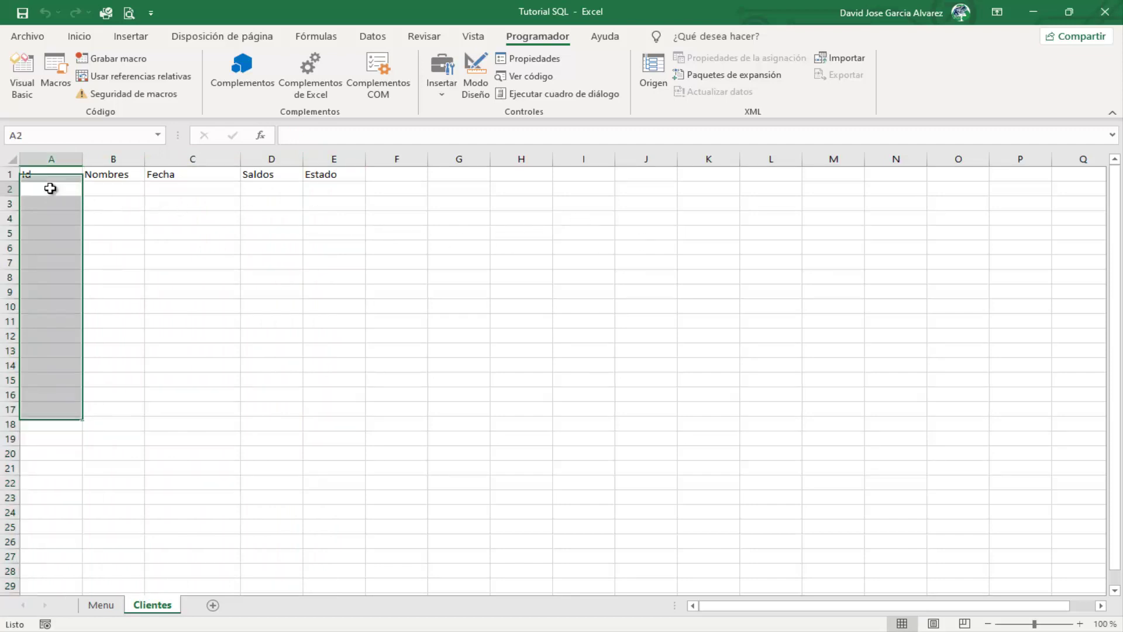
click(12, 189)
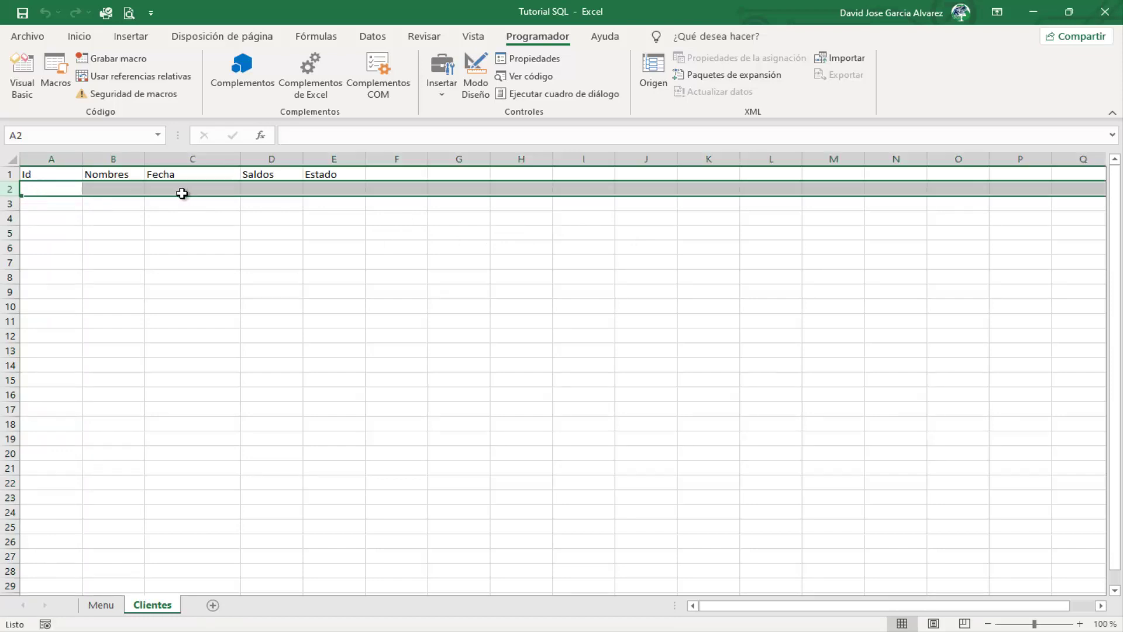
click(10, 204)
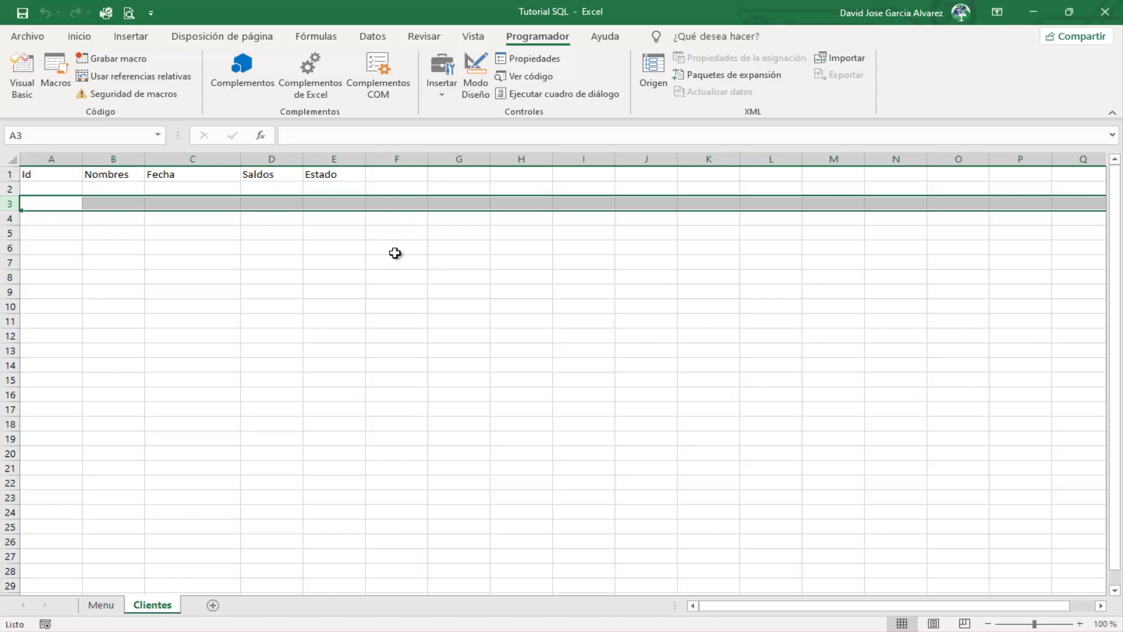
click(22, 70)
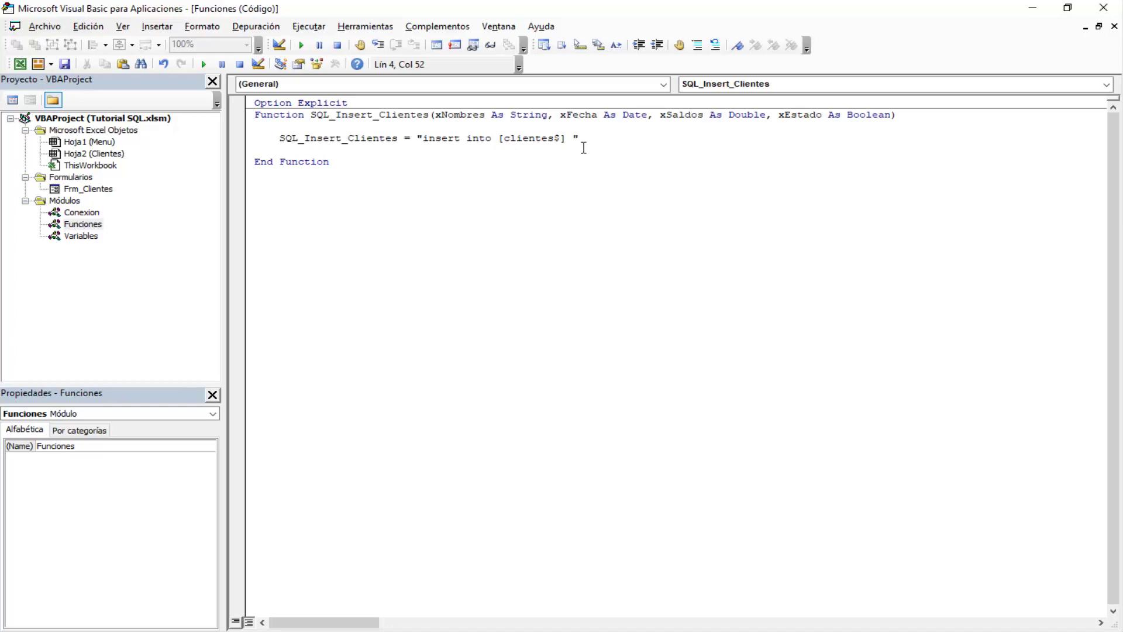
Type the column list (nombres, fecha, saldos, estado) into the INSERT string, retyping a false start
text(()
text(Nombres,)
click(1032, 8)
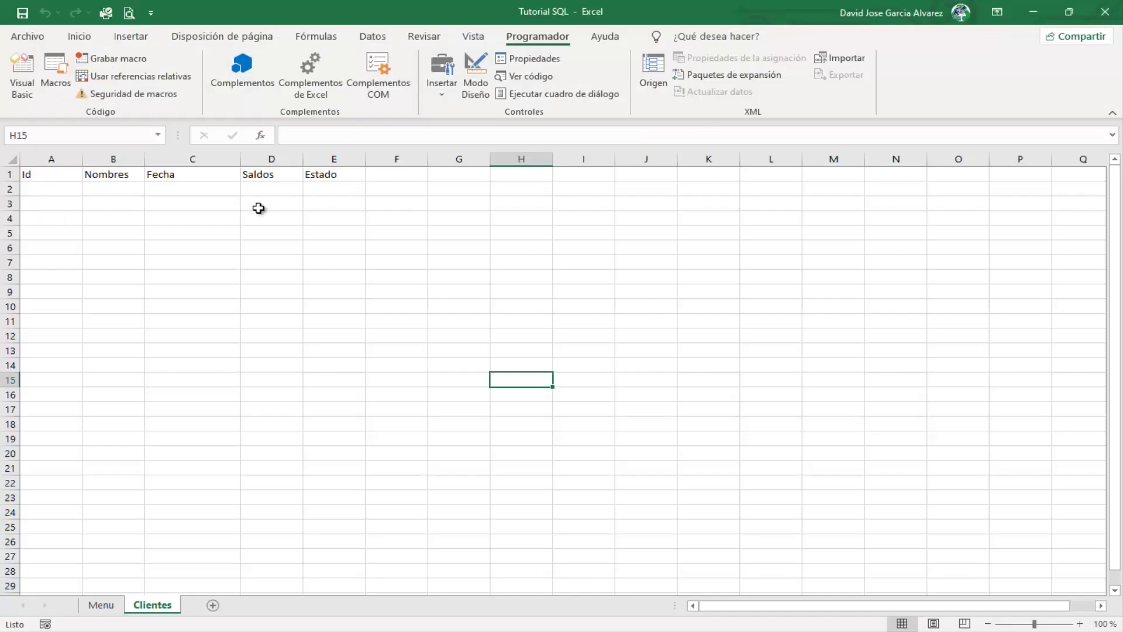
click(22, 76)
text(Fec)
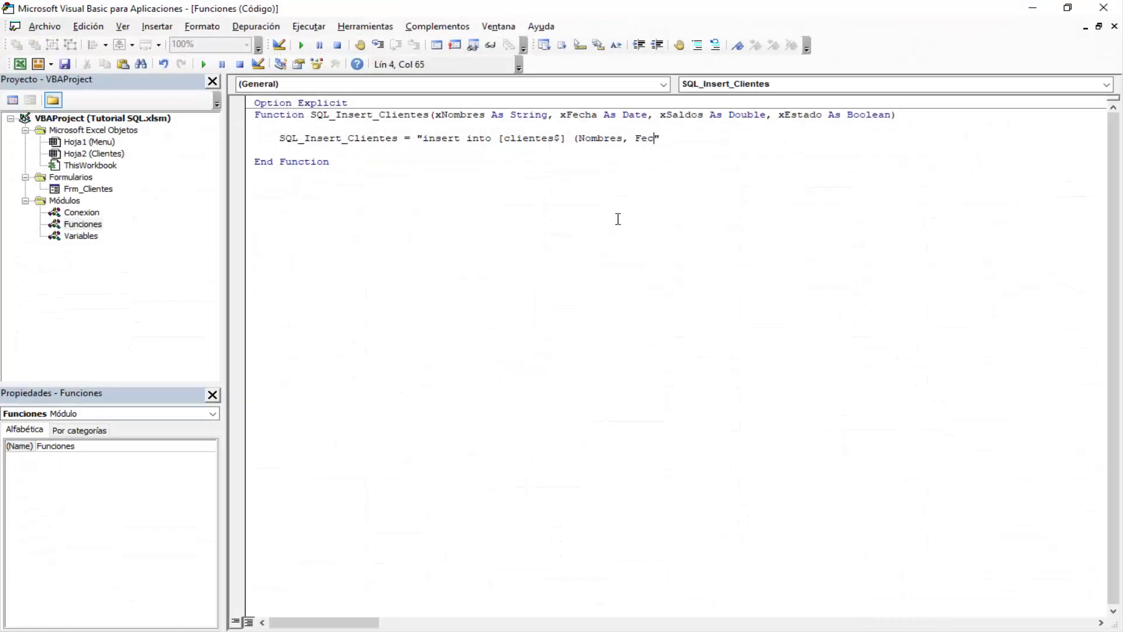
text(ha, Saldos)
text(, est)
key(BackSpace)
key(BackSpace)
key(BackSpace)
key(BackSpace)
key(BackSpace)
key(BackSpace)
key(BackSpace)
key(BackSpace)
key(BackSpace)
key(BackSpace)
key(BackSpace)
key(BackSpace)
text(nomb)
text(res, )
text(fecha, )
text(saldos, e)
text(stado)
text())
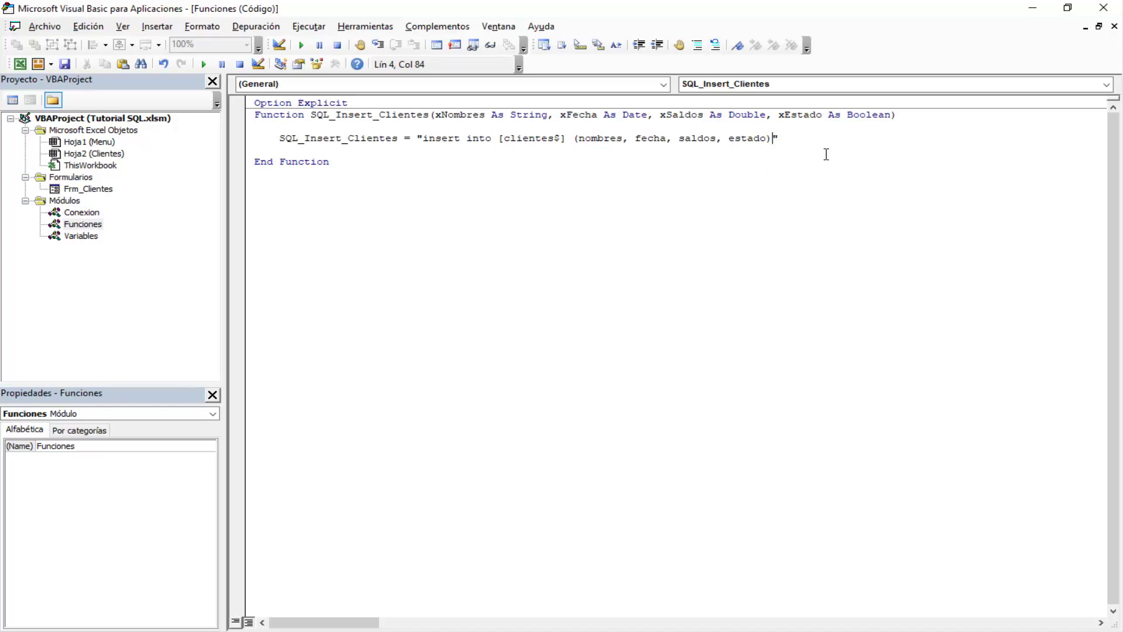
Append Values to the INSERT string and end the line with a & _ continuation
text(Values)
key(Right)
text((" )
text(&)
key(BackSpace)
key(BackSpace)
key(BackSpace)
key(BackSpace)
key(Right)
text(& _)
Add indented continuation lines "(" & and ")" with a blank line between for the values
key(Return)
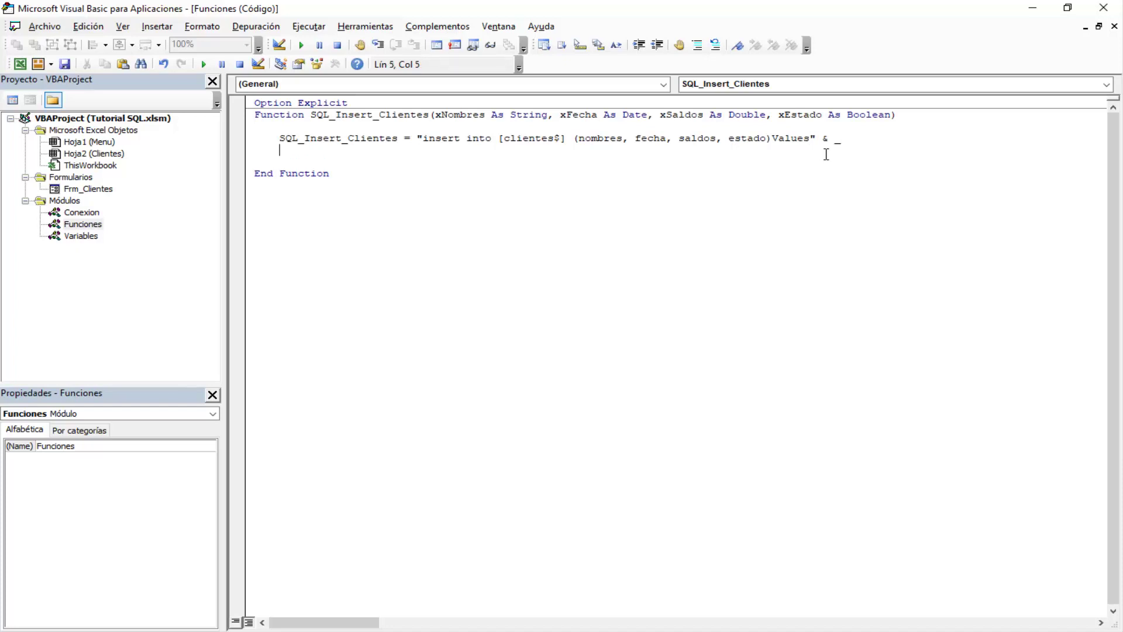
key(Tab)
key(Tab)
key(Tab)
key(Tab)
text(")
text((" )
text(&)
key(Return)
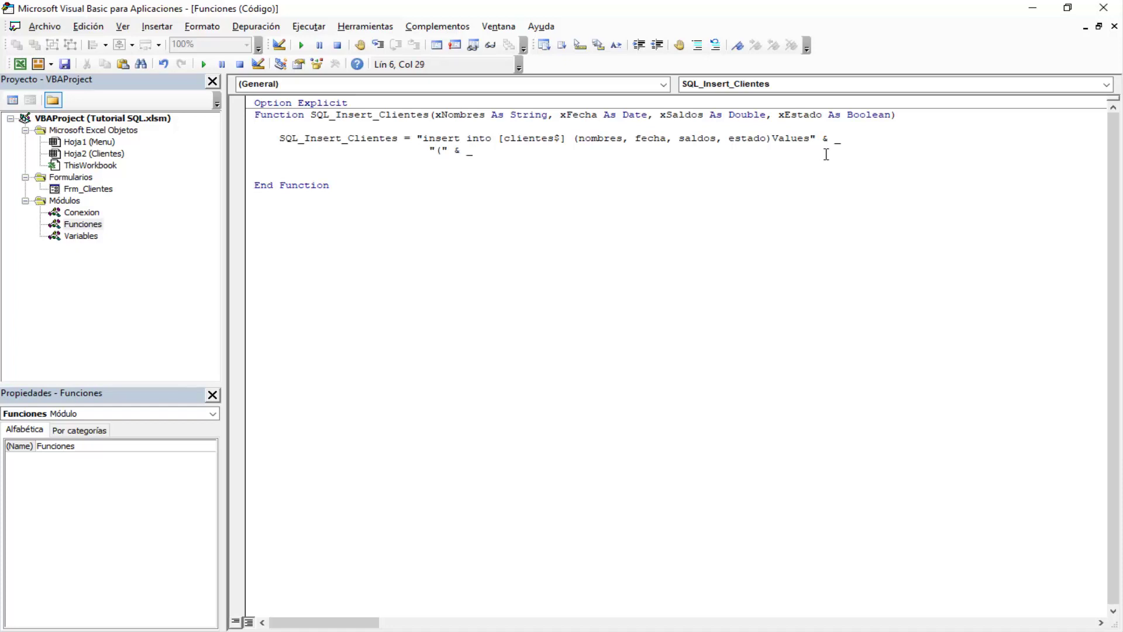
text(")
text()")
key(Right)
key(Right)
key(Return)
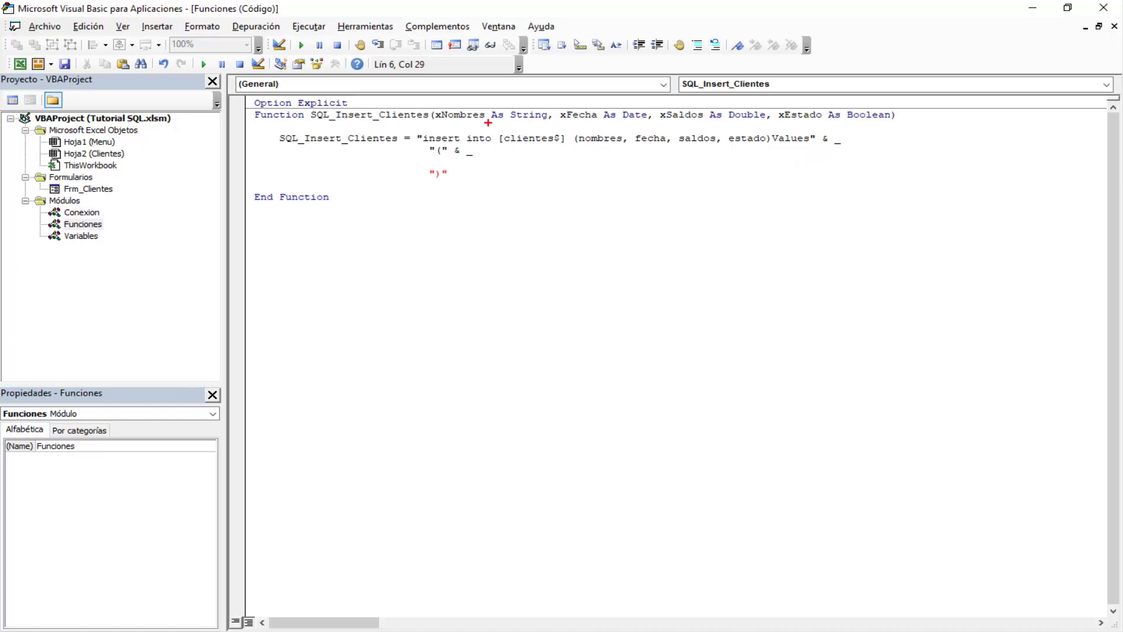
Fill the blank continuation line with xnombre & _
drag(488, 123, 530, 179)
key(Escape)
text(x)
text(Nombr)
text(e)
key(BackSpace)
key(BackSpace)
key(BackSpace)
key(BackSpace)
key(BackSpace)
key(BackSpace)
text(xnombre)
text( &)
text( _)
key(Down)
key(Down)
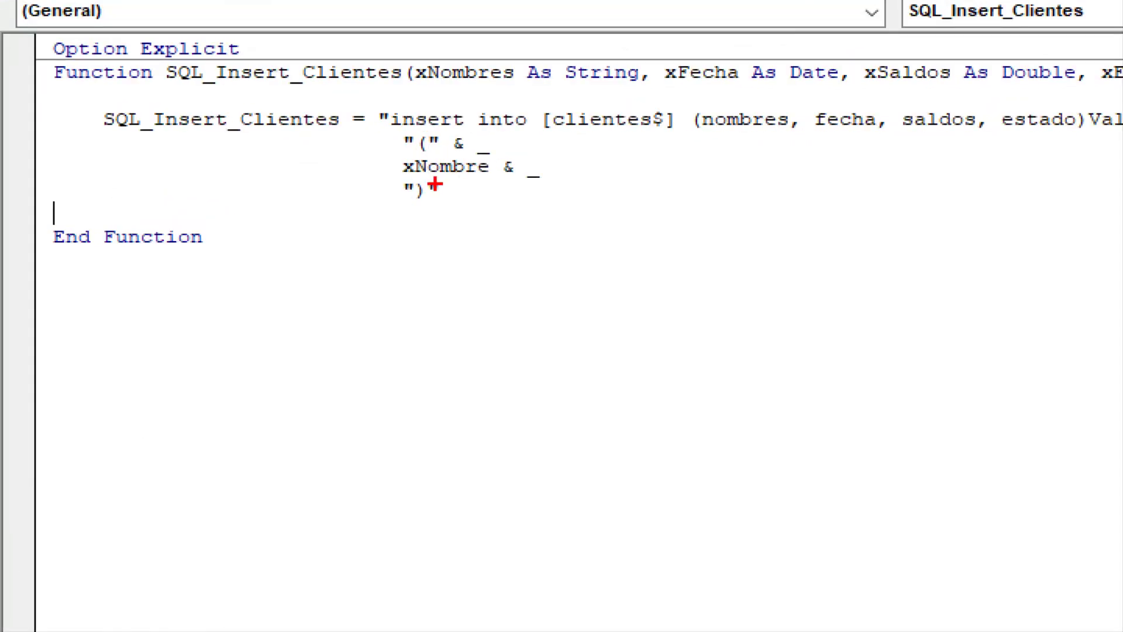
Mark up the continuation lines with screen annotations, then clear them
drag(430, 186, 444, 269)
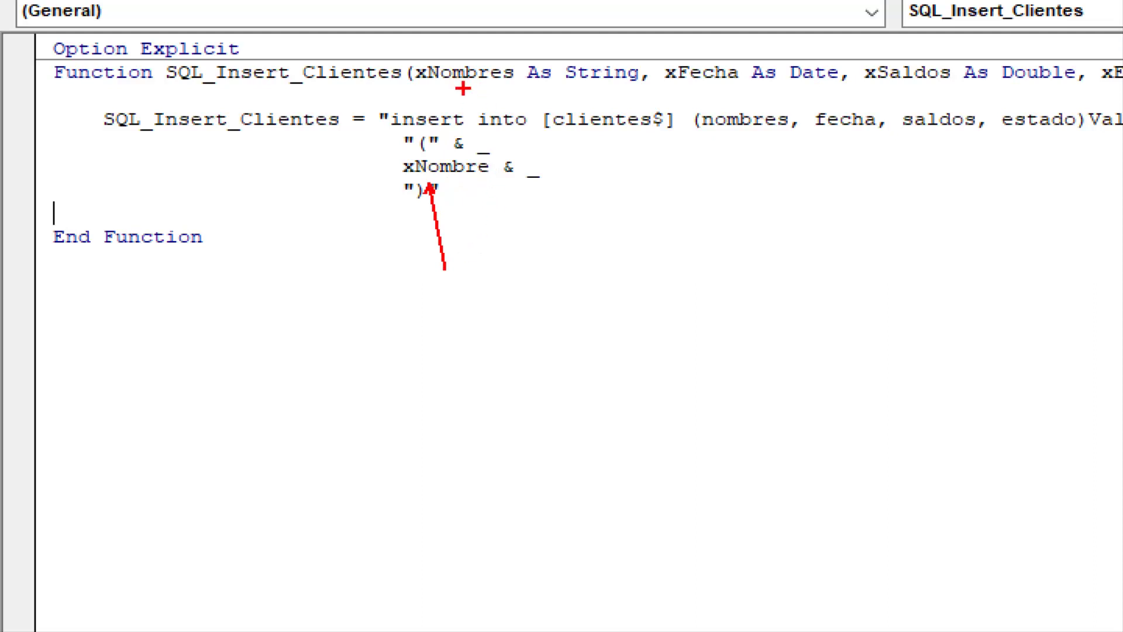
drag(462, 88, 498, 162)
drag(410, 136, 408, 158)
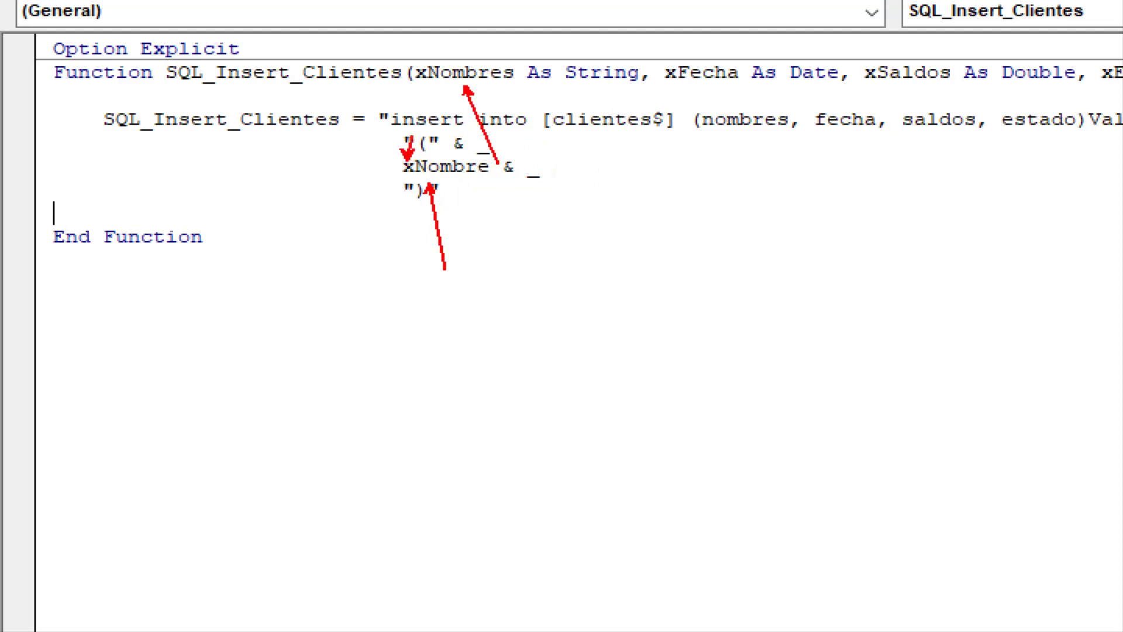
drag(462, 117, 444, 151)
drag(528, 117, 491, 151)
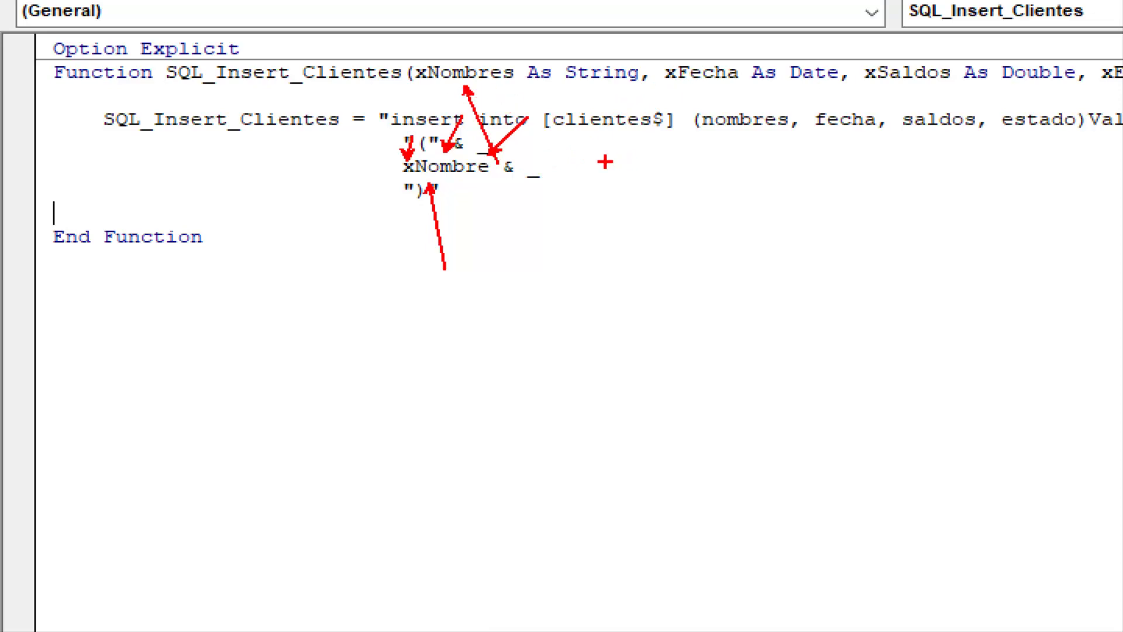
key(Escape)
Replace the misspelled xNombre with xNombres to match the function parameter
click(468, 162)
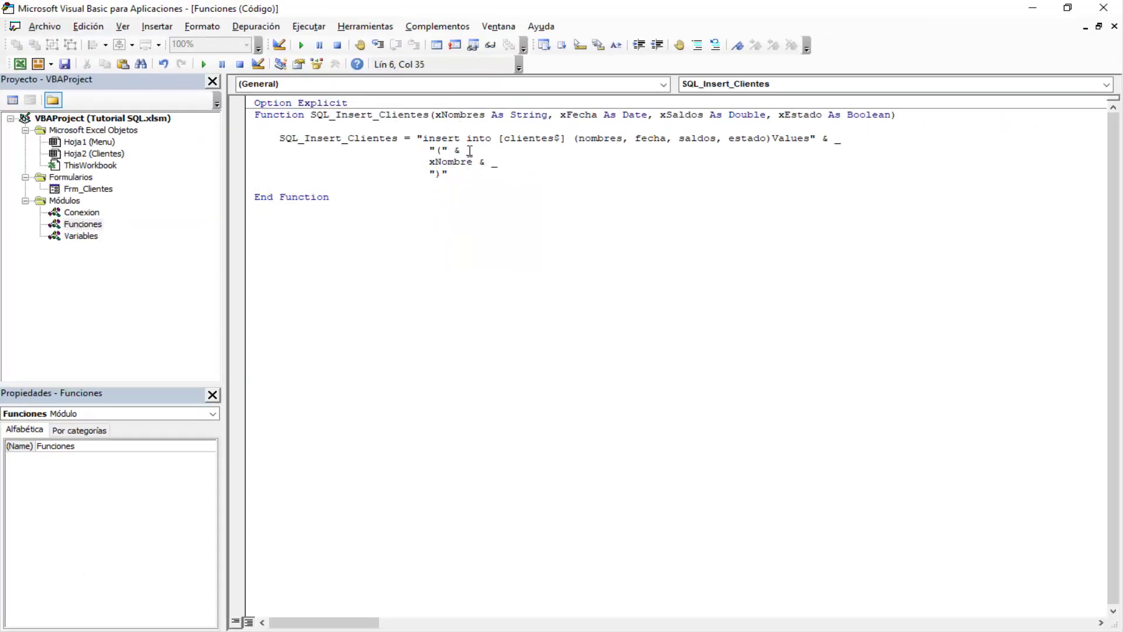
double_click(475, 115)
click(434, 162)
double_click(434, 161)
text(xnombre)
key(Down)
key(Down)
key(Down)
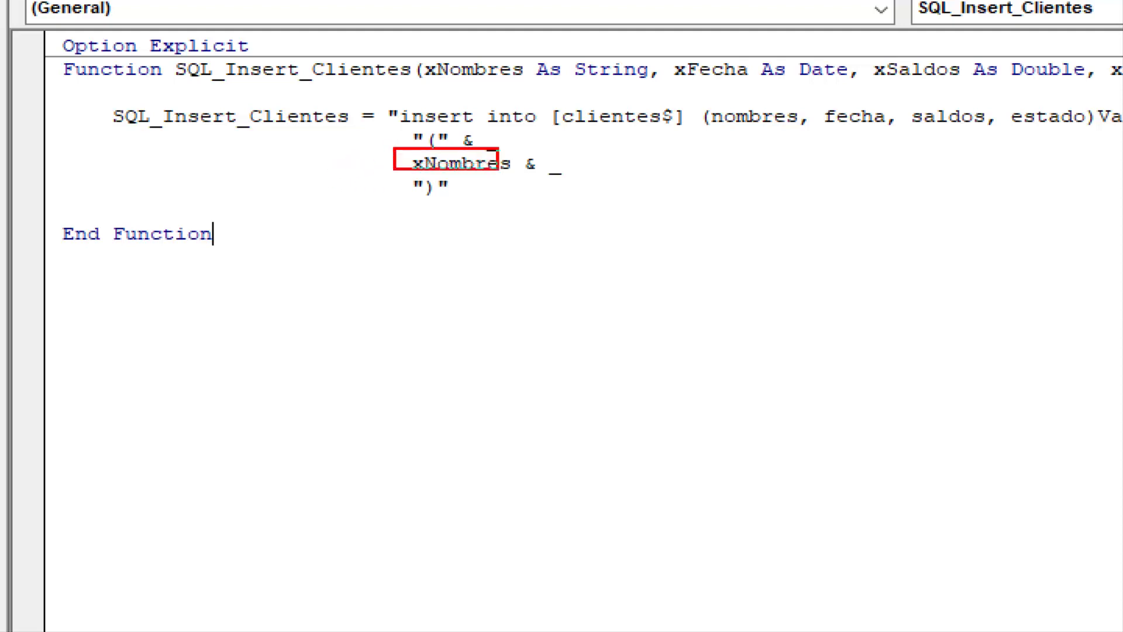
drag(394, 148, 520, 173)
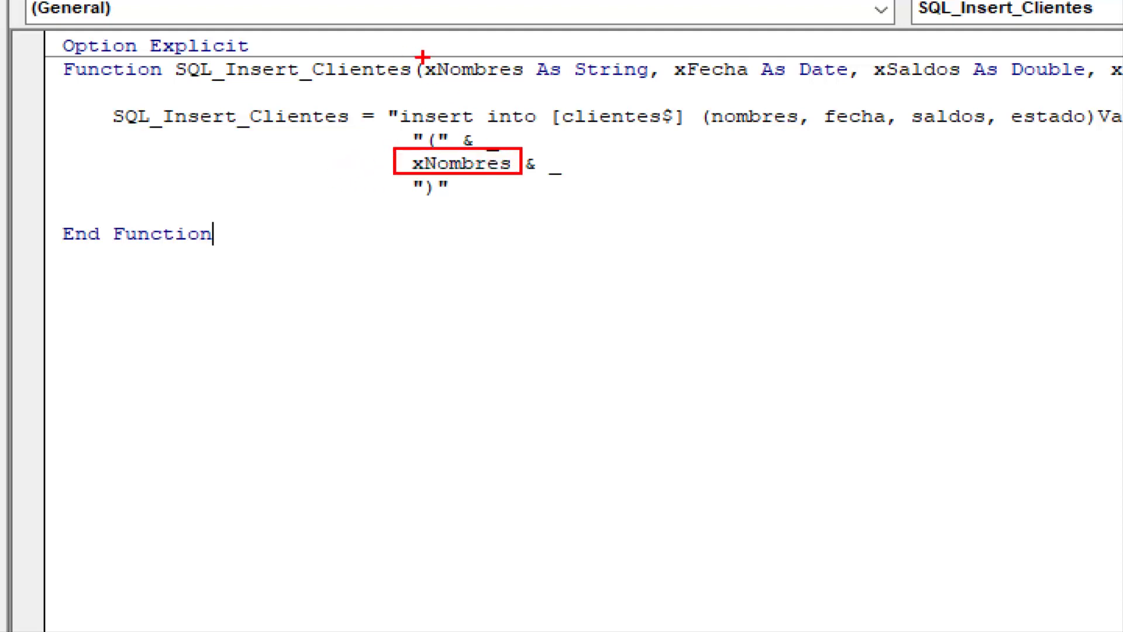
drag(422, 56, 529, 83)
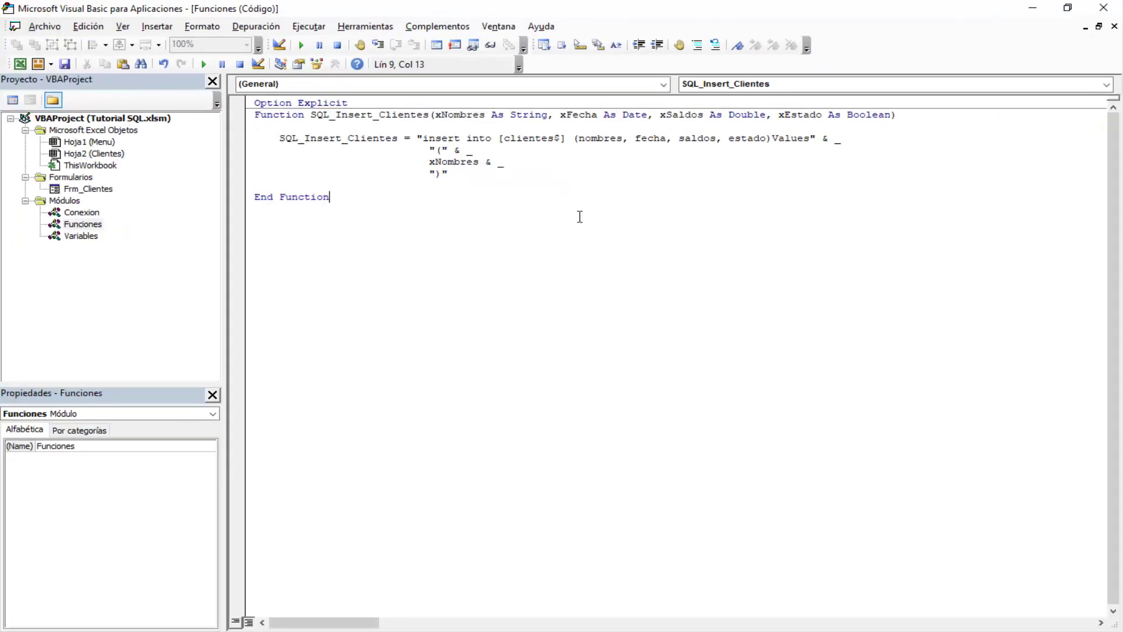
Add a single quote after "( and join xNombres, xFecha, xSaldos, xEstado with quote-comma separators
click(441, 147)
text(')
click(494, 162)
text(& ")
text(')
text(,)
text(')
text(")
text( & )
text(xfecha)
text( & ")
text(')
text(,)
text(" & )
text(xsaldos )
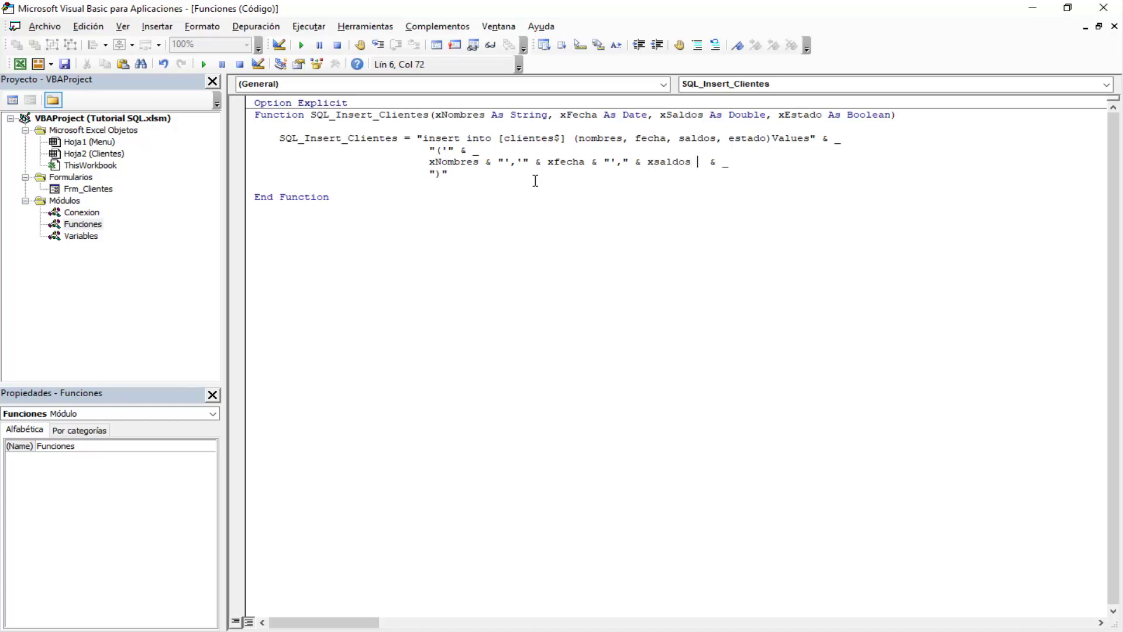
text(& ")
text(,)
text(" )
text(& )
text(xe)
text(stado)
key(Down)
key(Down)
key(Up)
key(Up)
key(Left)
key(Left)
key(Left)
key(Left)
key(Left)
key(Left)
Switch to the Clientes sheet and inspect the Id and Nombres columns
click(1032, 8)
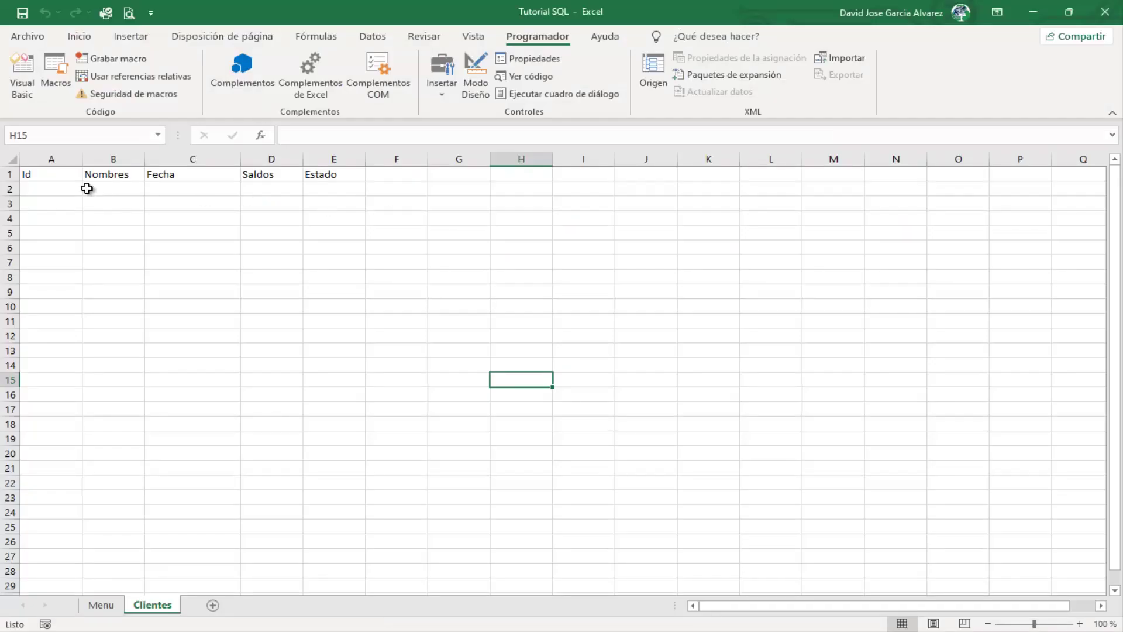
click(54, 158)
click(126, 229)
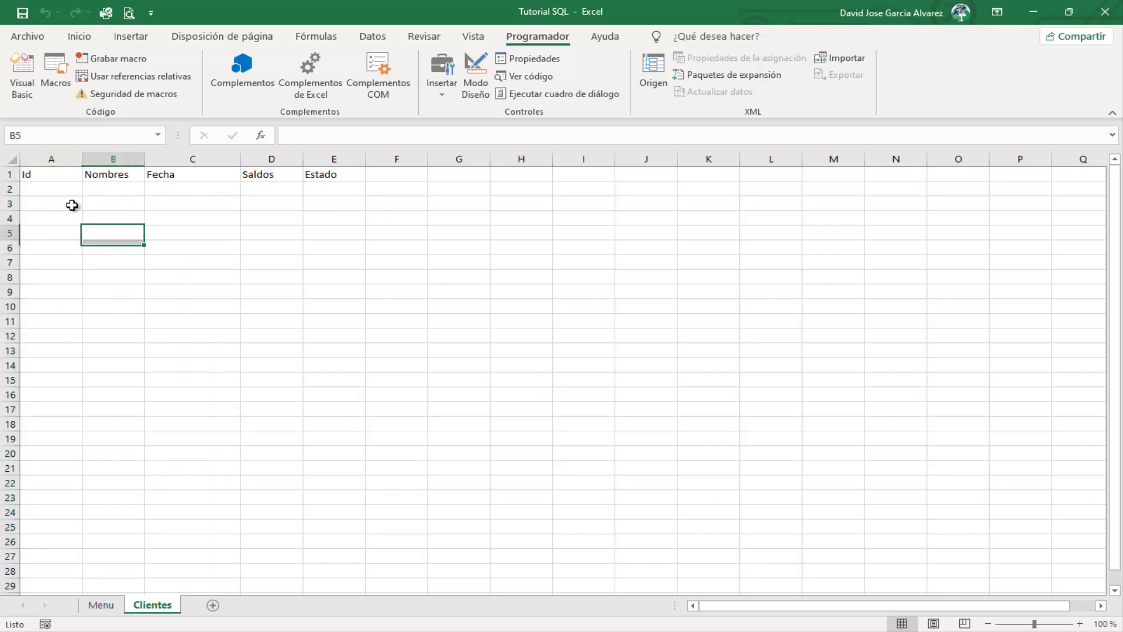
click(58, 158)
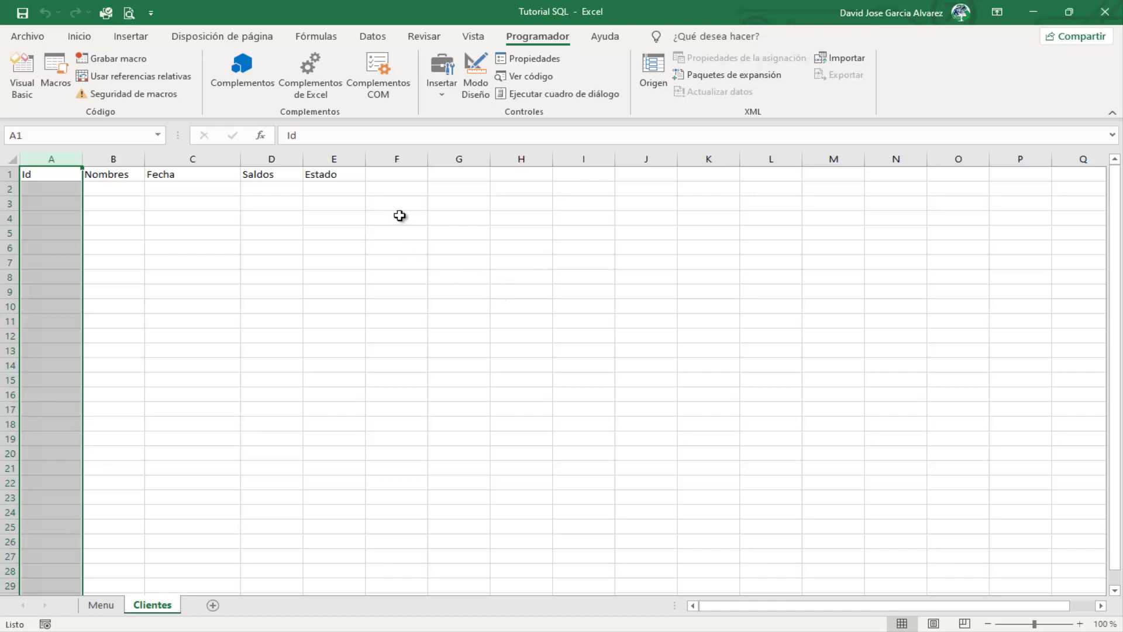
click(296, 257)
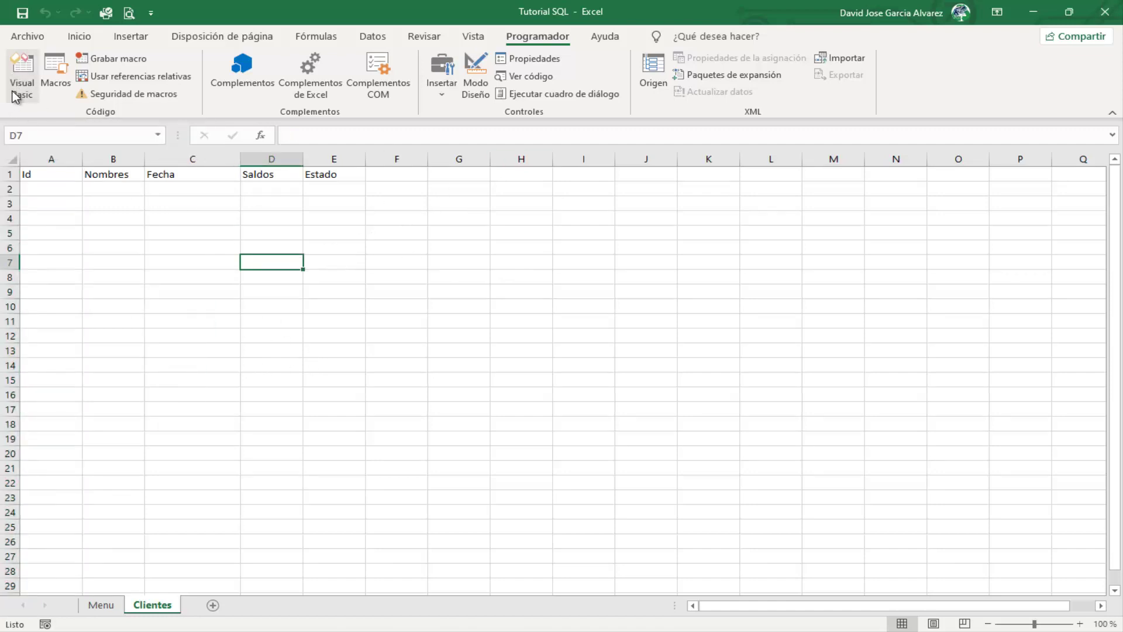
Return to the VBA editor and open the Frm_Clientes form designer
click(21, 75)
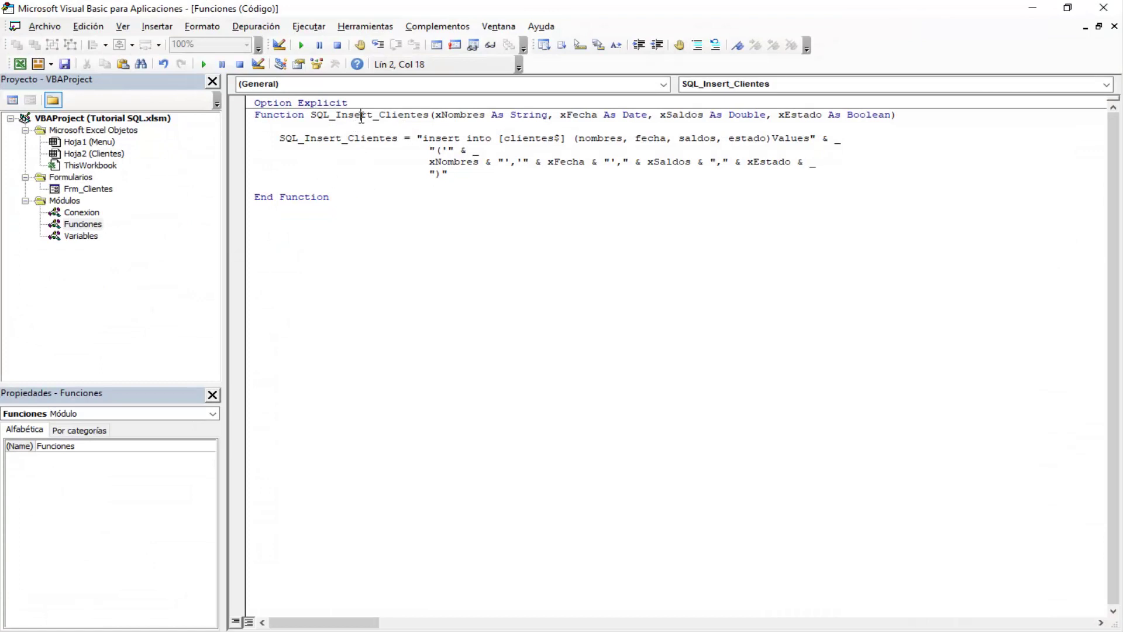
double_click(363, 116)
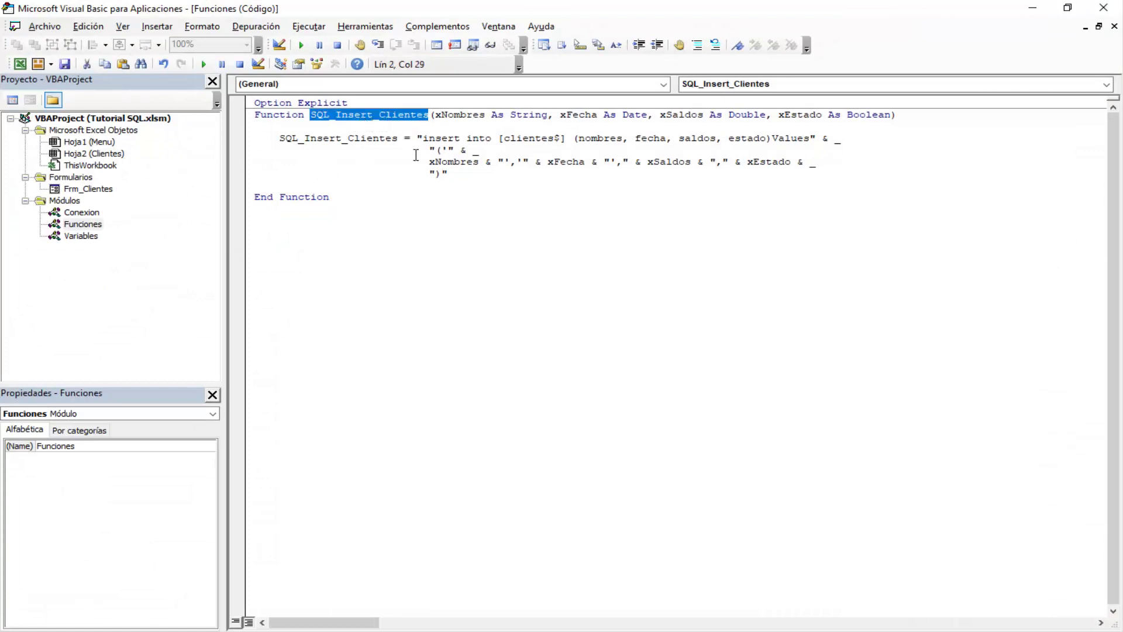
double_click(87, 189)
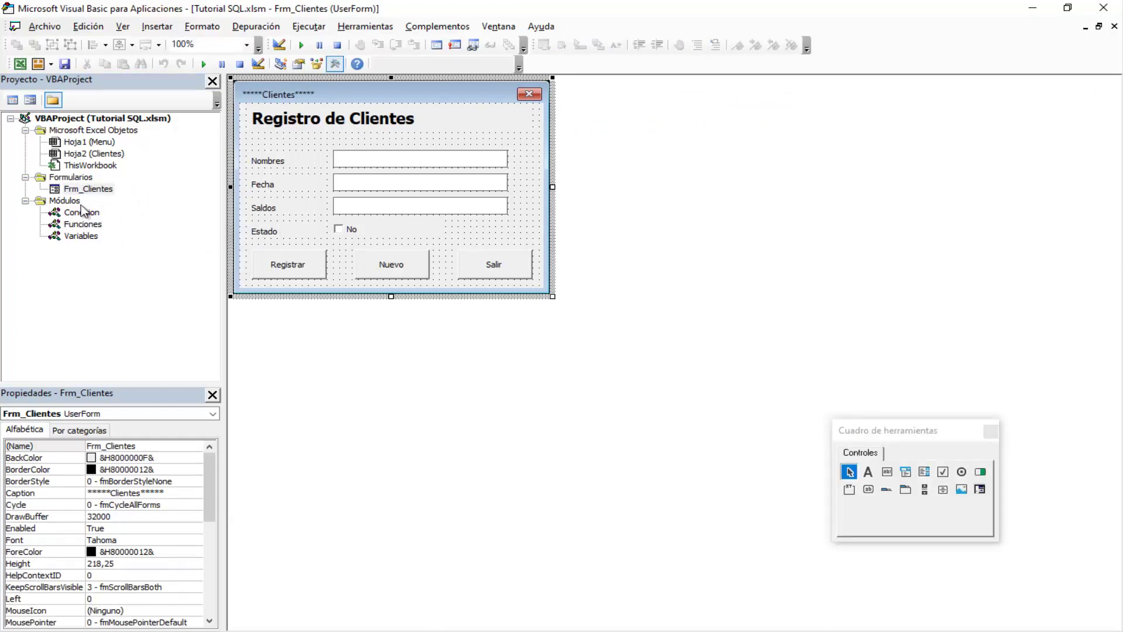
Generate the BtnRegistrar_Click handler and move it below UserForm_QueryClose with blank lines inside
double_click(297, 269)
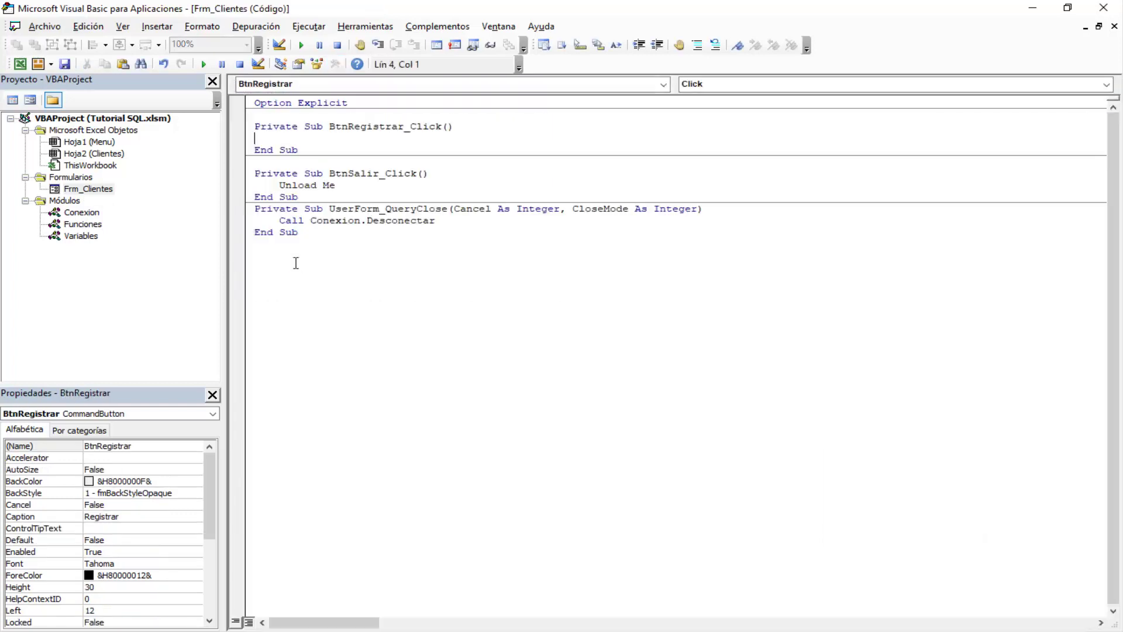
double_click(245, 130)
key(ctrl+c)
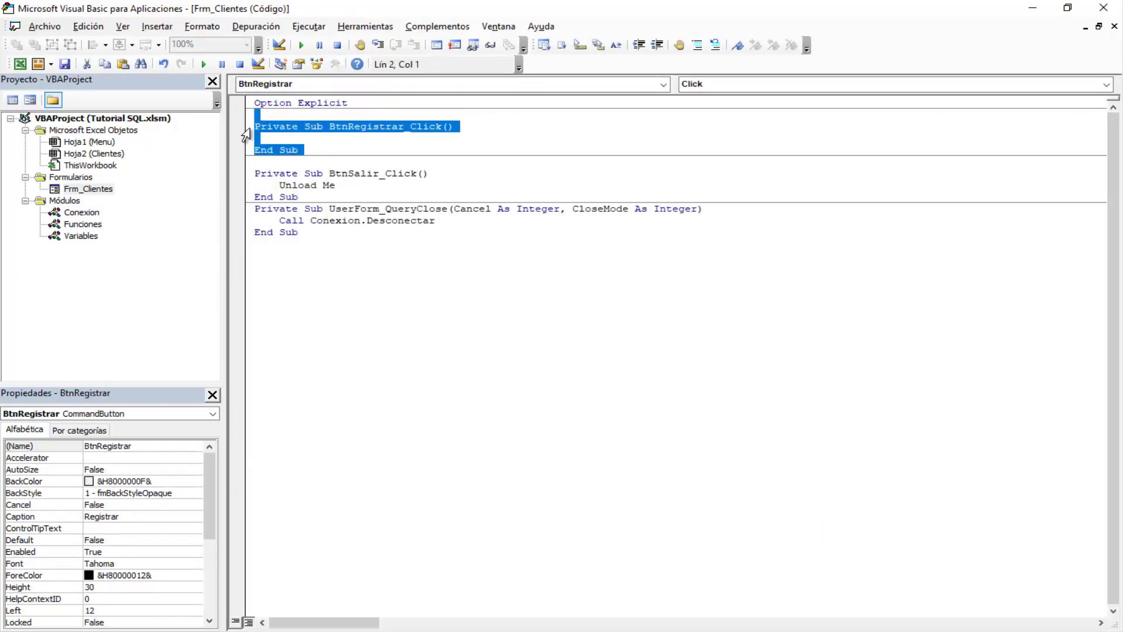
key(Delete)
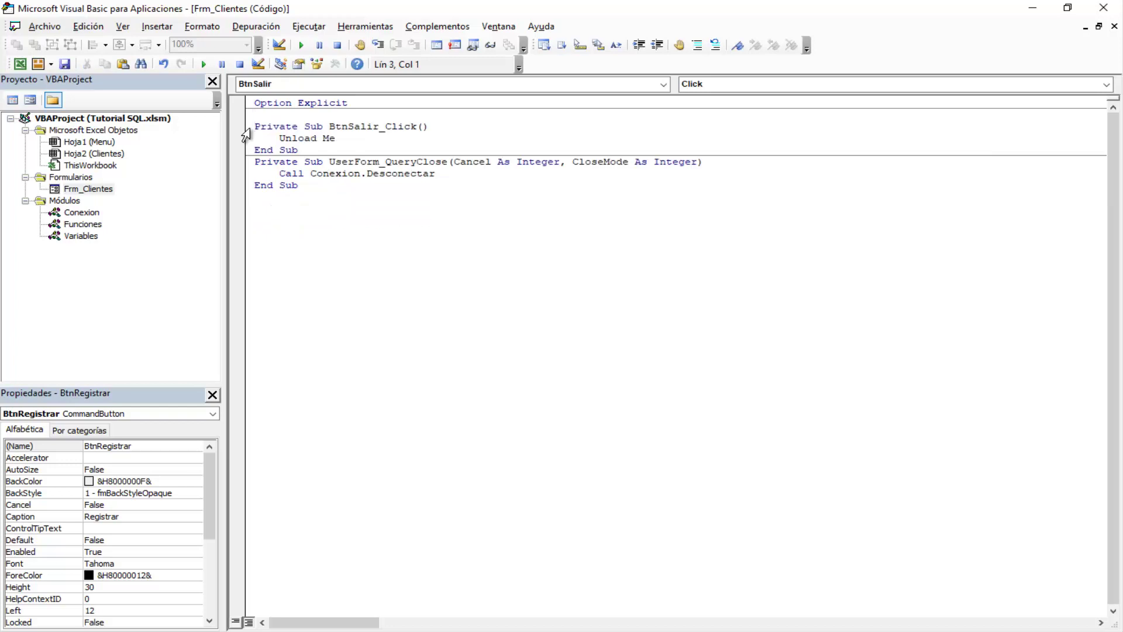
key(BackSpace)
key(Down)
key(Down)
key(Down)
key(Down)
key(Down)
key(Down)
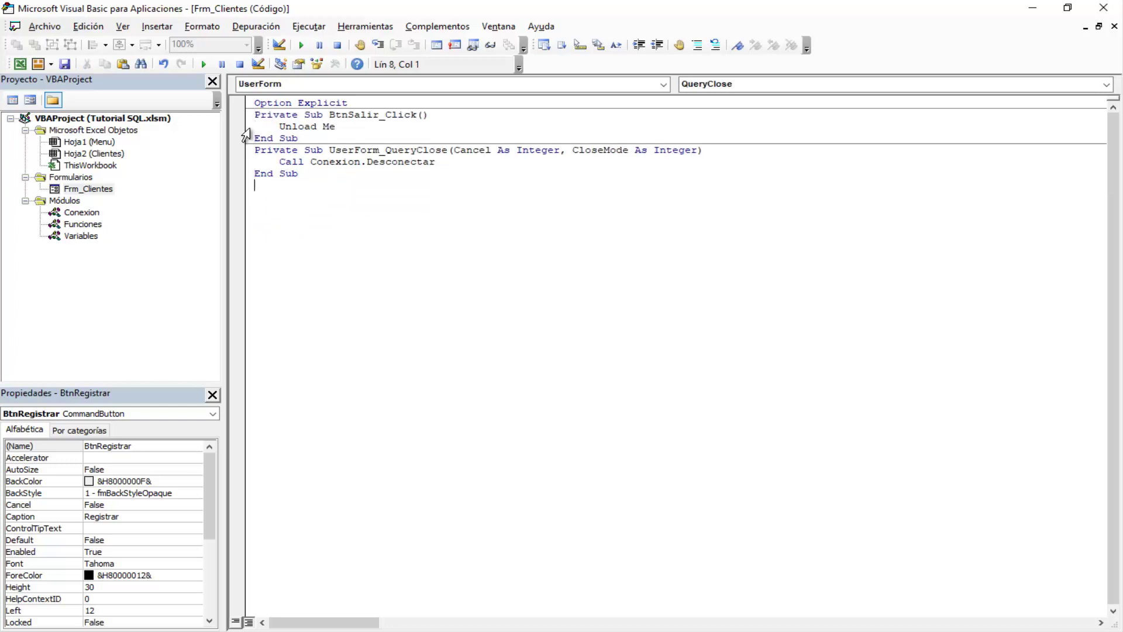
key(ctrl+v)
key(Up)
key(Up)
key(Up)
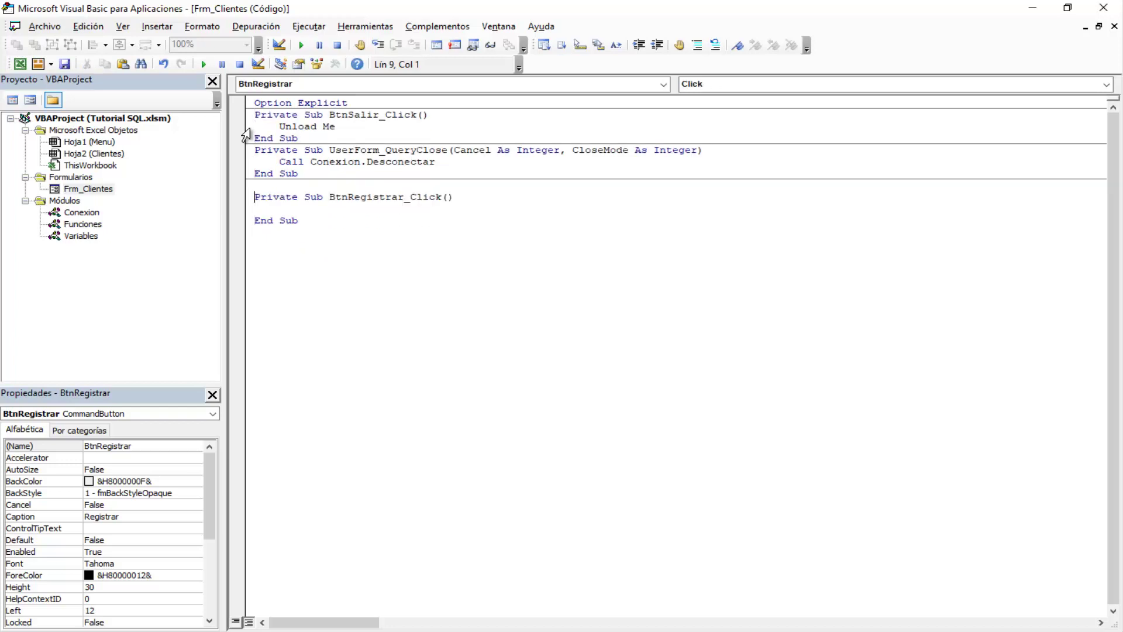
key(BackSpace)
key(Down)
key(Return)
key(Return)
key(Return)
key(Up)
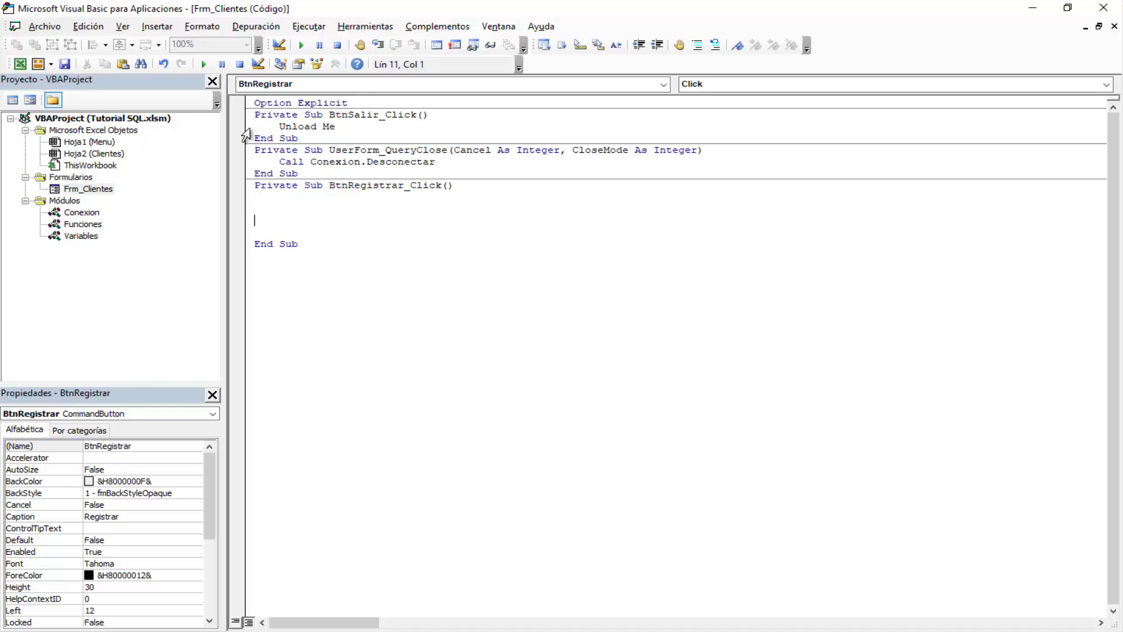
Create a new Sub Insertar procedure below BtnRegistrar_Click
text(o)
text(n erro)
text(r)
key(BackSpace)
key(BackSpace)
key(BackSpace)
key(BackSpace)
key(BackSpace)
key(BackSpace)
key(BackSpace)
key(BackSpace)
key(Down)
key(Down)
key(Down)
text(Sub )
text(Insert)
text(ar)
key(Return)
key(Return)
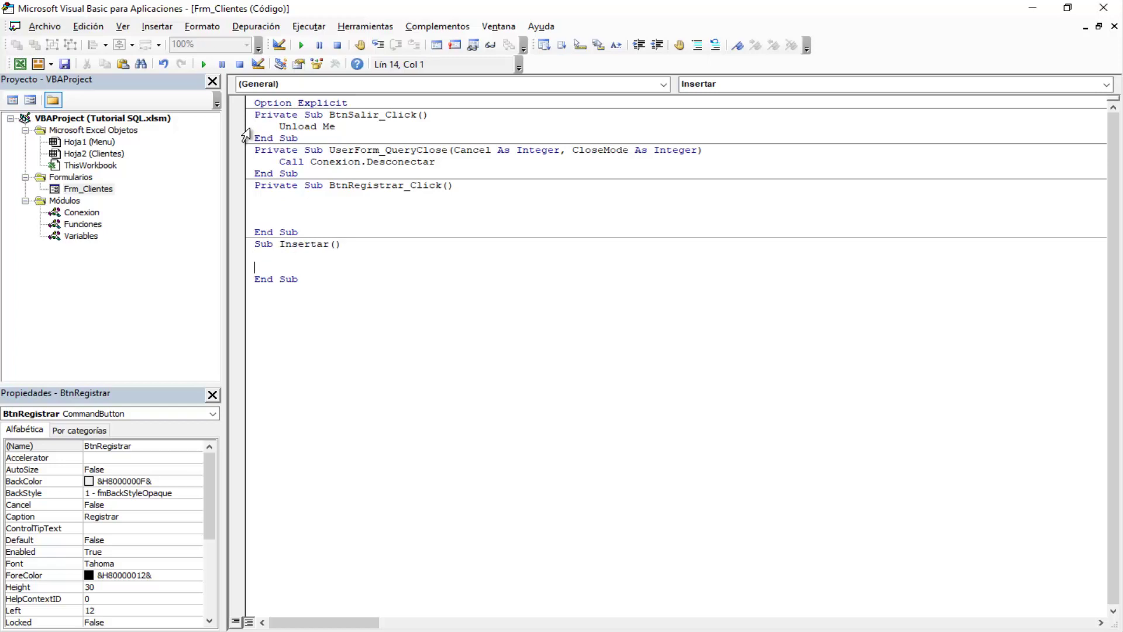
key(Return)
key(Return)
key(Up)
key(Up)
Add On Error GoTo Salir and a Salir: label inside Insertar, tidying blank lines
text(on err)
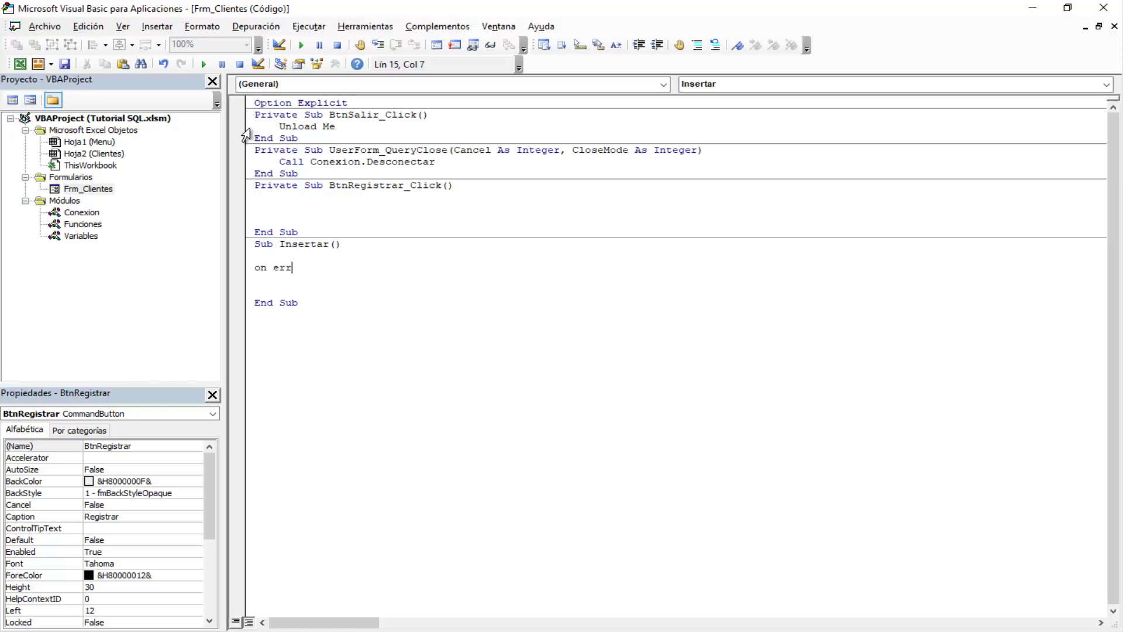
text(or goto S)
text(alir)
key(Return)
key(Return)
key(Return)
key(Return)
key(Return)
key(Return)
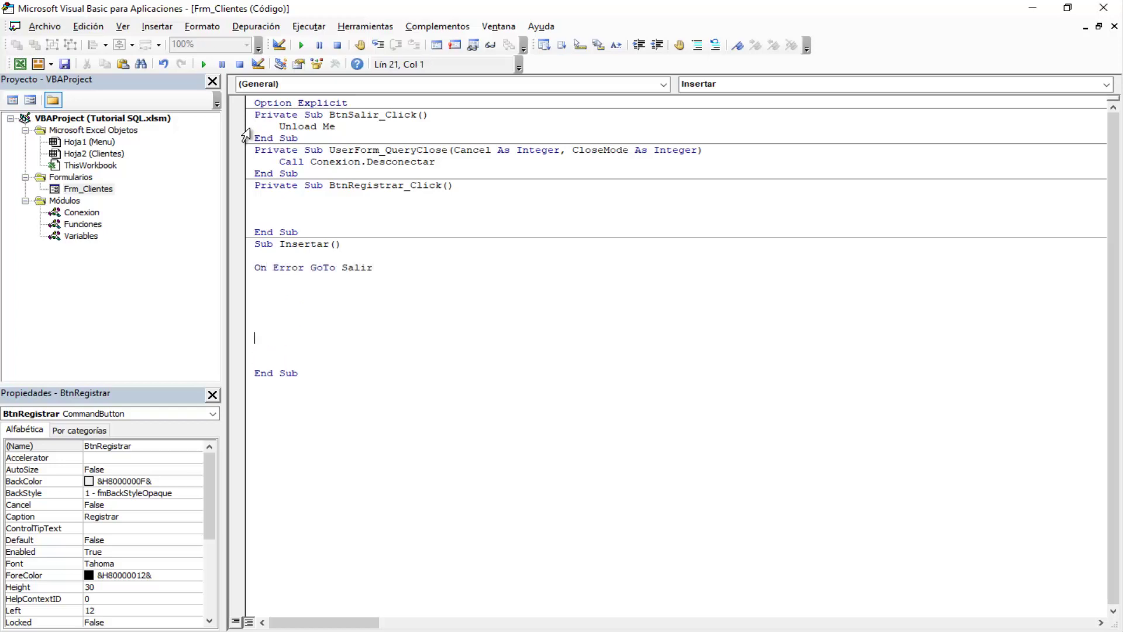
text(Salir)
text(:)
key(Down)
key(Delete)
key(Up)
key(Up)
key(Up)
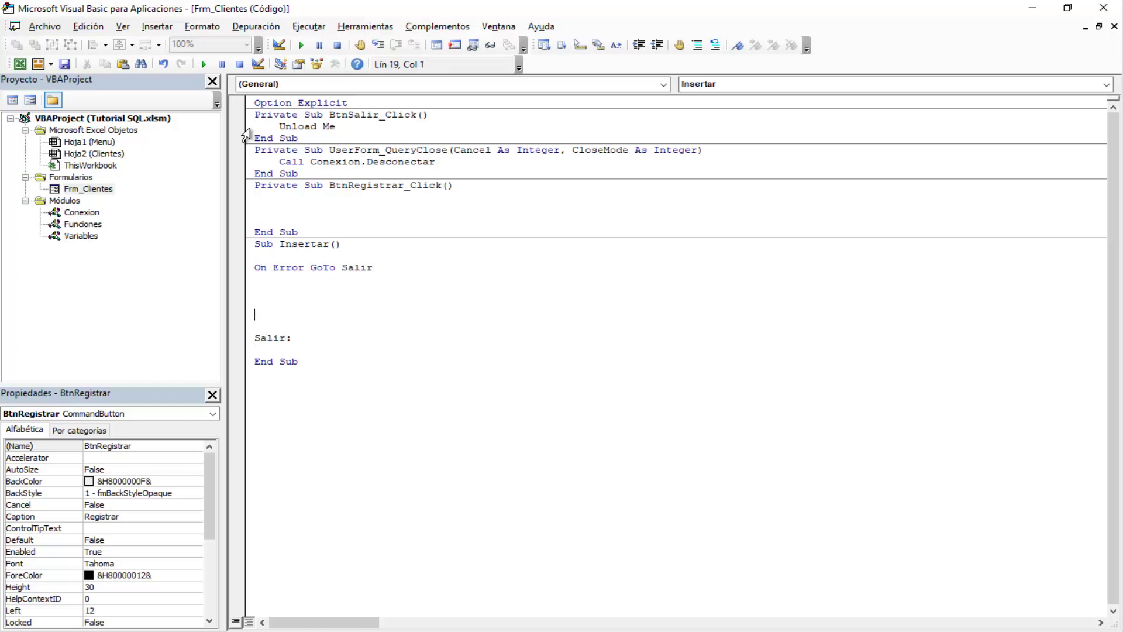
key(Delete)
key(Up)
key(Up)
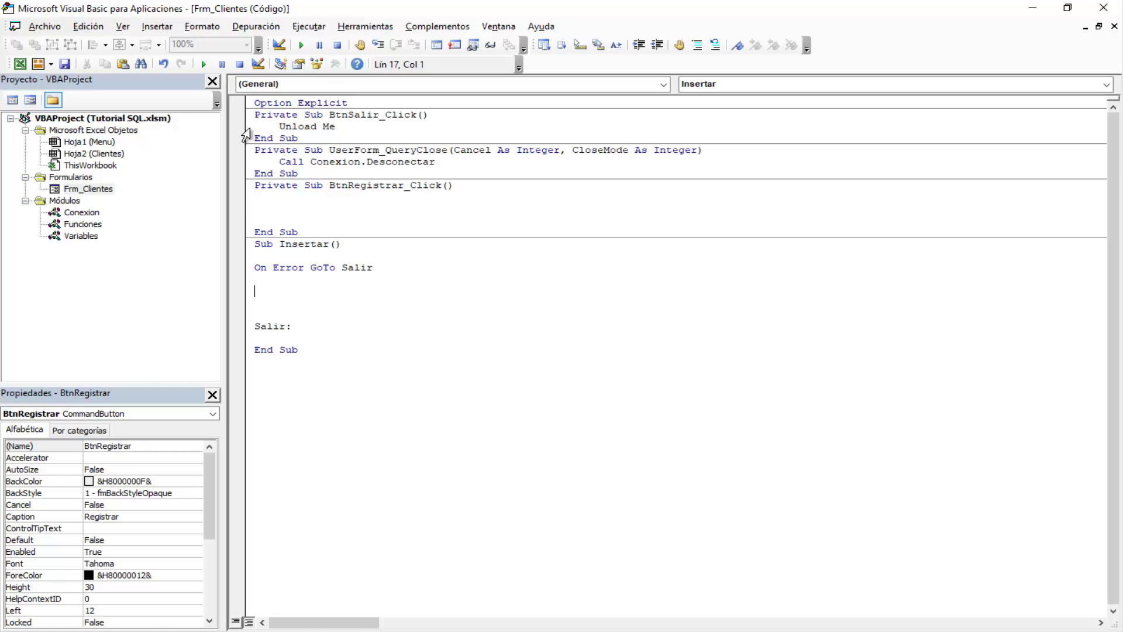
key(Tab)
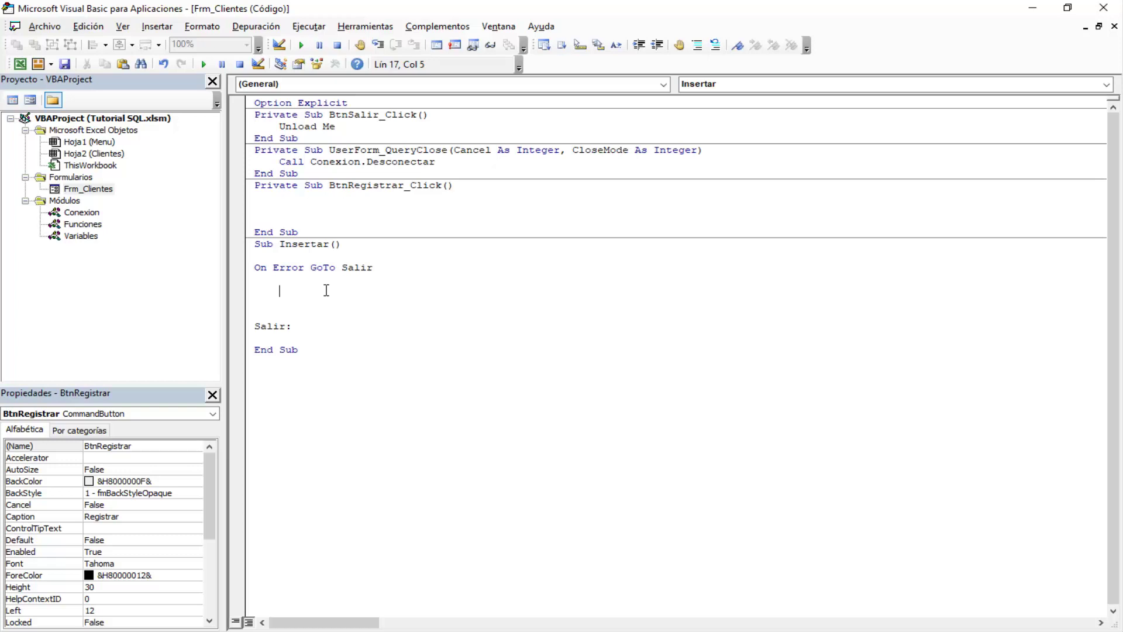
Start line 17 with cnn.Execute, picking Execute from the connection's member list
text(cnn)
text(.l)
key(BackSpace)
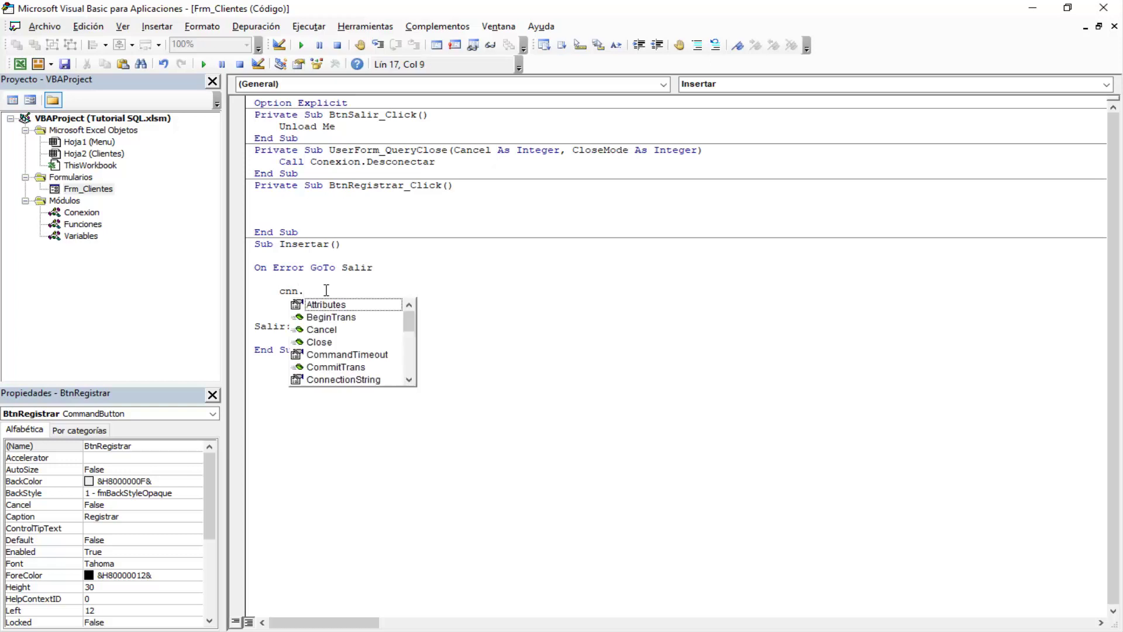
key(BackSpace)
text(.)
key(Down)
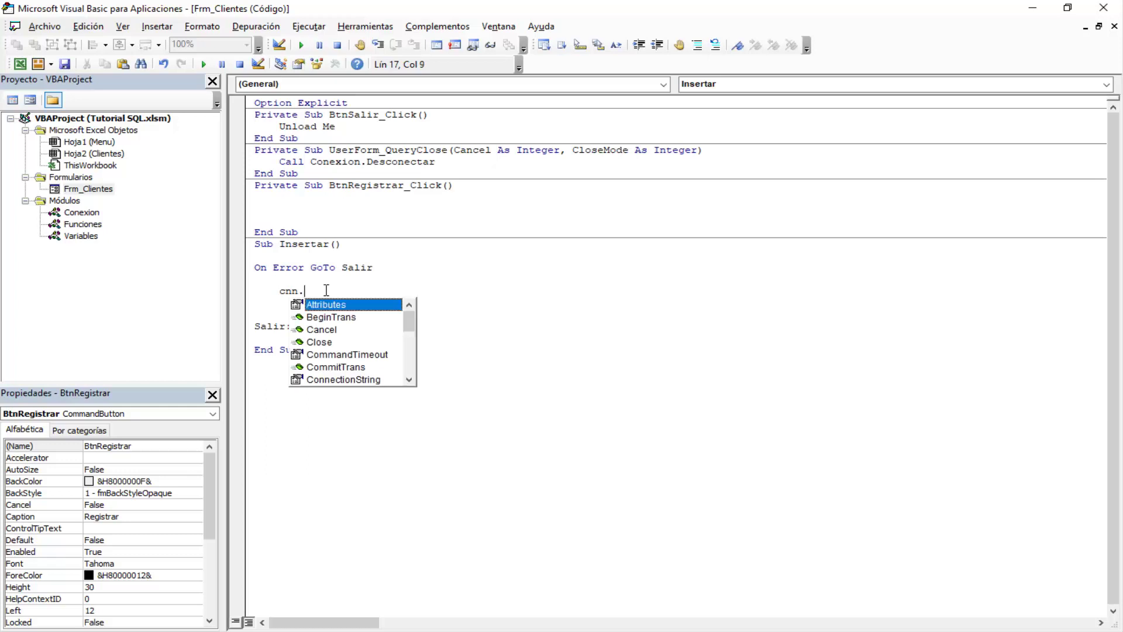
key(Down)
key(Down)
key(Down)
key(Down)
key(Down)
key(Down)
key(Down)
key(Down)
key(Down)
key(Down)
key(Down)
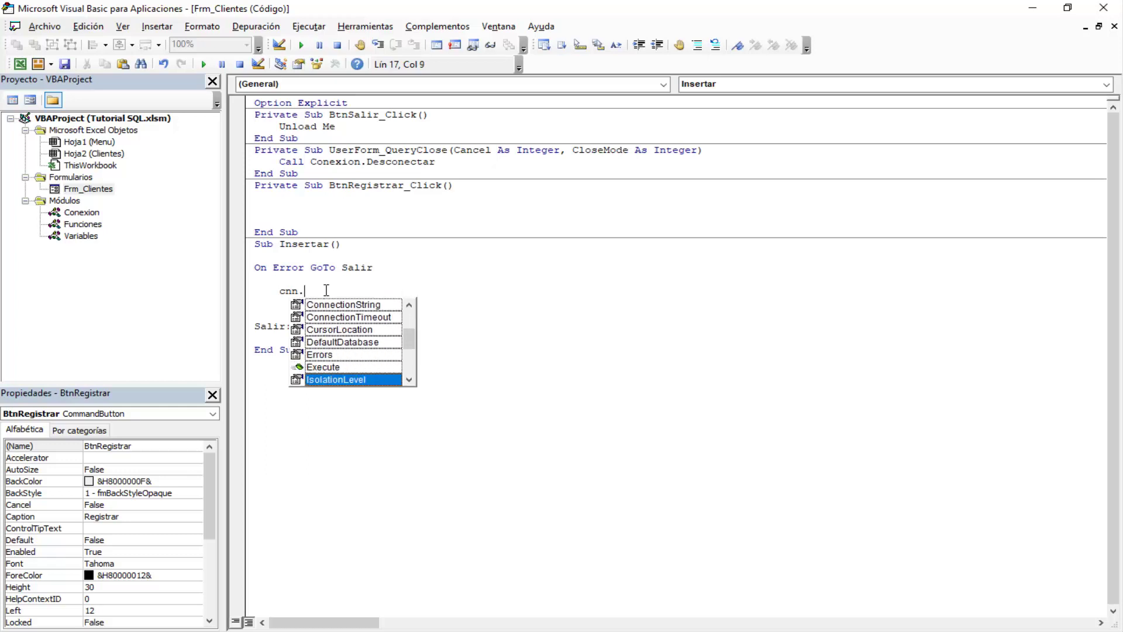
key(Down)
key(Down)
key(Down)
key(Up)
key(Up)
key(Up)
key(Up)
key(Up)
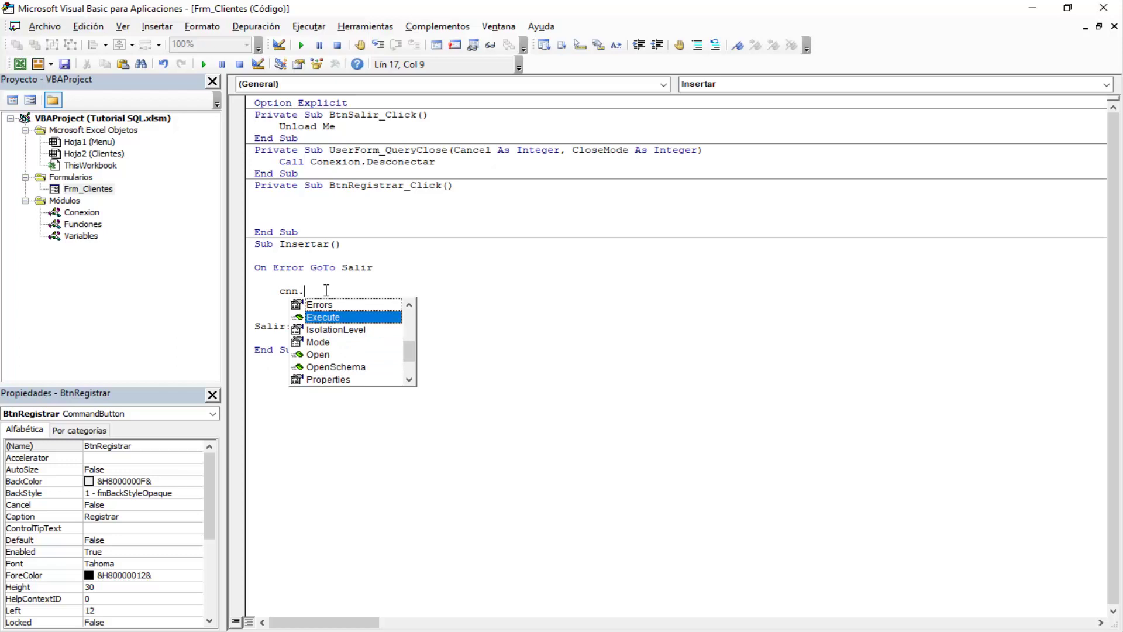
key(Tab)
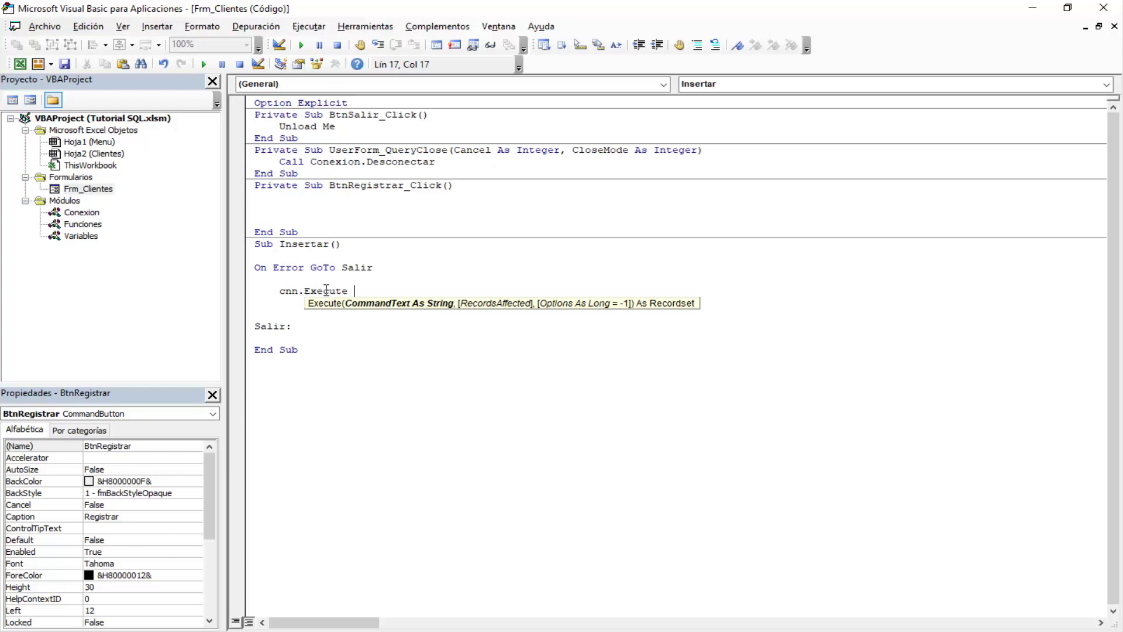
Append funciones.SQL_Insert_Clientes( after cnn.Execute
text(funciones)
text(.)
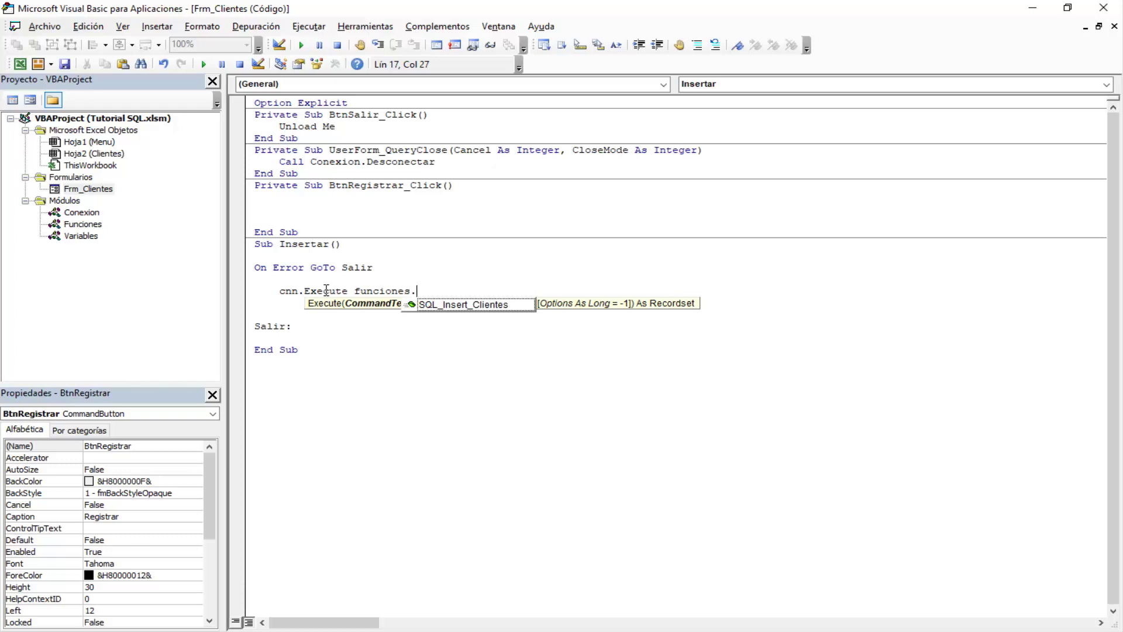
key(Down)
key(Tab)
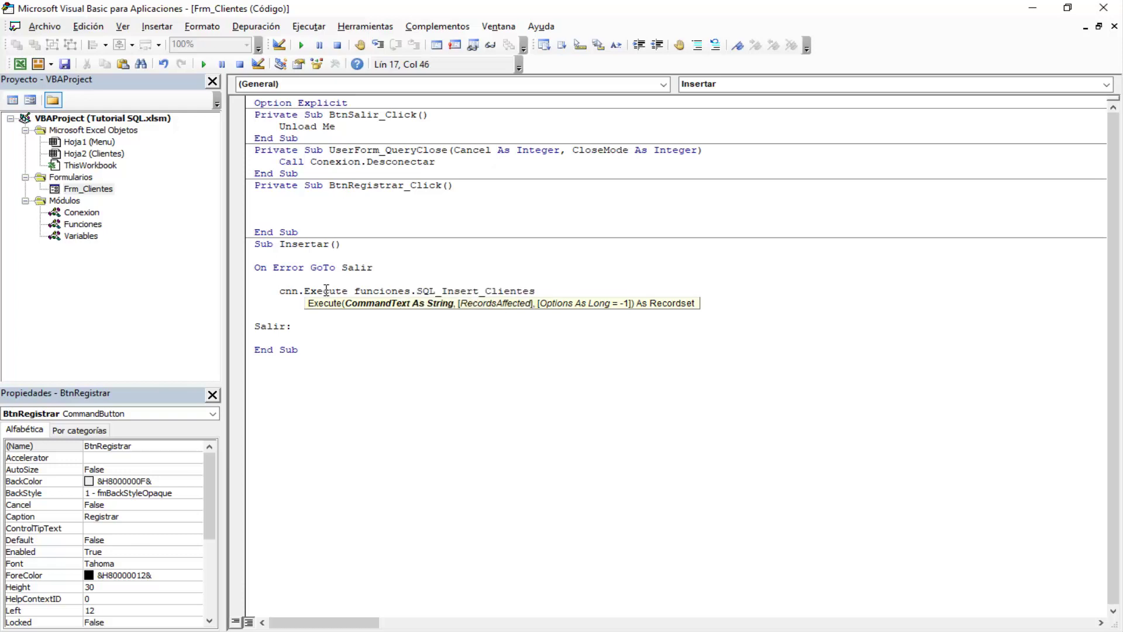
text(()
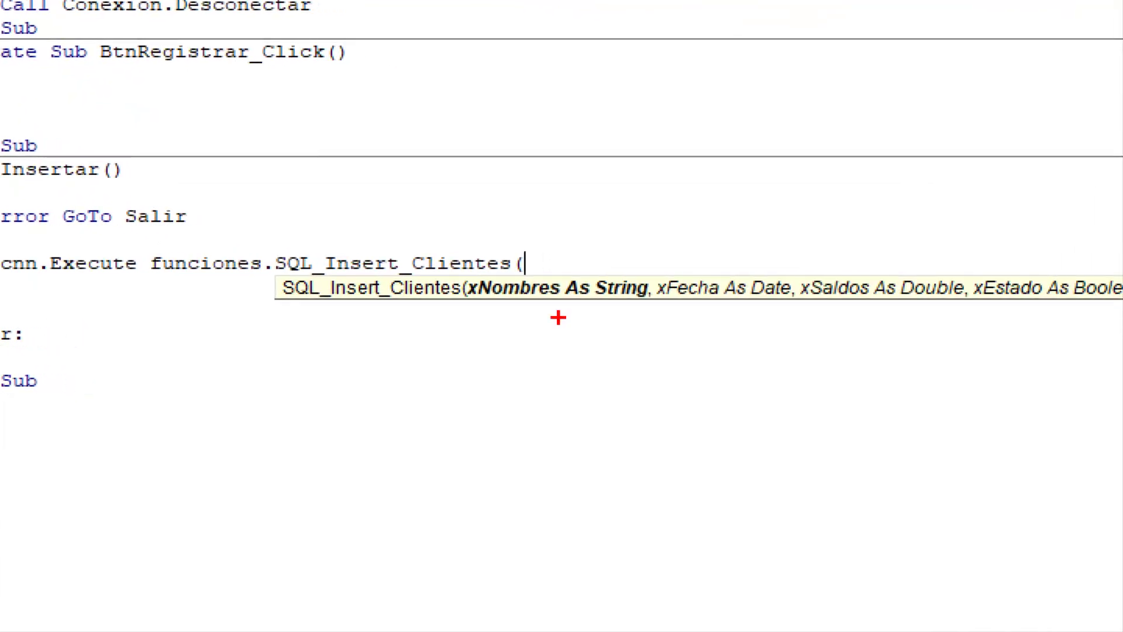
Close the call with ')' and commit the line Cnn.Execute Funciones.SQL_Insert_Clientes()
drag(534, 315, 533, 380)
drag(694, 318, 694, 435)
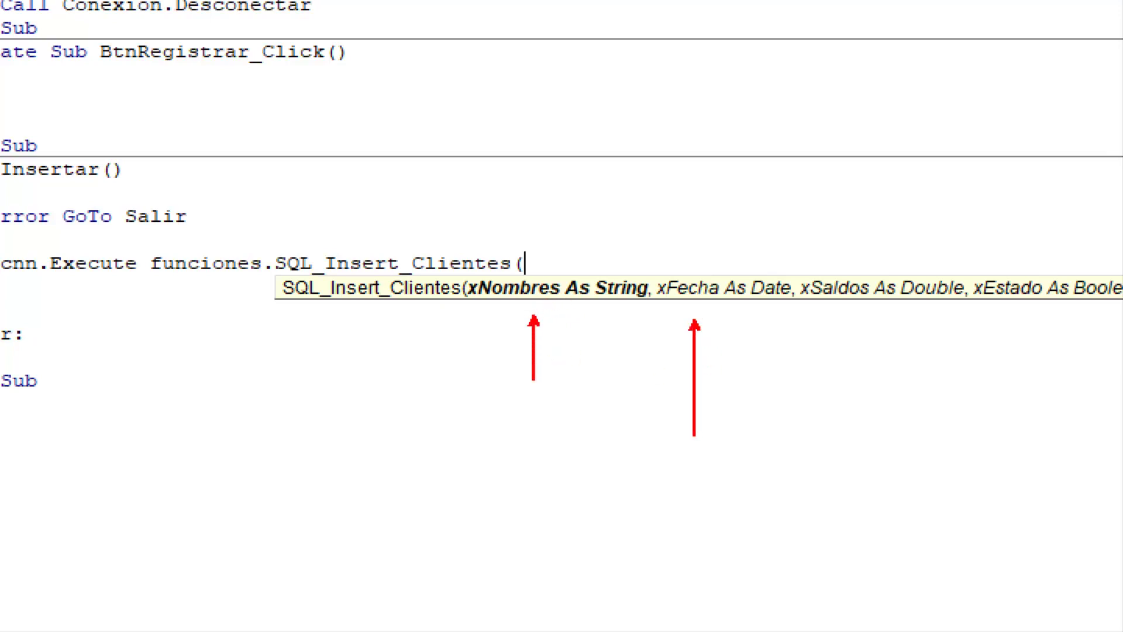
drag(839, 316, 856, 402)
drag(997, 329, 1012, 420)
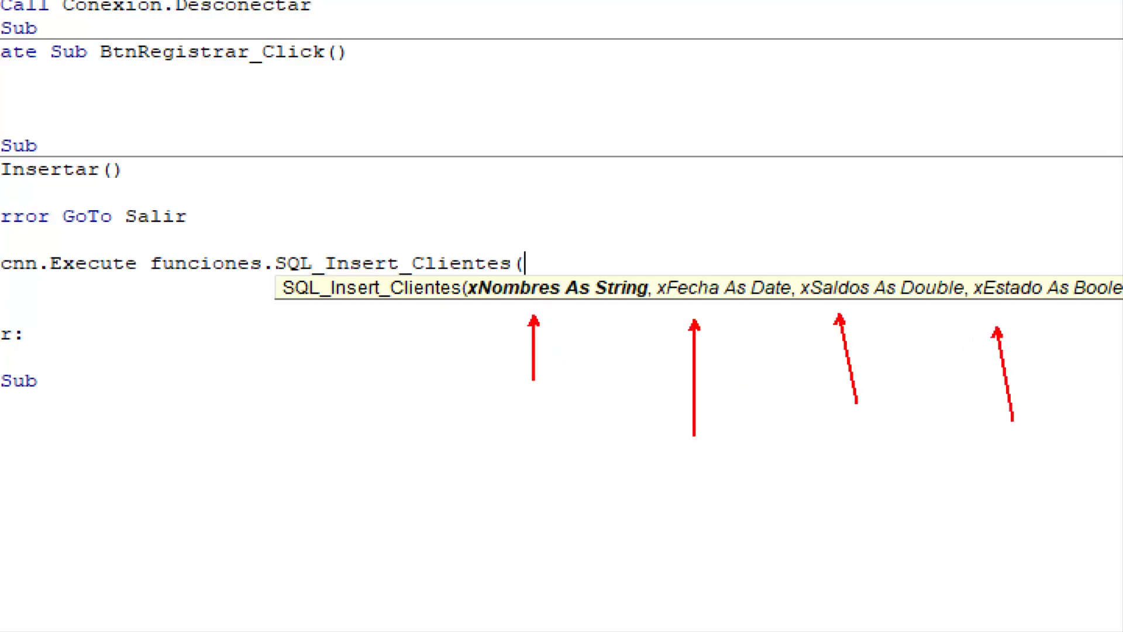
drag(653, 302, 653, 371)
key(Escape)
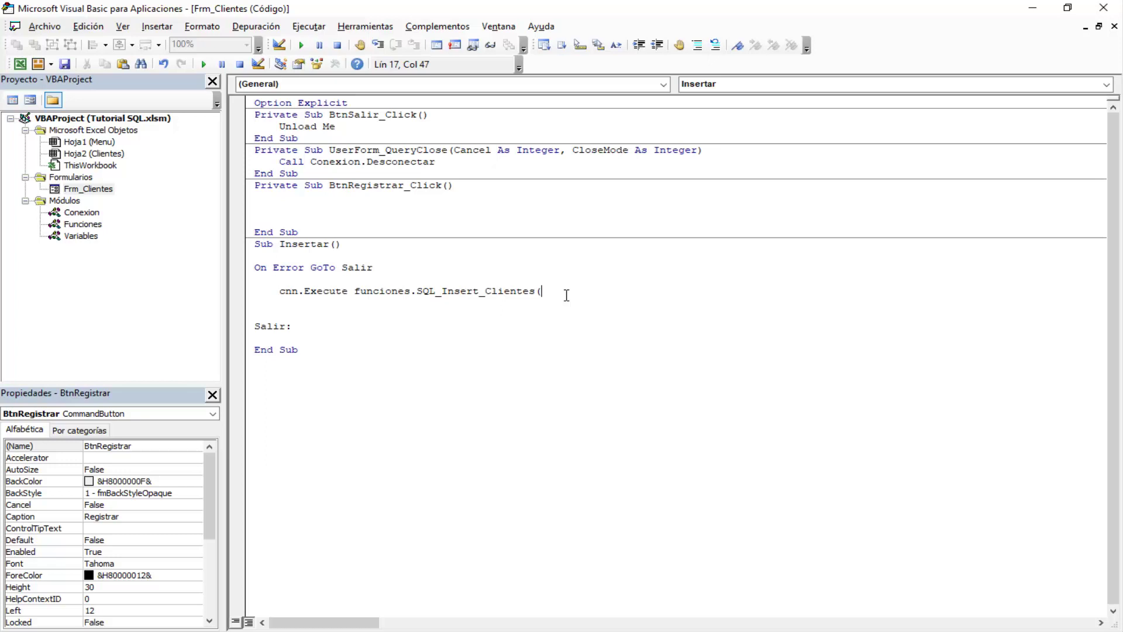
text())
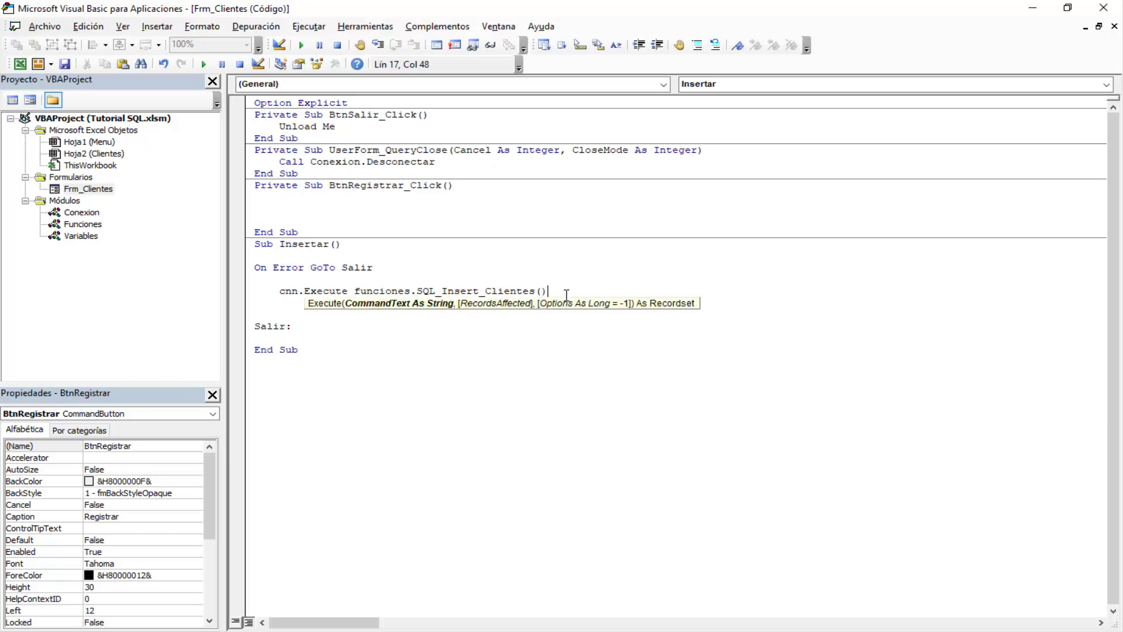
key(Return)
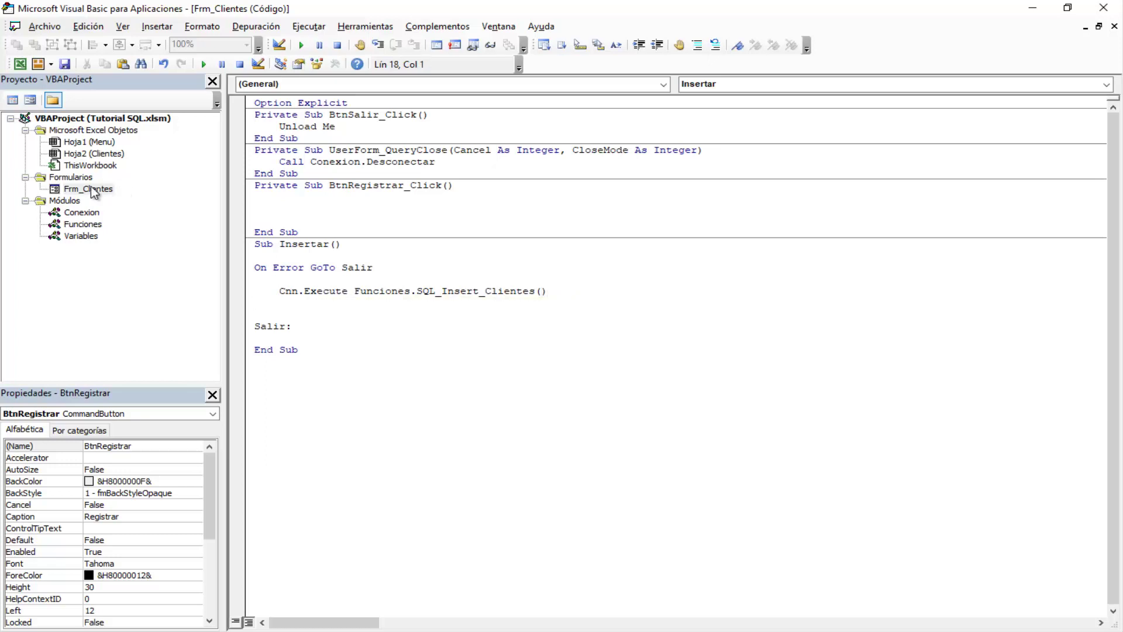
double_click(96, 189)
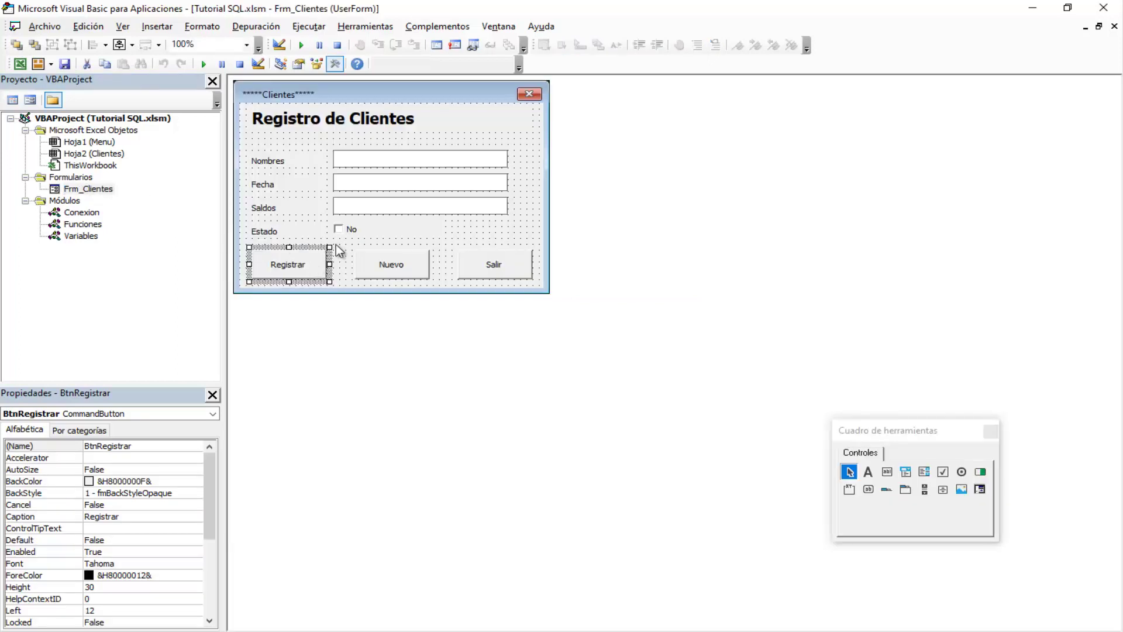
click(432, 163)
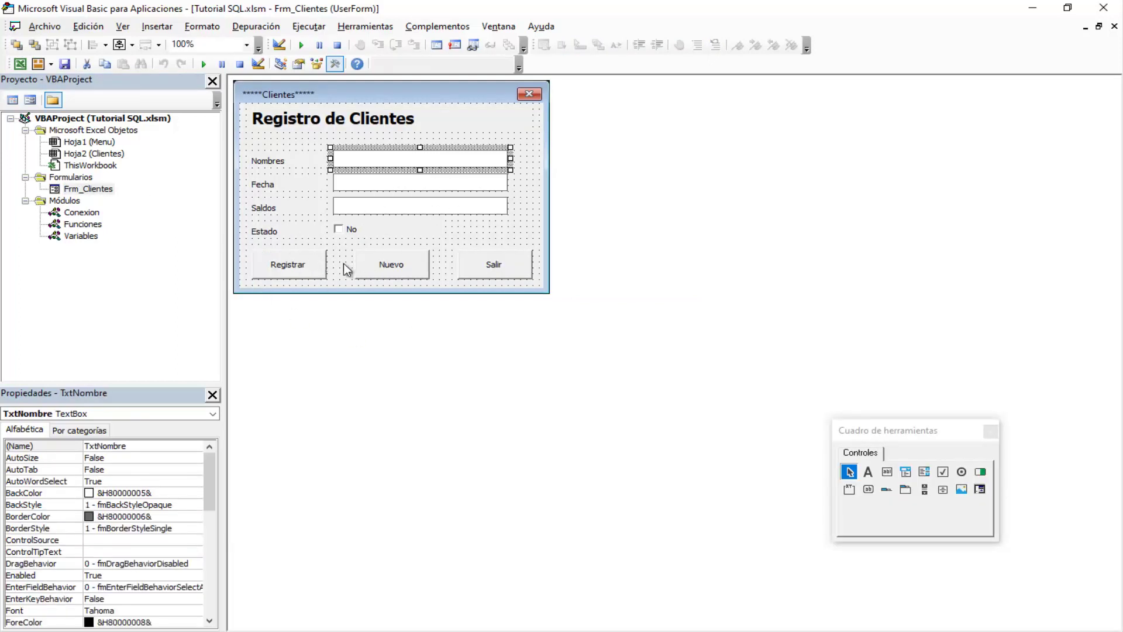
click(444, 184)
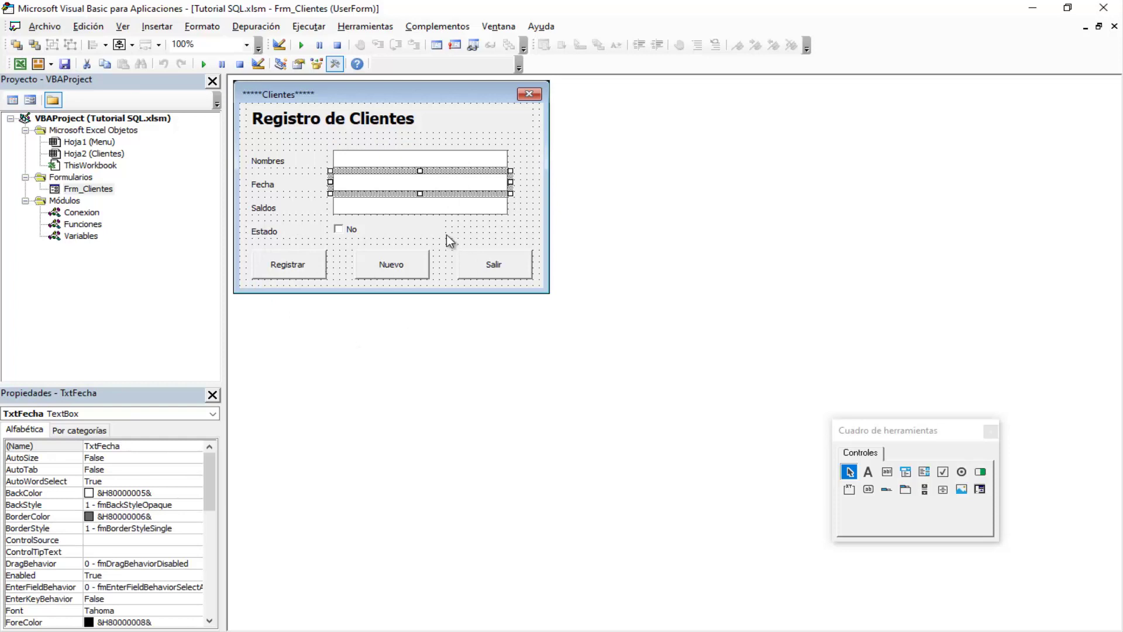
click(420, 206)
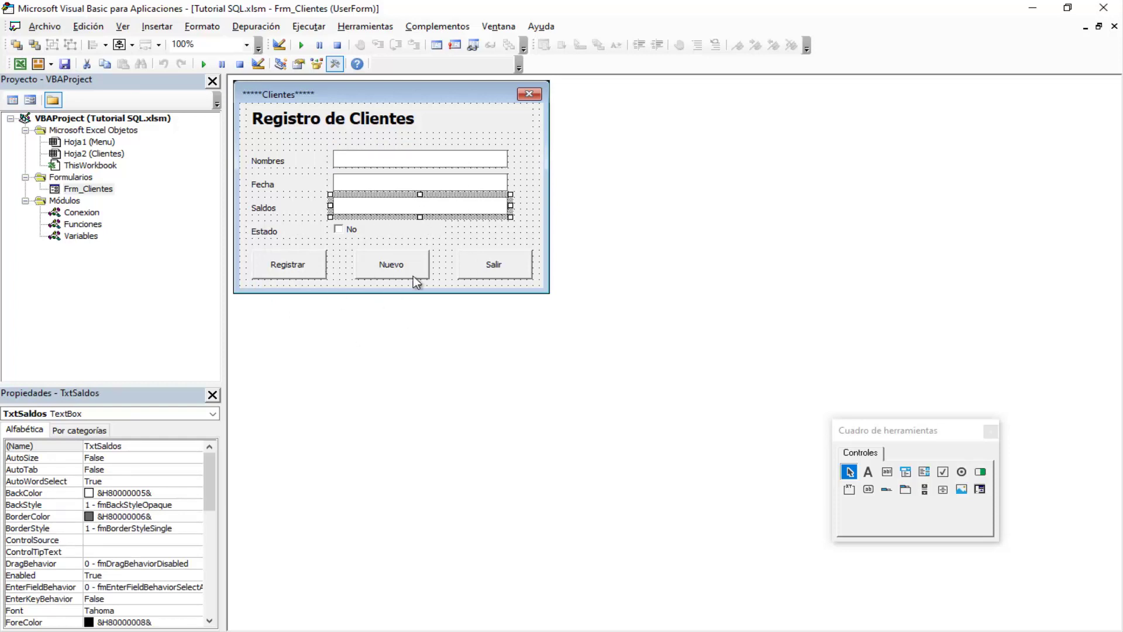
click(369, 232)
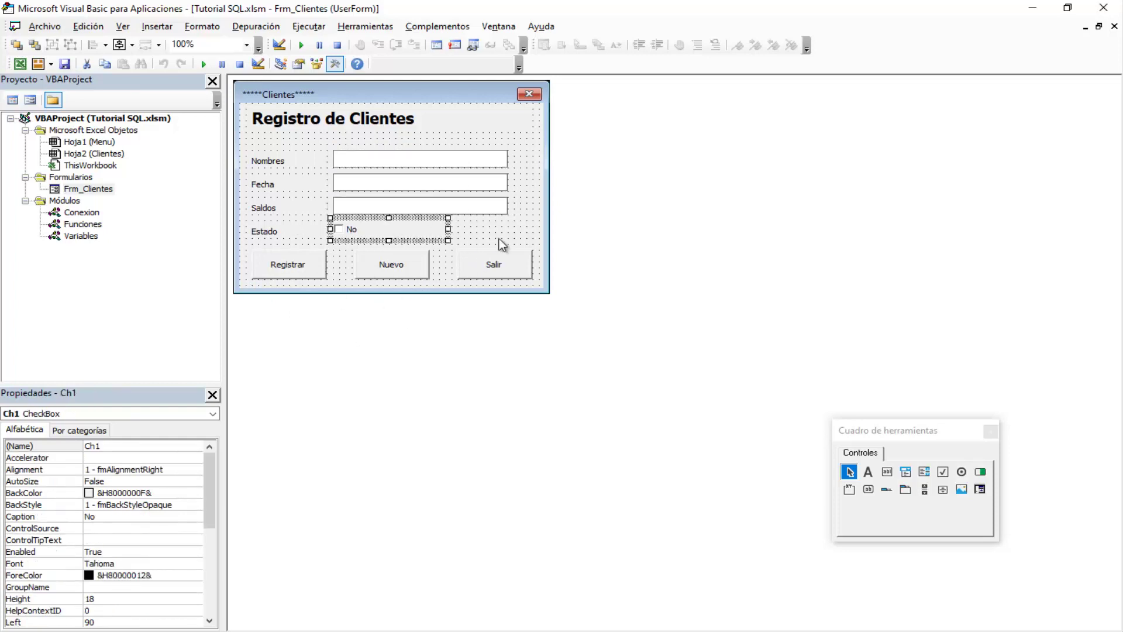
double_click(296, 258)
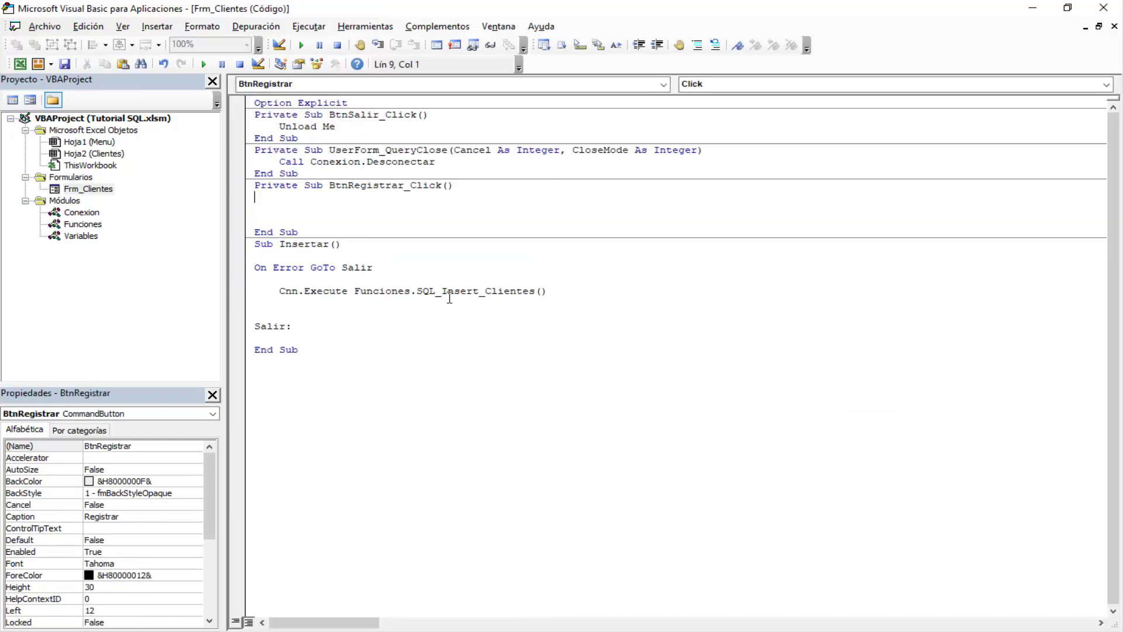
Fill the call's arguments with Me.TxtNombre.Text, Me.TxtFecha.Value and Me.TxtSaldos.Value
click(543, 291)
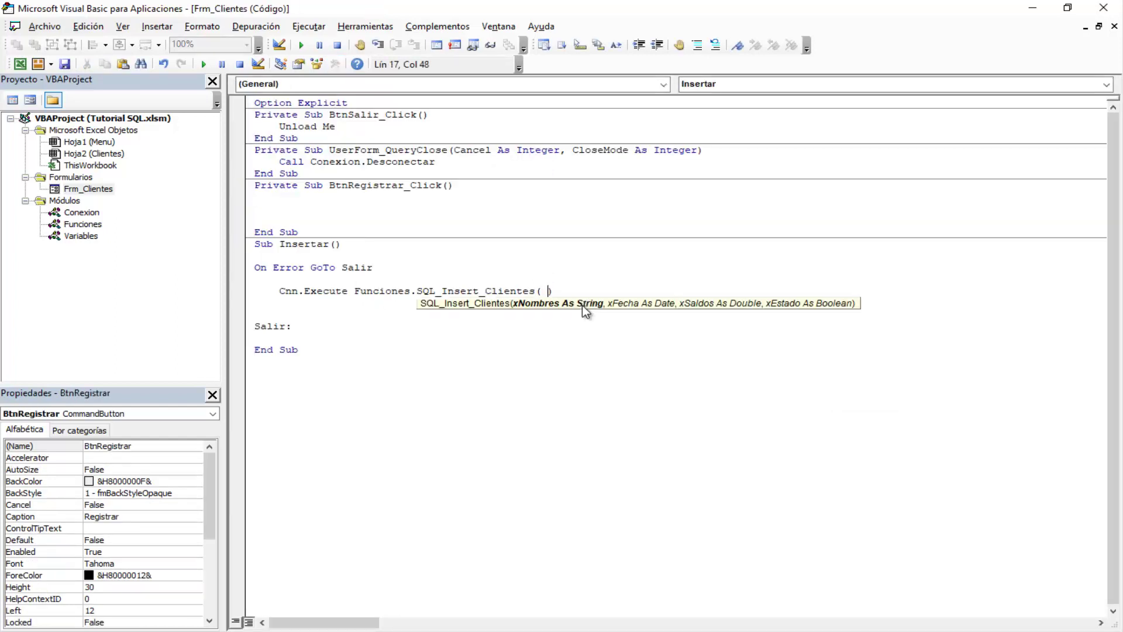
key(Left)
text(me.txt)
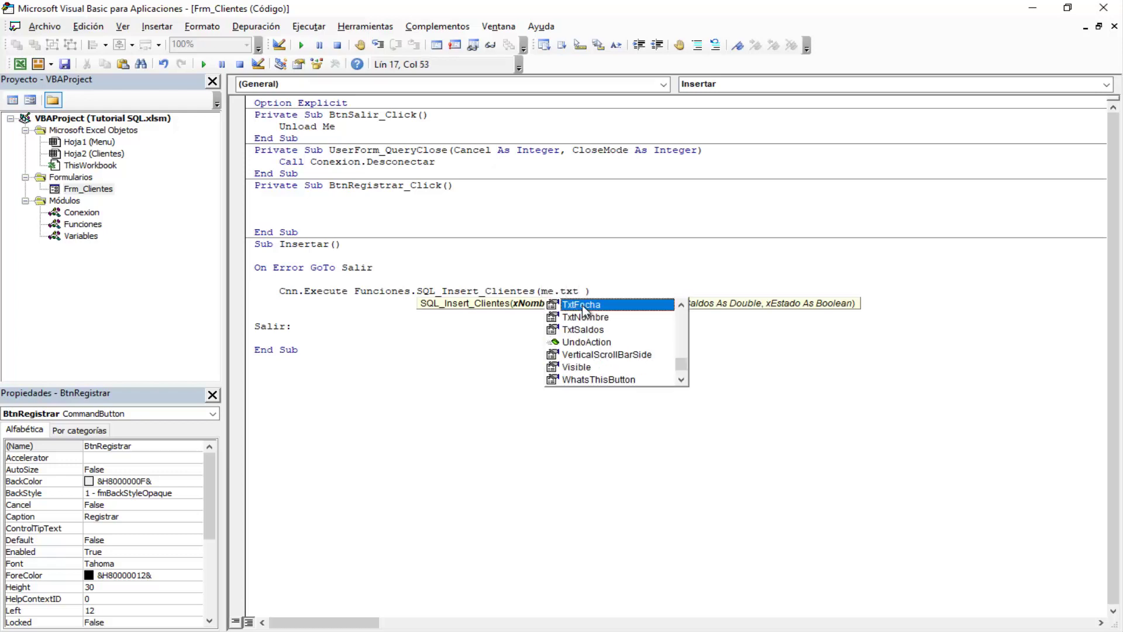
text(n.)
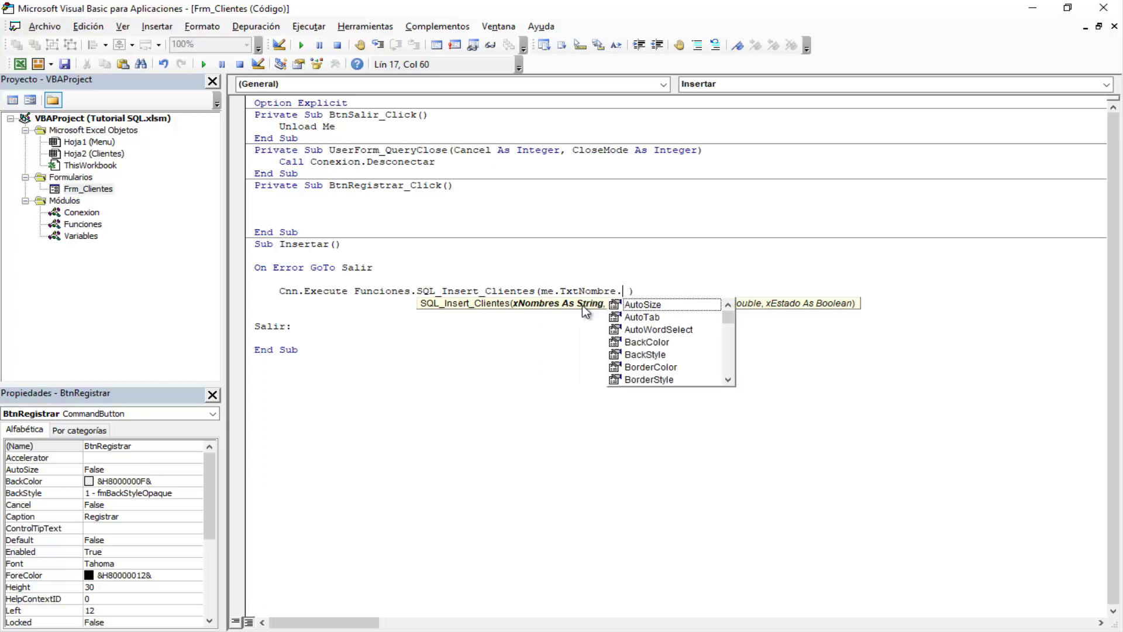
text(text)
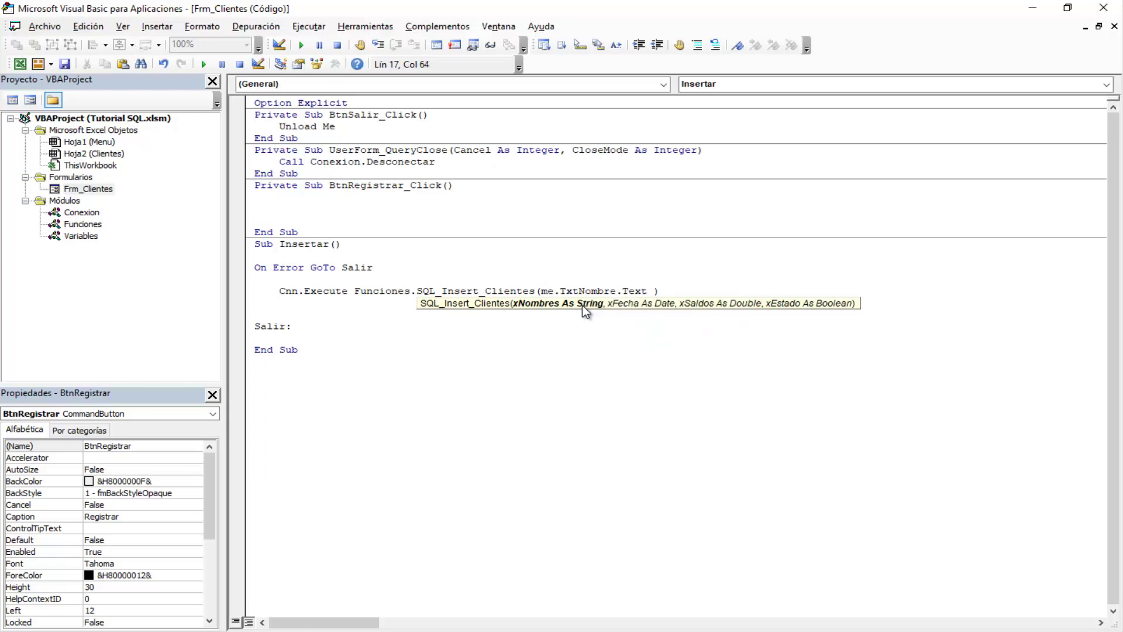
text(,me.tx)
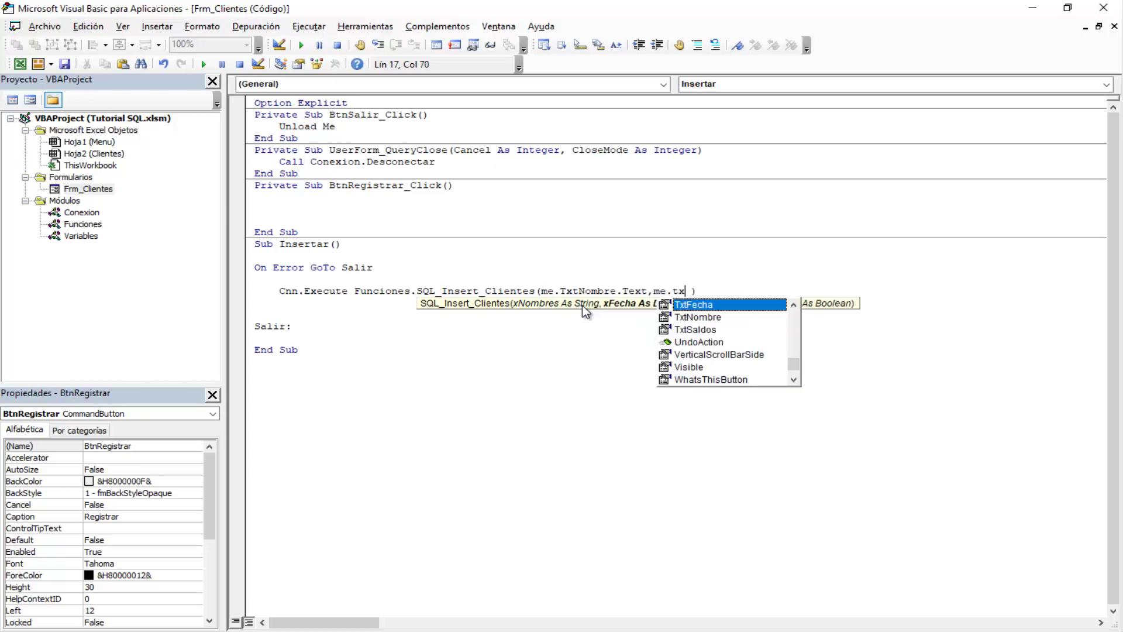
text(tfecha.v)
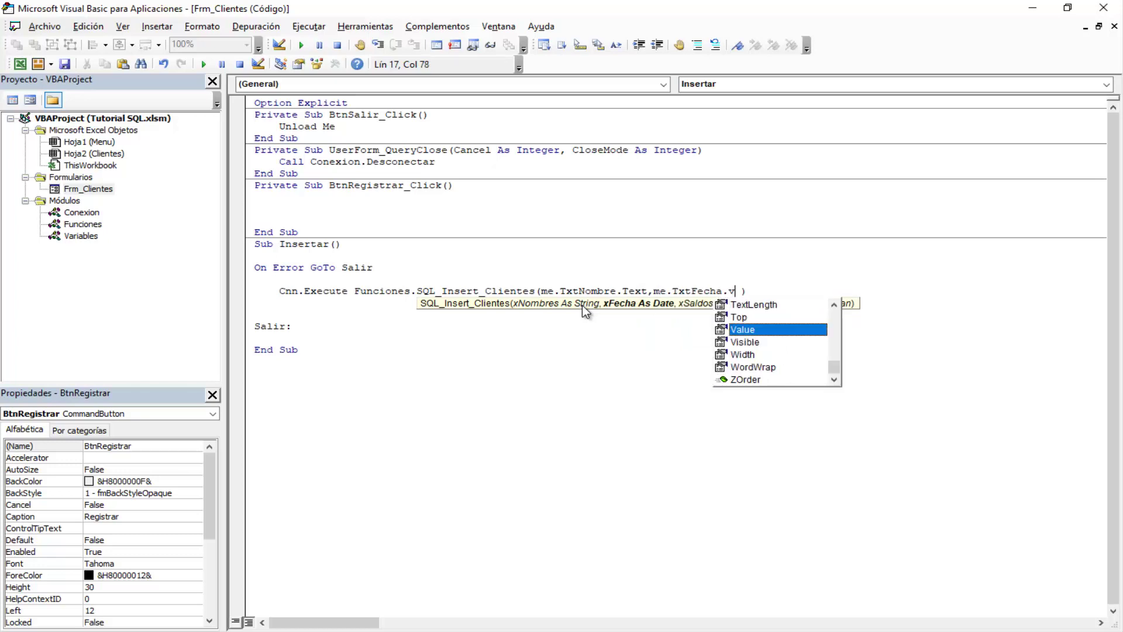
key(Tab)
text(,)
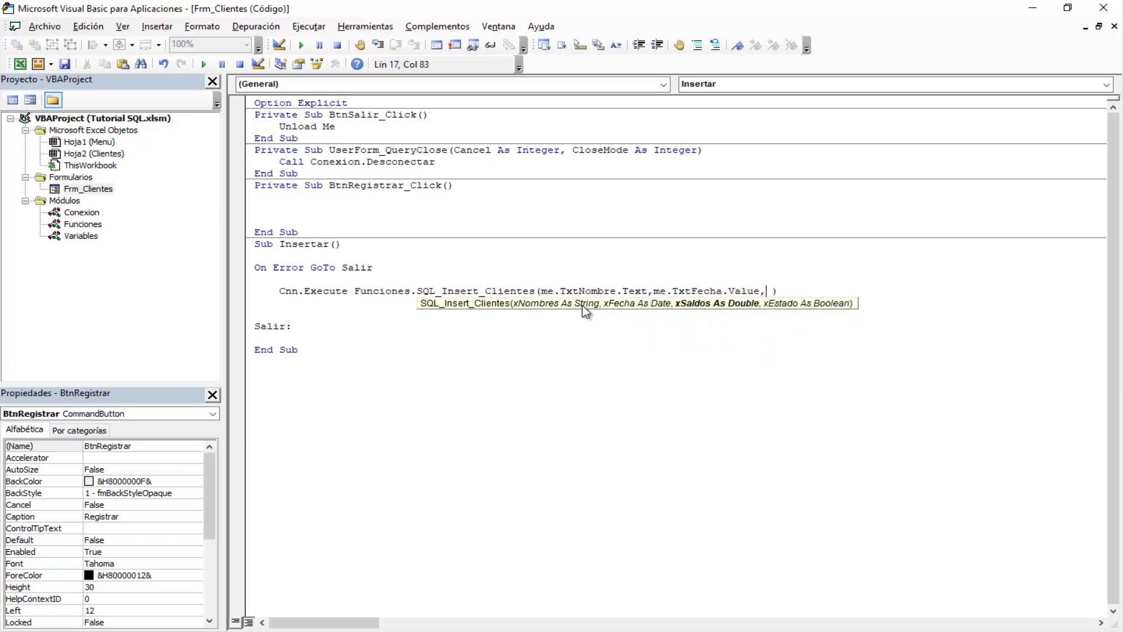
text(me.txt)
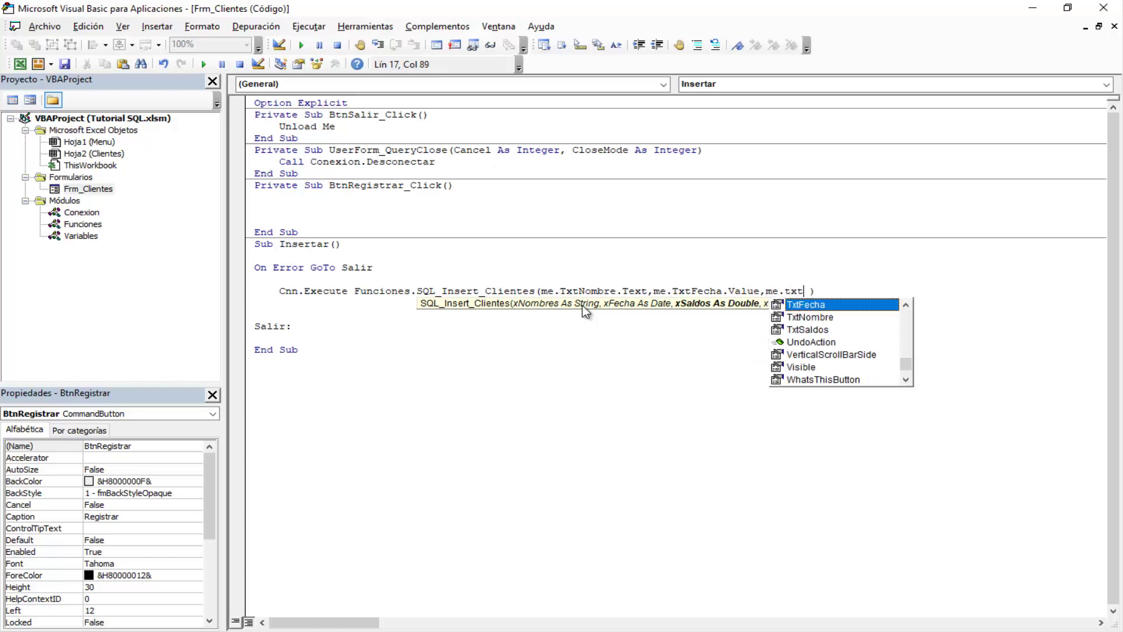
text(s)
key(Tab)
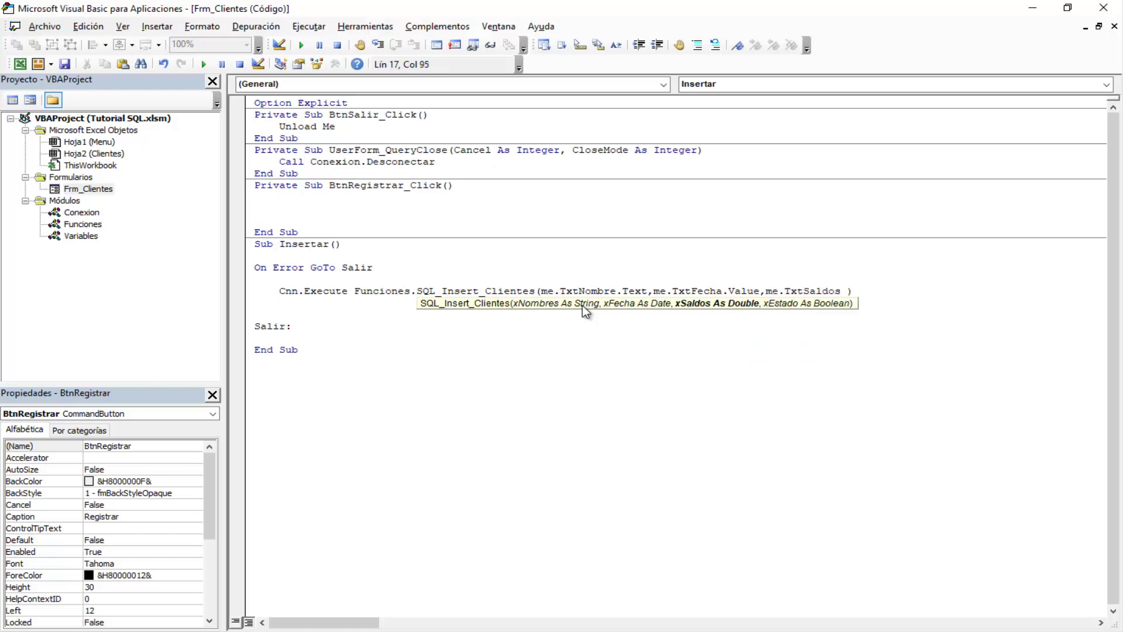
text(.va)
key(Tab)
text(,)
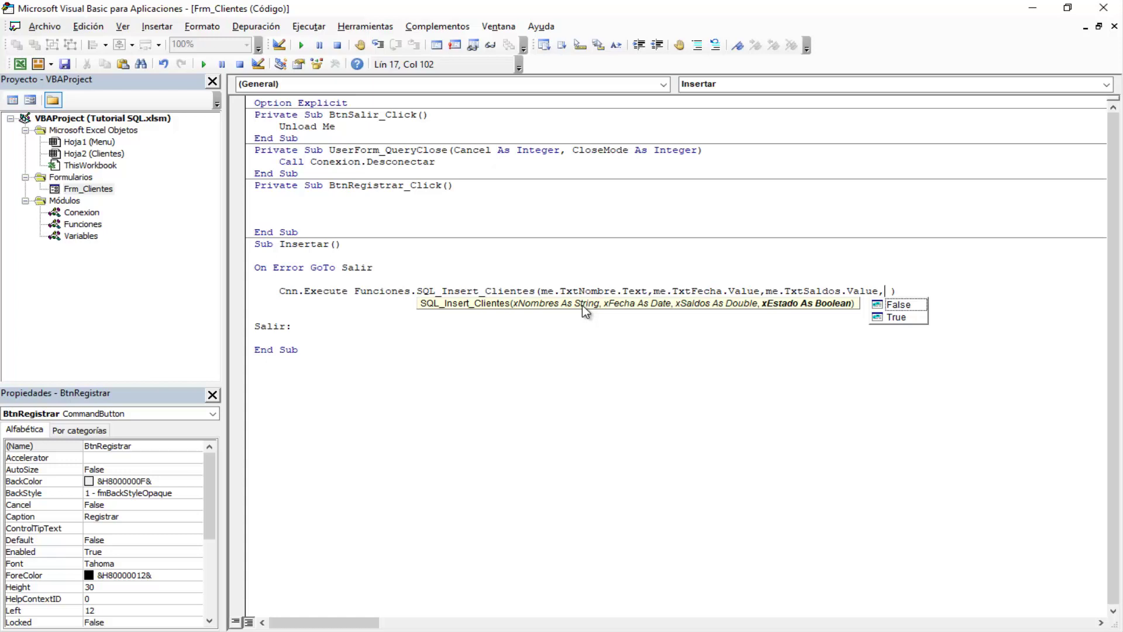
key(BackSpace)
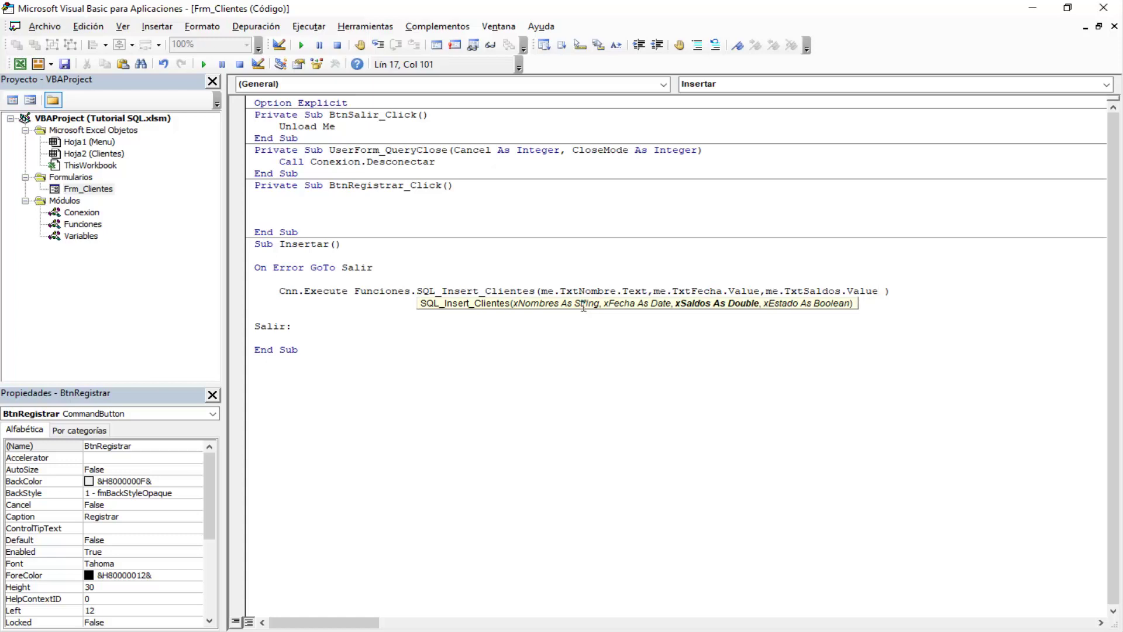
key(Up)
key(Up)
key(Up)
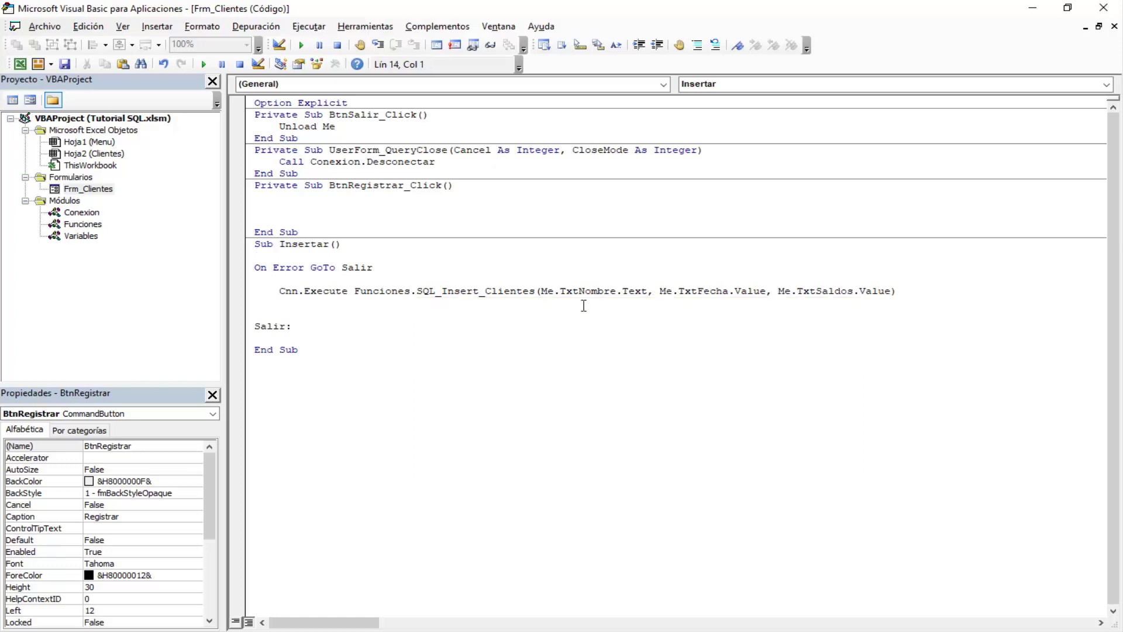
Declare Dim Estado As Boolean and open indented lines below the error handler
text(dim Es)
text(tado as Bo)
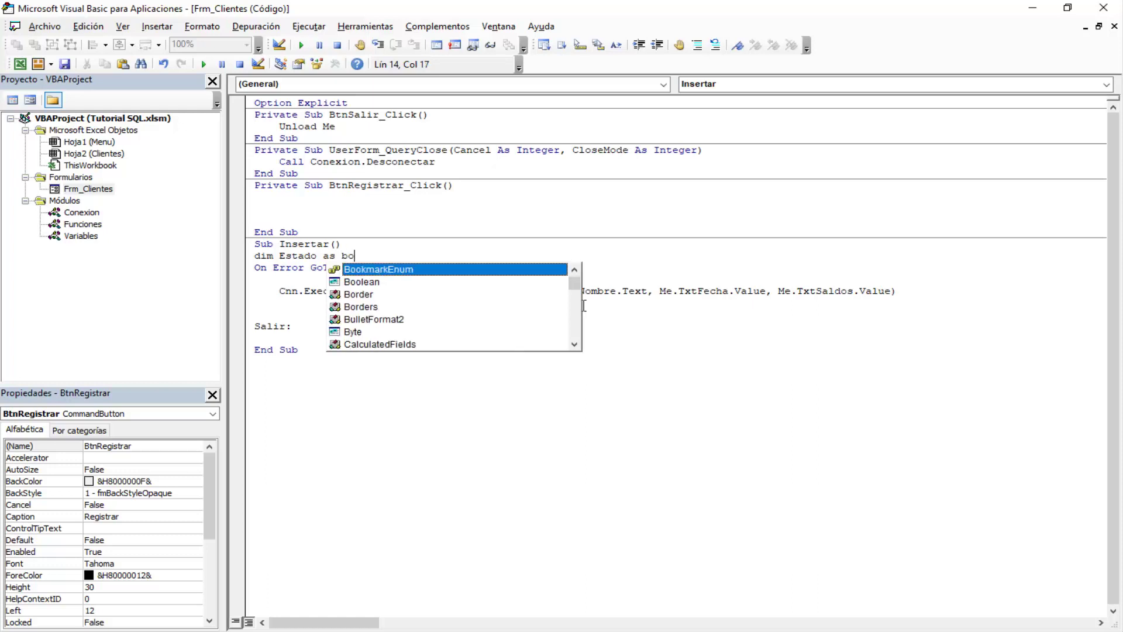
text(ol)
key(Return)
key(Down)
key(Down)
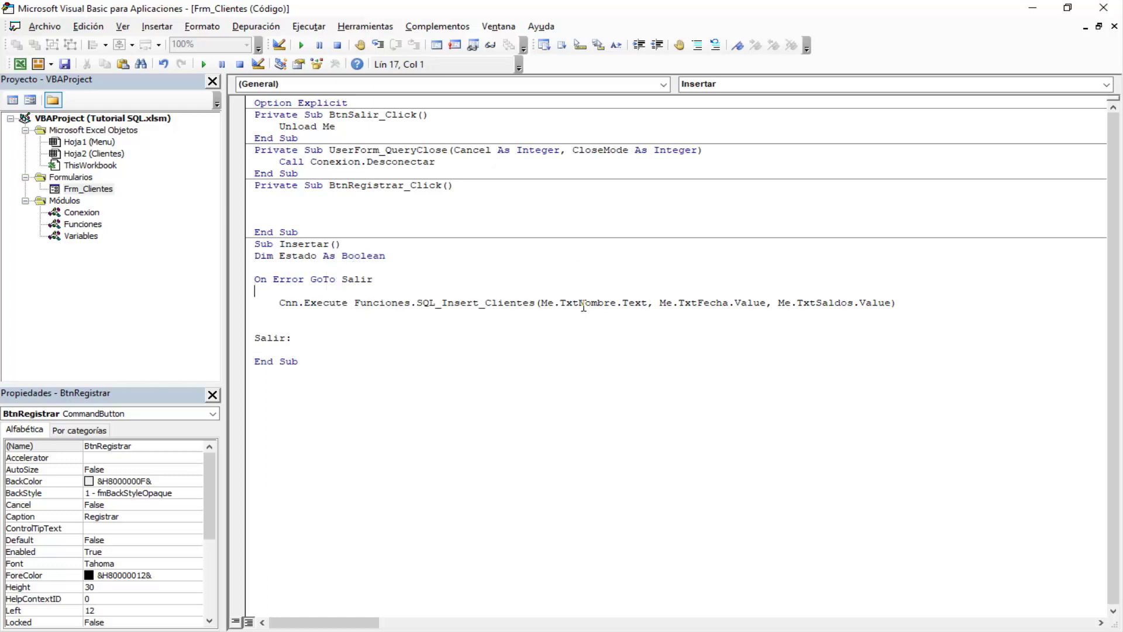
key(Return)
key(Up)
key(Tab)
key(Return)
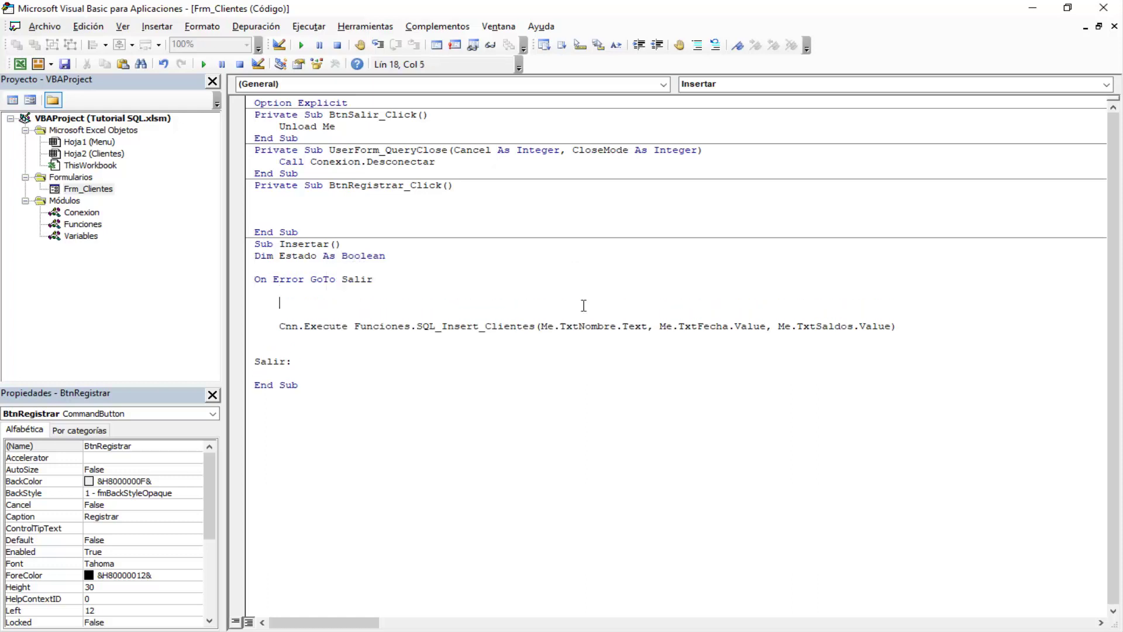
Write Estado = IIf(Chl.Value = True, 1, 0) and highlight its parts to explain it
text(estado)
text(=)
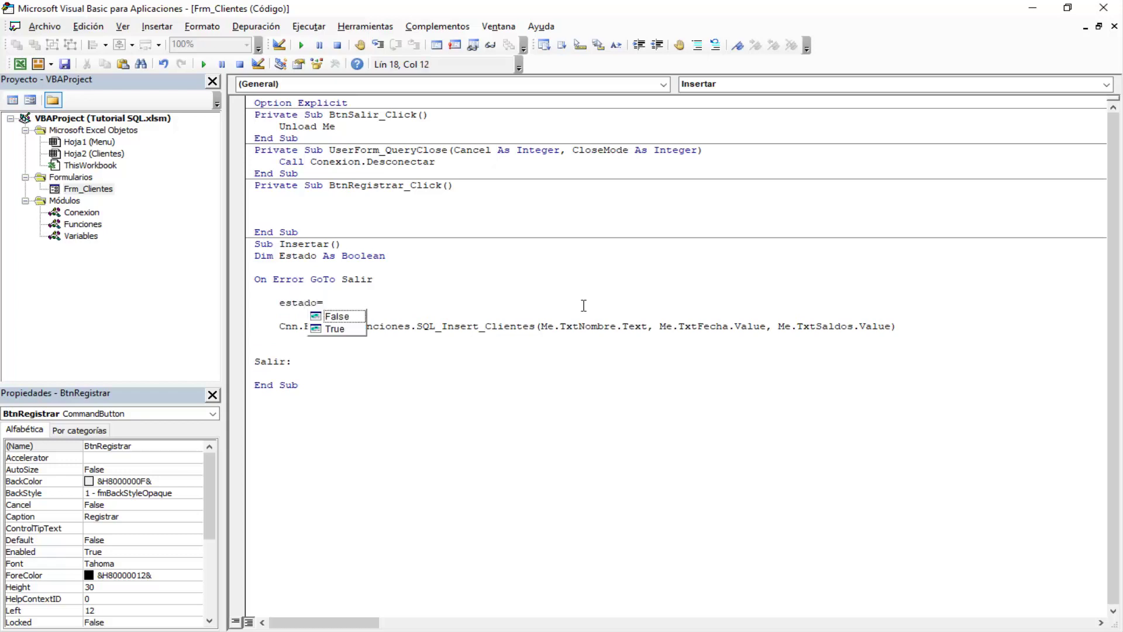
text(c)
text(hl.)
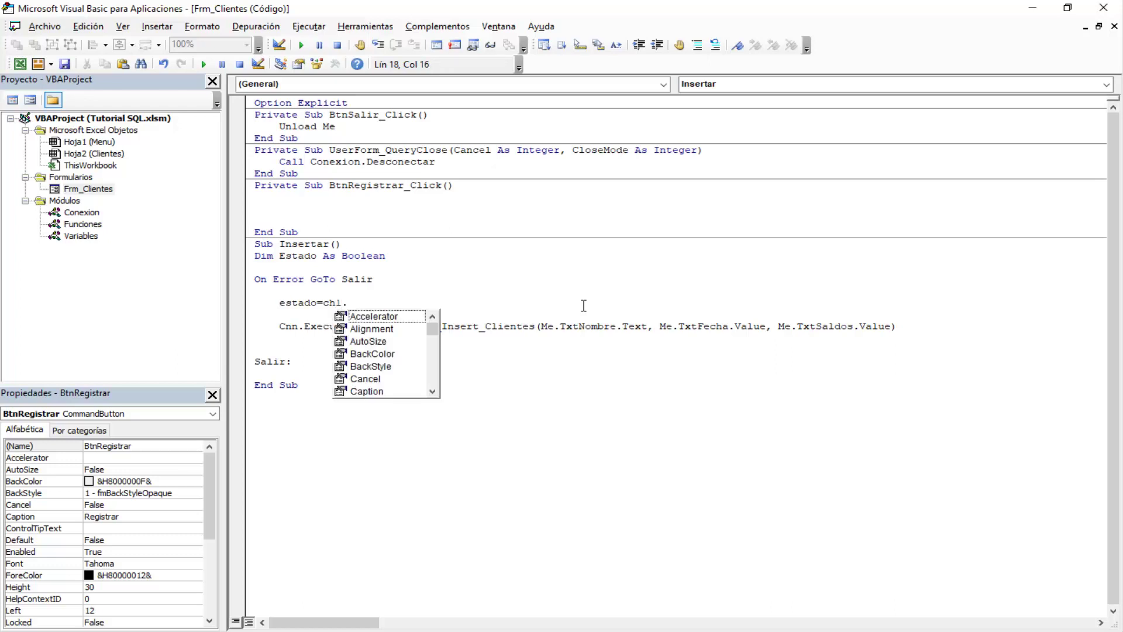
key(BackSpace)
key(BackSpace)
key(BackSpace)
key(BackSpace)
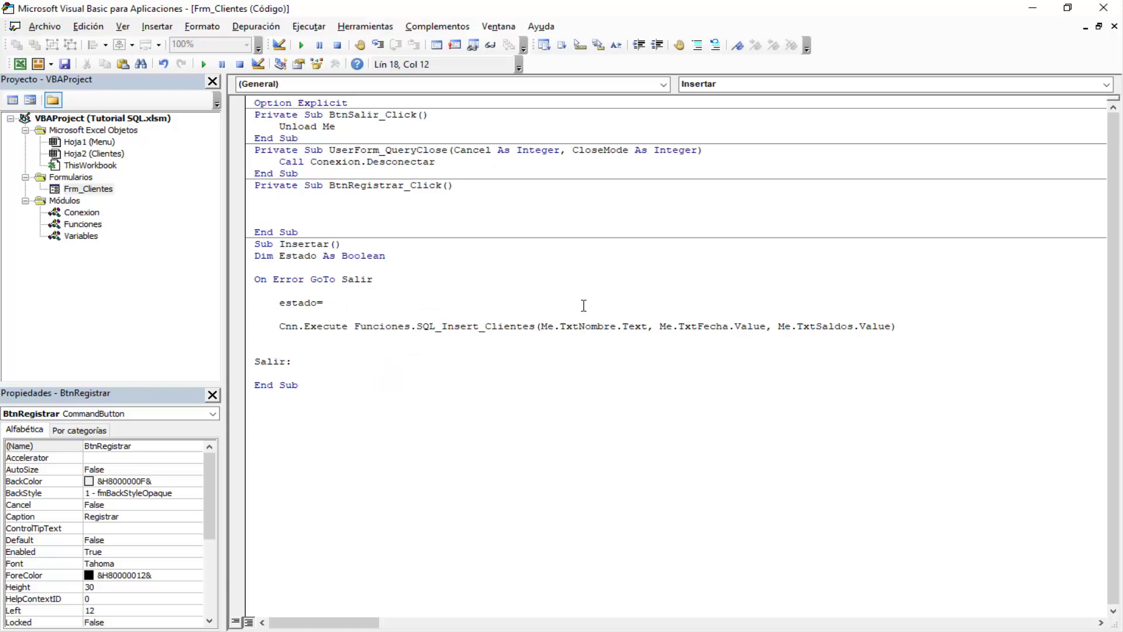
text(iif()
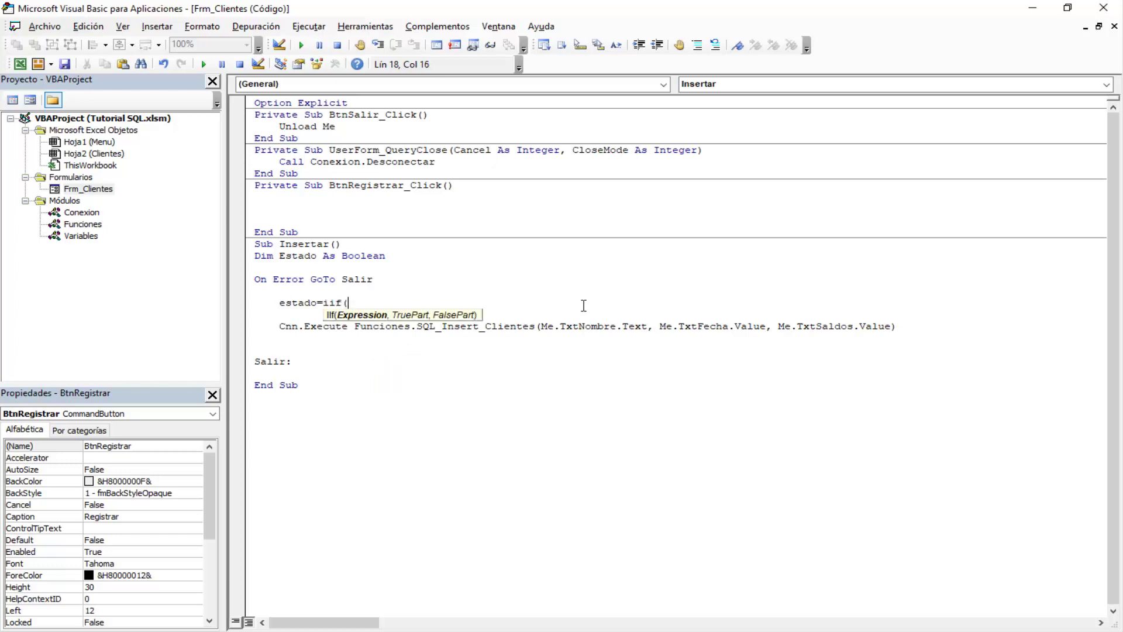
text(chl.)
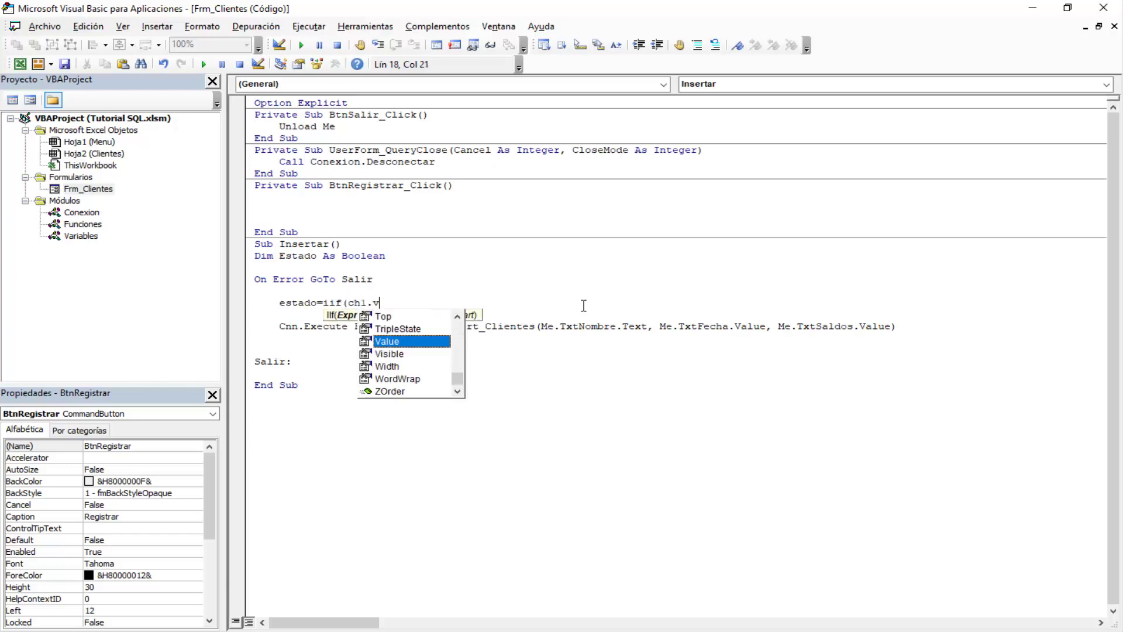
text(Value=true)
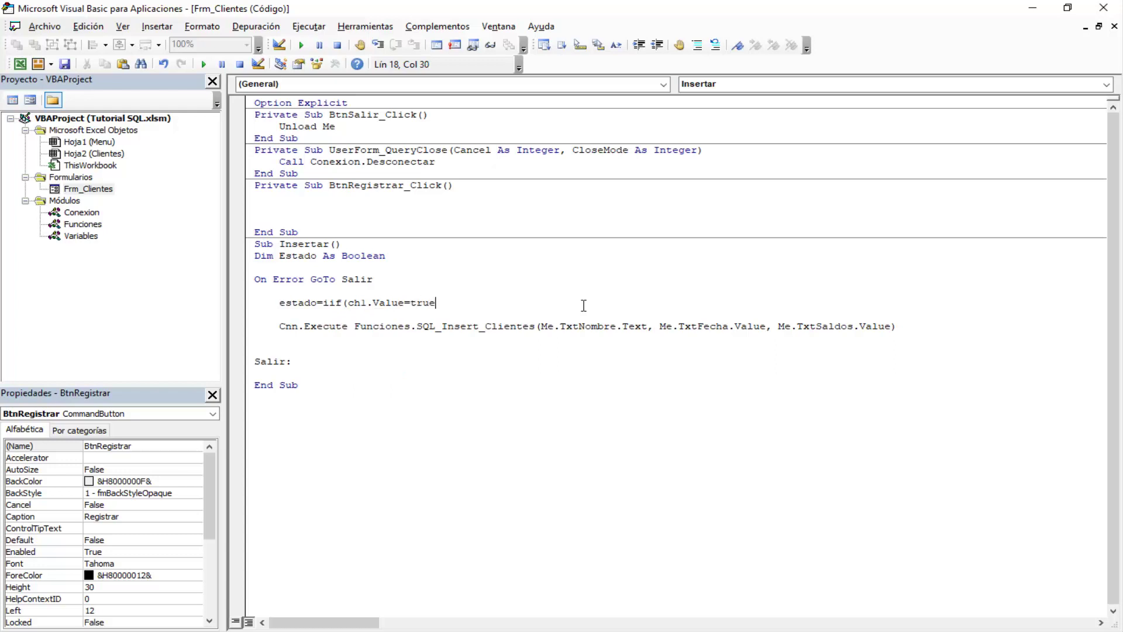
text(,1)
text(,0))
key(Down)
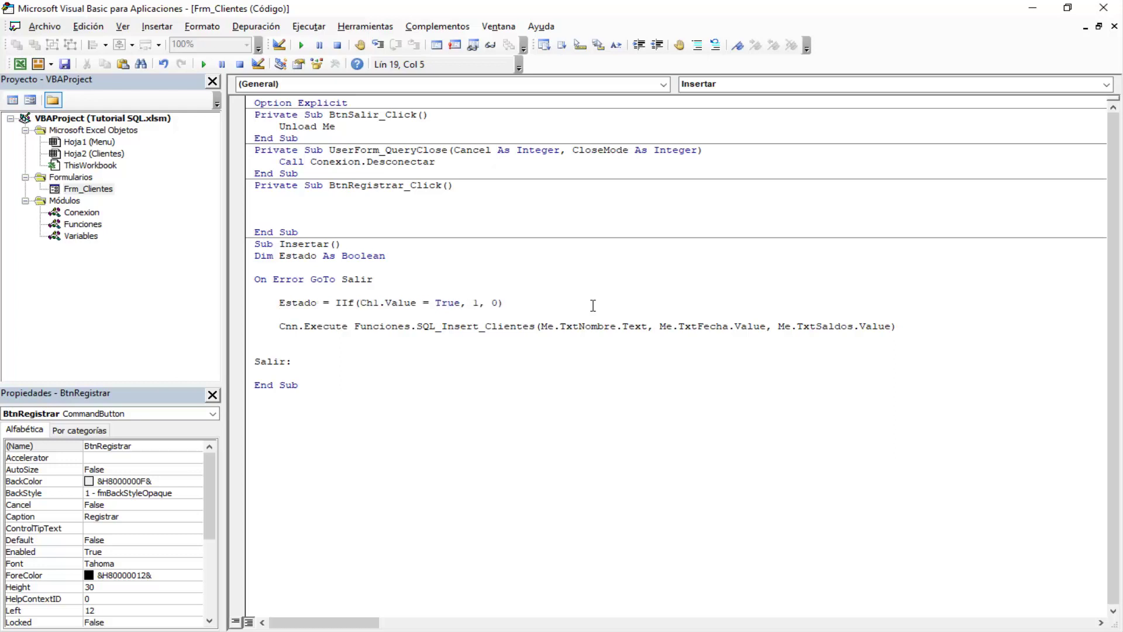
double_click(343, 304)
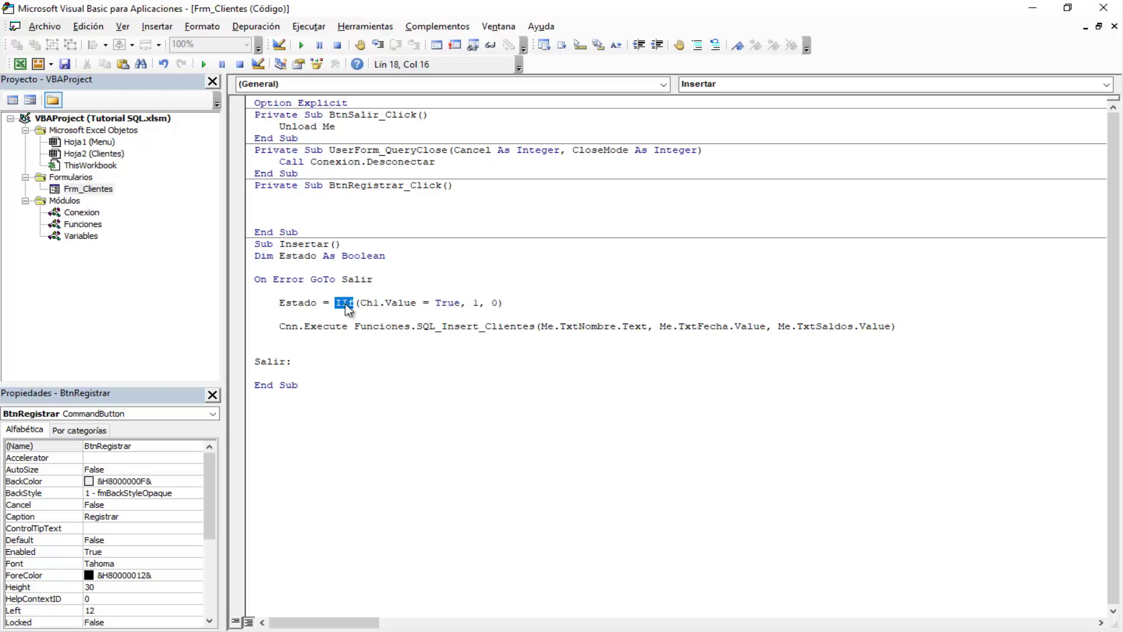
double_click(297, 303)
click(415, 301)
double_click(403, 303)
double_click(370, 303)
click(399, 302)
Append Estado as the call's fourth argument and remove the extra blank line before Salir:
click(892, 326)
text(,)
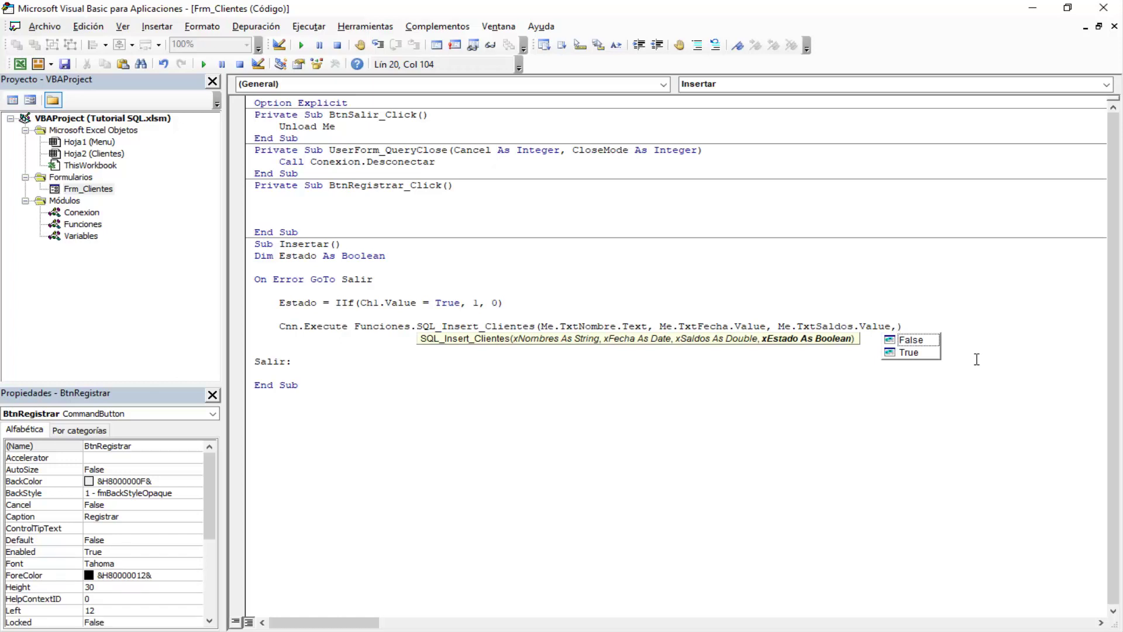
text(estado)
key(Escape)
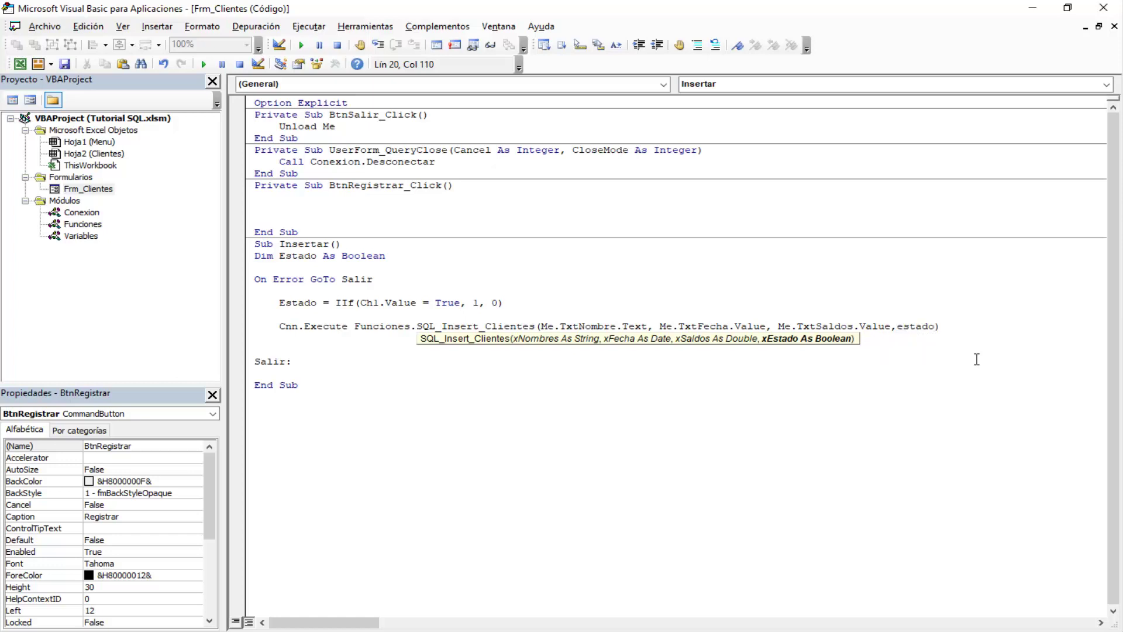
key(Down)
key(Down)
key(BackSpace)
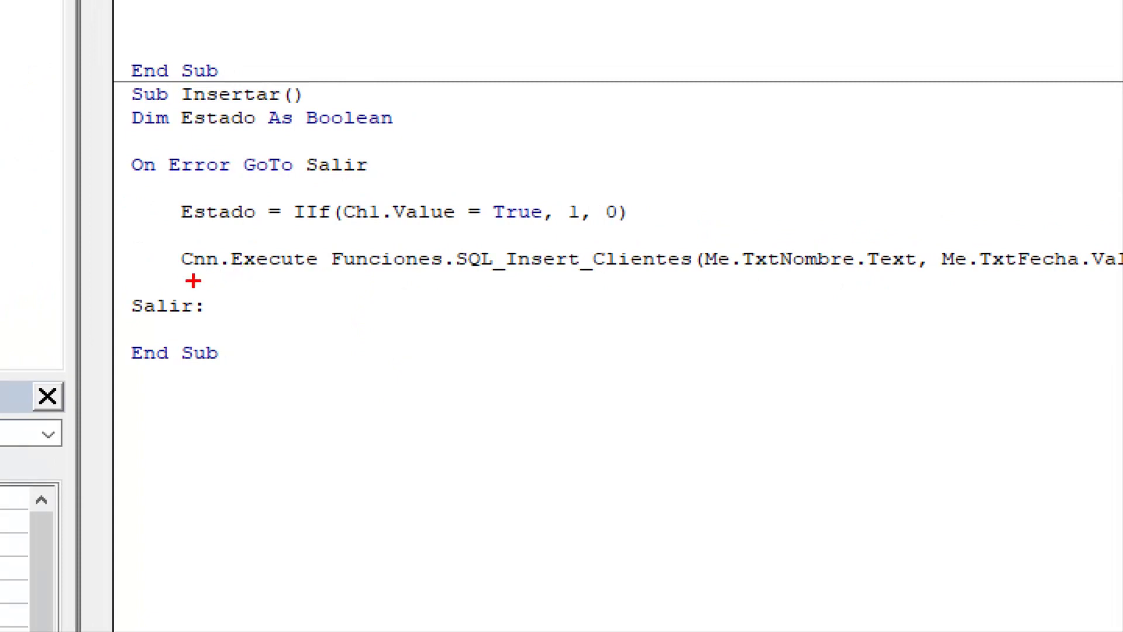
drag(158, 264, 70, 265)
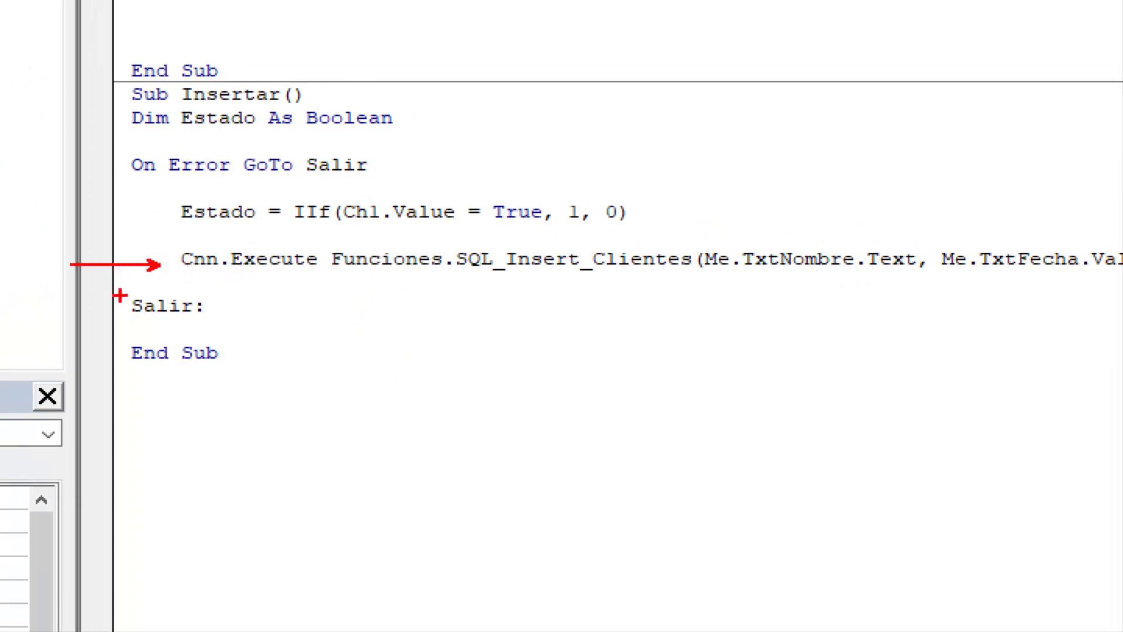
drag(119, 296, 51, 295)
drag(134, 330, 52, 329)
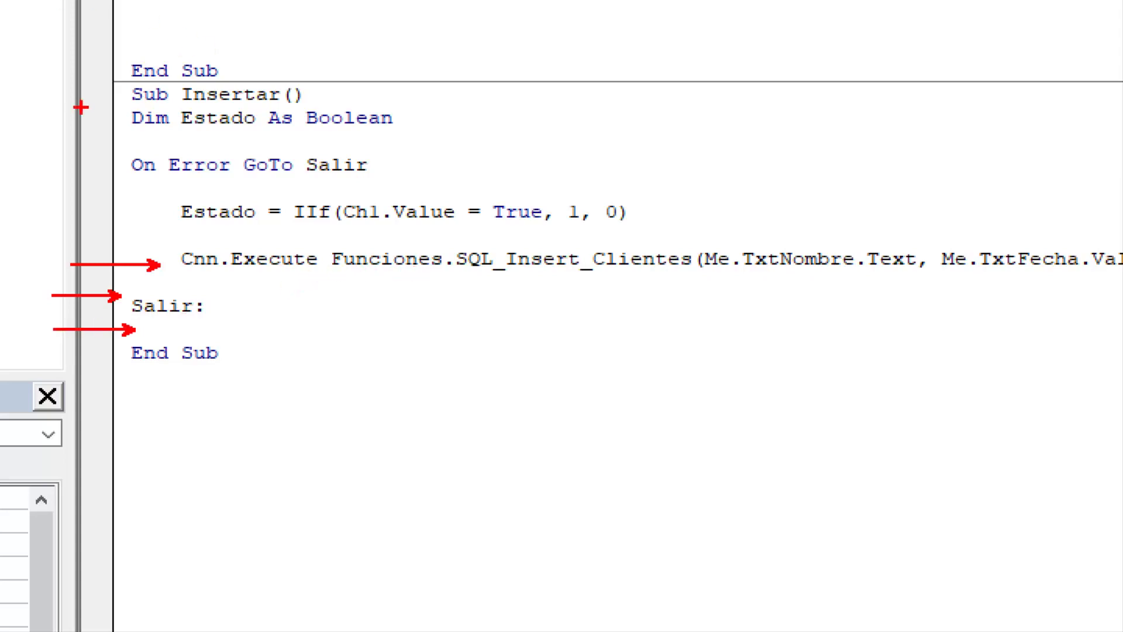
drag(88, 83, 1095, 391)
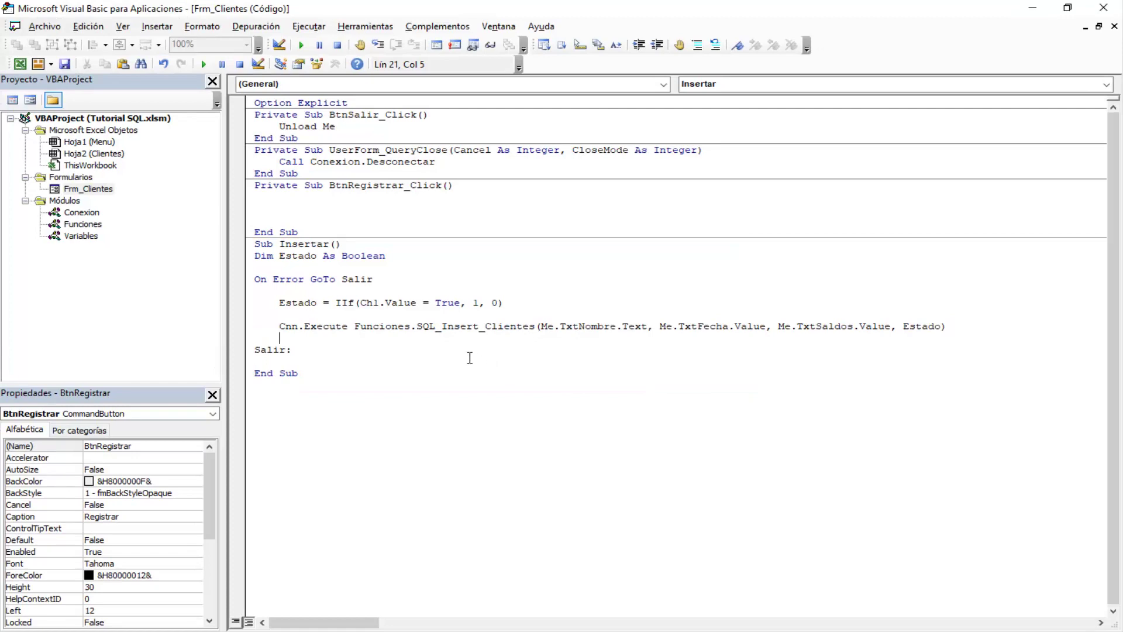
Declare Dim Mr As Boolean at module level below Option Explicit
click(369, 104)
key(Return)
text(dim )
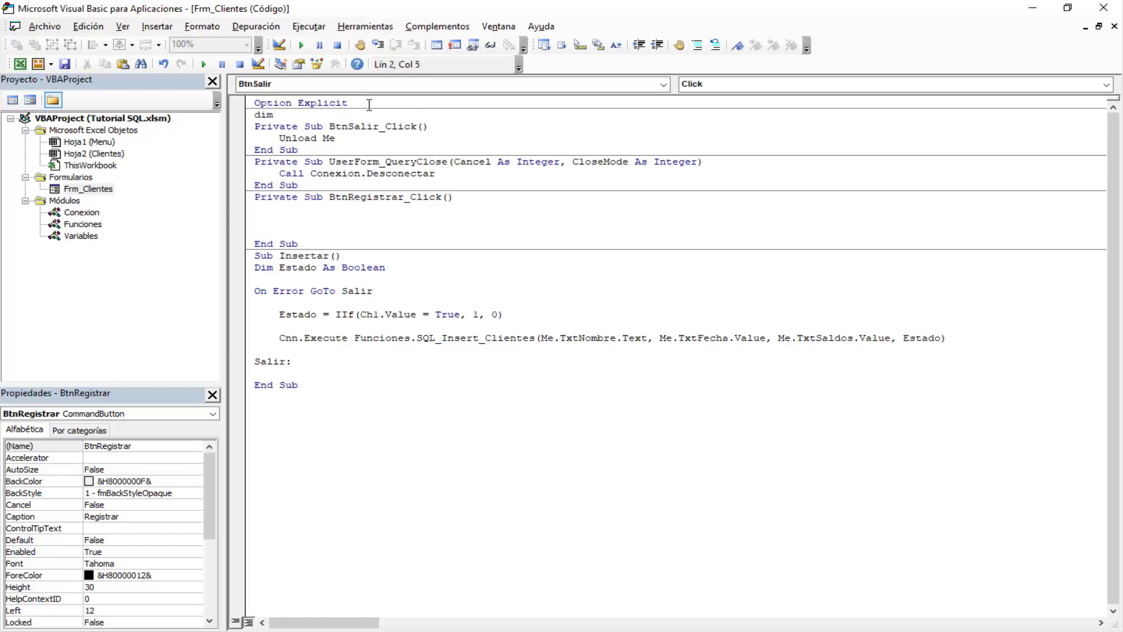
text(Mr as bool)
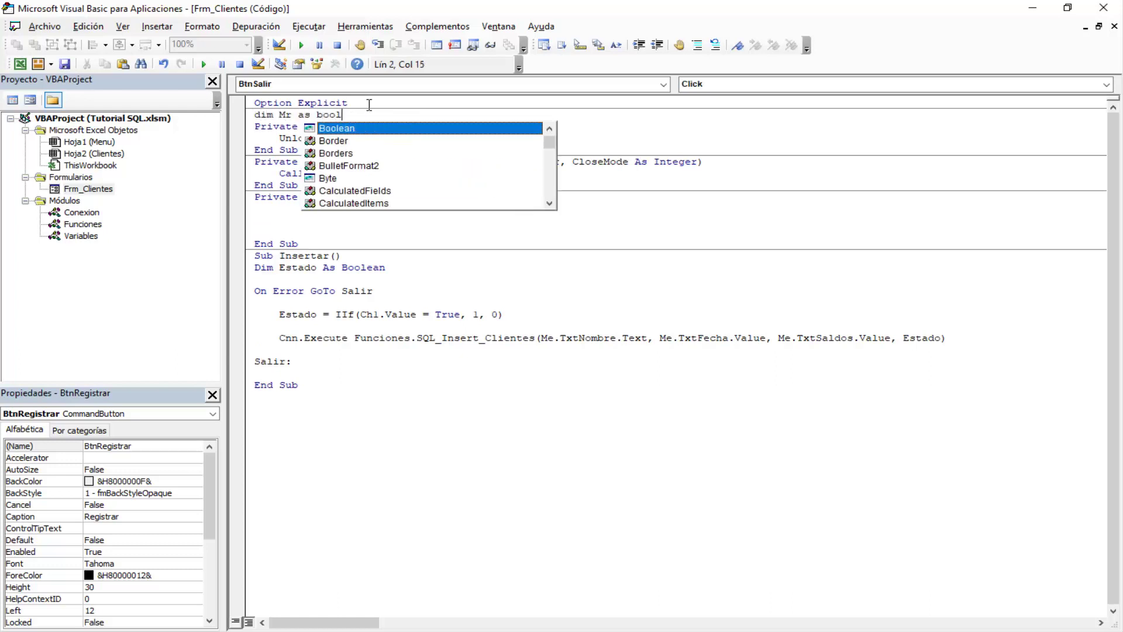
key(Tab)
key(Down)
key(Down)
key(Down)
key(Down)
key(Down)
key(Down)
key(Down)
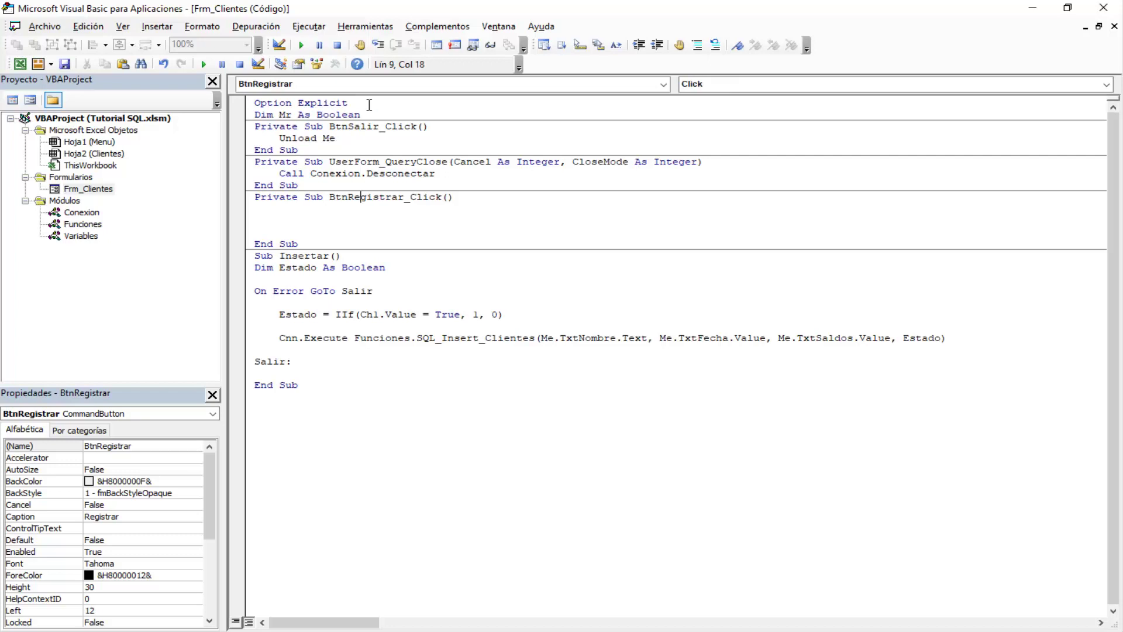
key(Down)
mouse_move(244, 94)
mouse_down()
mouse_move(968, 443)
mouse_move(1021, 480)
mouse_up()
drag(421, 111, 384, 117)
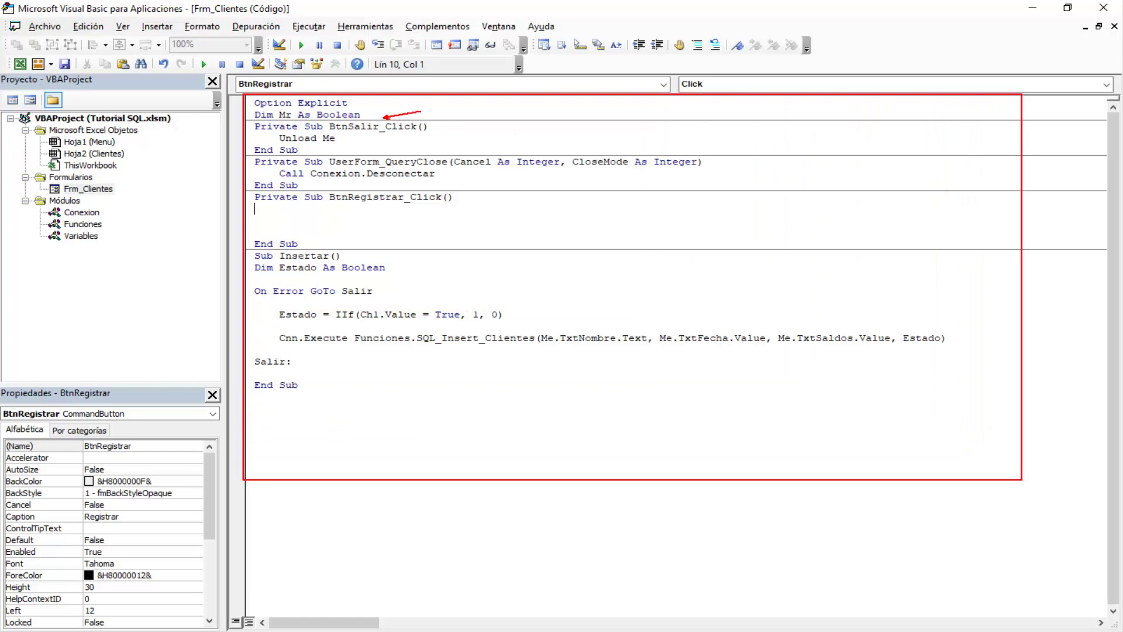
key(Escape)
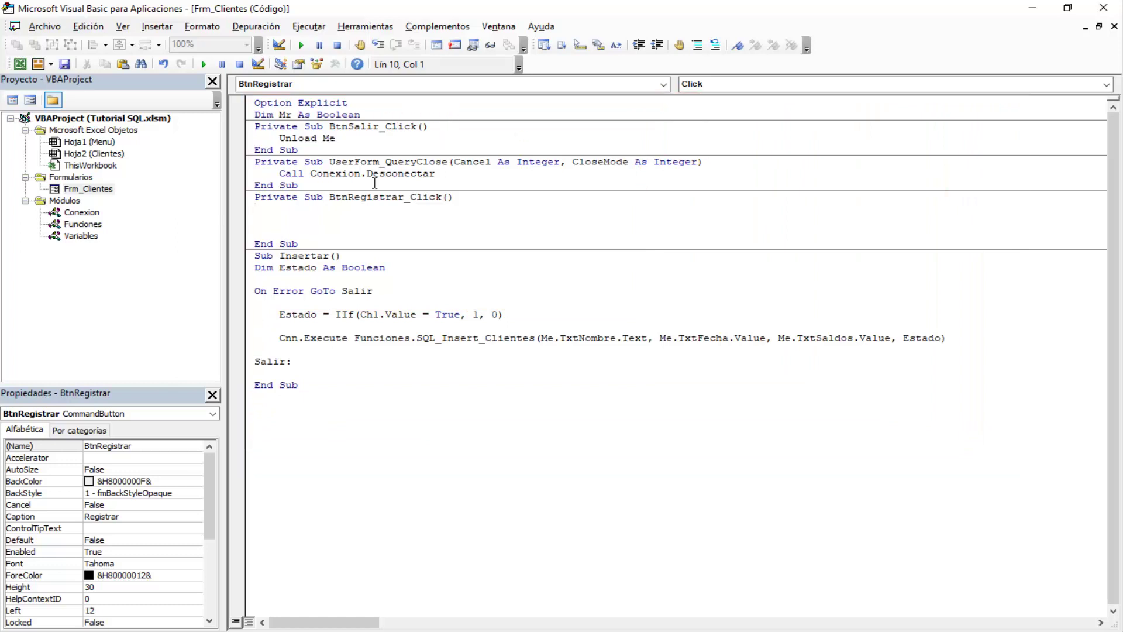
Add Mr = False inside BtnRegistrar_Click
click(299, 215)
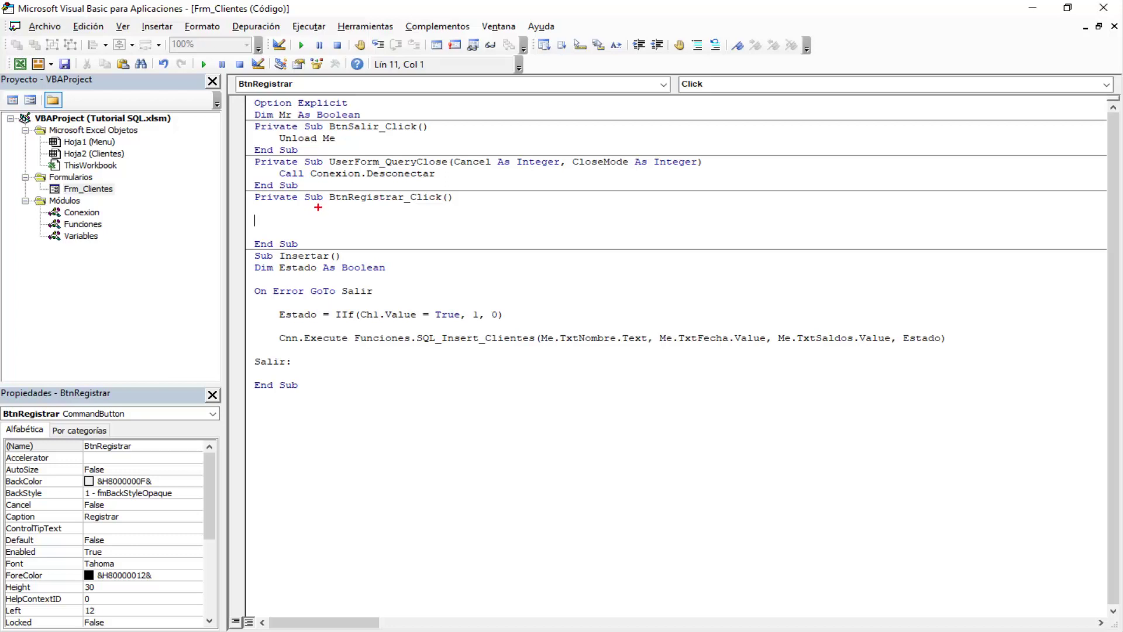
drag(253, 194, 480, 255)
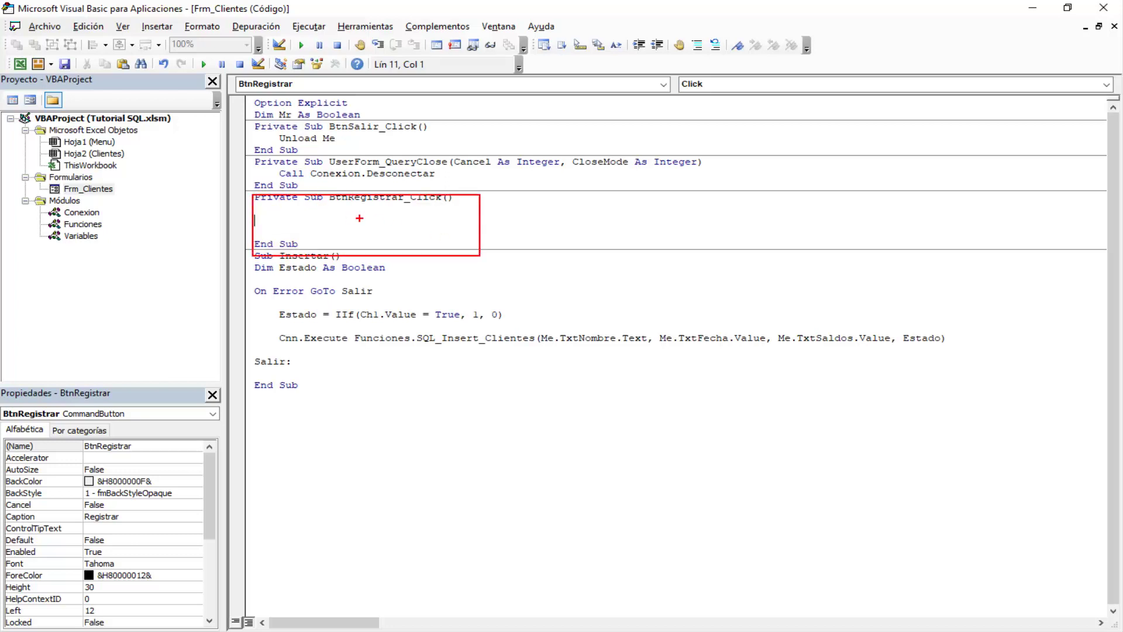
drag(345, 217, 414, 216)
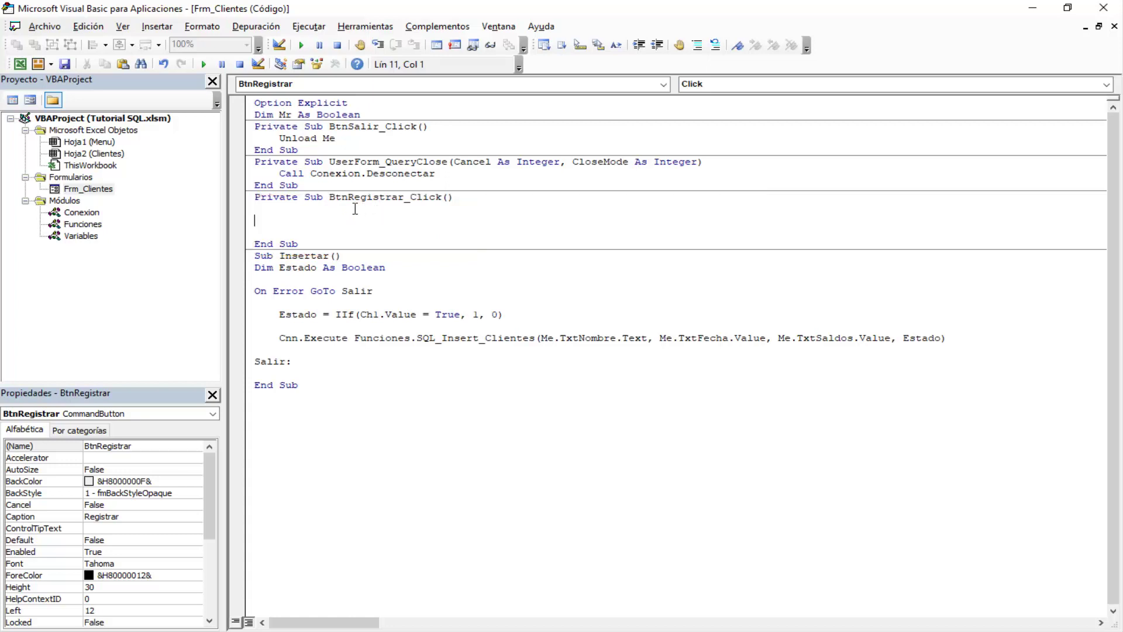
click(303, 214)
key(Return)
key(Tab)
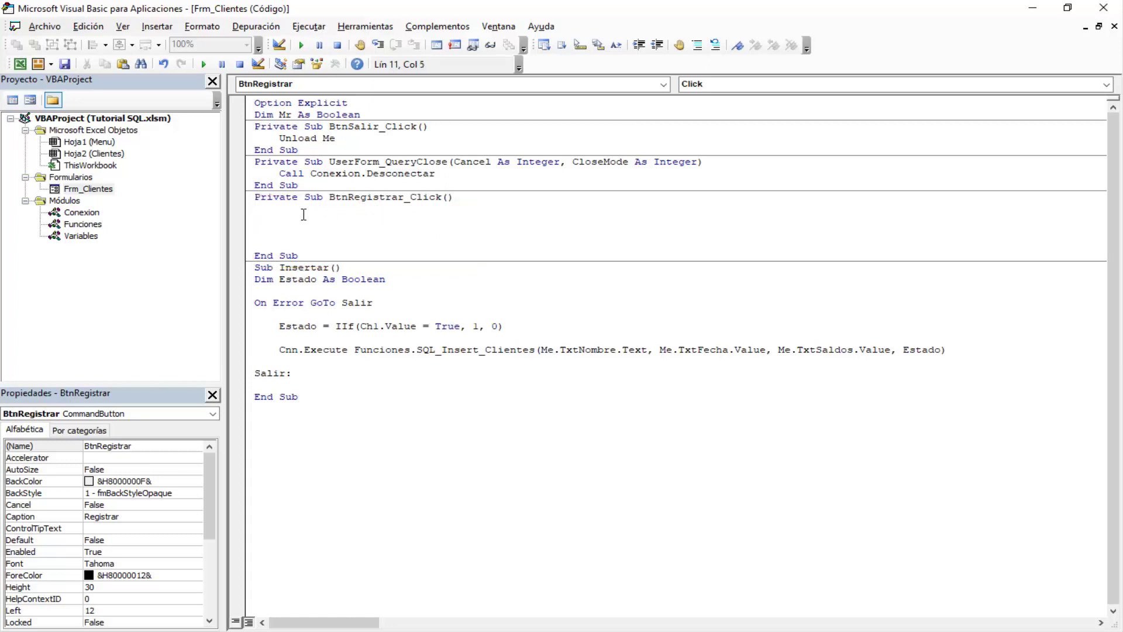
text(mr=)
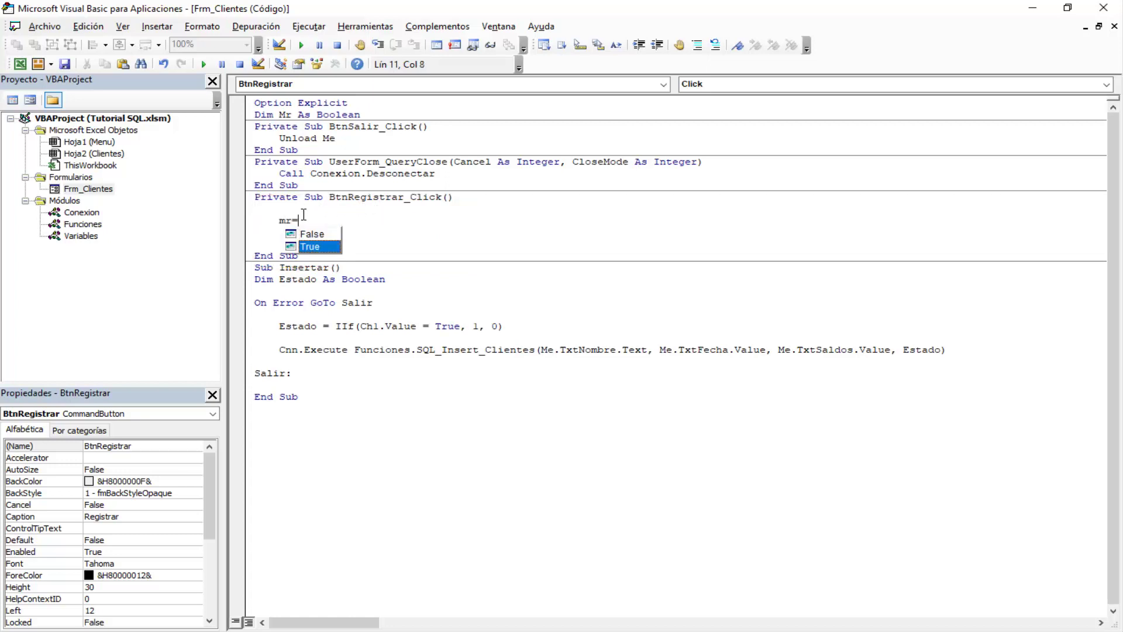
key(Return)
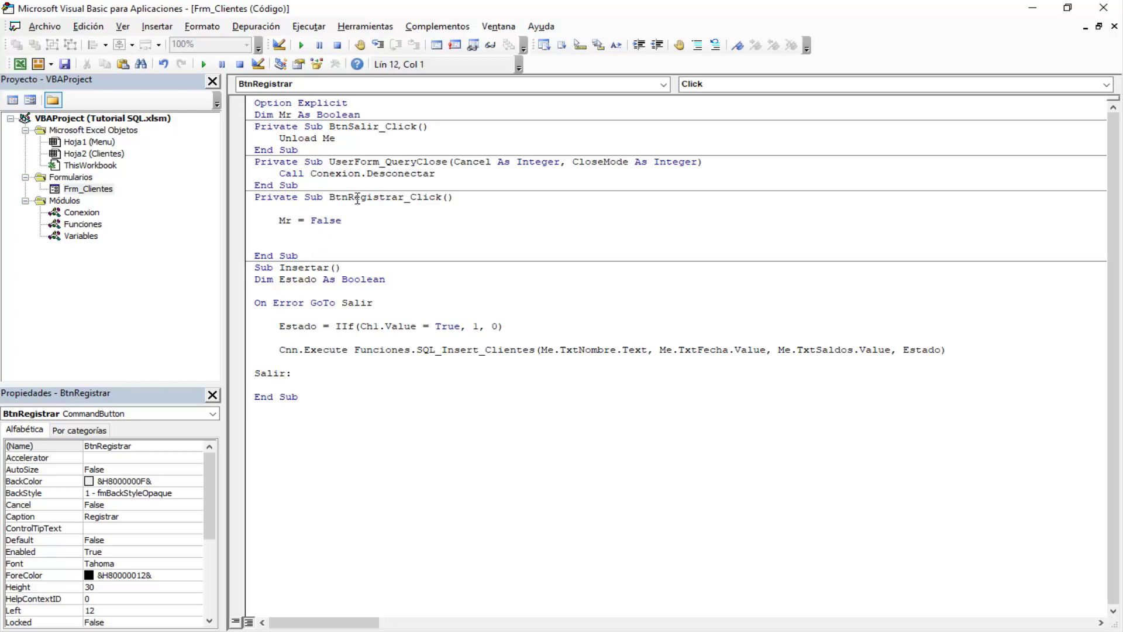
key(Tab)
Add Mr = True and Exit Sub after the Cnn.Execute line in Insertar
click(293, 359)
text(mr)
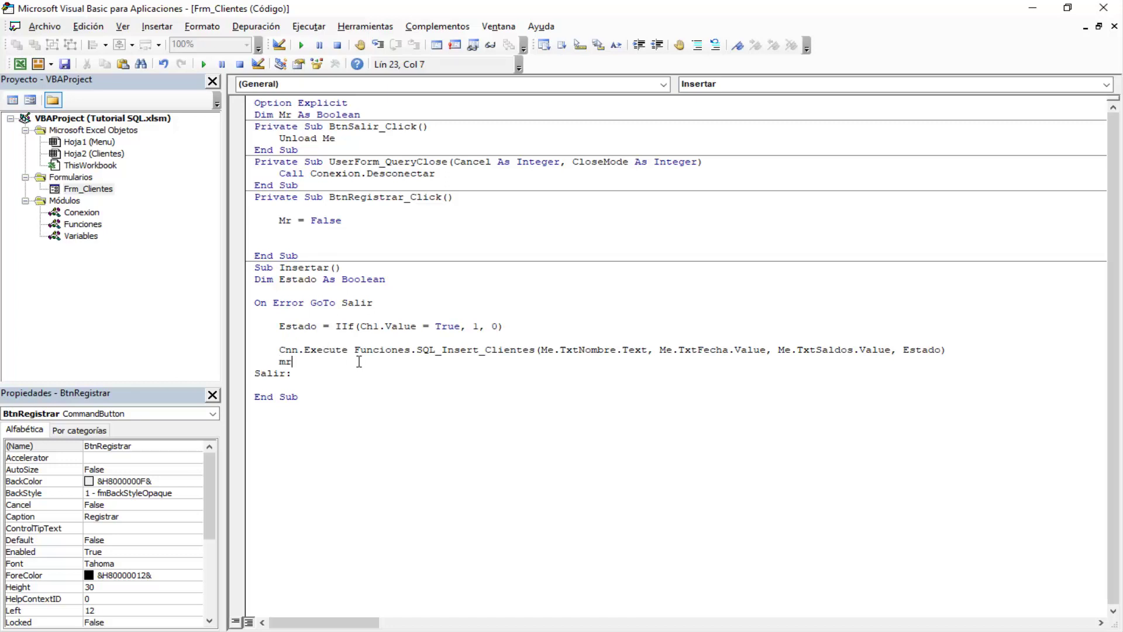
text( = T)
key(Return)
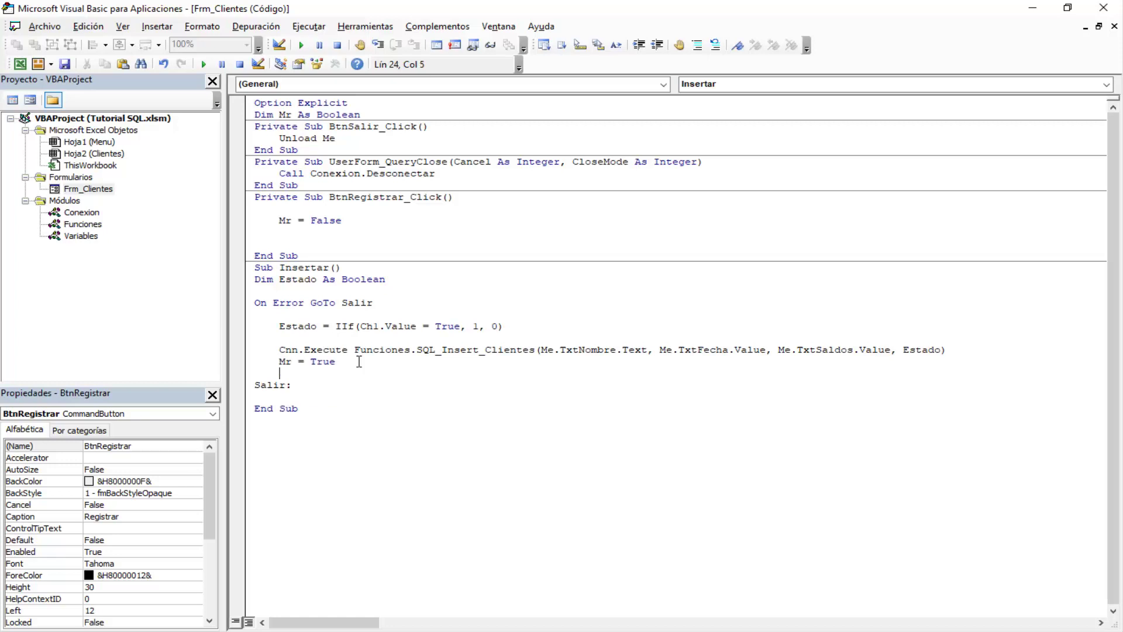
text(exit sub)
key(Down)
Check the Mensaje_Error variable in the Variables module, then return to Frm_Clientes code
double_click(81, 236)
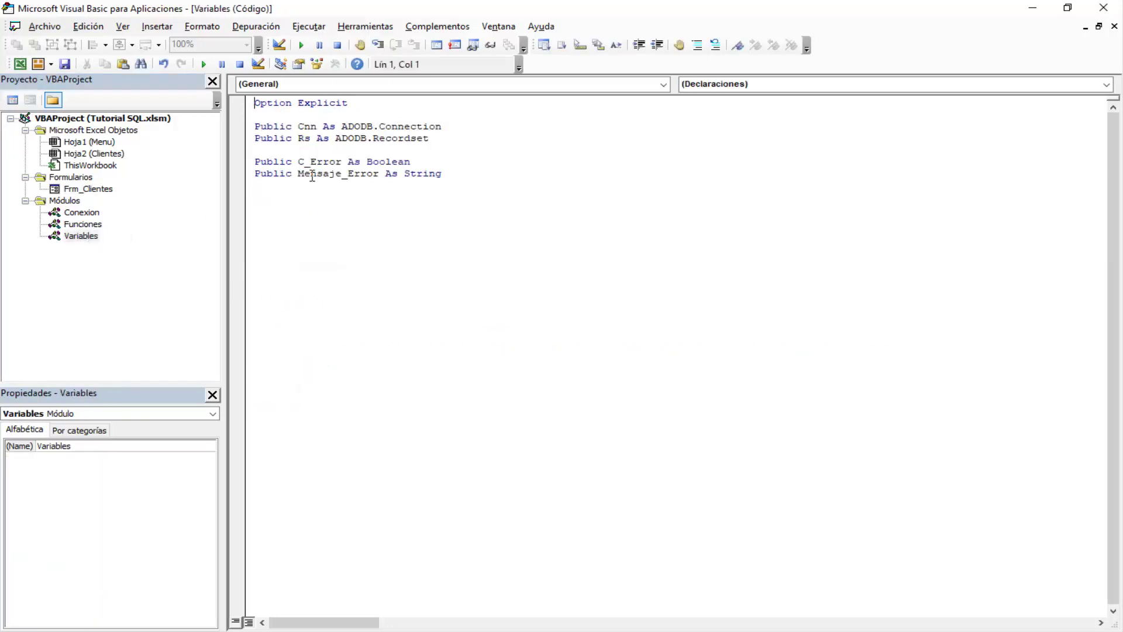
double_click(321, 174)
right_click(321, 175)
click(354, 199)
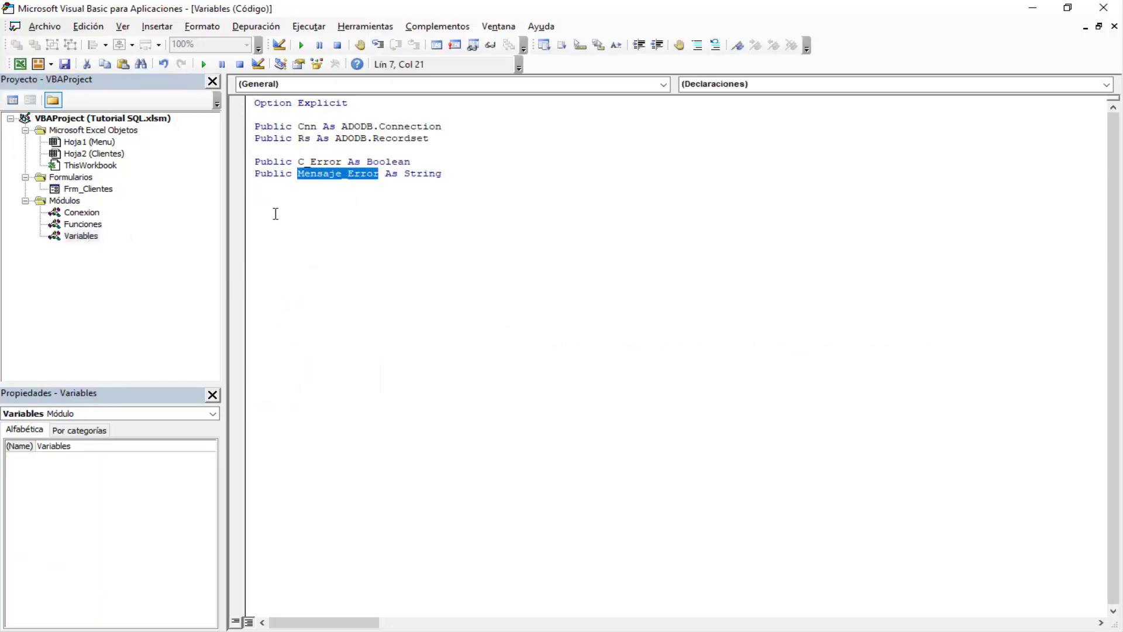
click(93, 189)
double_click(100, 195)
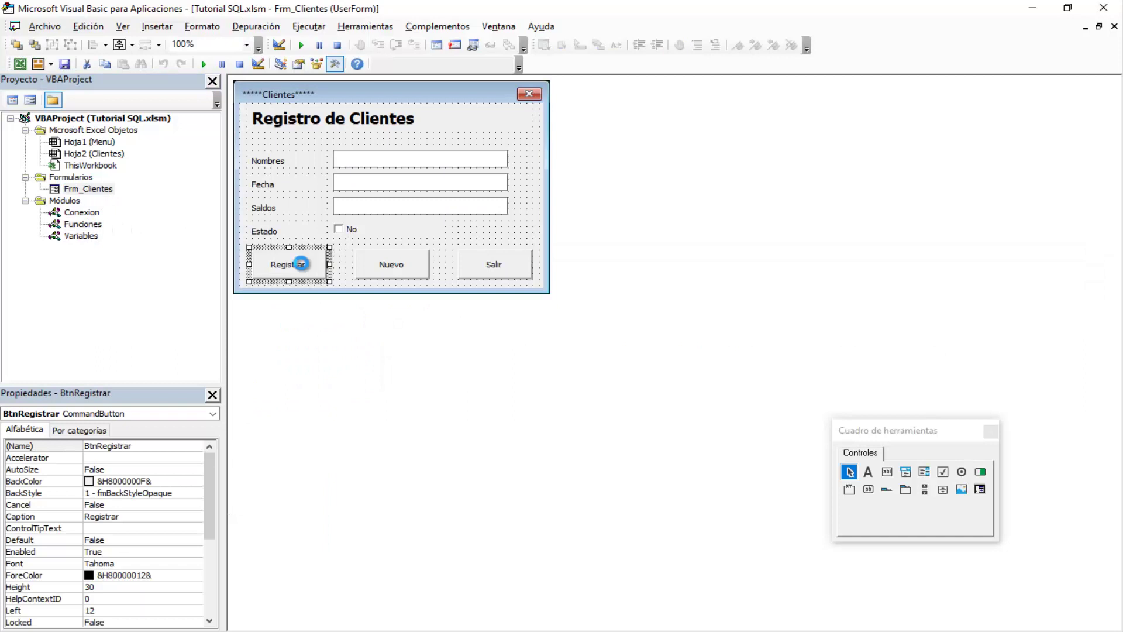
double_click(301, 263)
Add Mensaje_Error = Err.Description on an indented line under Salir:
click(310, 389)
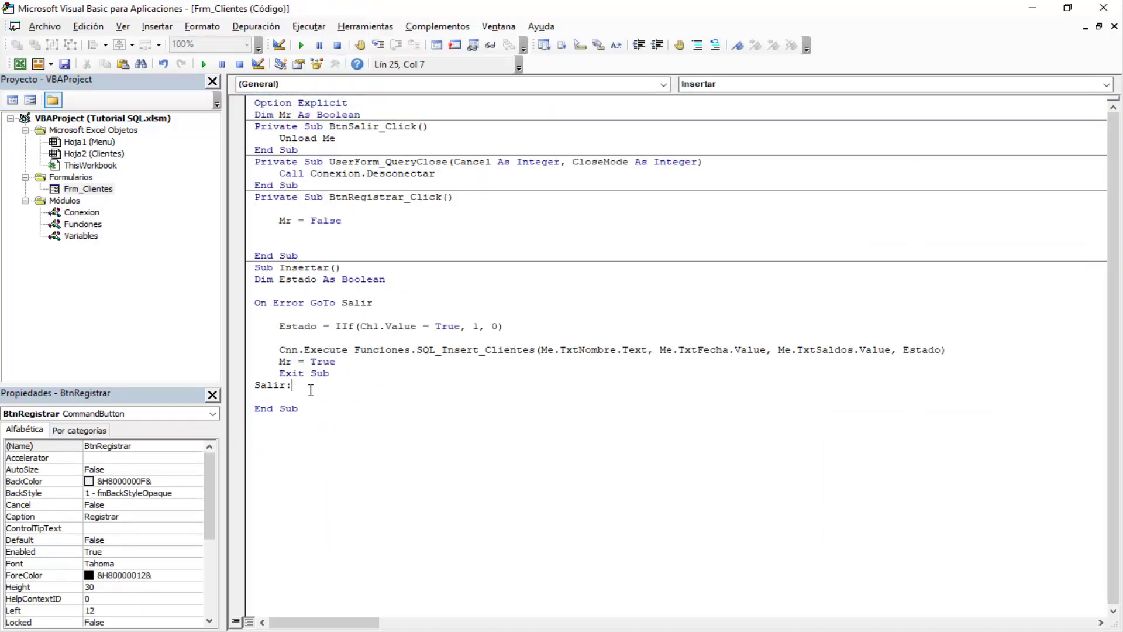
key(Return)
key(Return)
key(Up)
key(Tab)
text(Mensaje_Error)
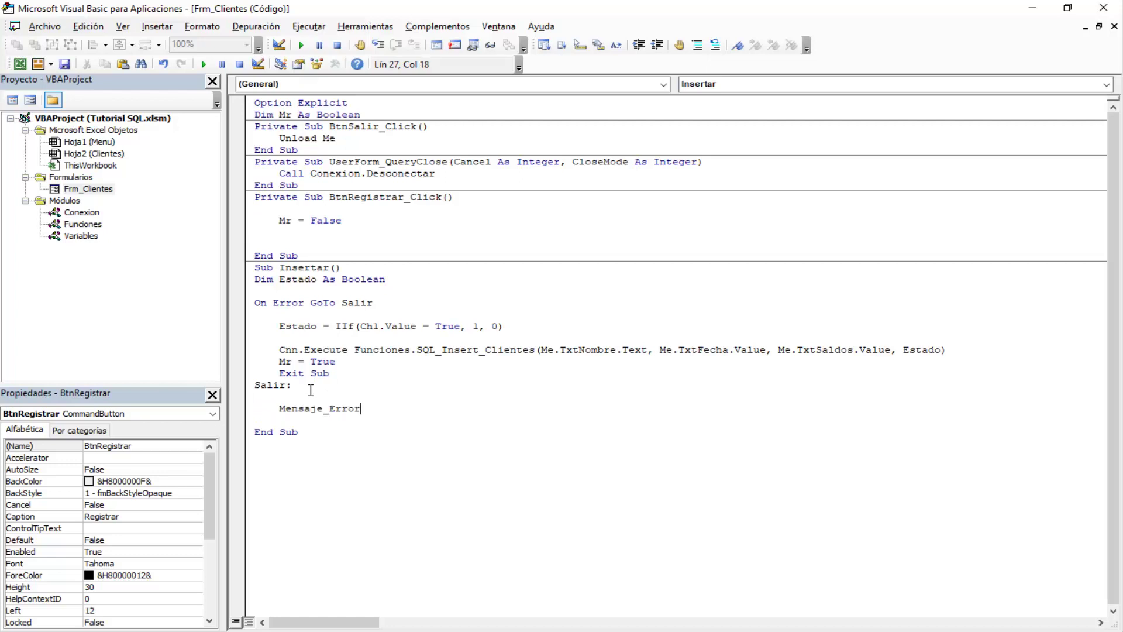
text(=e)
text(rr.)
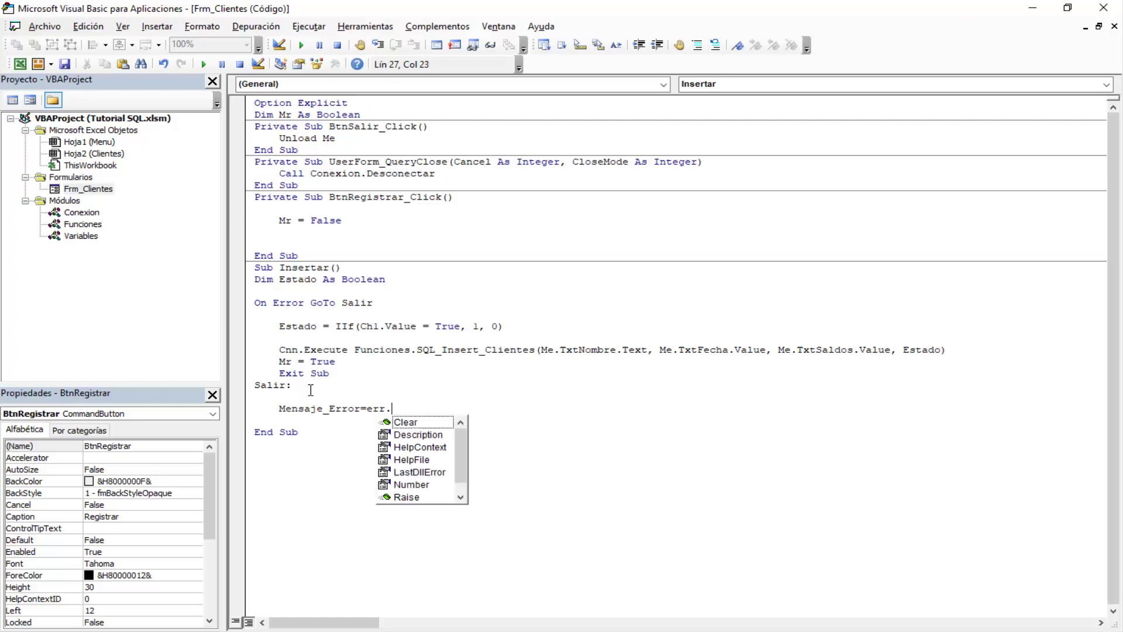
key(Down)
key(Tab)
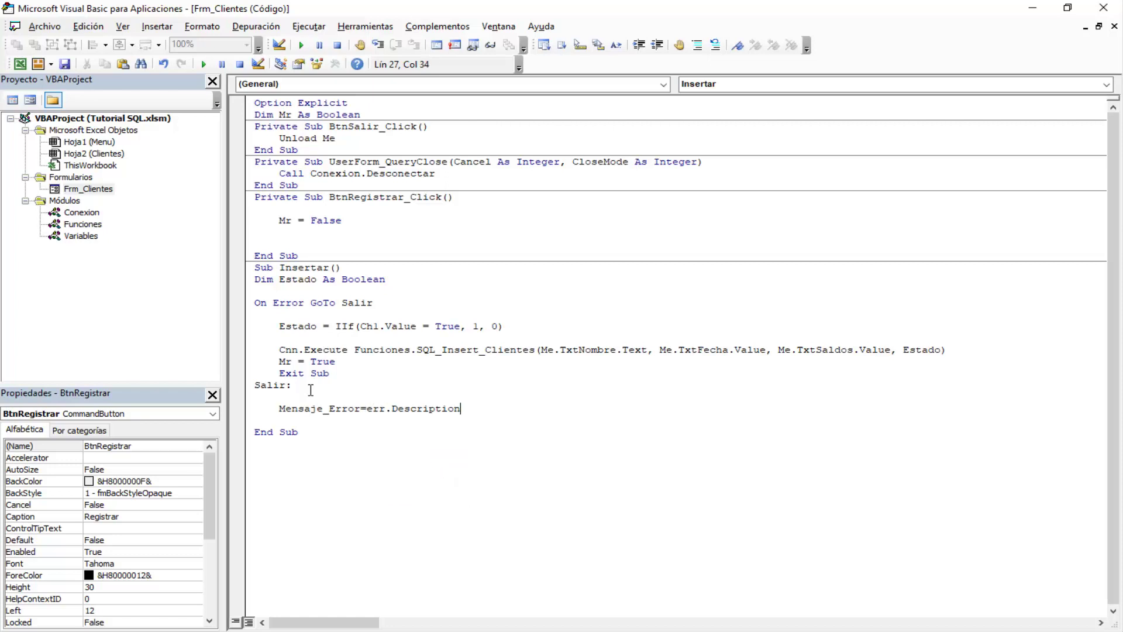
key(Return)
Add Err.Clear below the Mensaje_Error assignment
key(Tab)
key(Tab)
key(Tab)
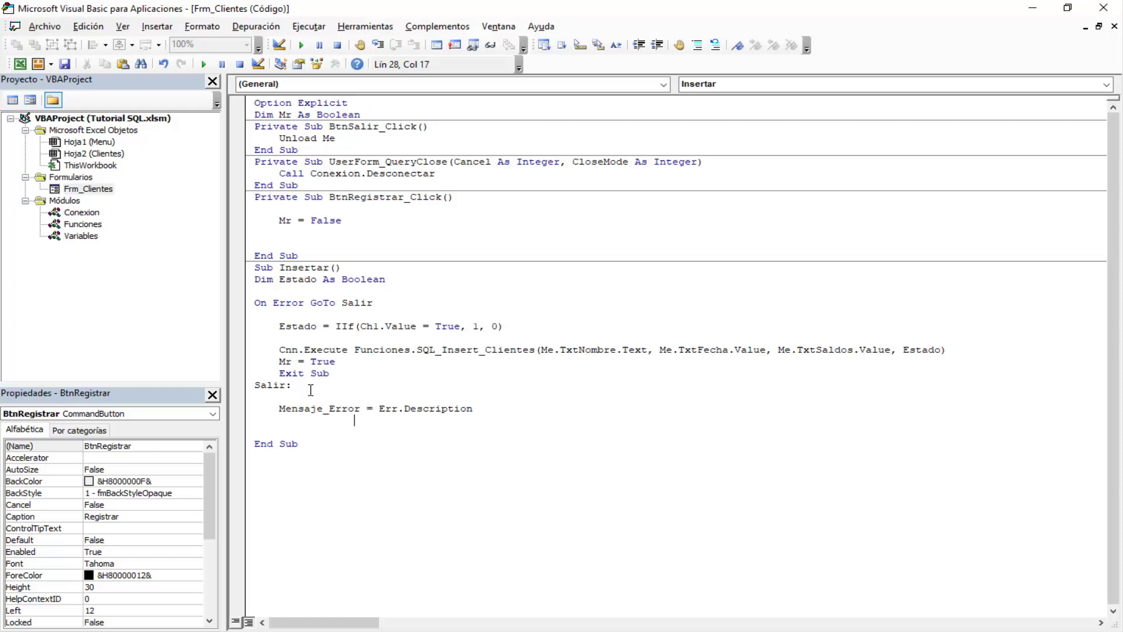
key(Tab)
text(err)
text(.)
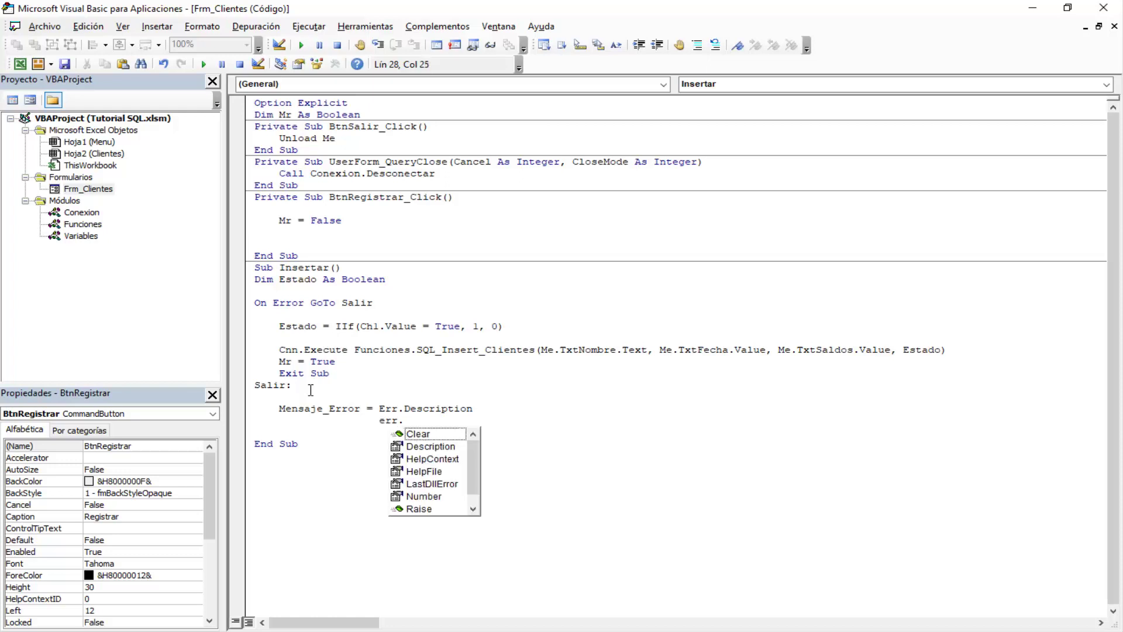
key(Tab)
key(Return)
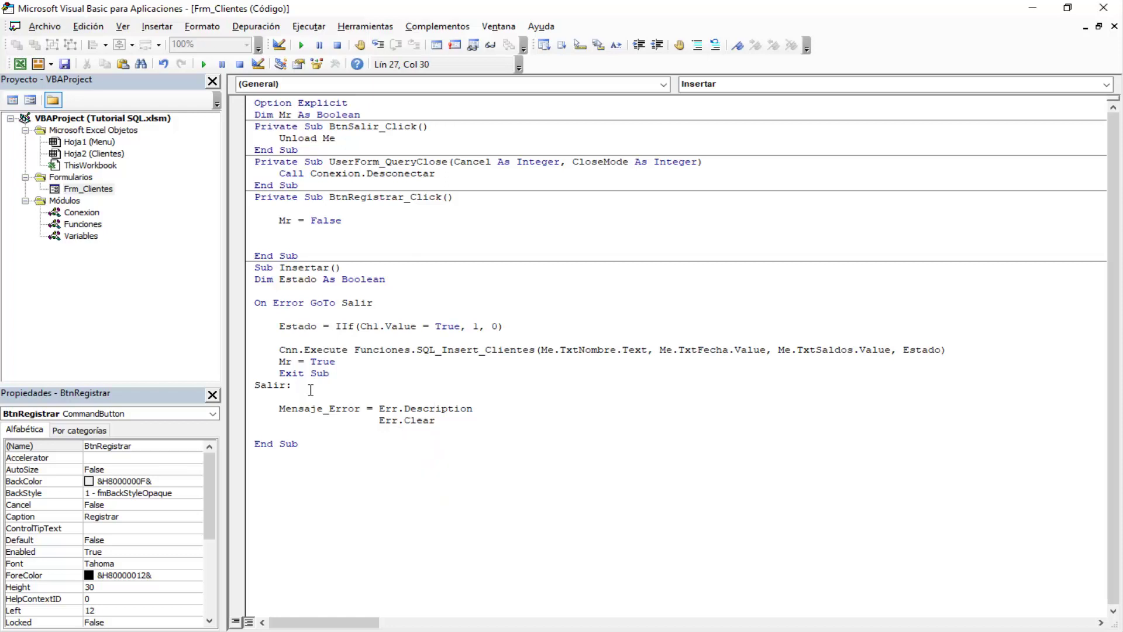
click(442, 407)
Copy the name Insertar from its Sub header and paste it as a call after Mr = False
drag(241, 270, 241, 436)
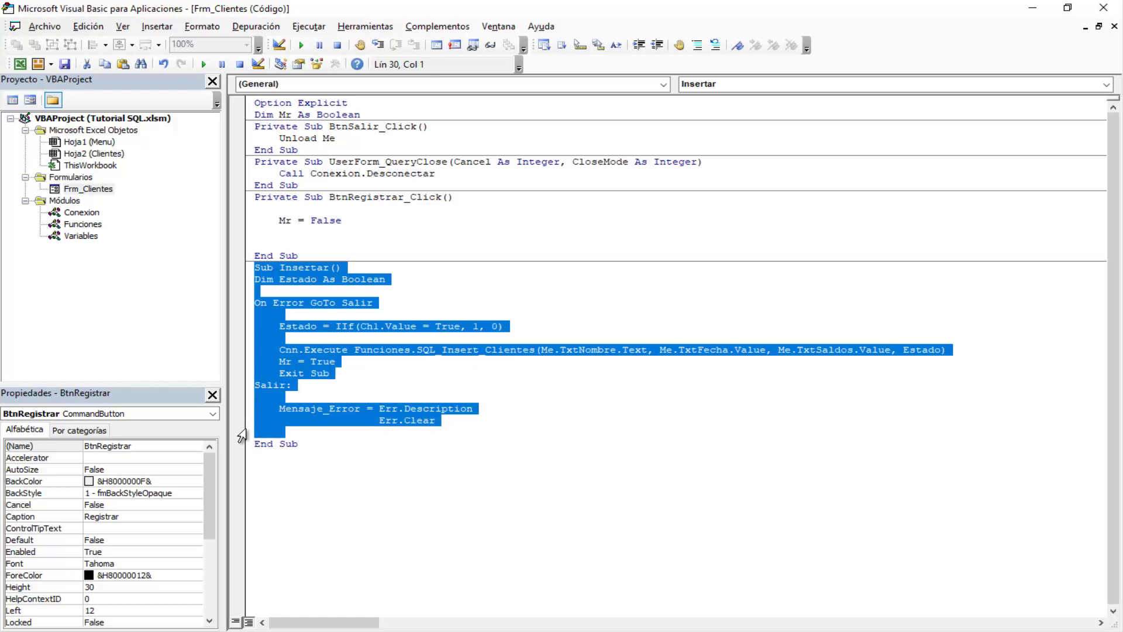
click(375, 448)
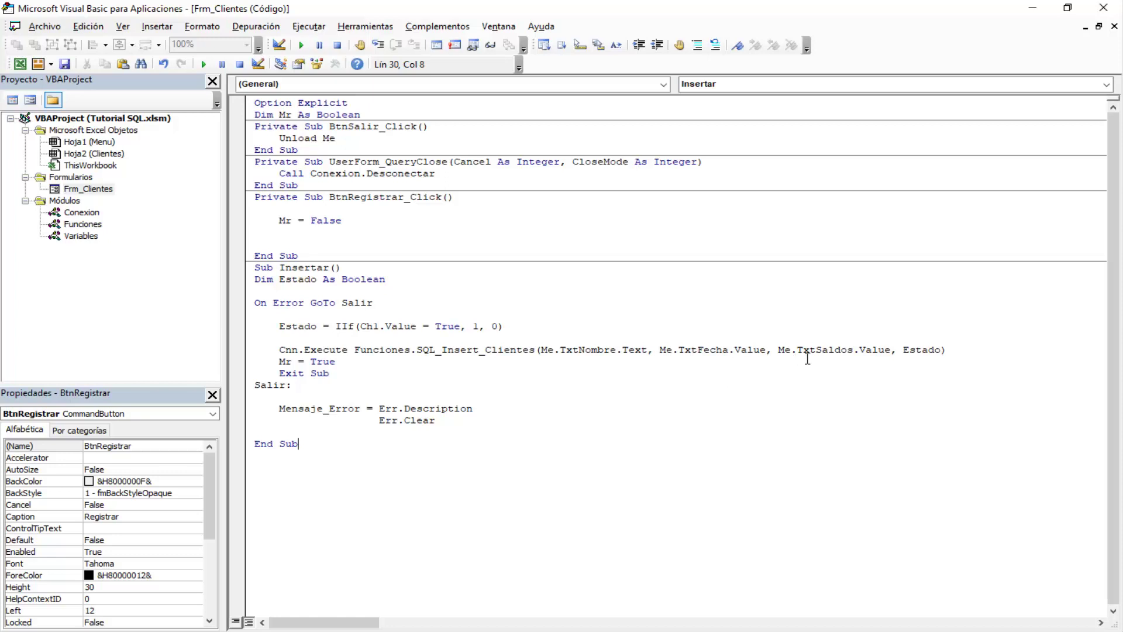
click(667, 409)
drag(246, 267, 249, 443)
click(466, 418)
double_click(304, 266)
right_click(302, 265)
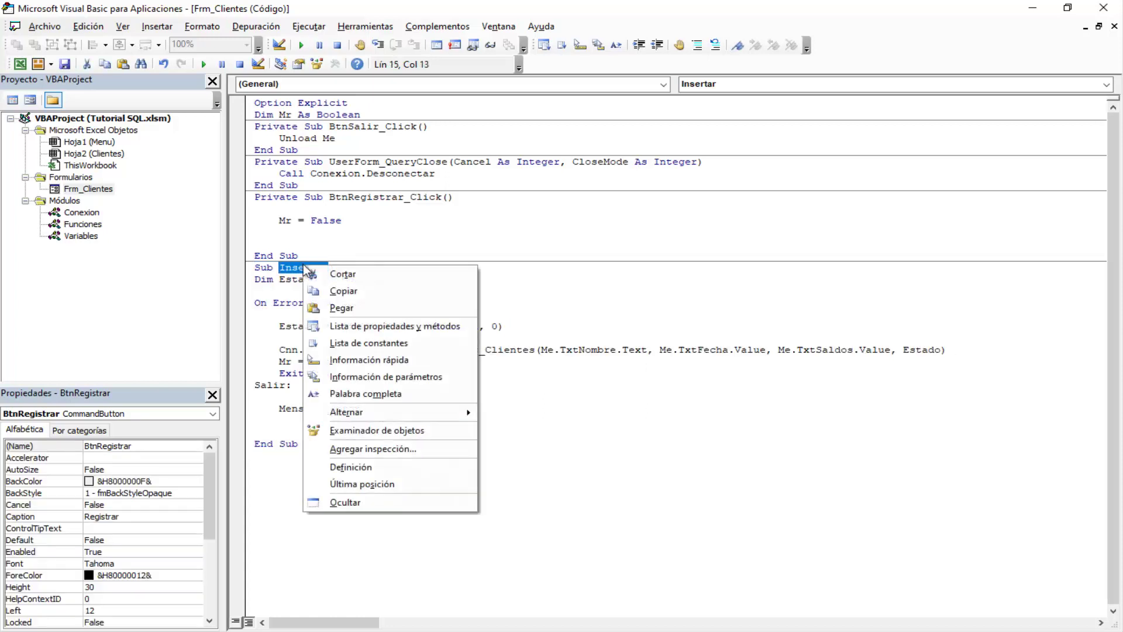
click(342, 291)
click(292, 234)
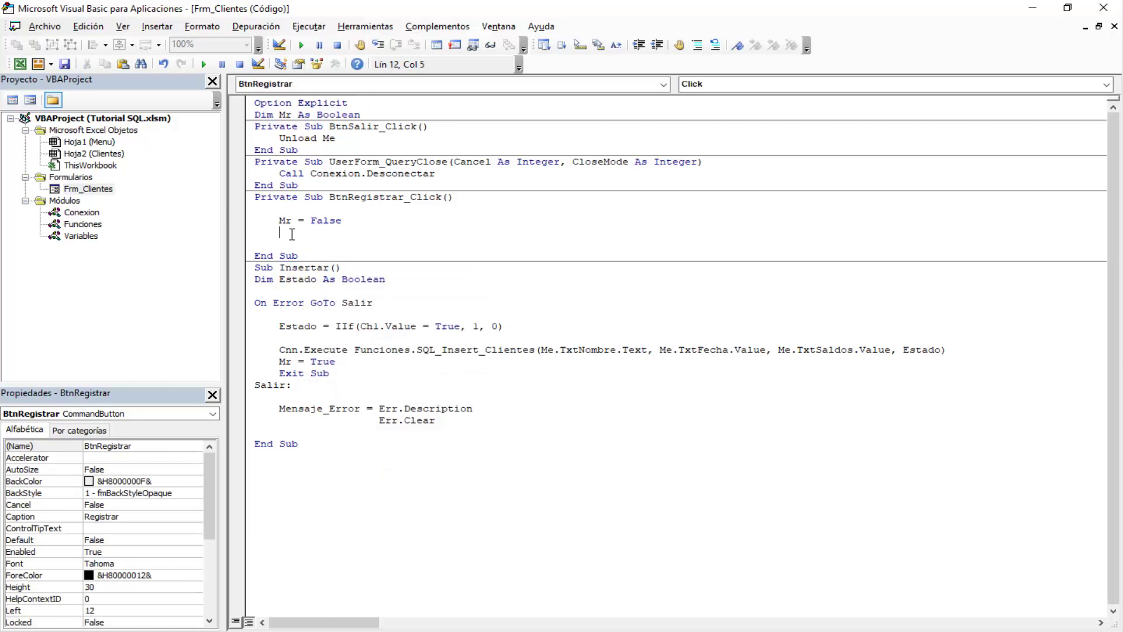
key(ctrl+v)
key(Return)
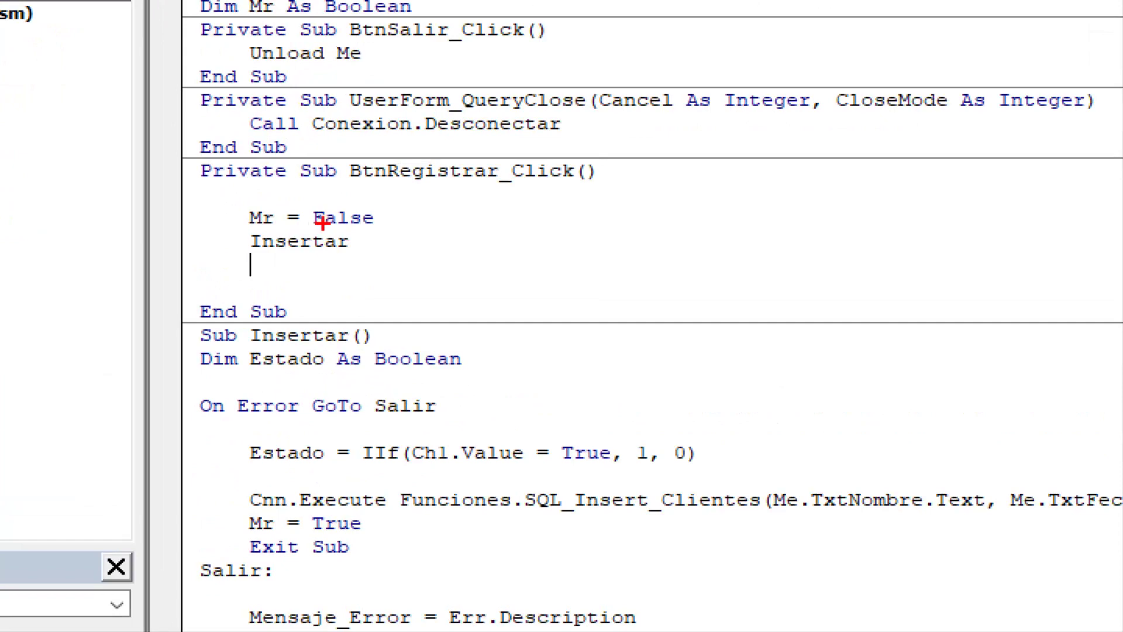
drag(395, 210, 477, 180)
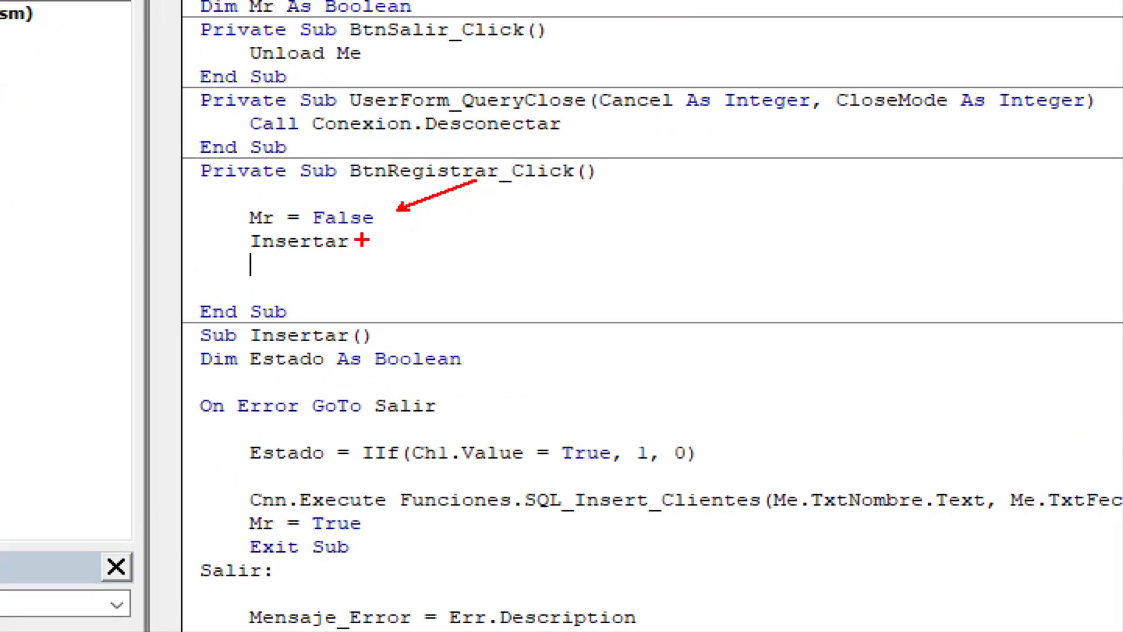
drag(361, 240, 521, 187)
mouse_move(187, 331)
mouse_down()
mouse_move(597, 631)
mouse_move(731, 631)
mouse_up()
drag(472, 524, 397, 529)
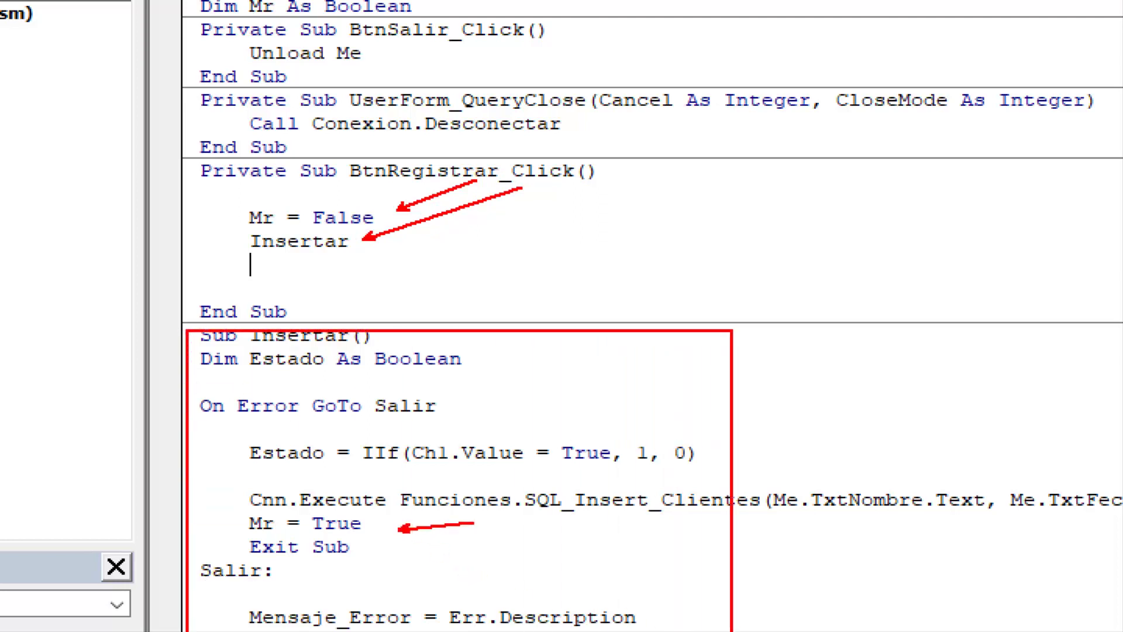
drag(223, 532, 374, 557)
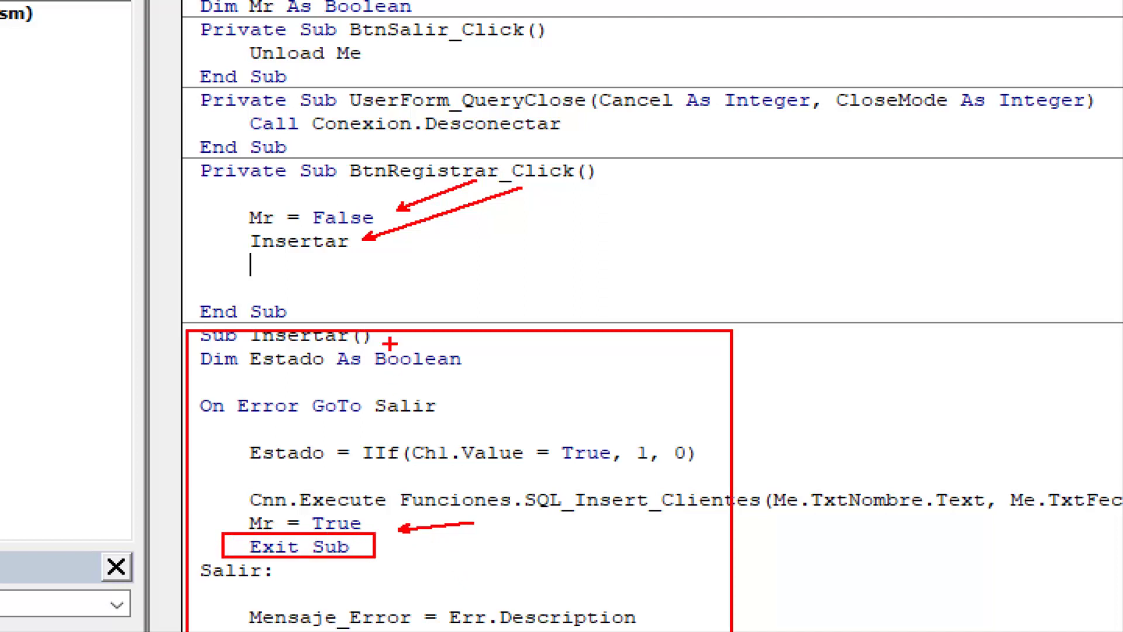
drag(482, 308, 397, 337)
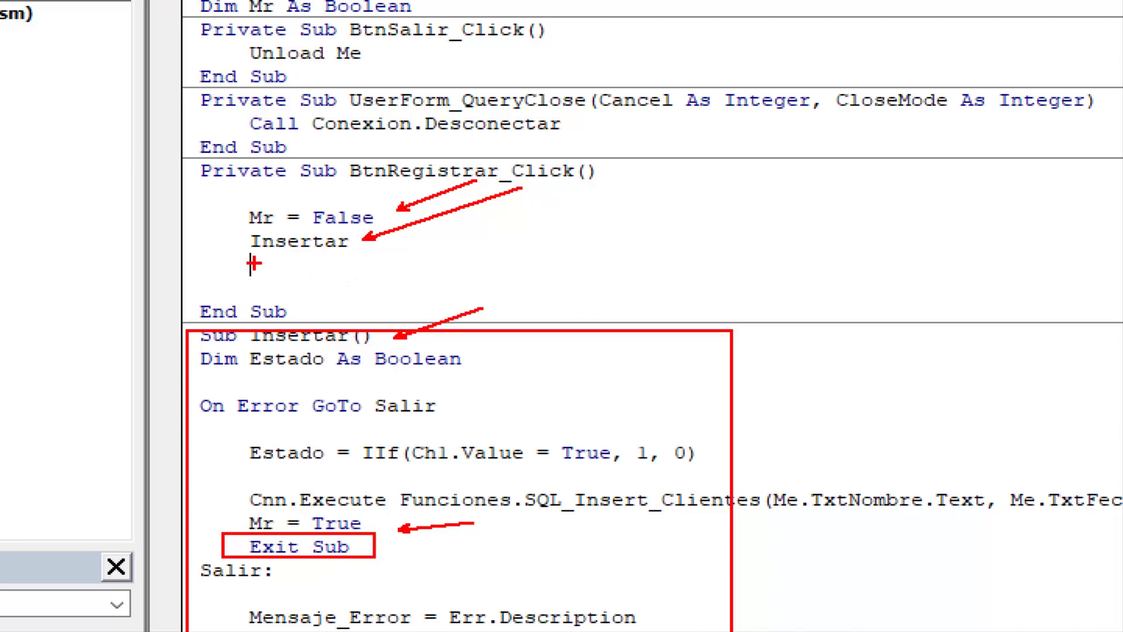
drag(253, 263, 660, 263)
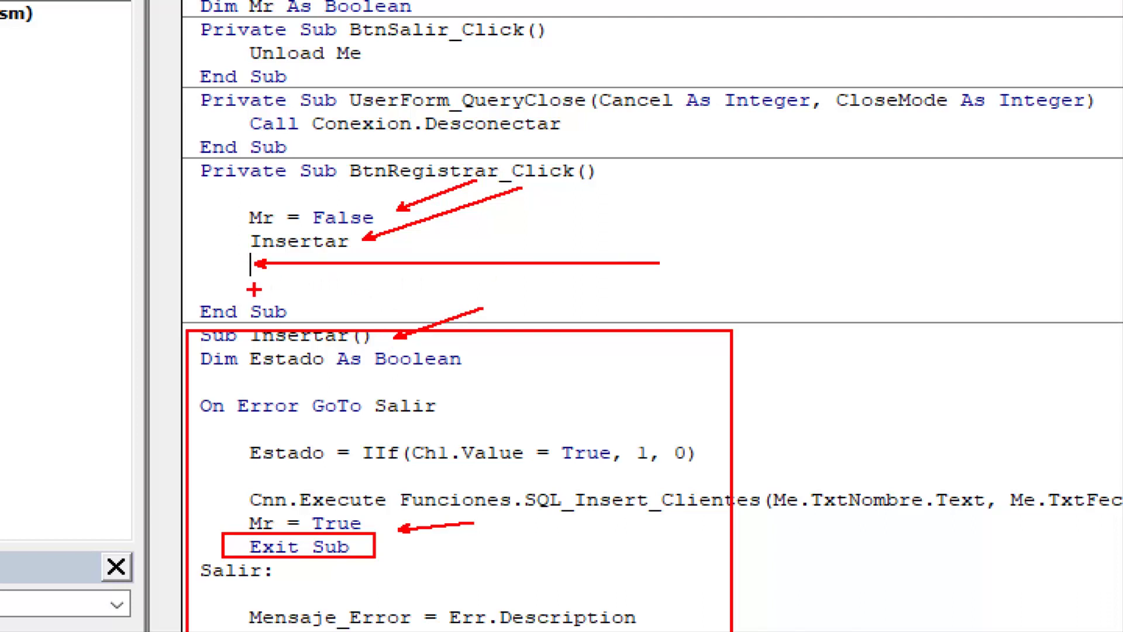
drag(254, 289, 682, 290)
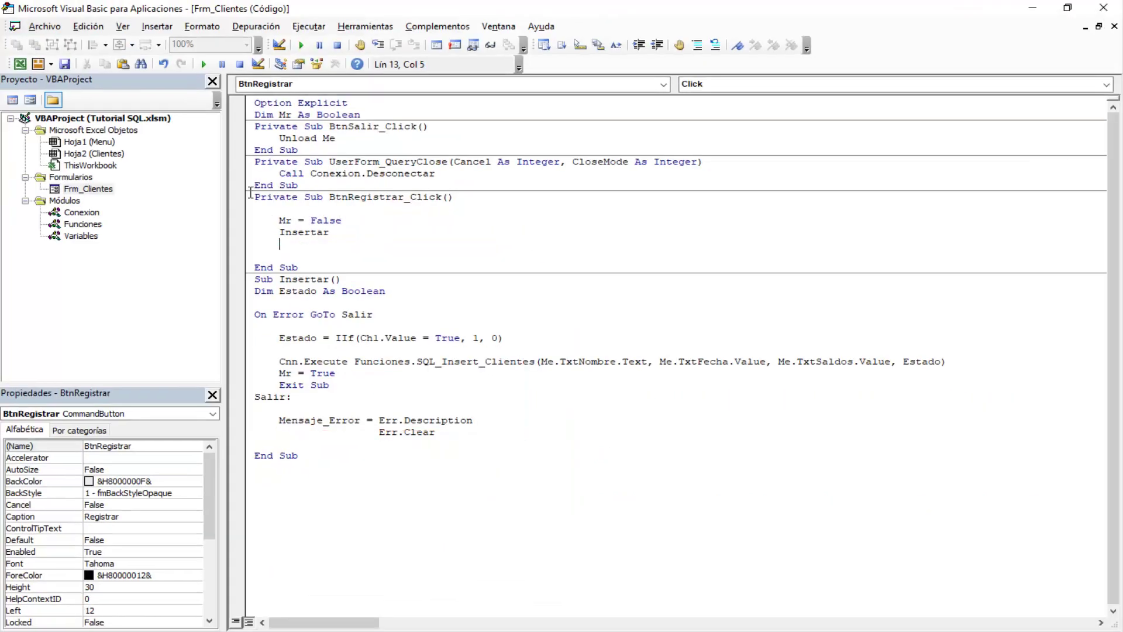
Add If Mr = True Then MsgBox "Datos insertados satisfactoriamente", vbInformation
text(if )
text(mr=T)
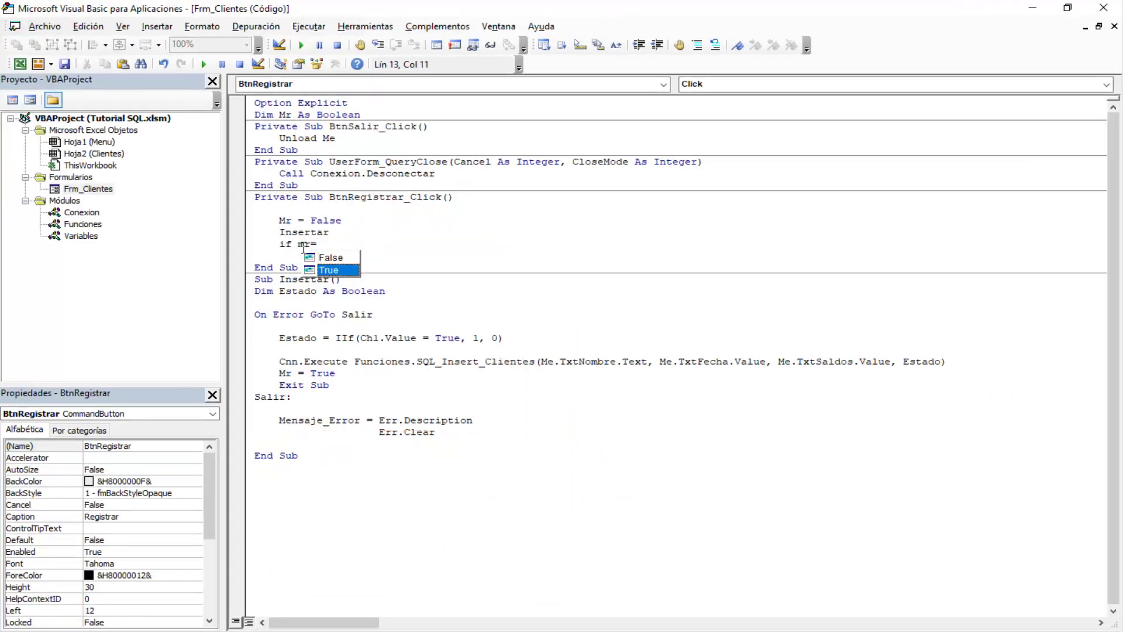
text(rue then m)
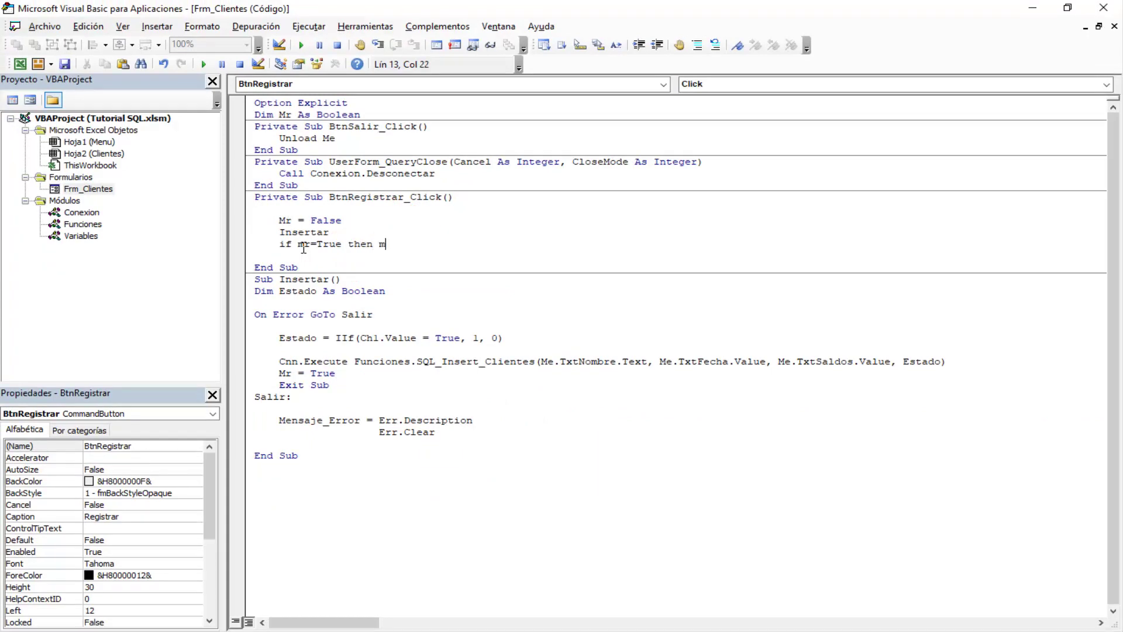
text(sgbox"")
key(BackSpace)
text(Datos )
text(insert)
text(ados sati)
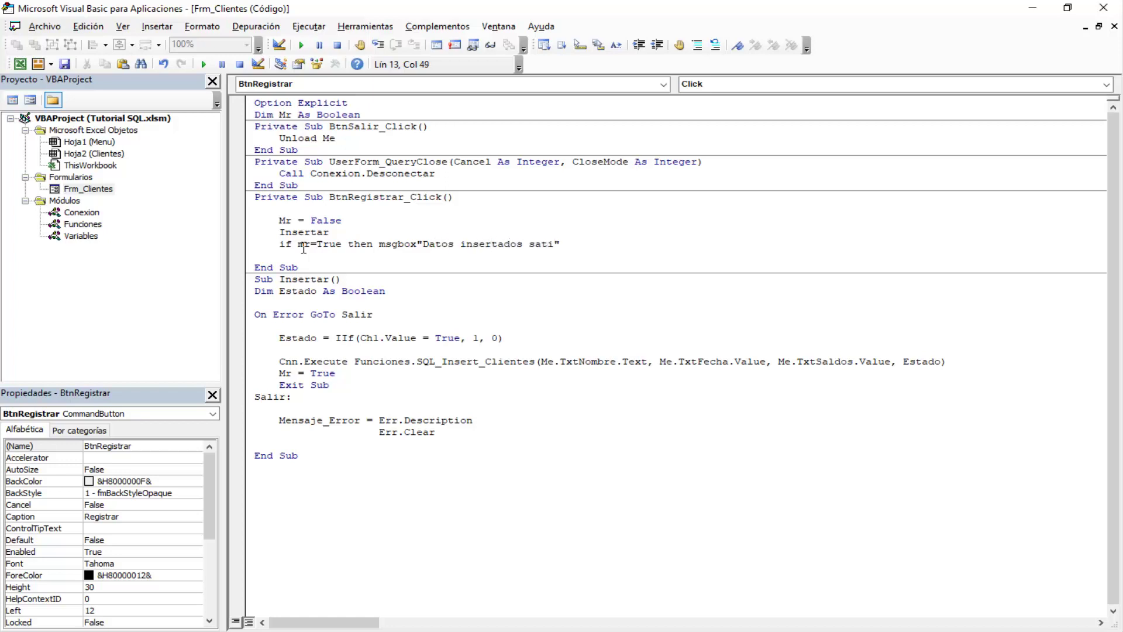
text(sfactoria)
text(mente")
text(, vbIn)
key(Tab)
key(Return)
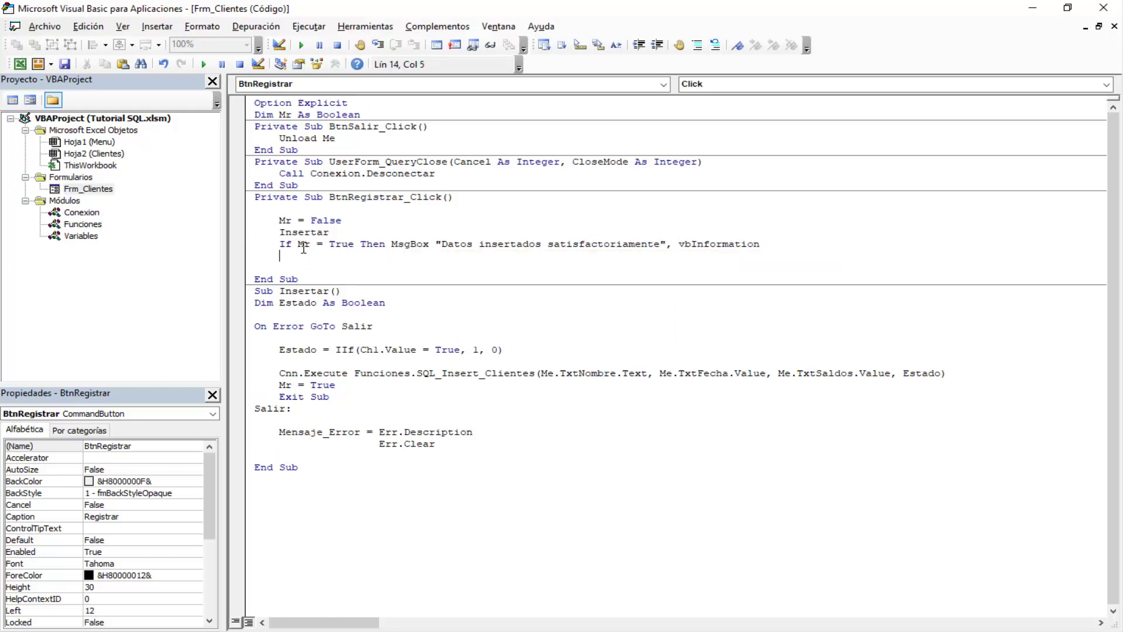
Add If Mr = False Then MsgBox Mensaje_Error, vbCritical
text(if mr)
text(=False then )
text(msgbo)
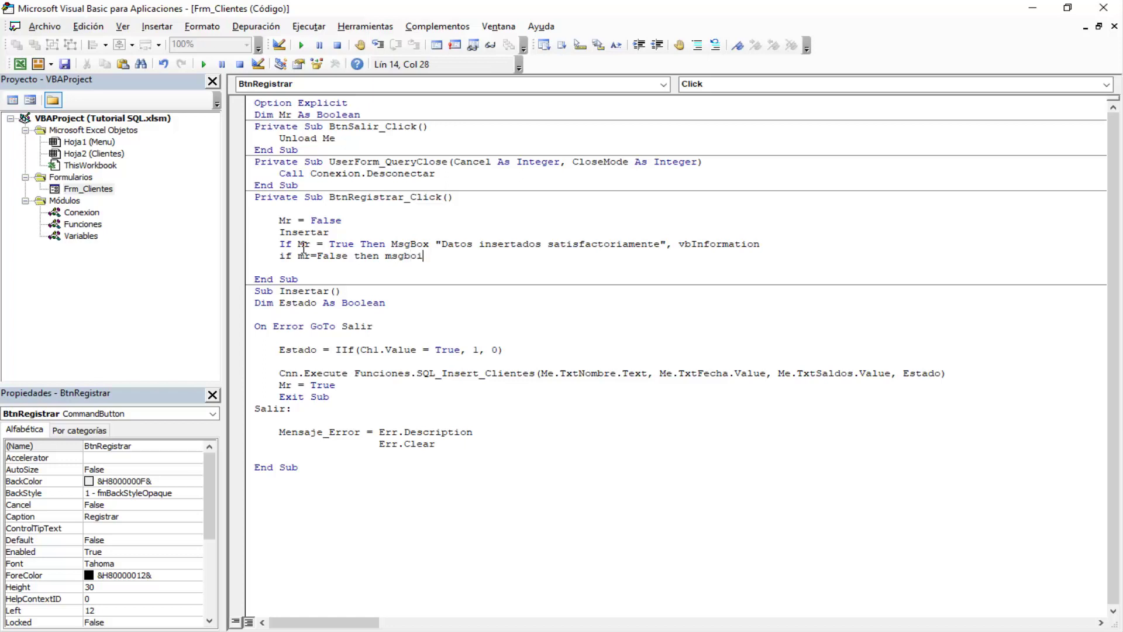
text(x)
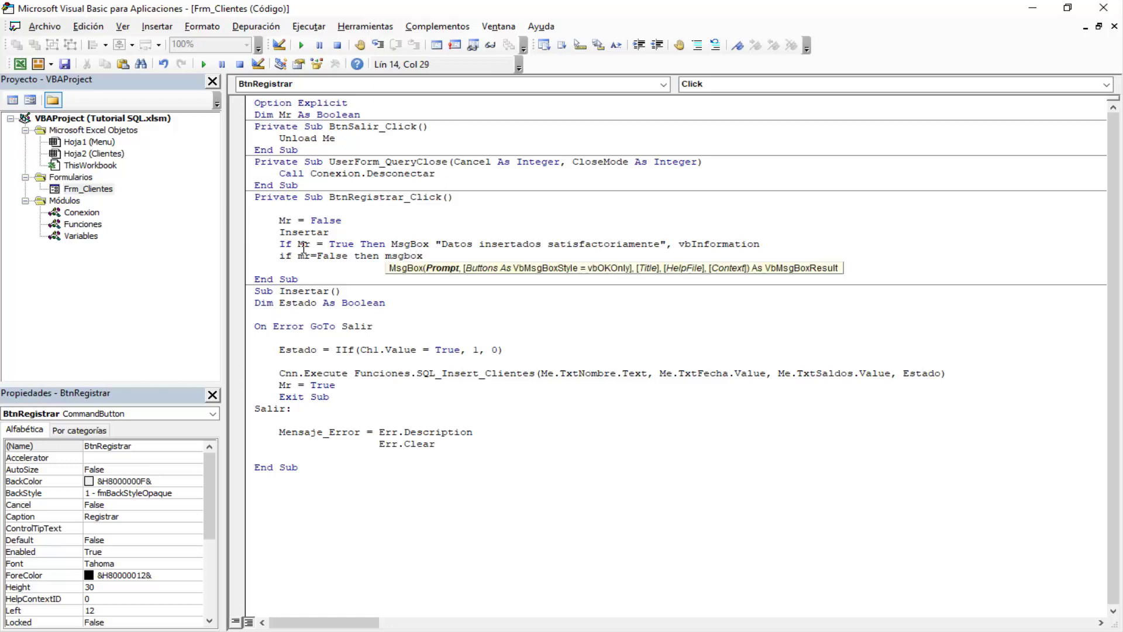
text( mens)
text(aje_error)
text(,vbc)
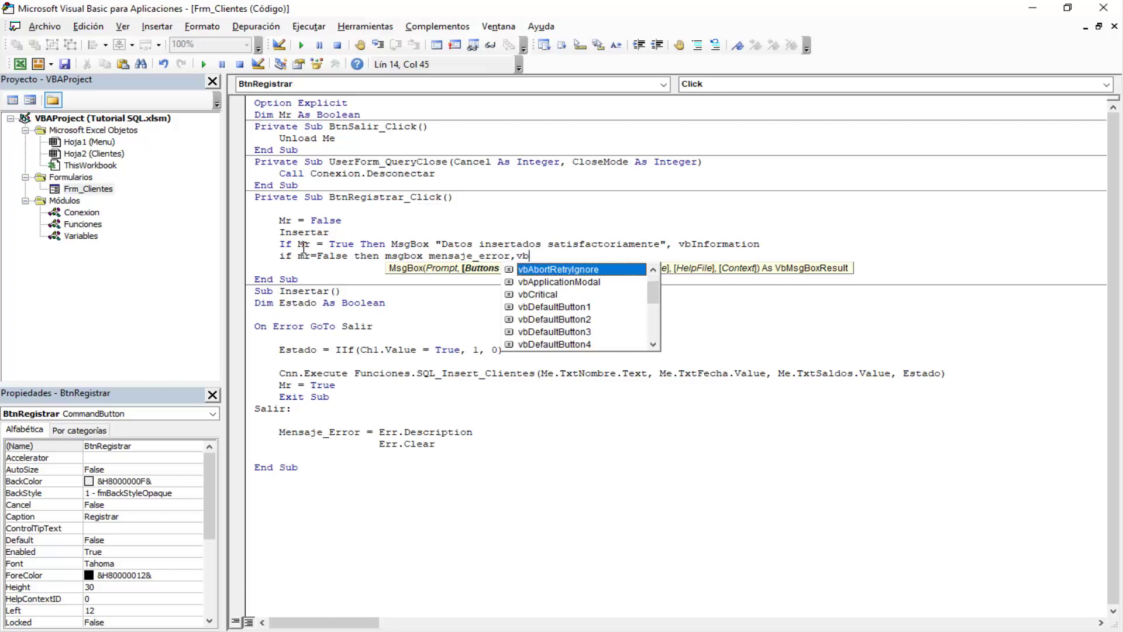
key(Tab)
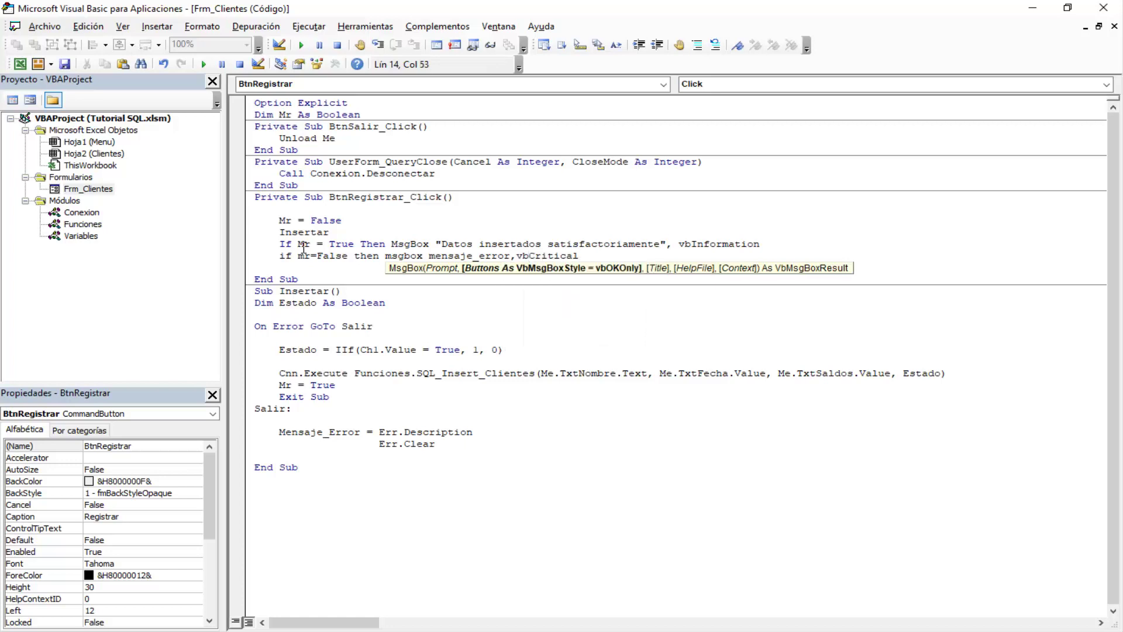
key(Down)
key(Down)
key(Up)
key(Up)
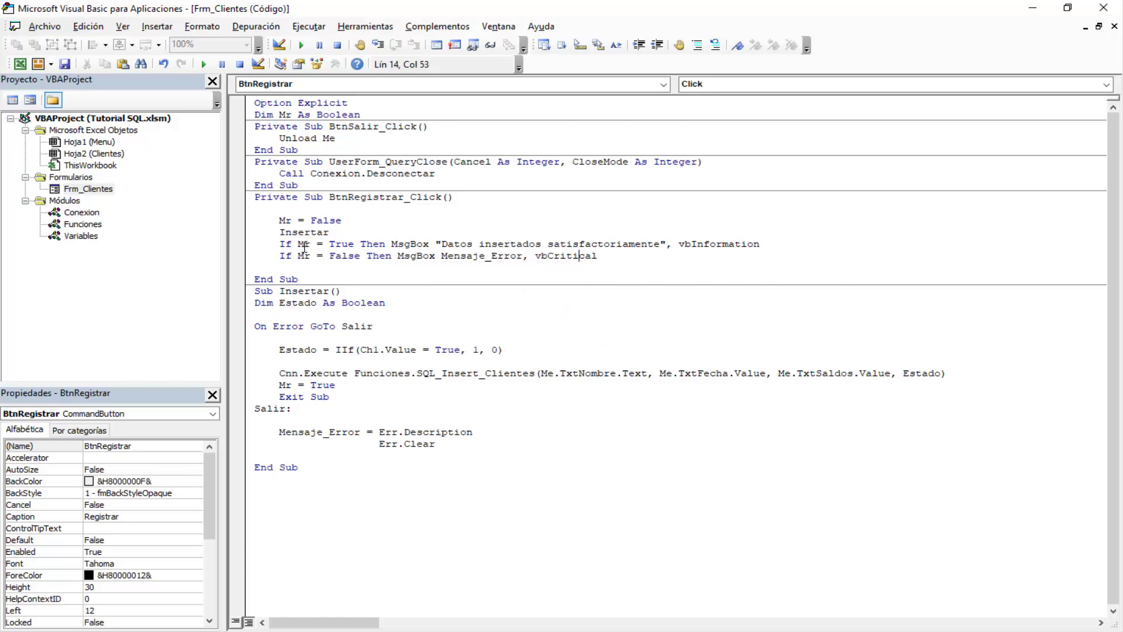
Save the code and set a breakpoint on Private Sub BtnRegistrar_Click()
click(65, 63)
click(513, 209)
click(237, 197)
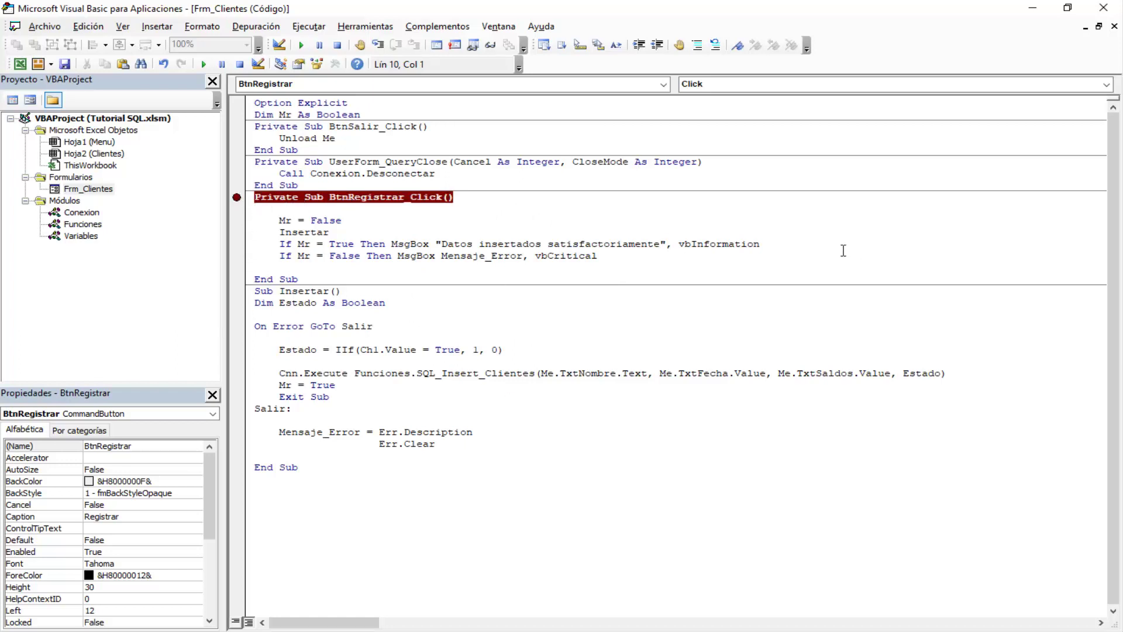
Minimize the VBA editor and switch to the Menu sheet of the Tutorial SQL workbook
click(1038, 14)
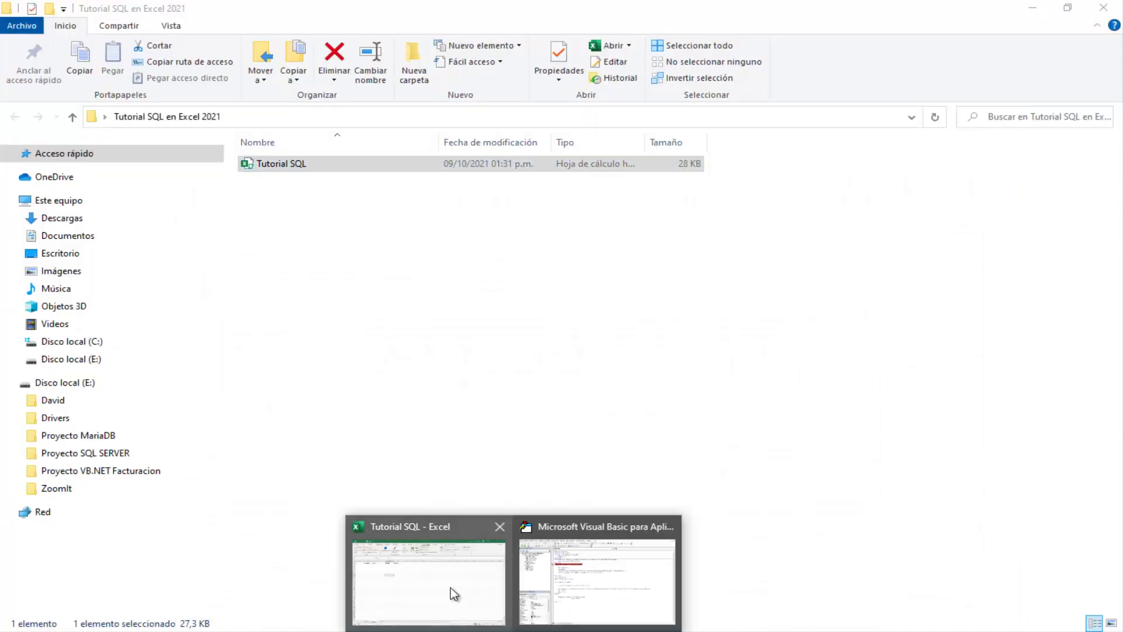
click(451, 590)
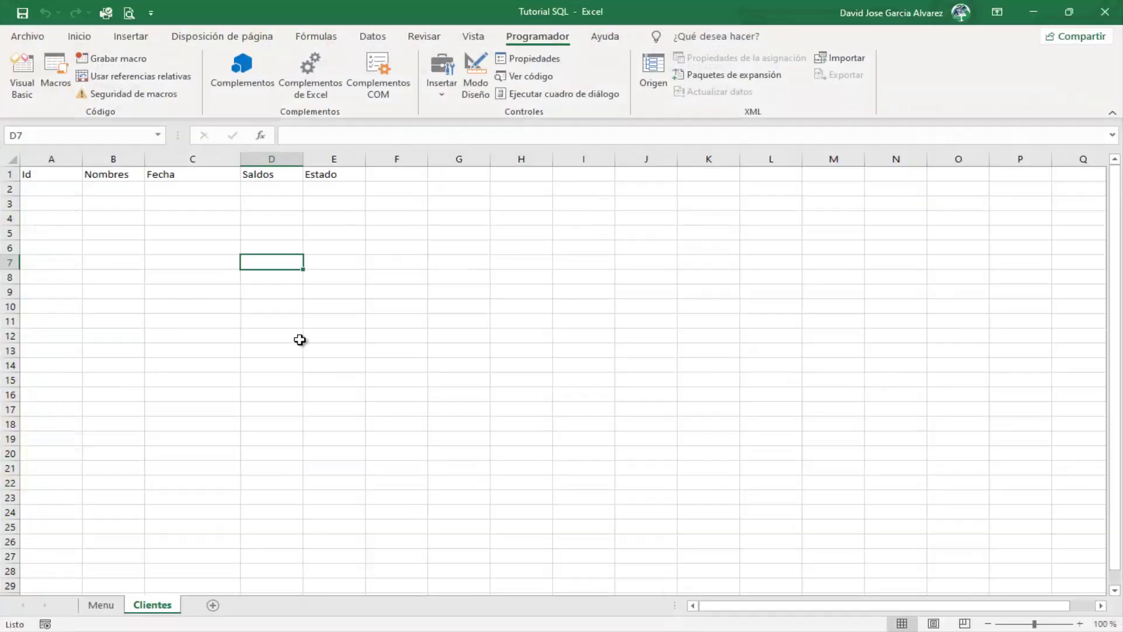
click(107, 190)
click(100, 604)
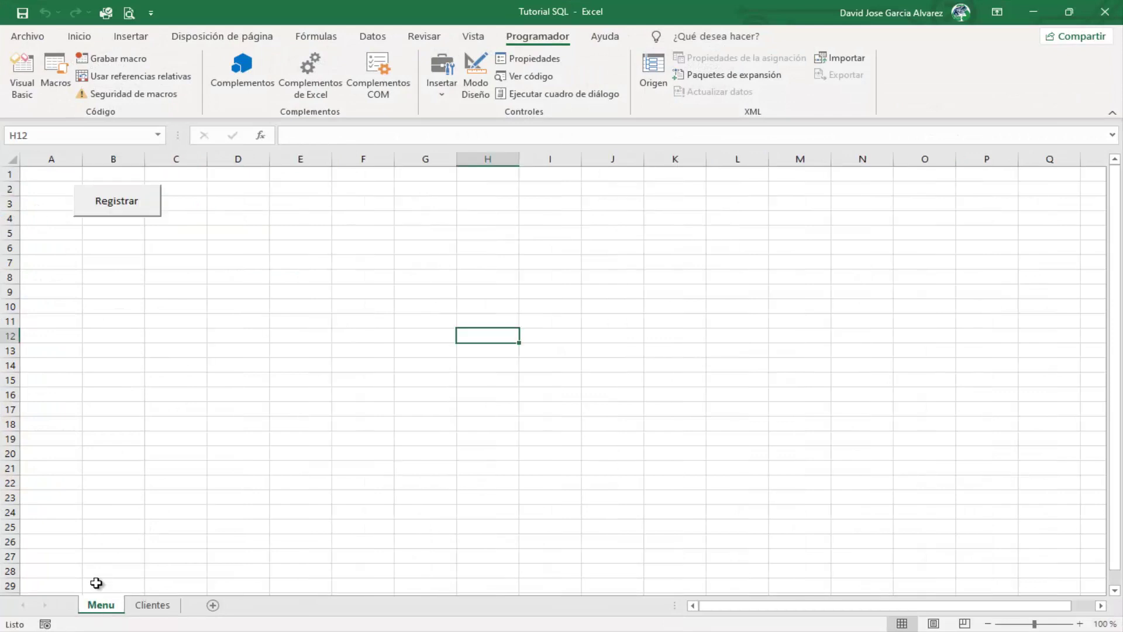
click(238, 422)
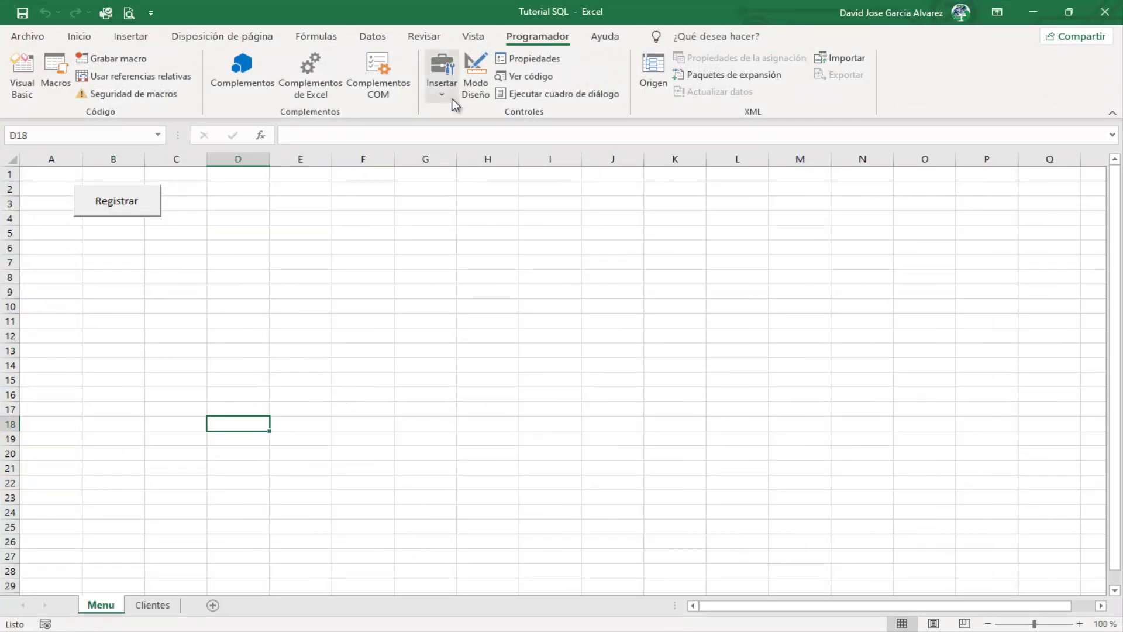
Turn on design mode, review the Registrar button's code, and minimize the editor again
click(470, 91)
double_click(122, 203)
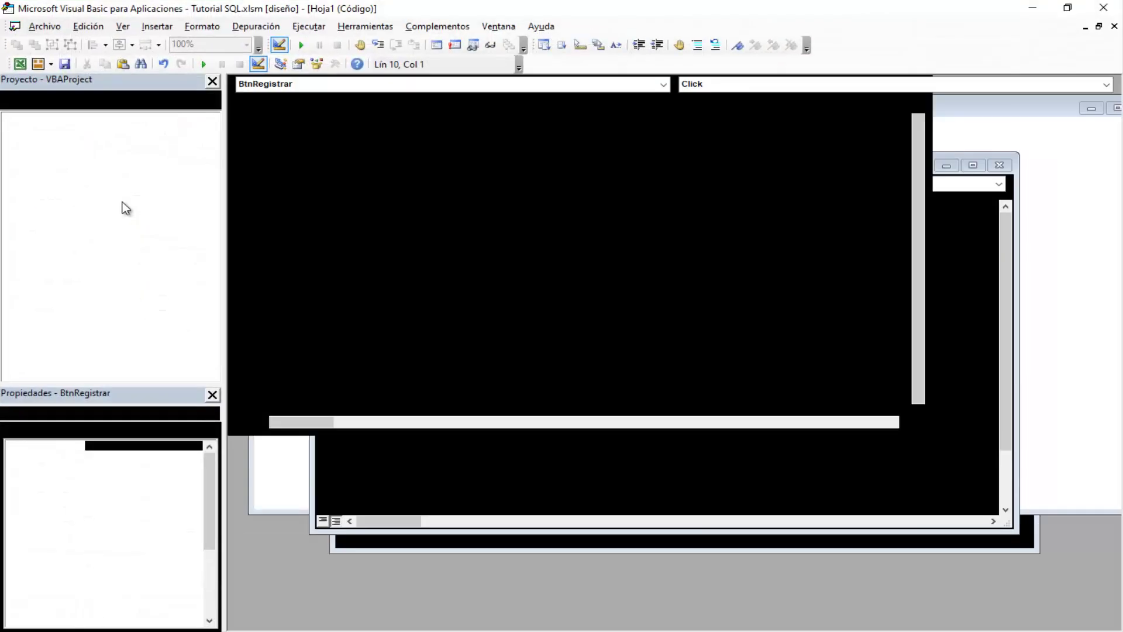
click(242, 134)
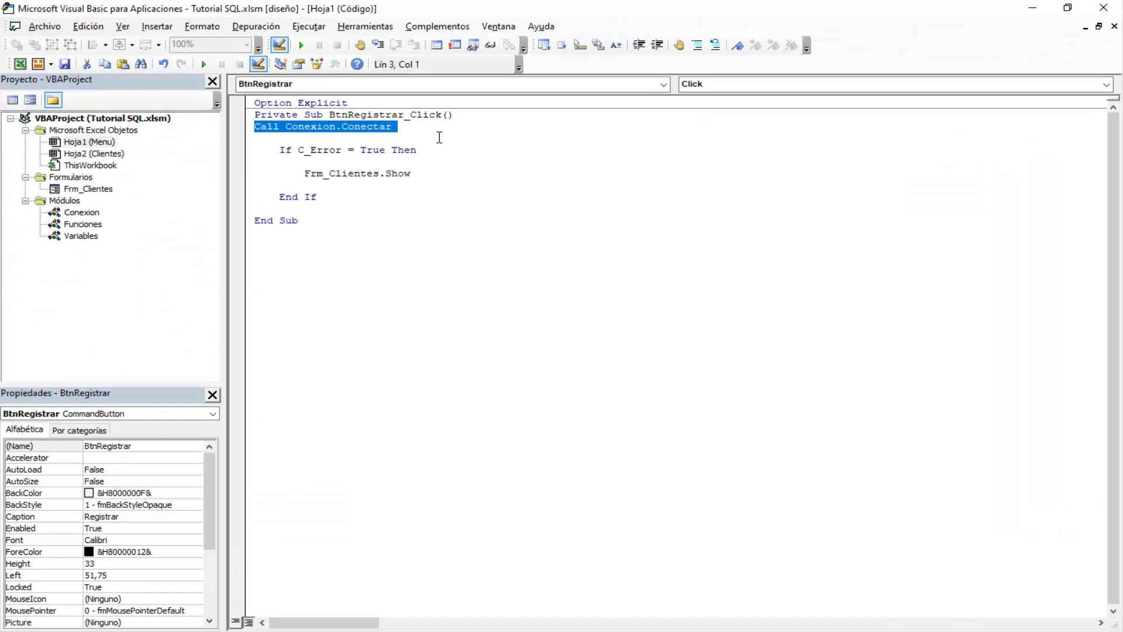
double_click(324, 151)
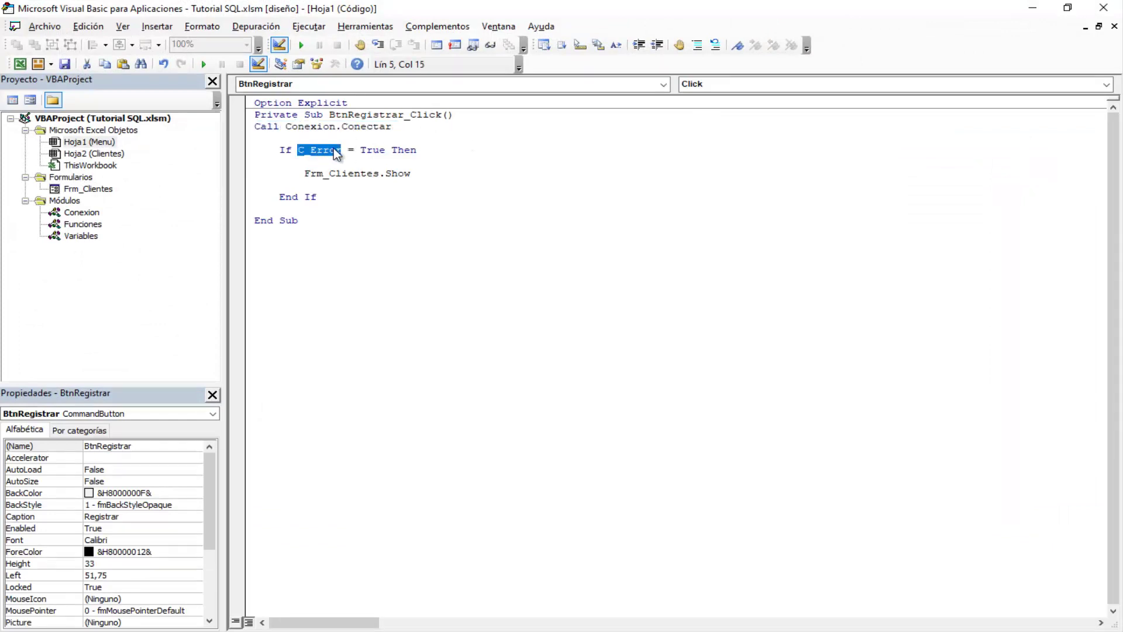
click(372, 151)
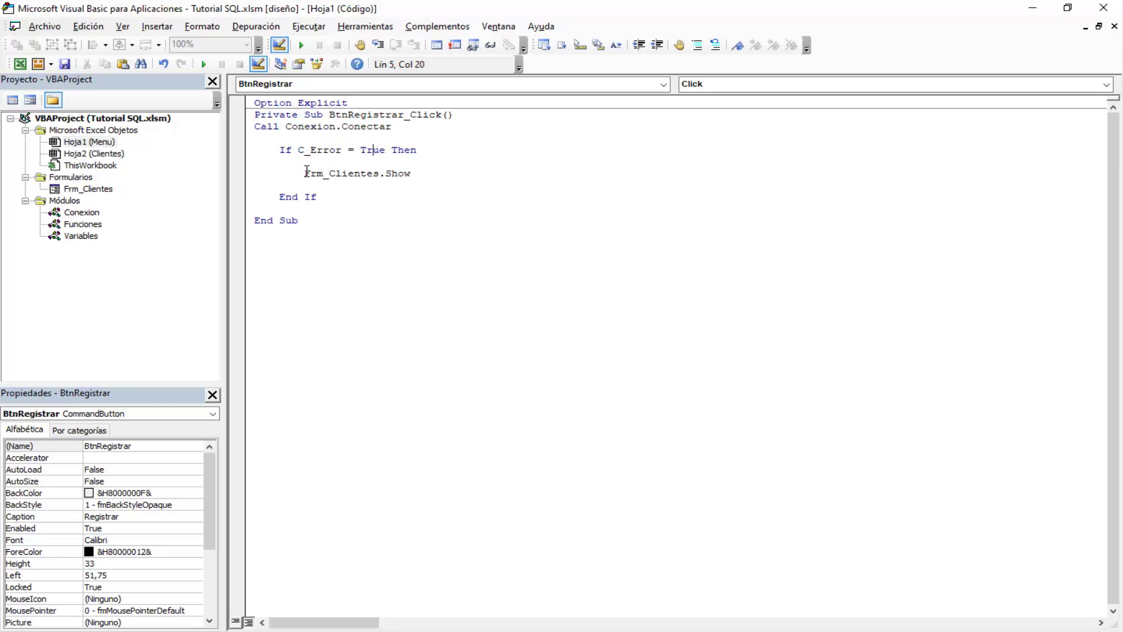
click(427, 173)
click(391, 192)
click(1034, 18)
Leave design mode and open the Registro de Clientes form with test entries typed in
click(478, 94)
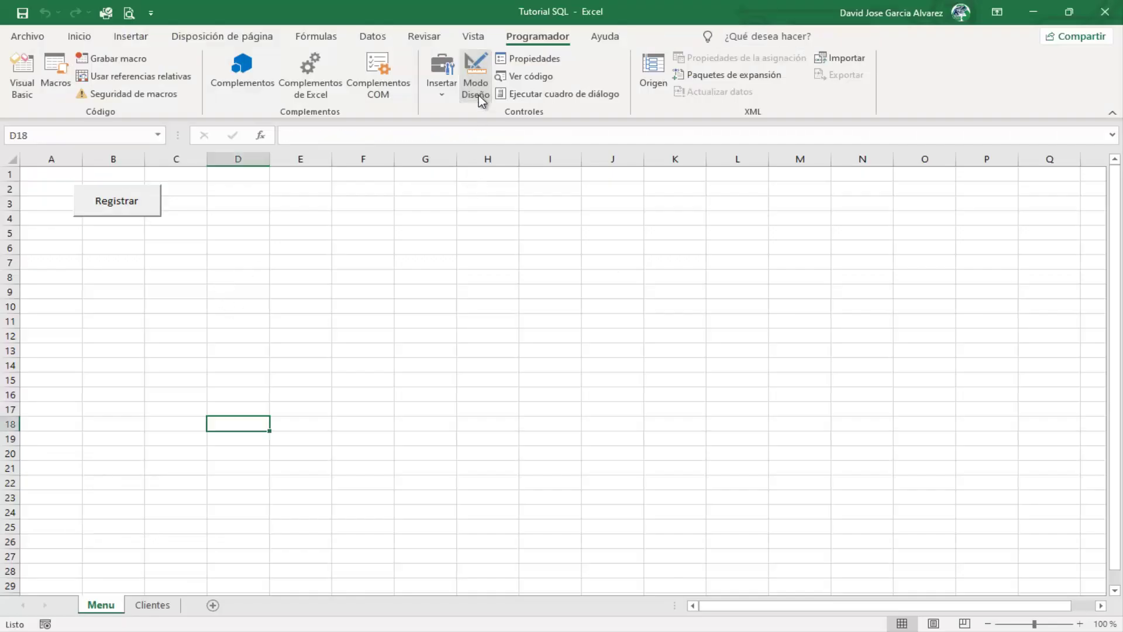
click(136, 211)
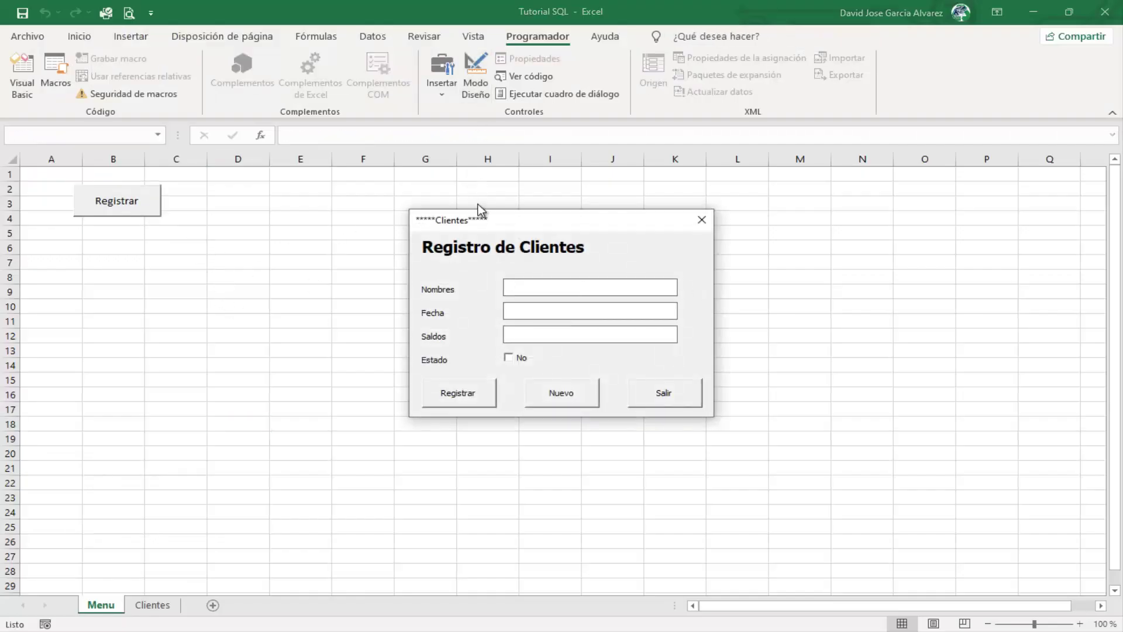
drag(560, 222, 504, 218)
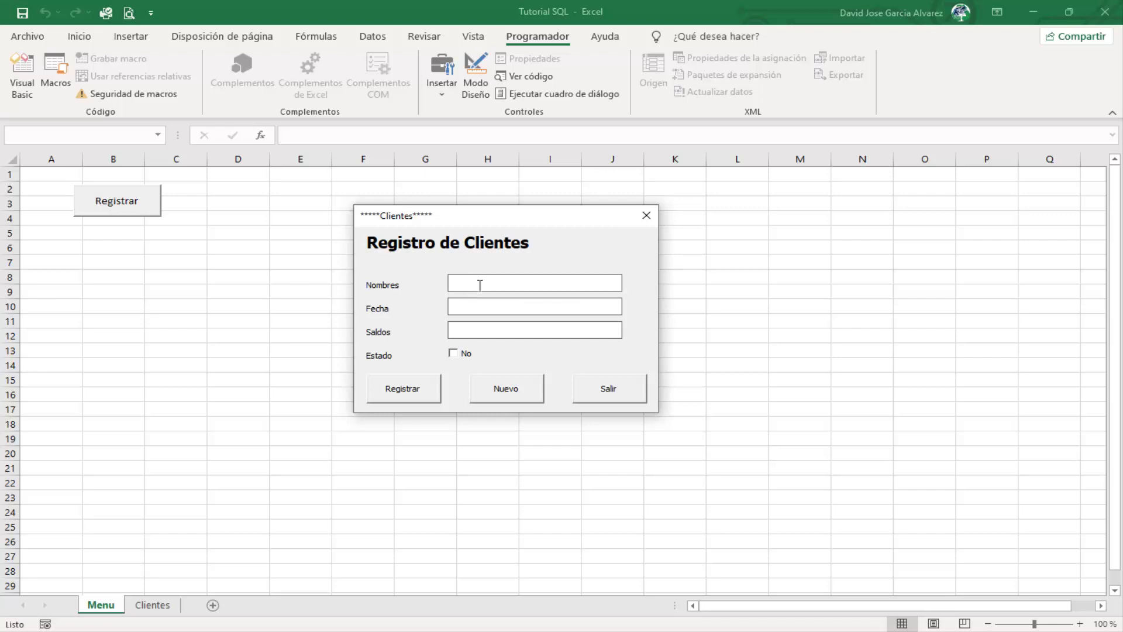
text(Eco)
text(Exo)
text(15/)
text(2/2021)
Tick and untick the Estado checkbox, then close the form
click(469, 354)
click(467, 351)
click(645, 216)
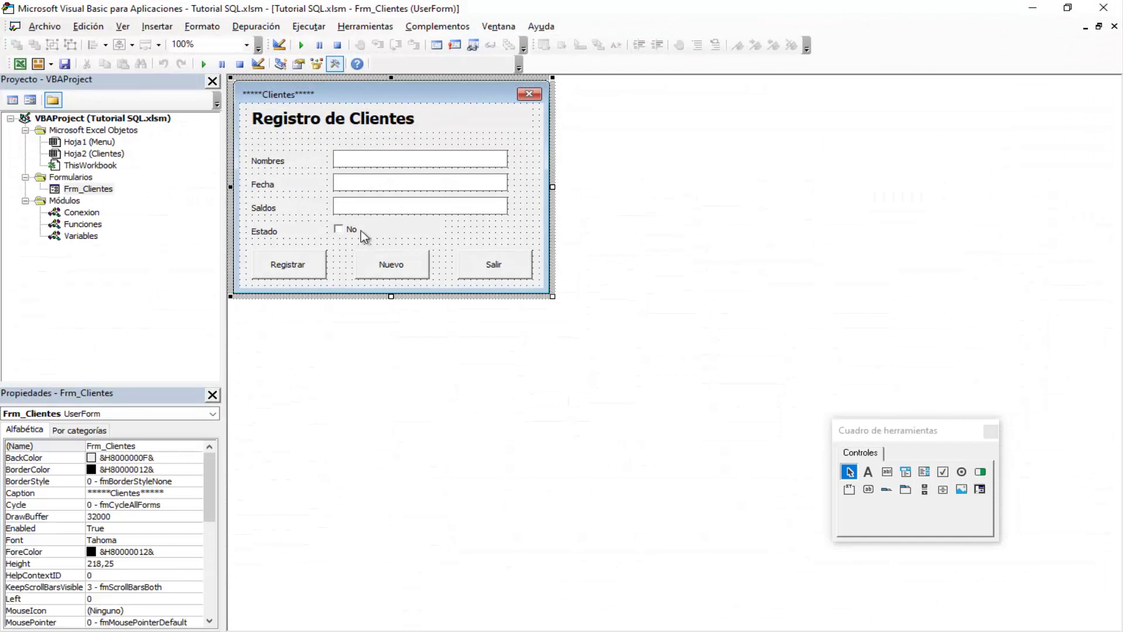
Create the Estado checkbox's Ch1_Click handler and remove the blank lines around it
double_click(360, 230)
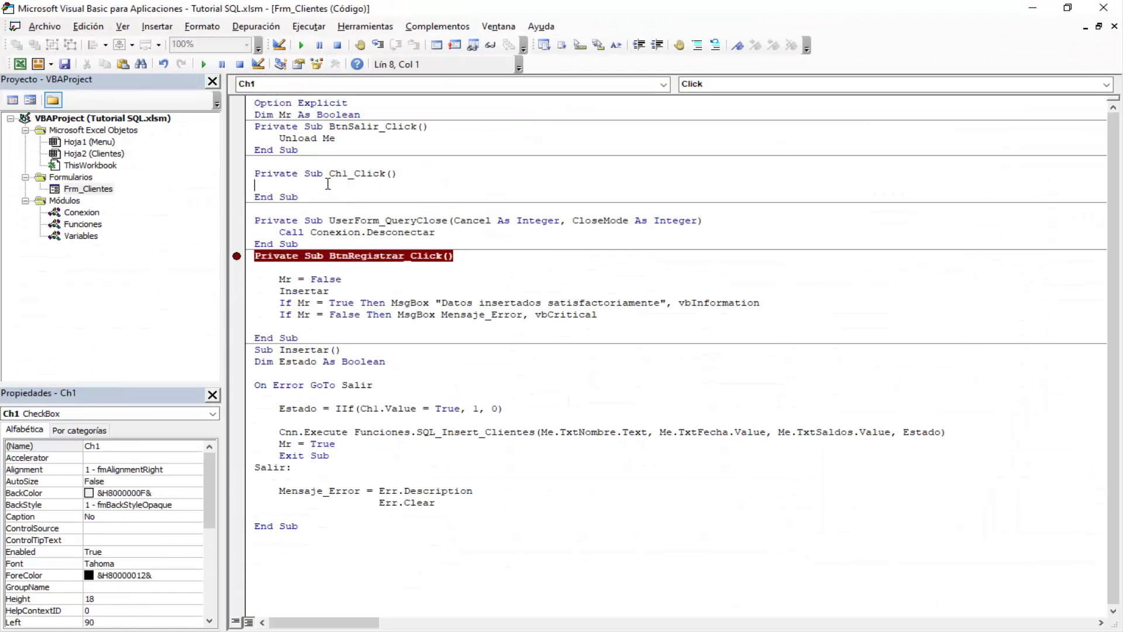
key(Delete)
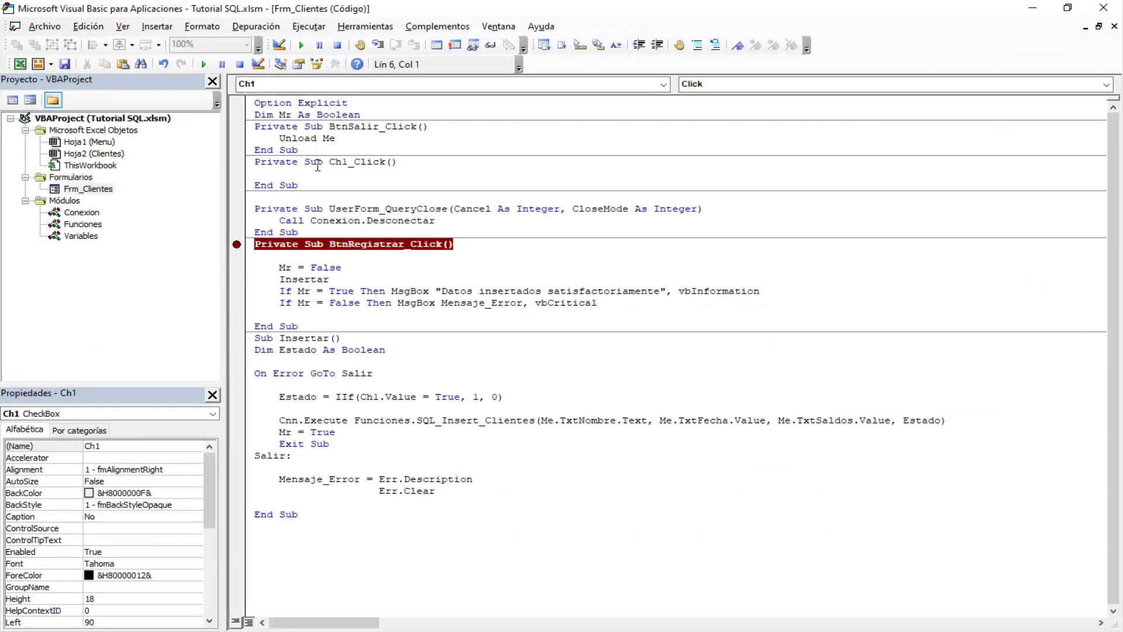
key(Down)
key(Down)
key(Down)
key(BackSpace)
key(Up)
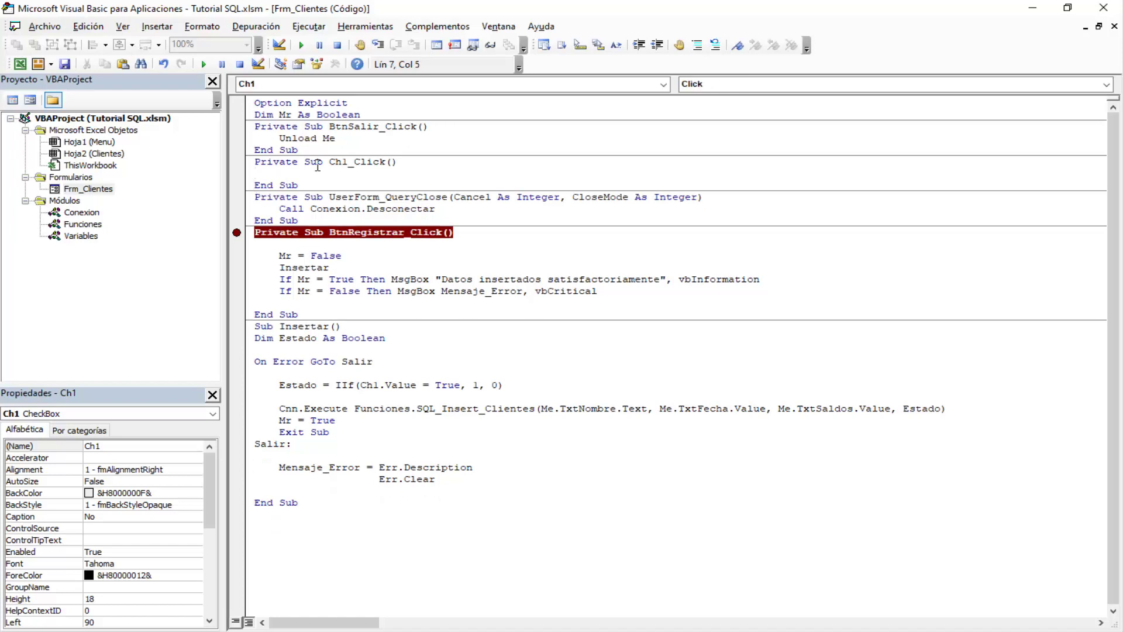
Write Ch1.Caption = IIf(Ch1.Value = True, "Si", "No") in Ch1_Click
text(ch1.)
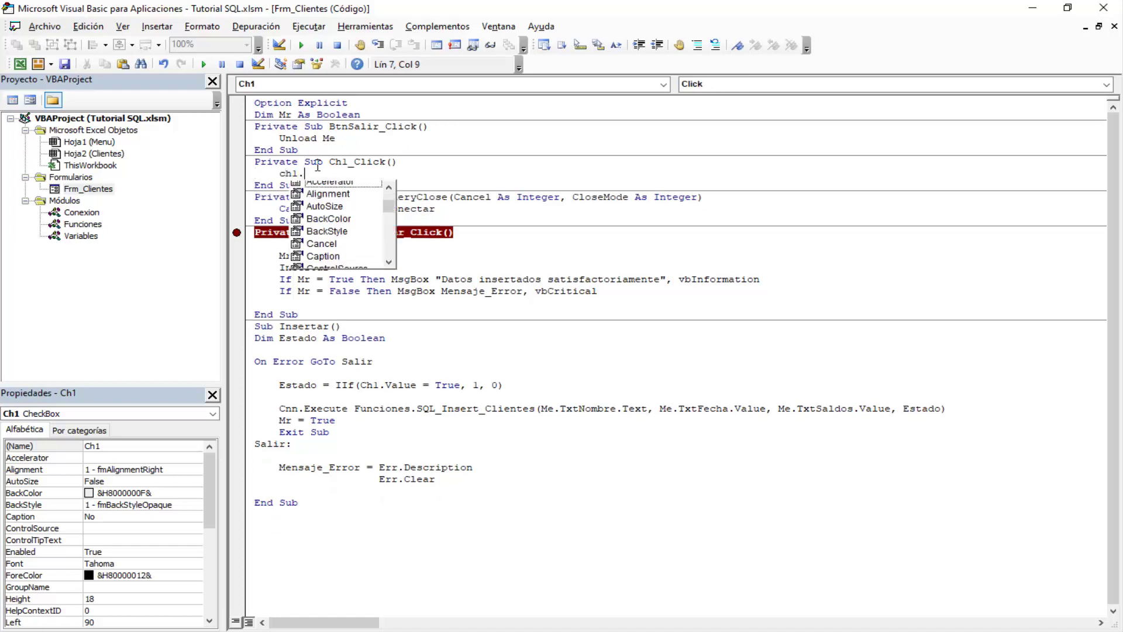
text(cap)
key(Tab)
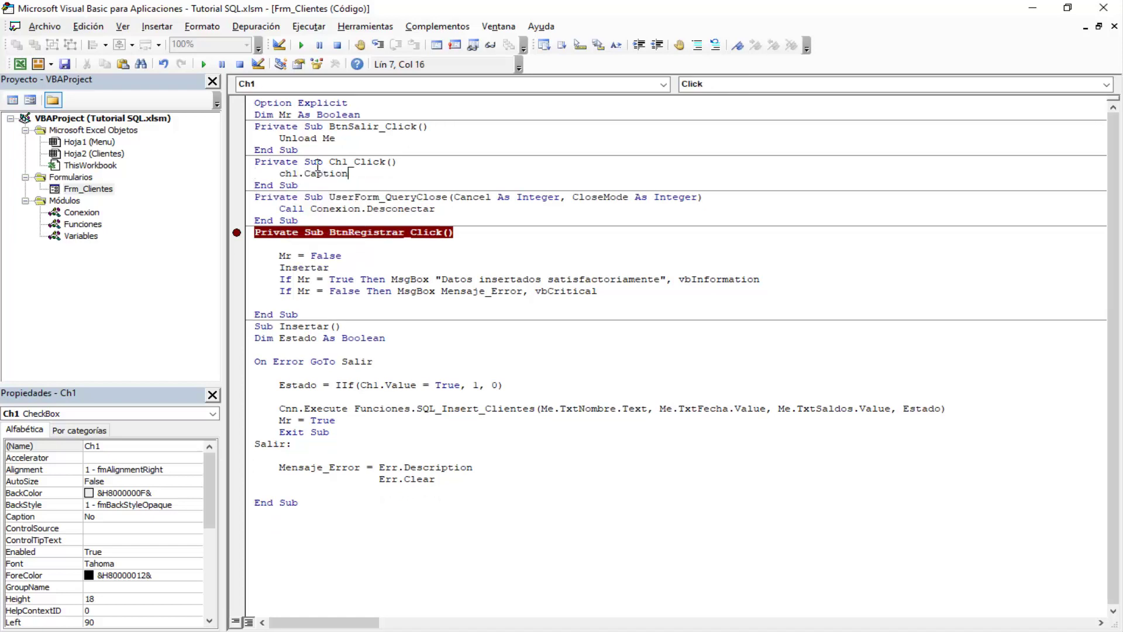
text(=iif)
text(()
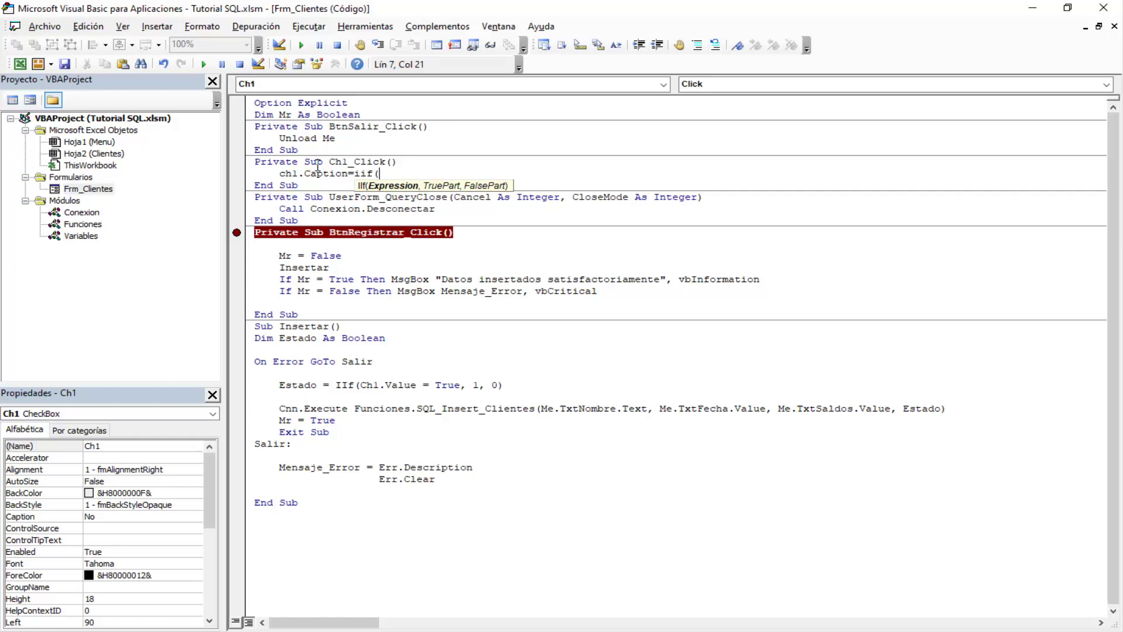
text(ch1)
text(.Value)
text(=true,)
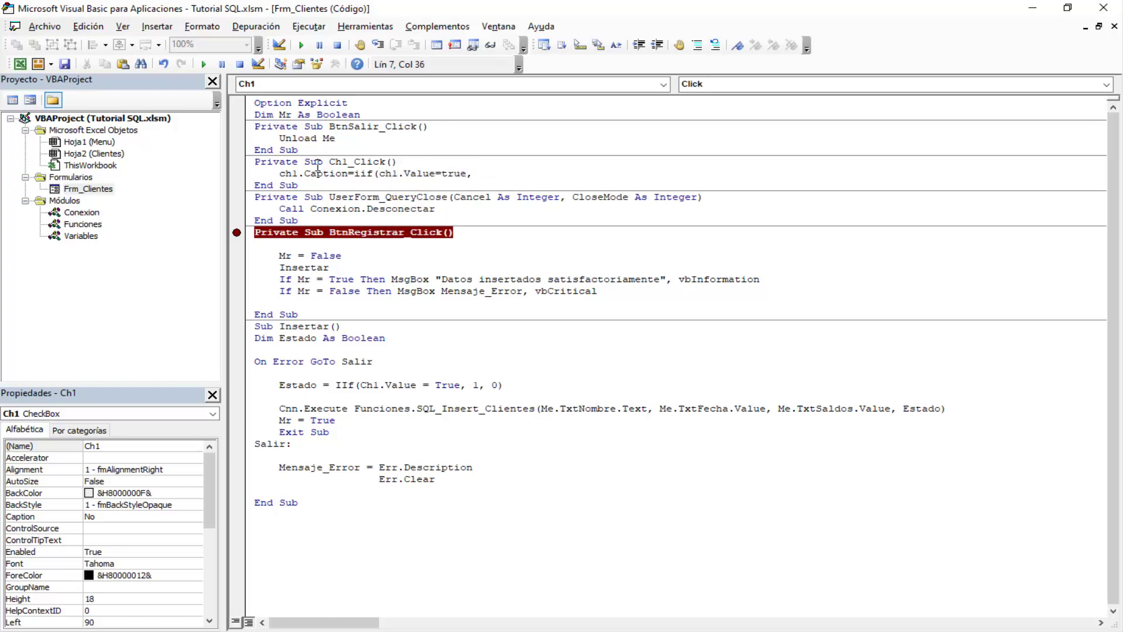
text("Si",")
text(No)
key(Down)
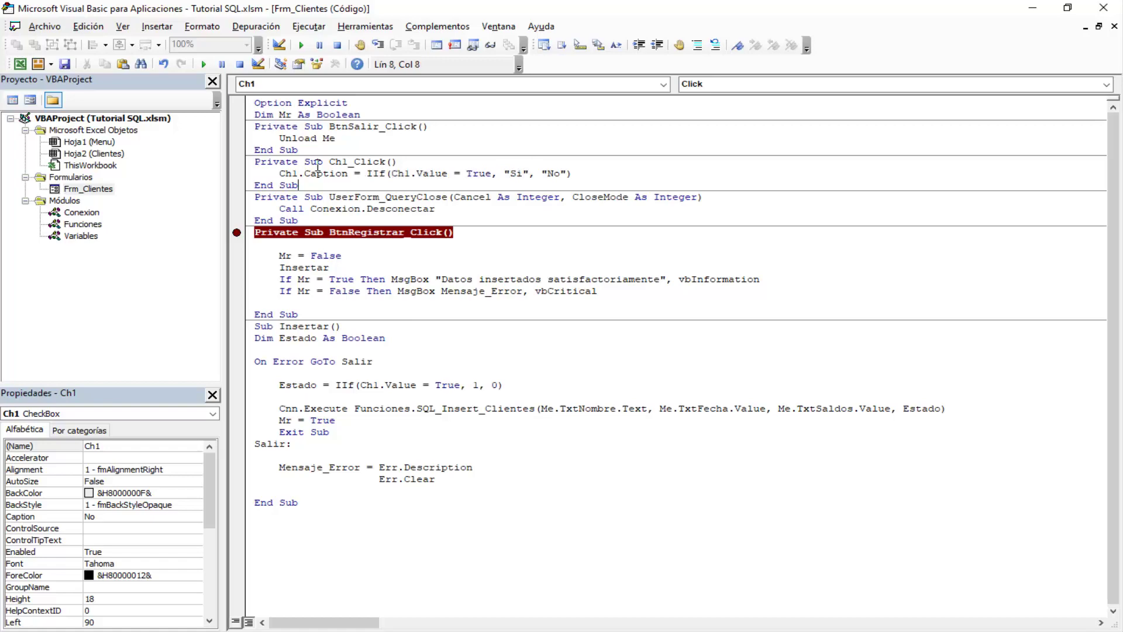
key(Down)
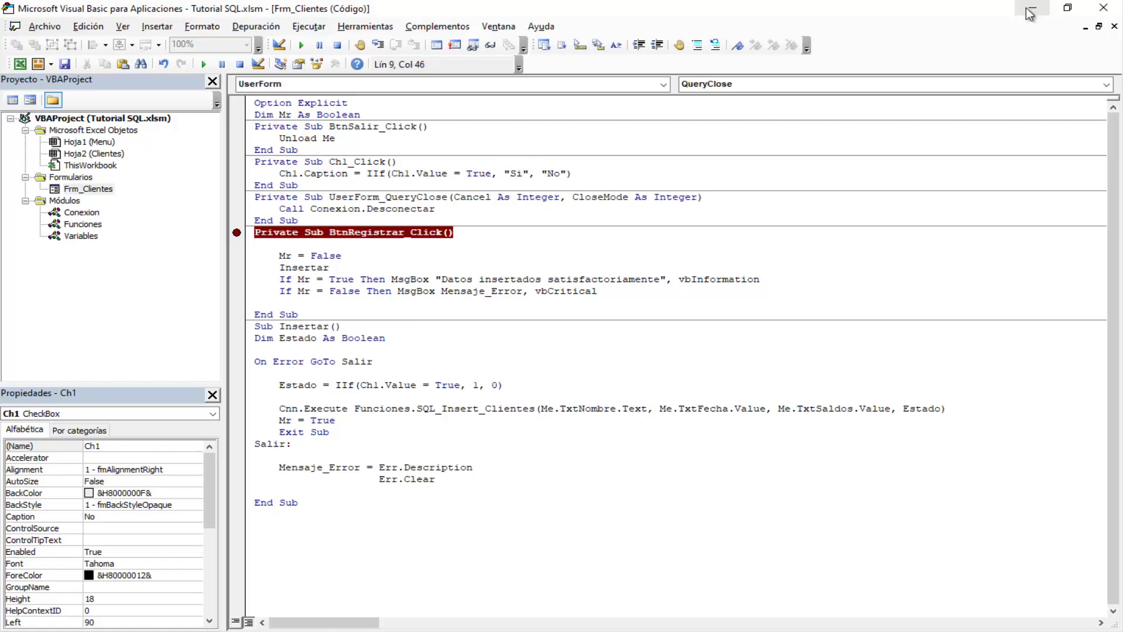
Open the client form in Tutorial SQL and enter date 15/02/2021 and balance 5000
click(1030, 12)
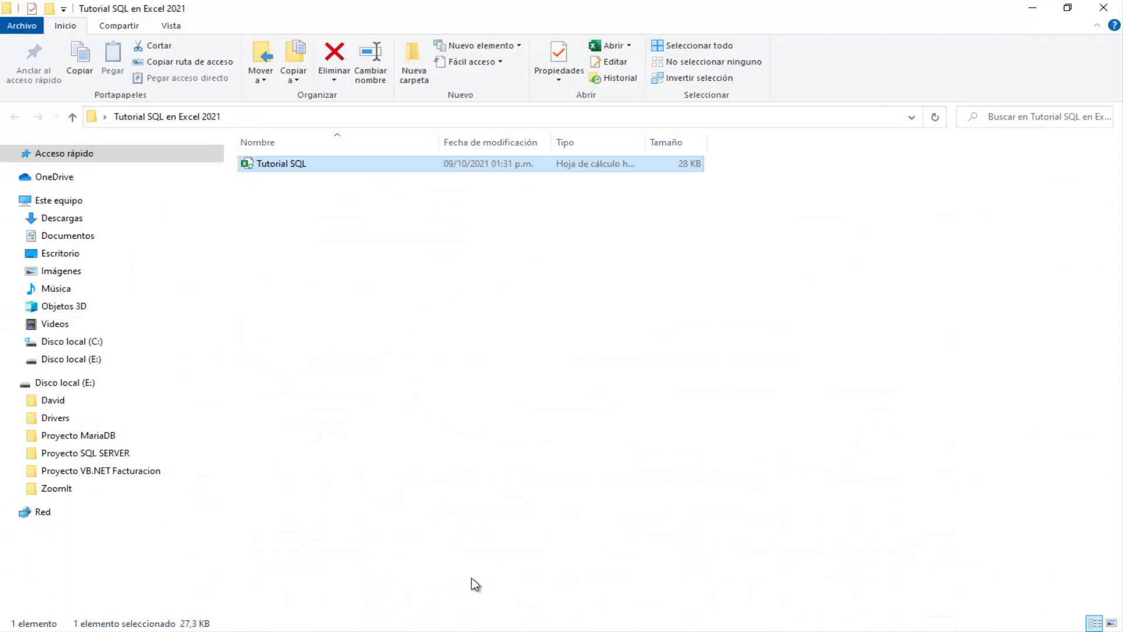
click(469, 602)
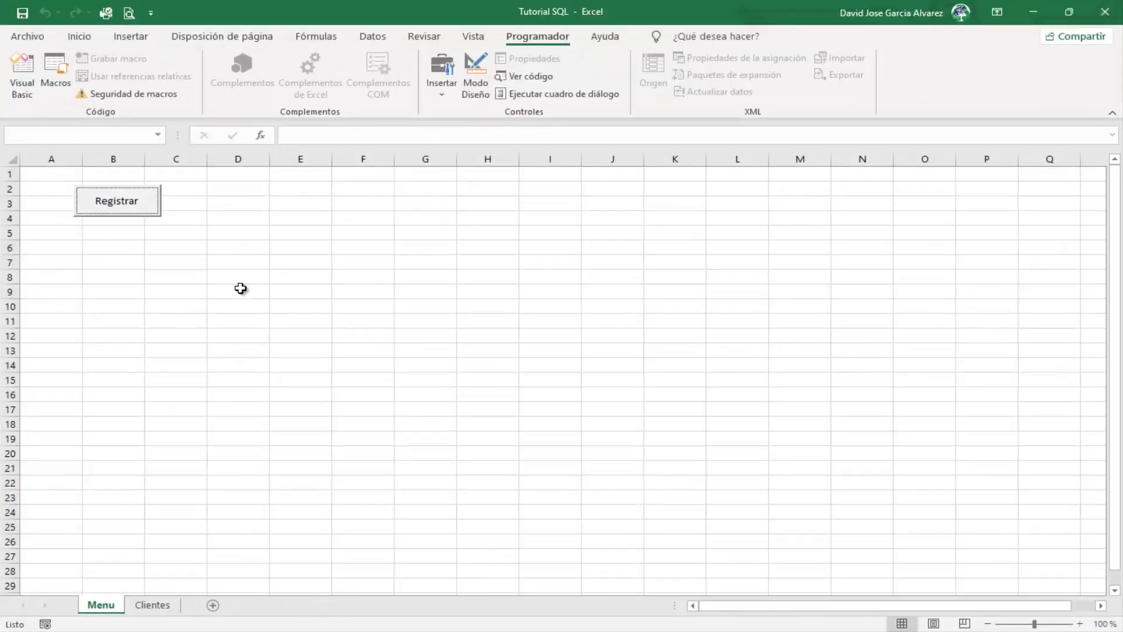
click(126, 206)
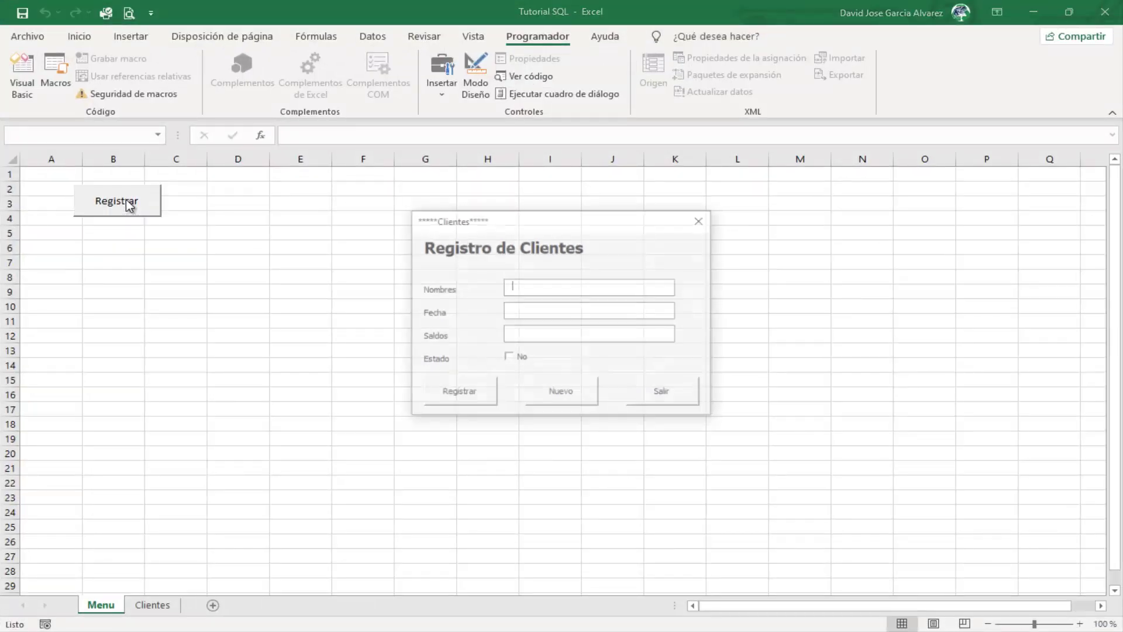
drag(574, 219, 551, 194)
text(EcoExcel)
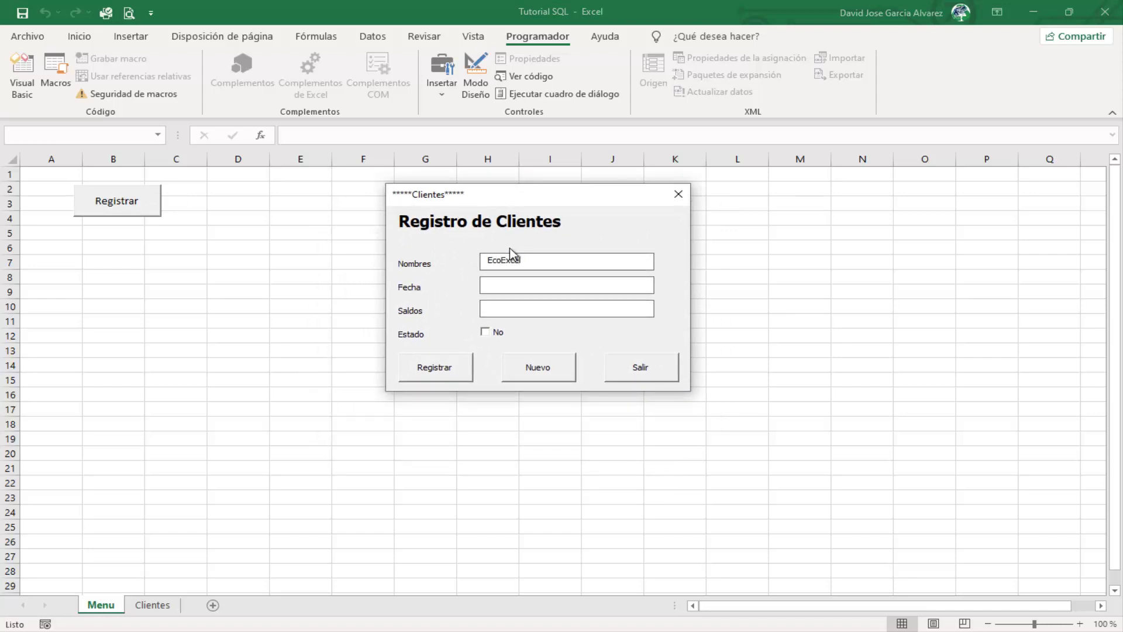
text(15/)
text(02/2021)
text(5000)
Toggle Estado until it reads Si and submit the record with Registrar
click(504, 332)
click(501, 333)
click(498, 336)
click(516, 328)
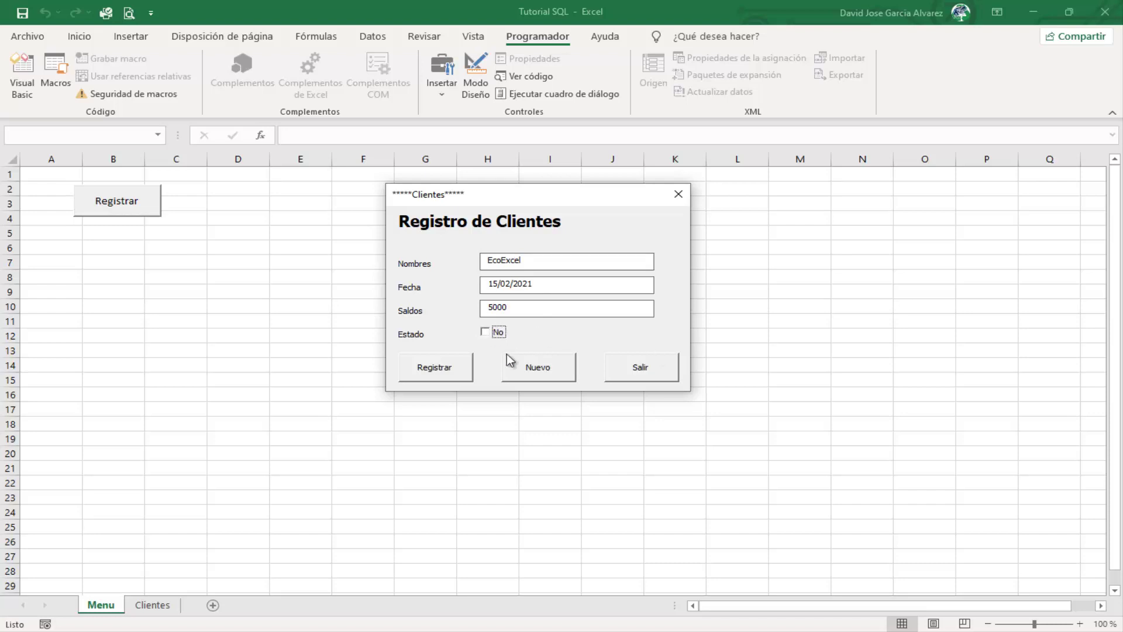
click(498, 335)
click(435, 369)
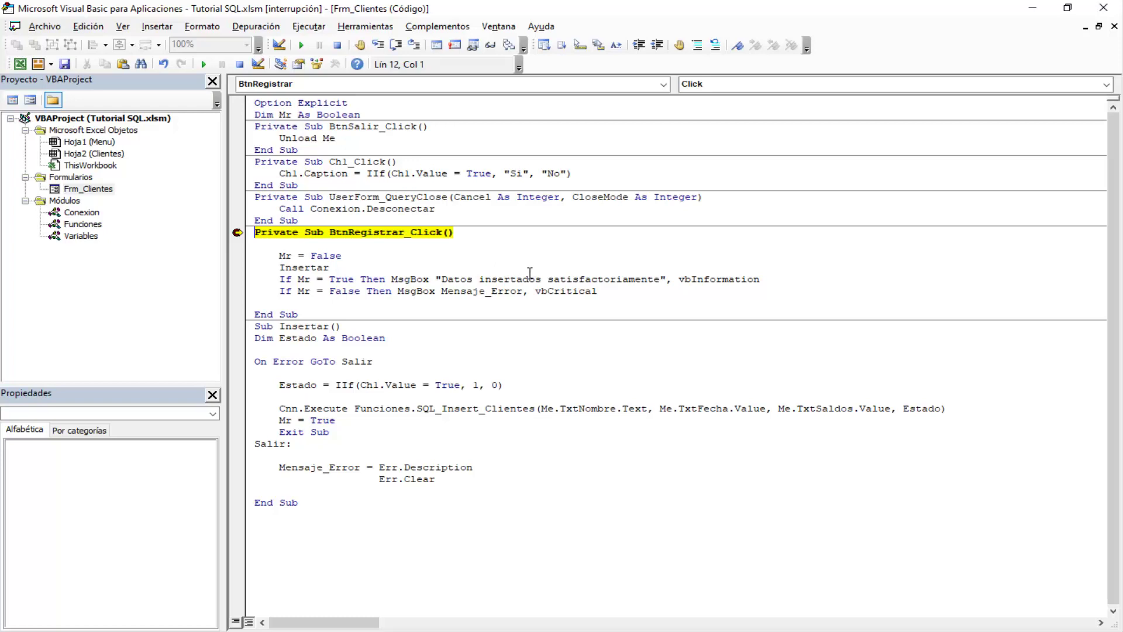
Step through Insertar to the Cnn.Execute line and annotate it with arrows
key(F8)
key(F8)
key(F8)
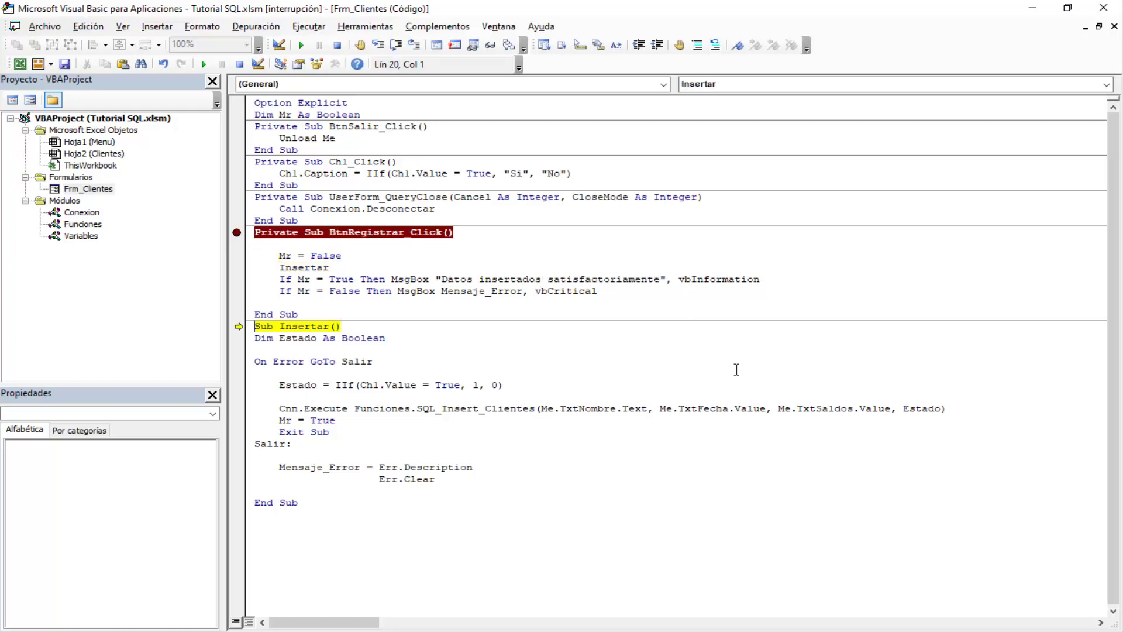
key(F8)
key(F8)
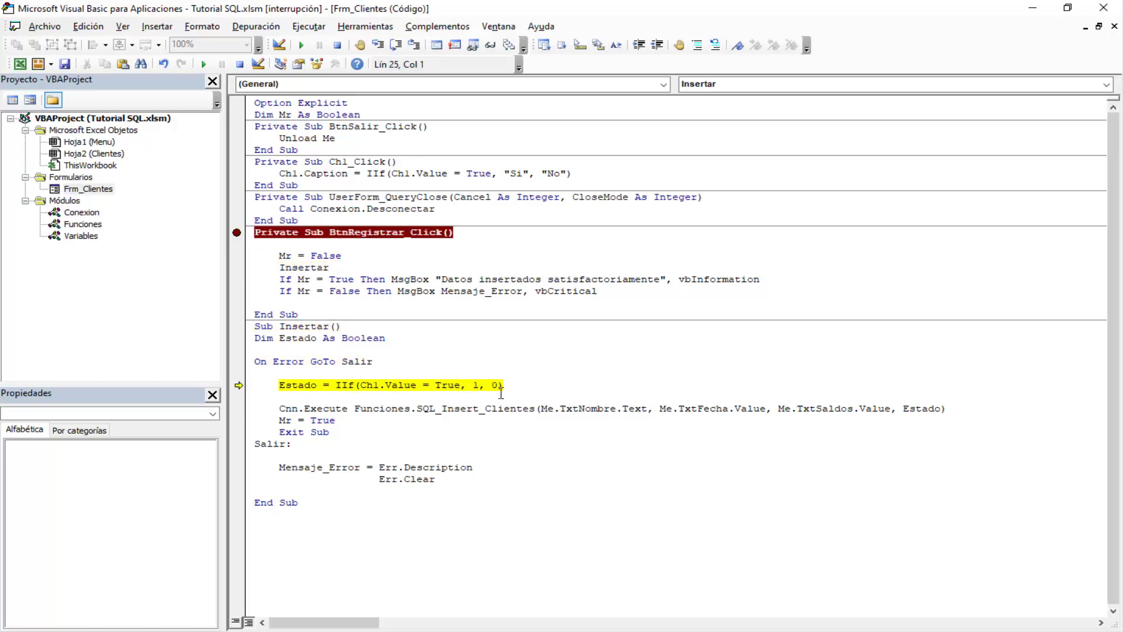
key(F8)
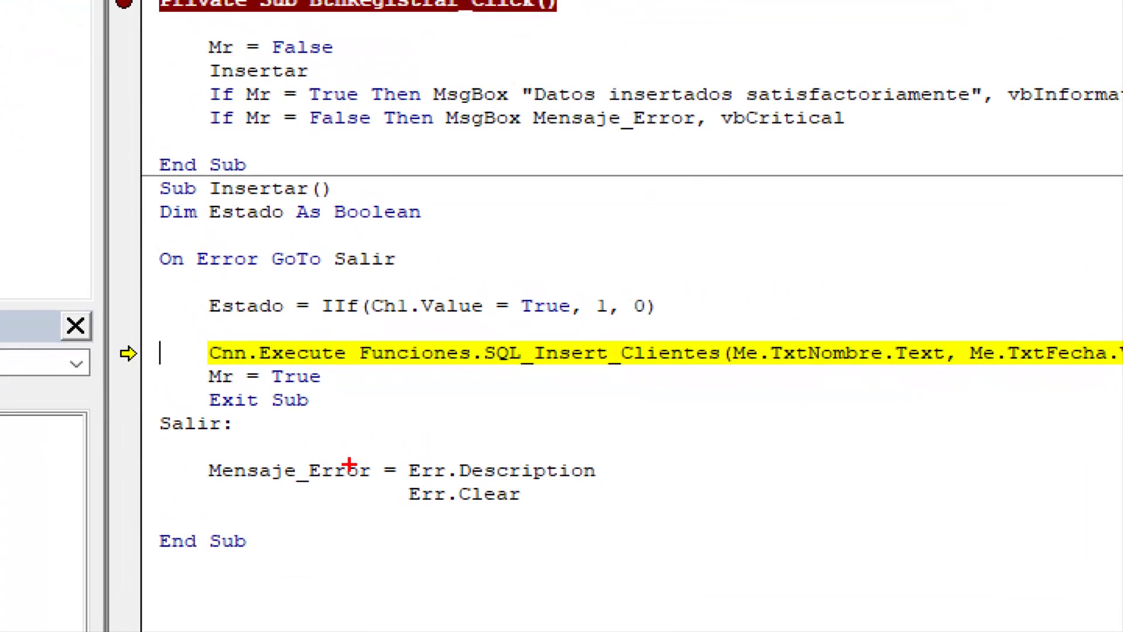
drag(299, 369, 327, 465)
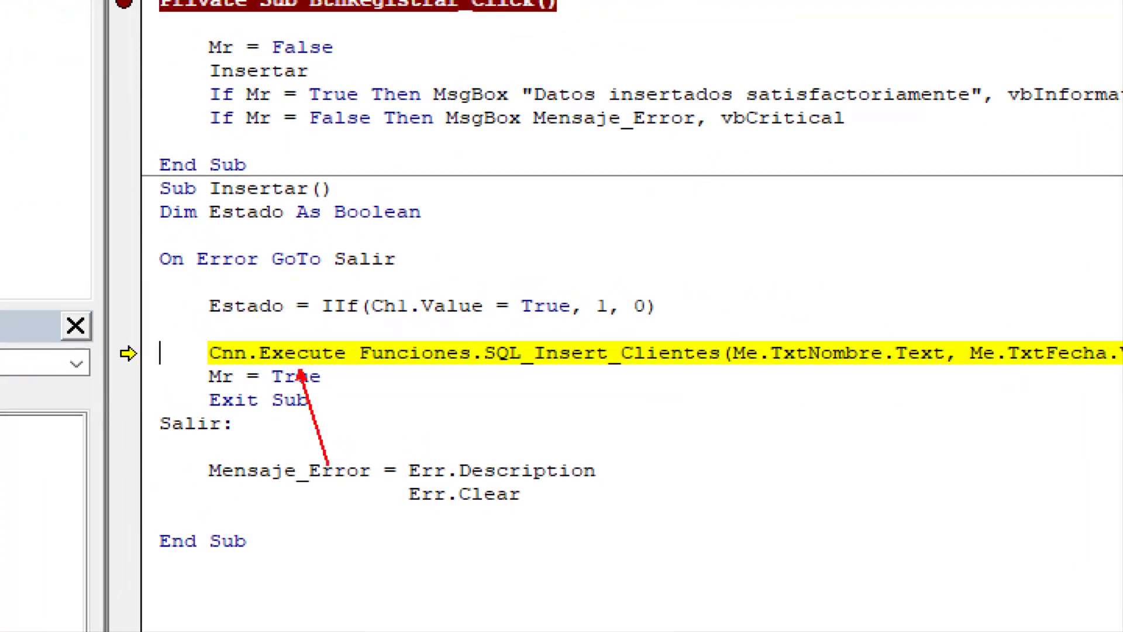
drag(278, 306, 257, 319)
mouse_move(347, 336)
mouse_down()
mouse_move(402, 349)
mouse_move(1049, 378)
mouse_up()
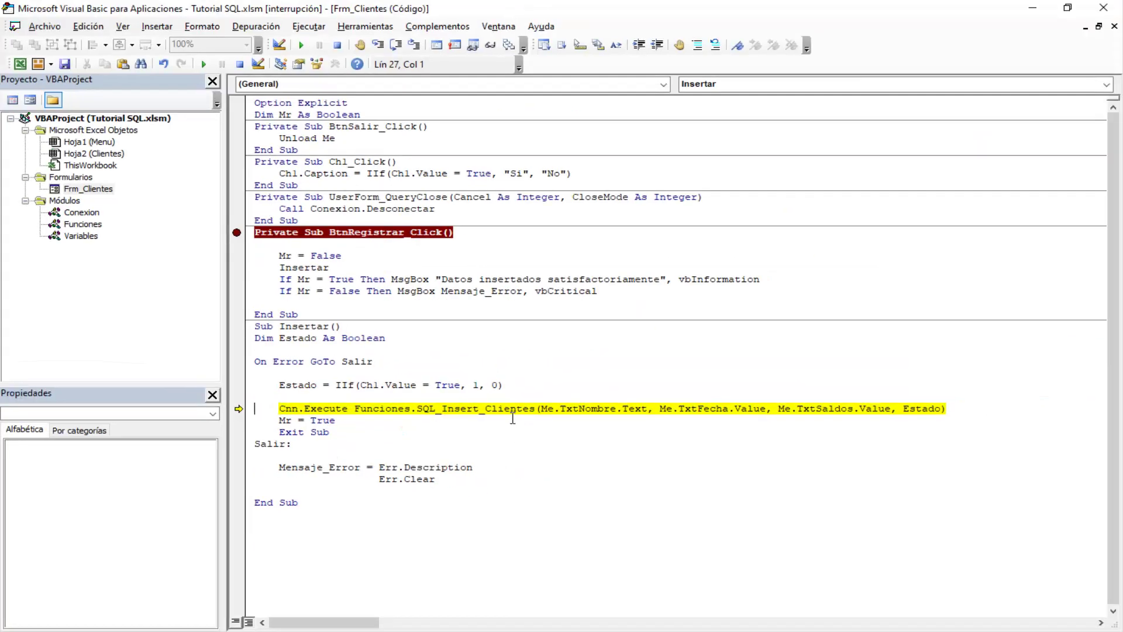
Step into SQL_Insert_Clientes and onward until the missing-parameters error appears
key(F8)
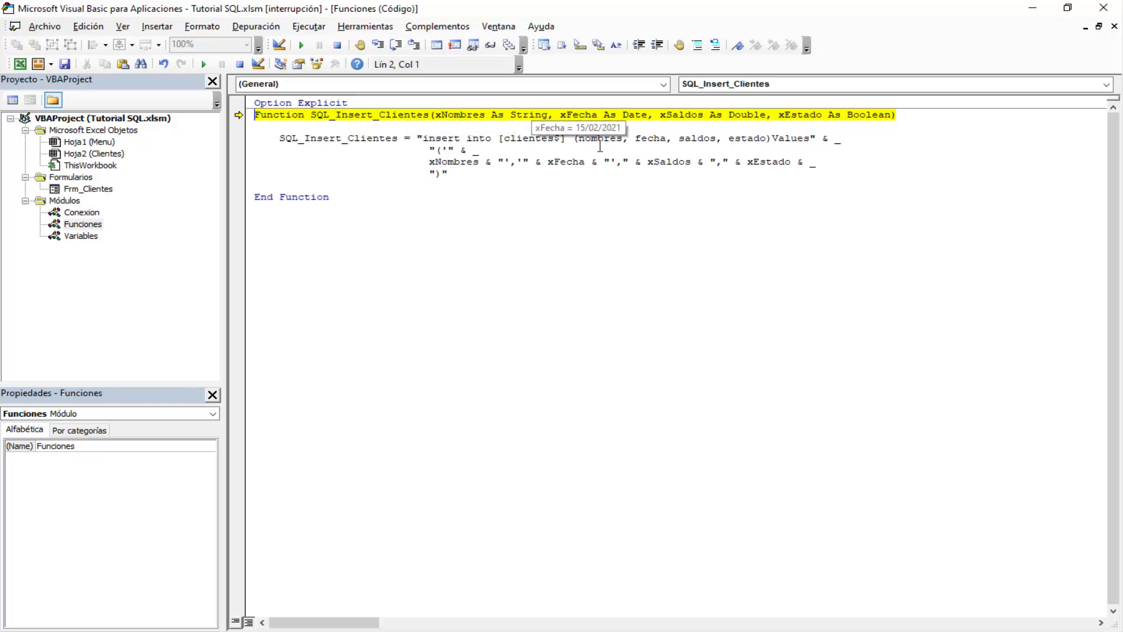
mouse_move(682, 115)
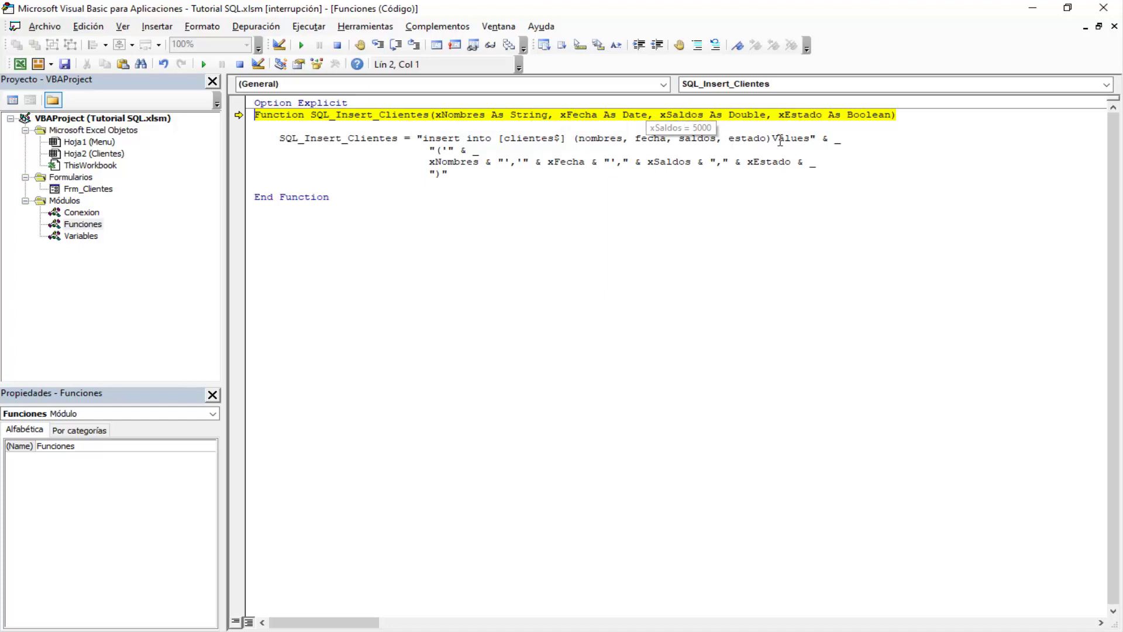
key(F8)
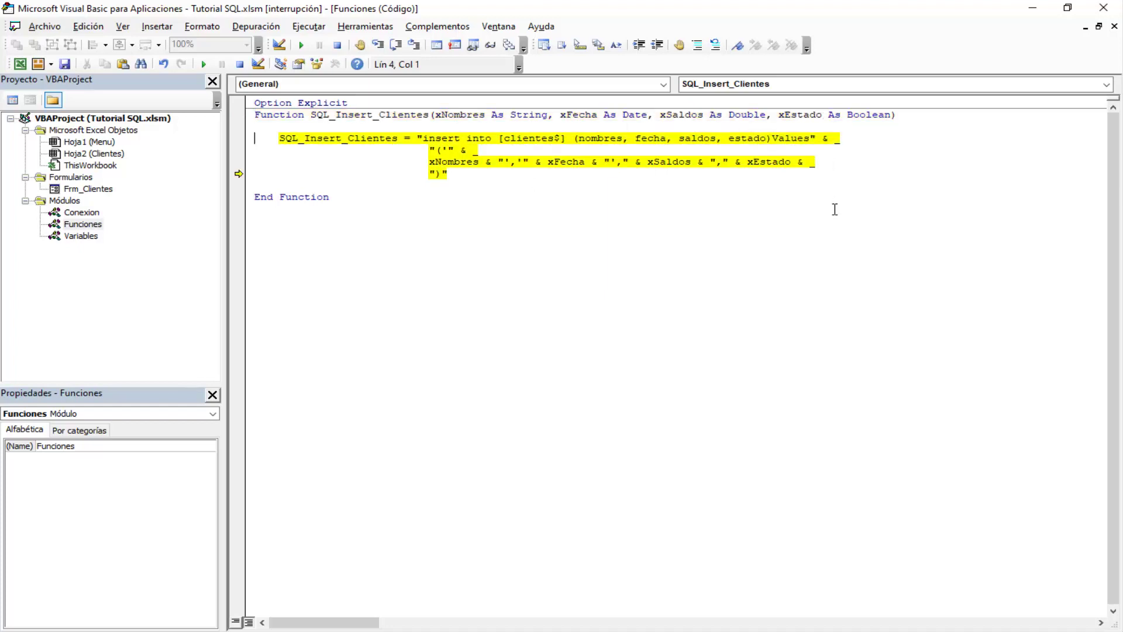
key(F8)
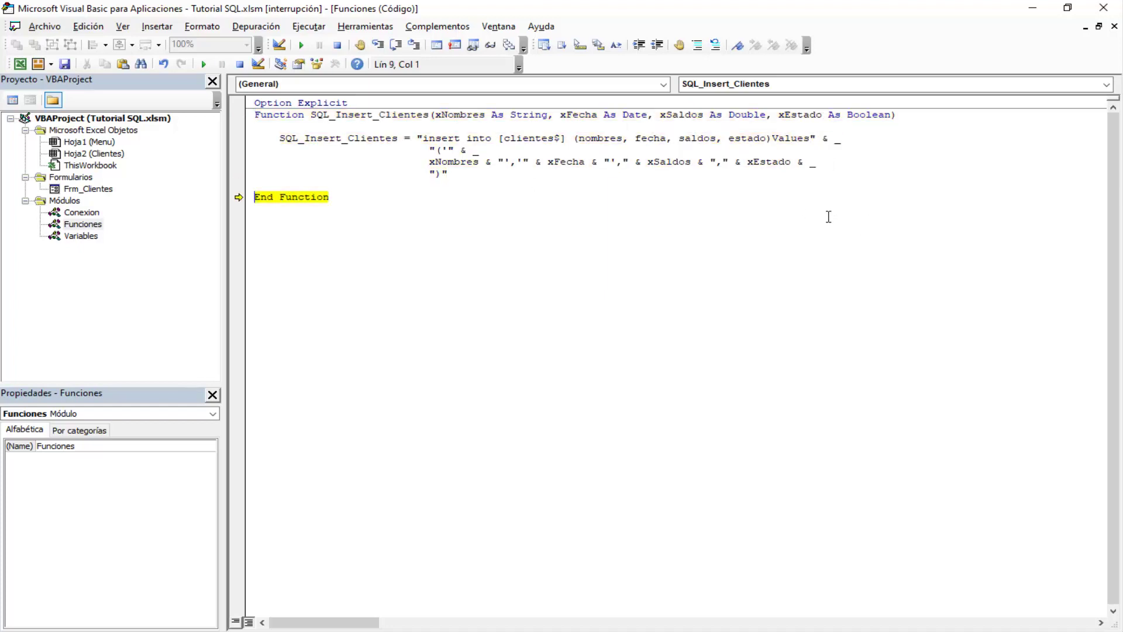
key(F8)
key(F8)
key(F8)
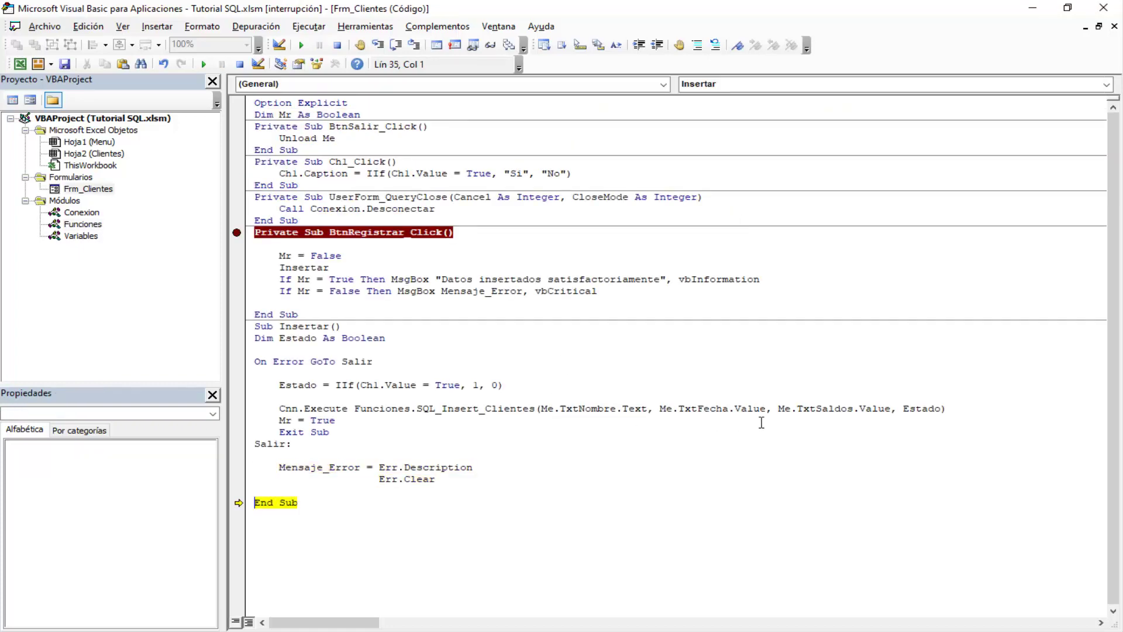
key(F8)
key(F8)
key(F8)
key(F8)
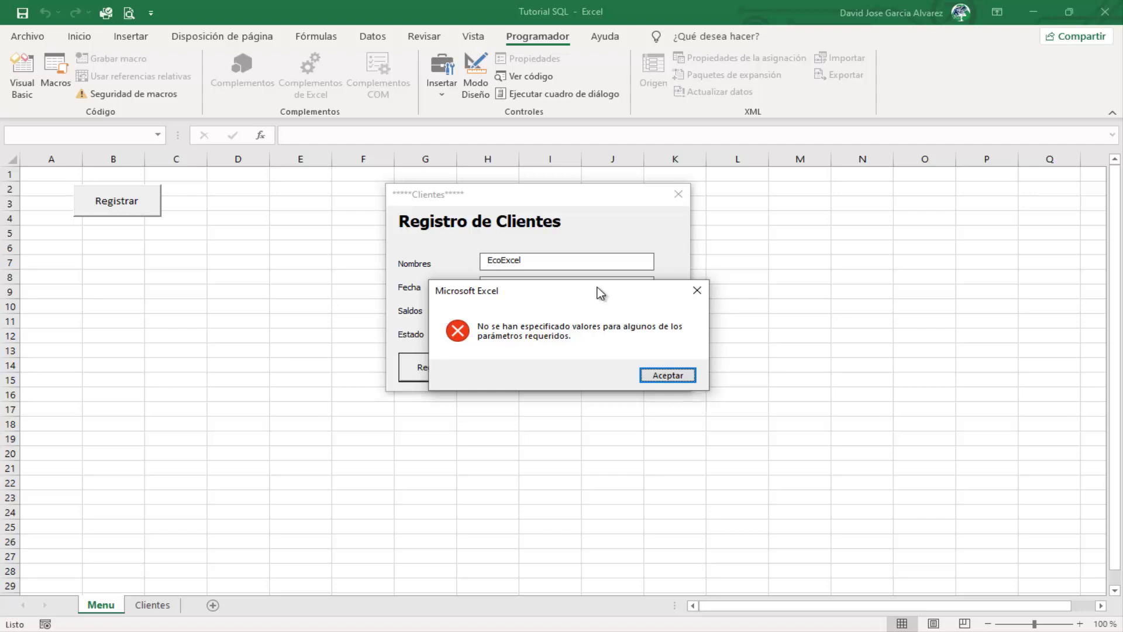
Dismiss the error and change xEstado to CInt(xEstado) in the Funciones SQL string
click(668, 374)
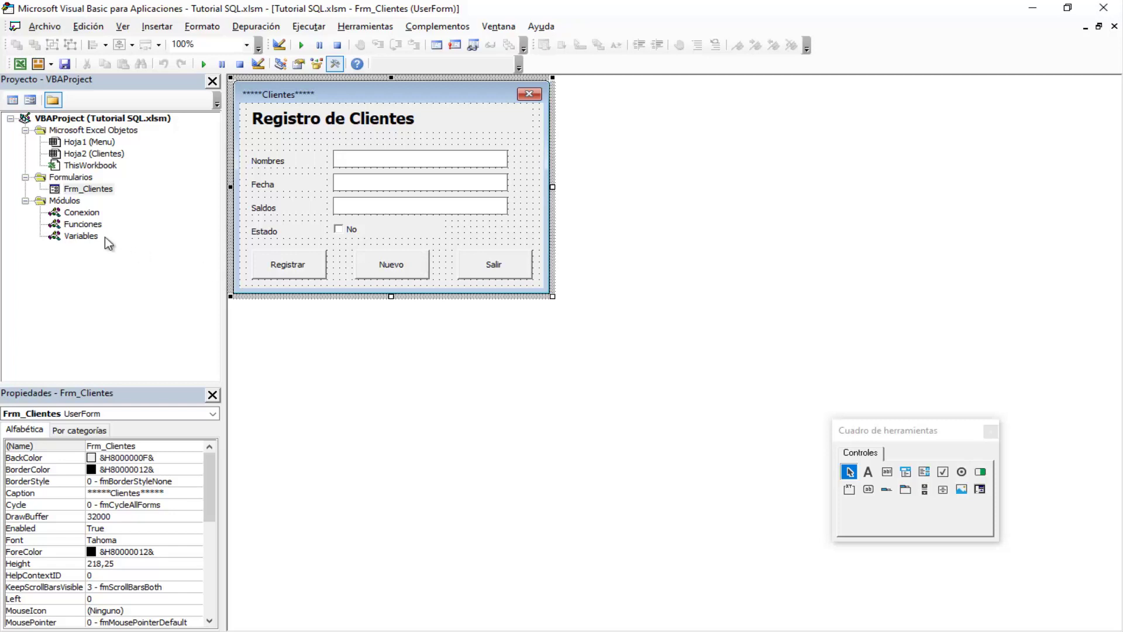
double_click(89, 225)
click(747, 162)
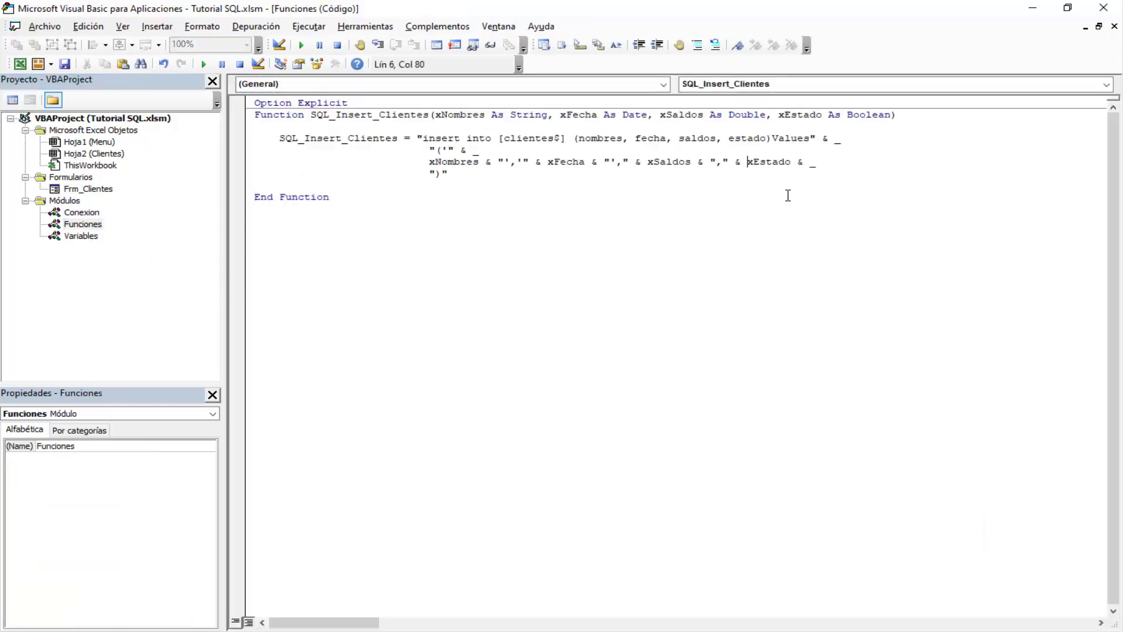
double_click(755, 162)
click(750, 162)
click(747, 161)
text(cint()
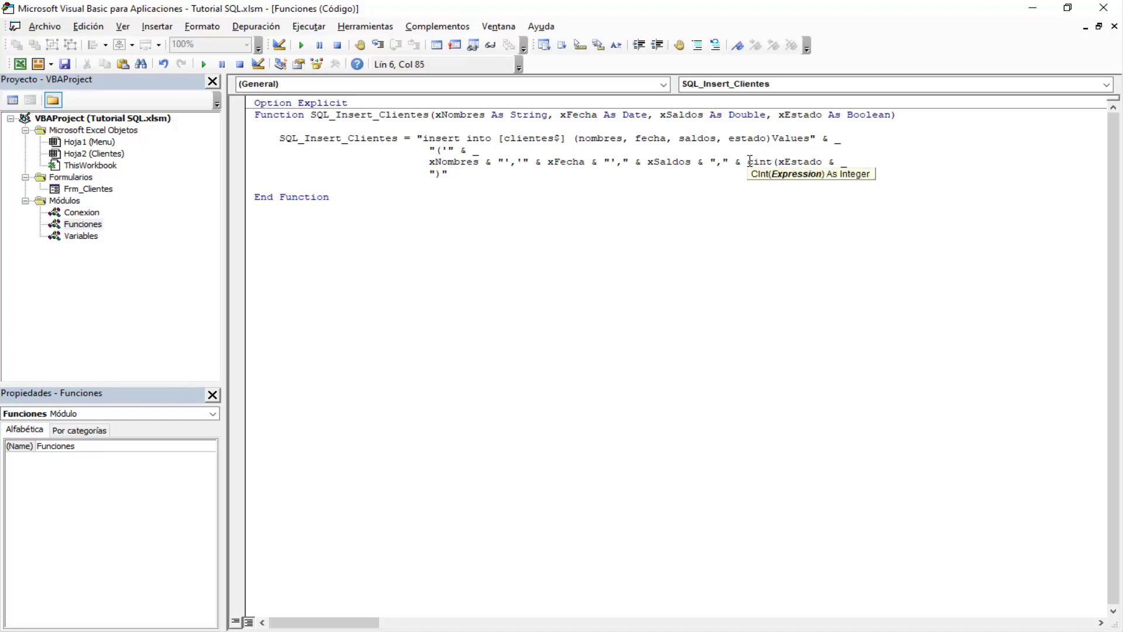
key(Right)
key(Right)
key(Right)
text())
key(Down)
key(Down)
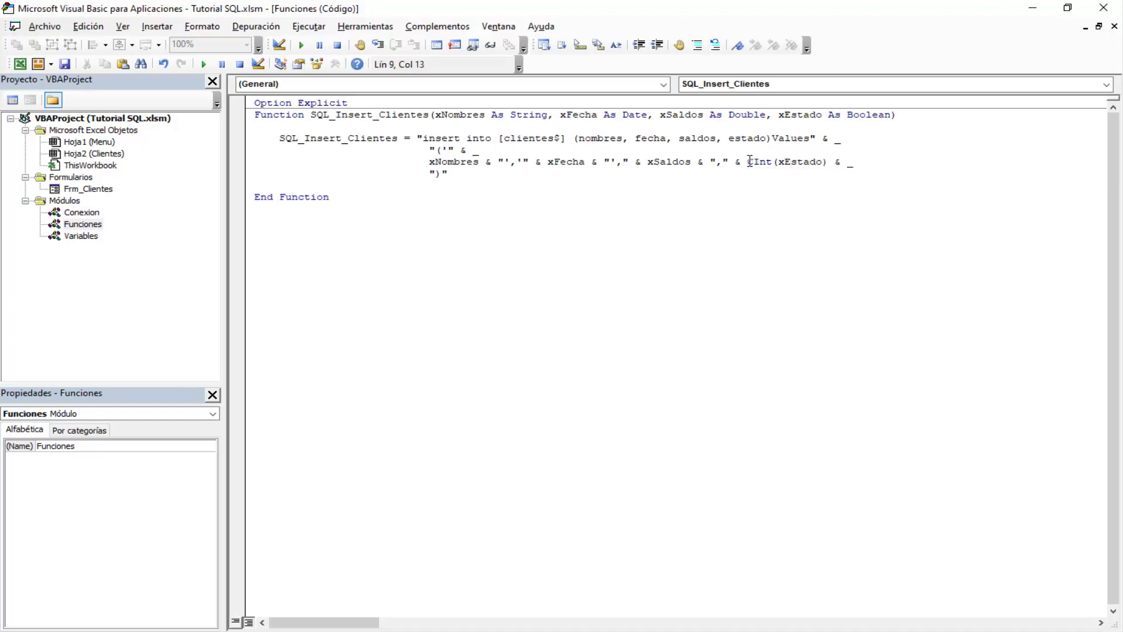
Review the CInt(xEstado) edit, then go back to Excel and reopen the client form
click(751, 161)
drag(747, 161, 771, 164)
click(794, 161)
double_click(808, 161)
click(857, 114)
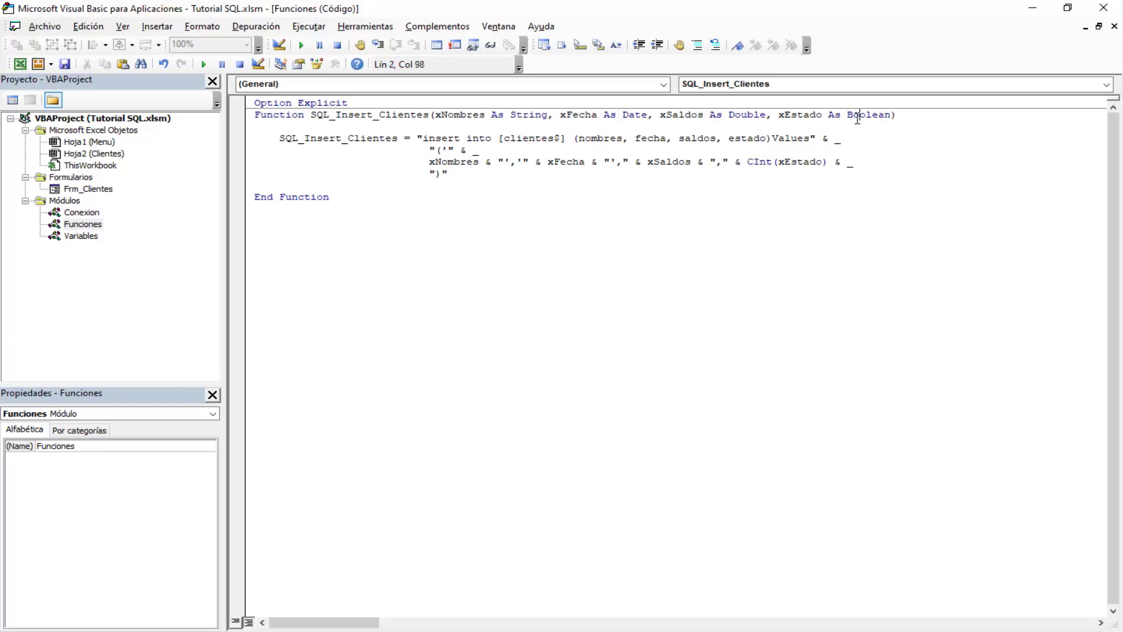
double_click(759, 161)
double_click(799, 162)
click(763, 162)
click(785, 162)
click(1033, 13)
click(139, 218)
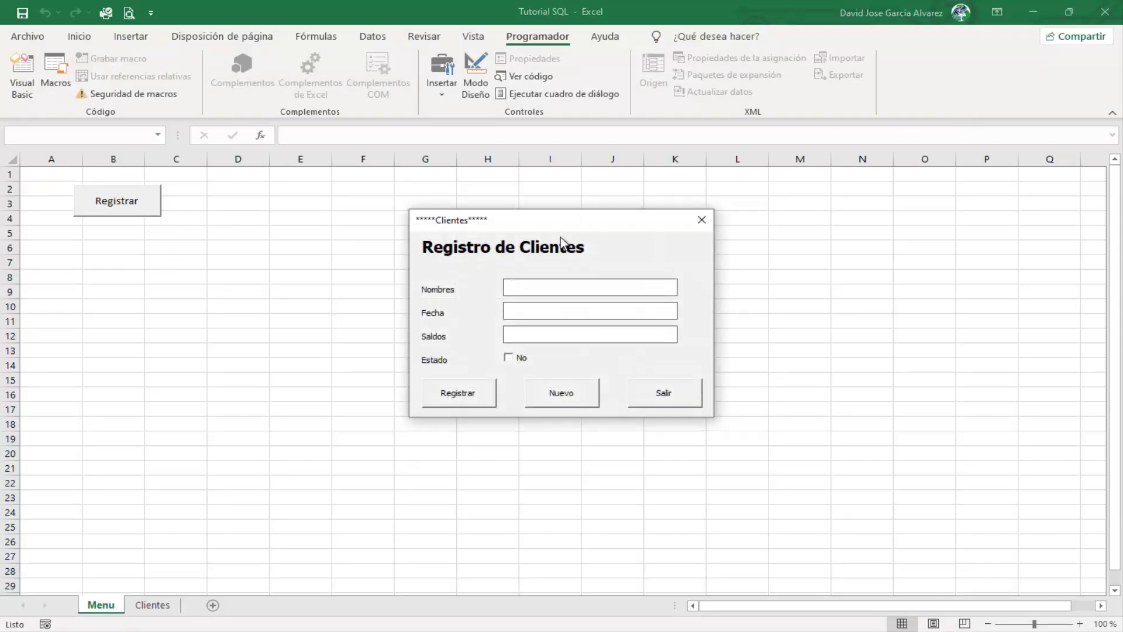
Enter client EcoExcel dated 15/02/2021 with balance 5000, tick Estado, and submit
text(Eco)
text(excel)
key(Tab)
key(BackSpace)
key(BackSpace)
key(BackSpace)
text(Excel)
key(Tab)
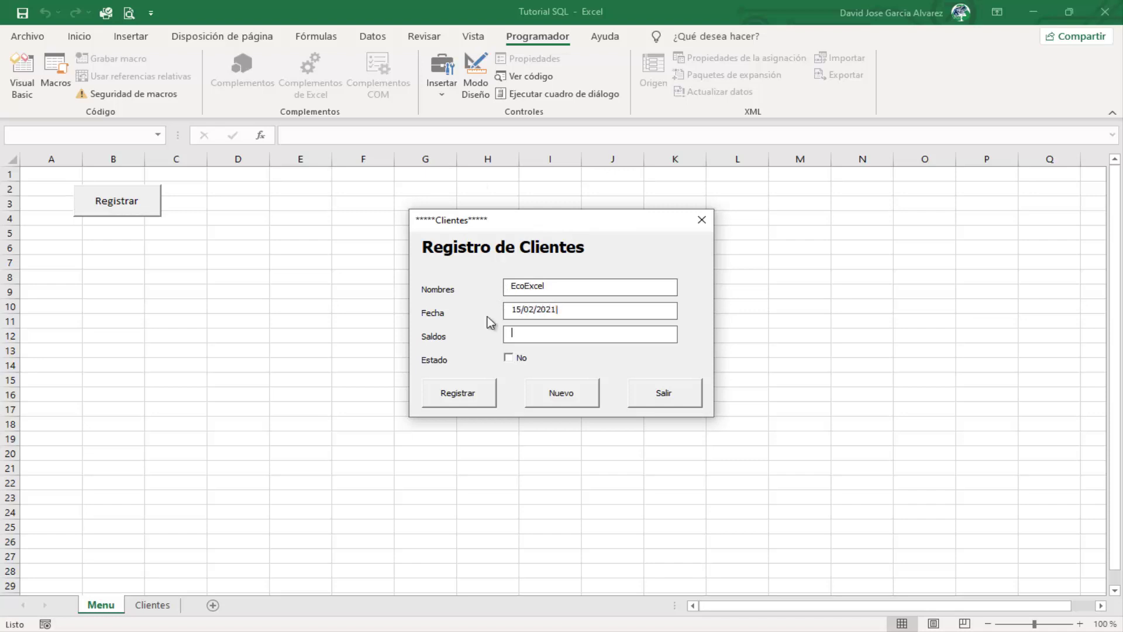
click(563, 310)
click(535, 332)
text(5000)
click(549, 357)
click(472, 393)
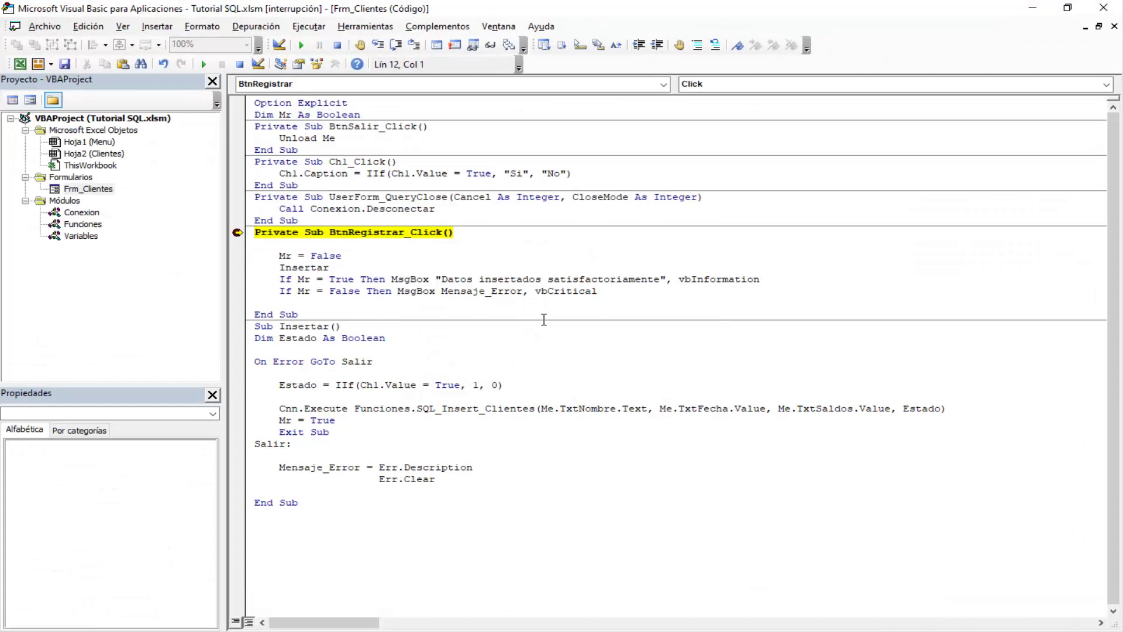
Step with F8 from BtnRegistrar_Click through Insertar into SQL_Insert_Clientes
key(F8)
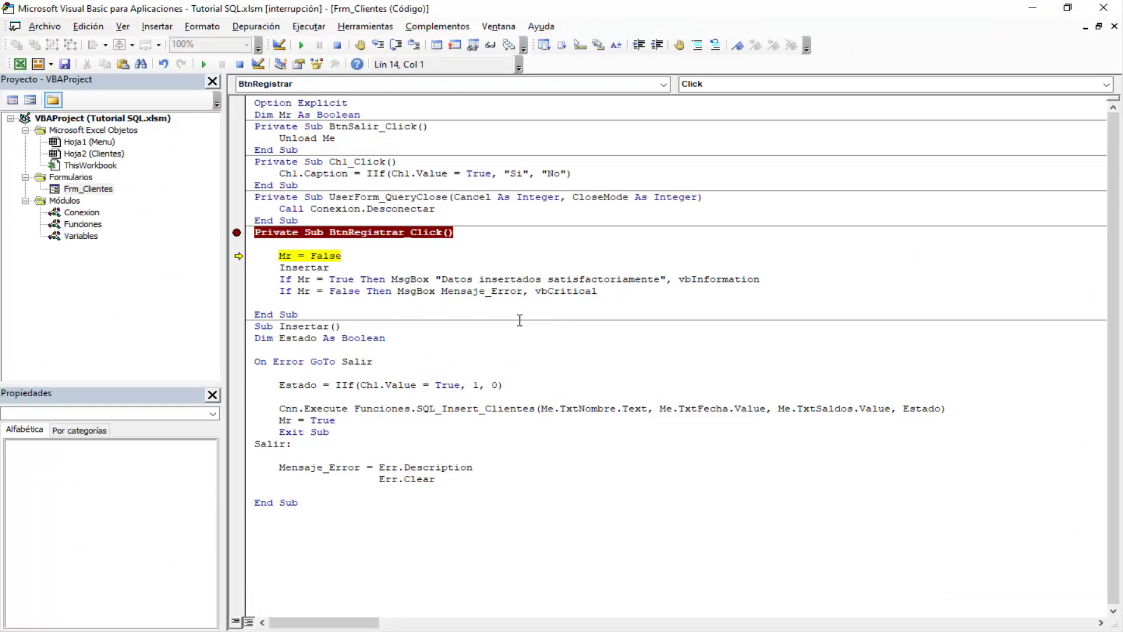
key(F8)
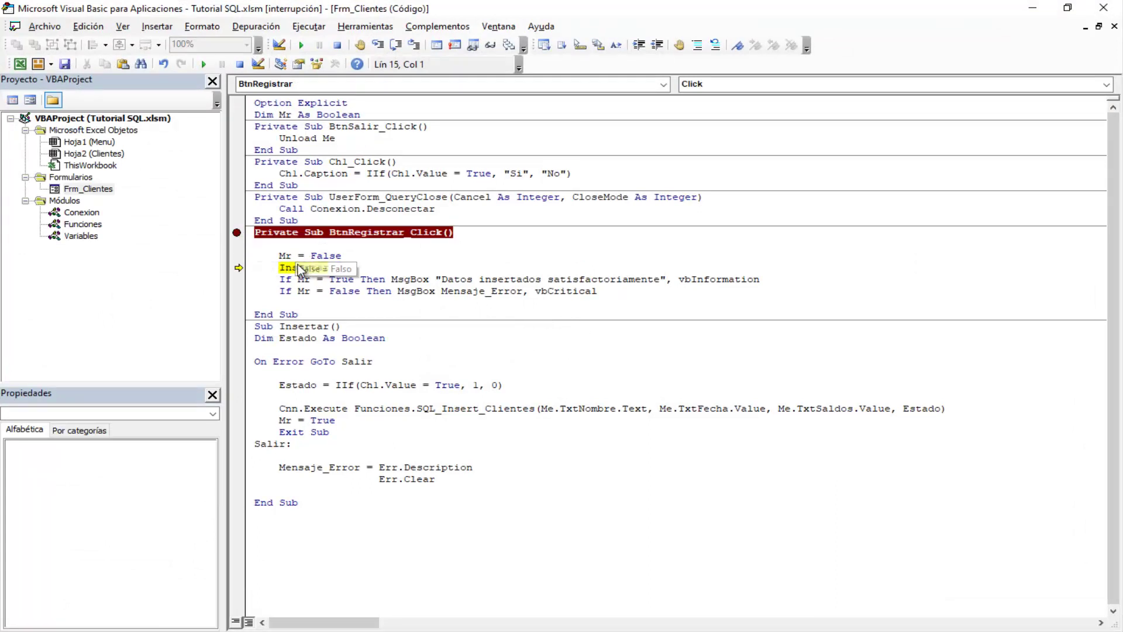
key(F8)
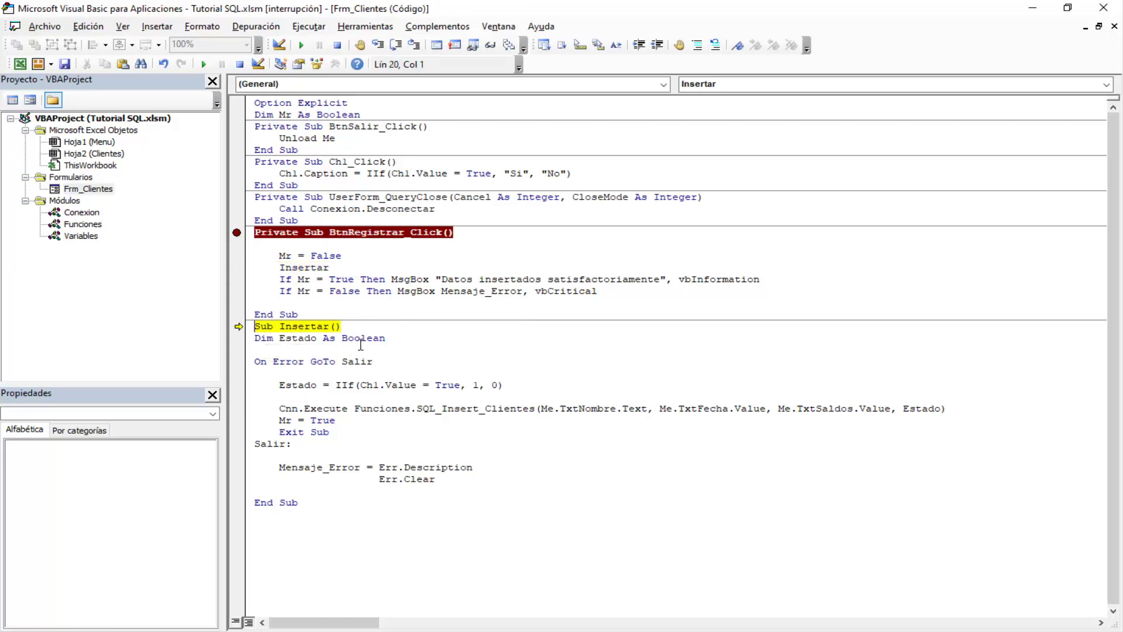
key(F8)
key(F8)
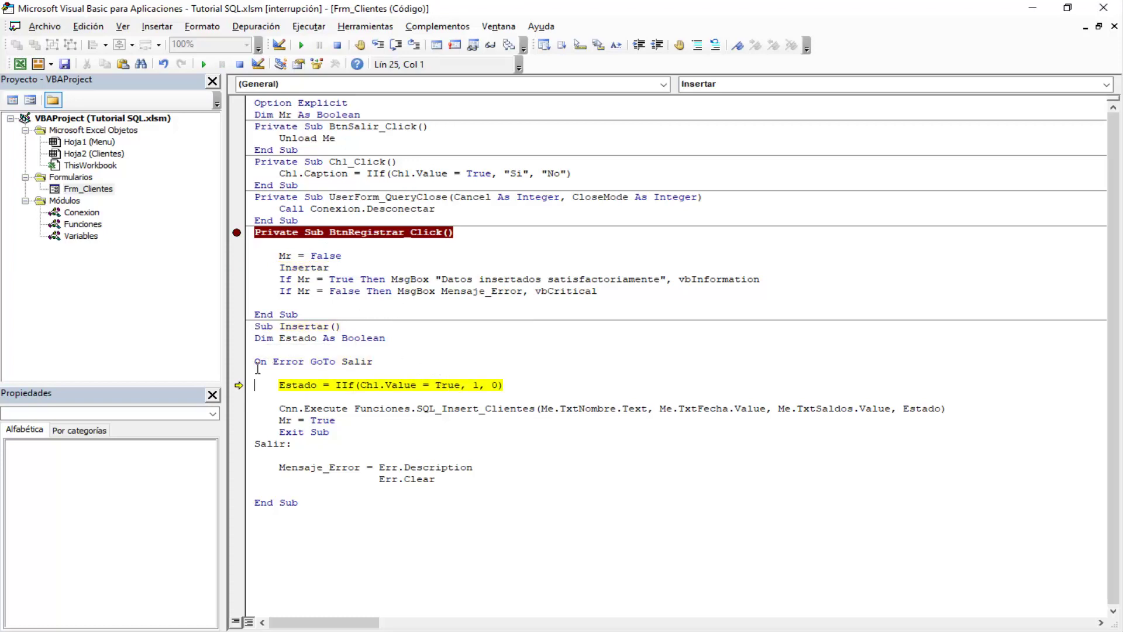
key(F8)
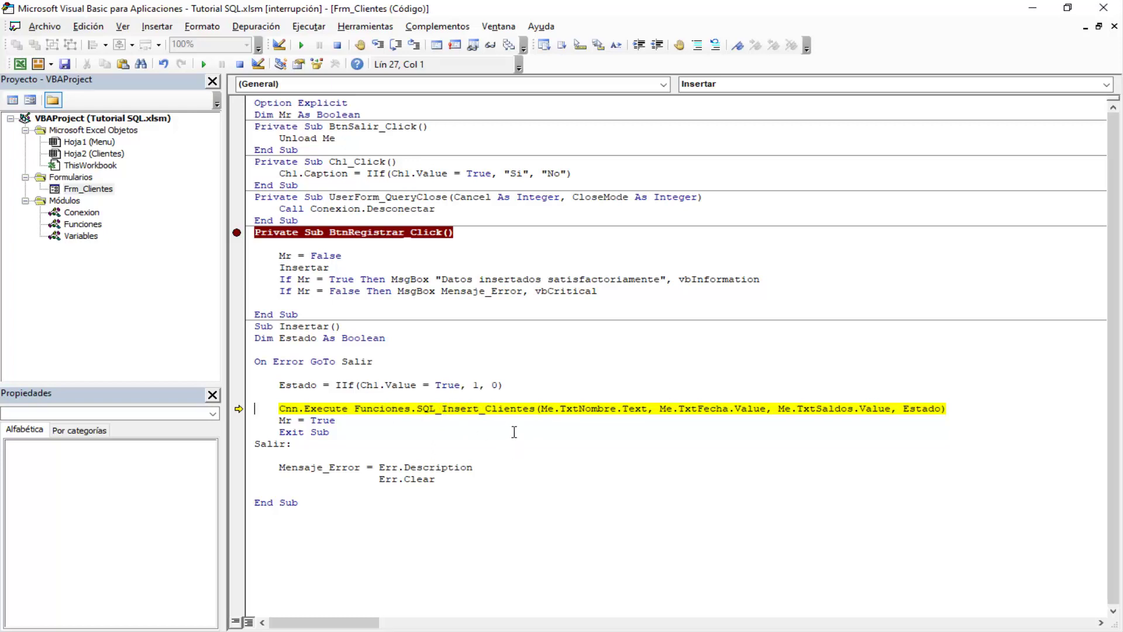
key(F8)
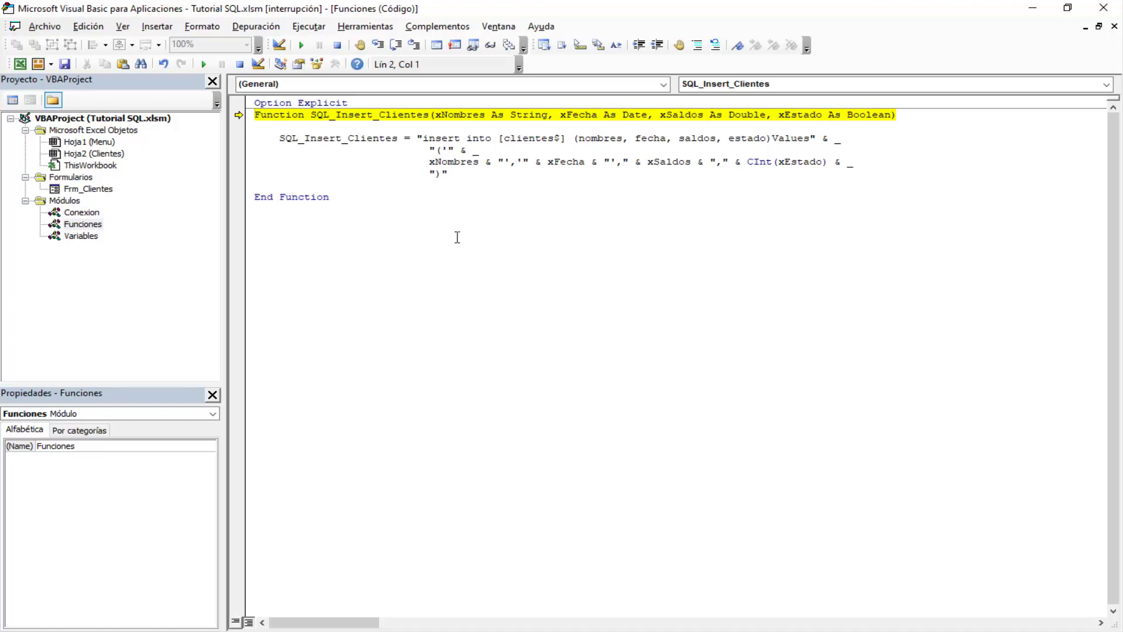
Step through SQL_Insert_Clientes and Insertar back to the registration handler
key(F8)
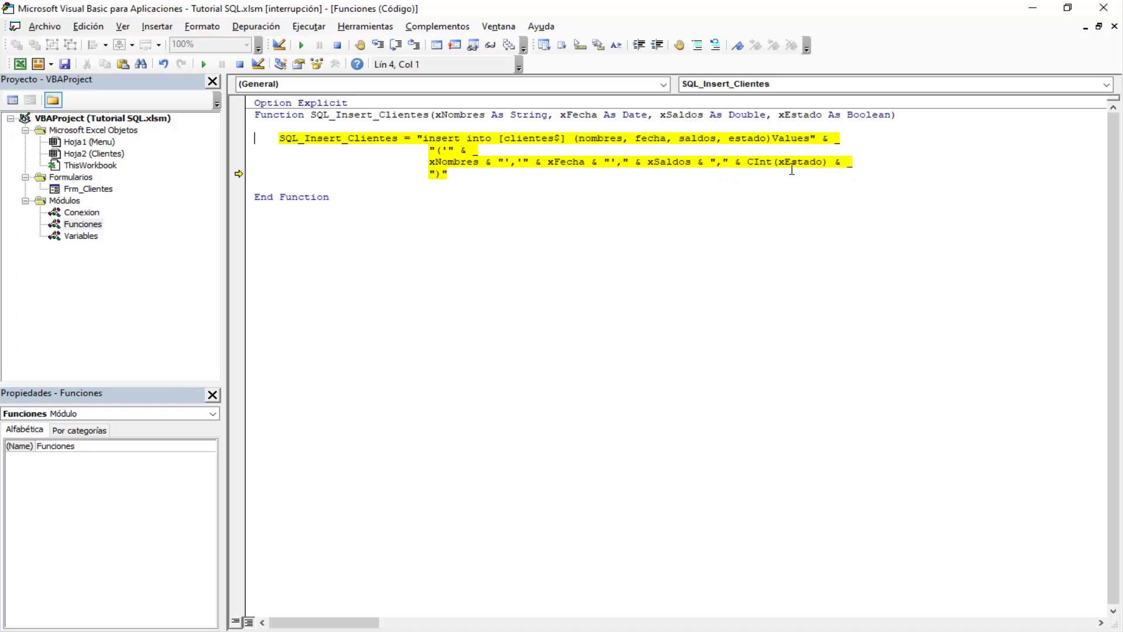
mouse_move(800, 161)
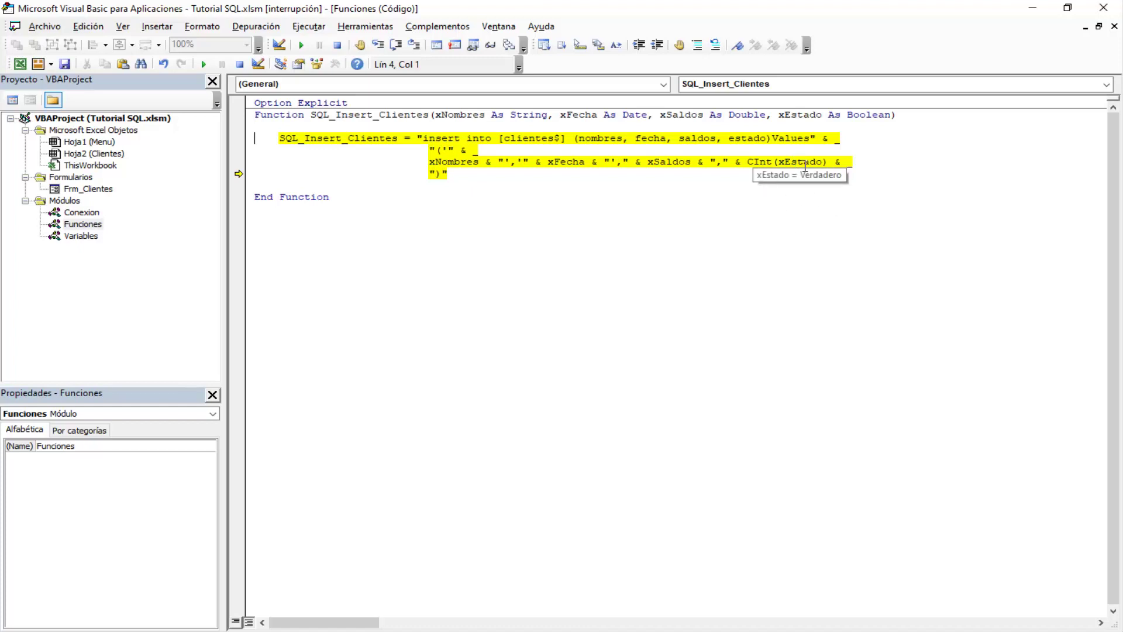
click(797, 285)
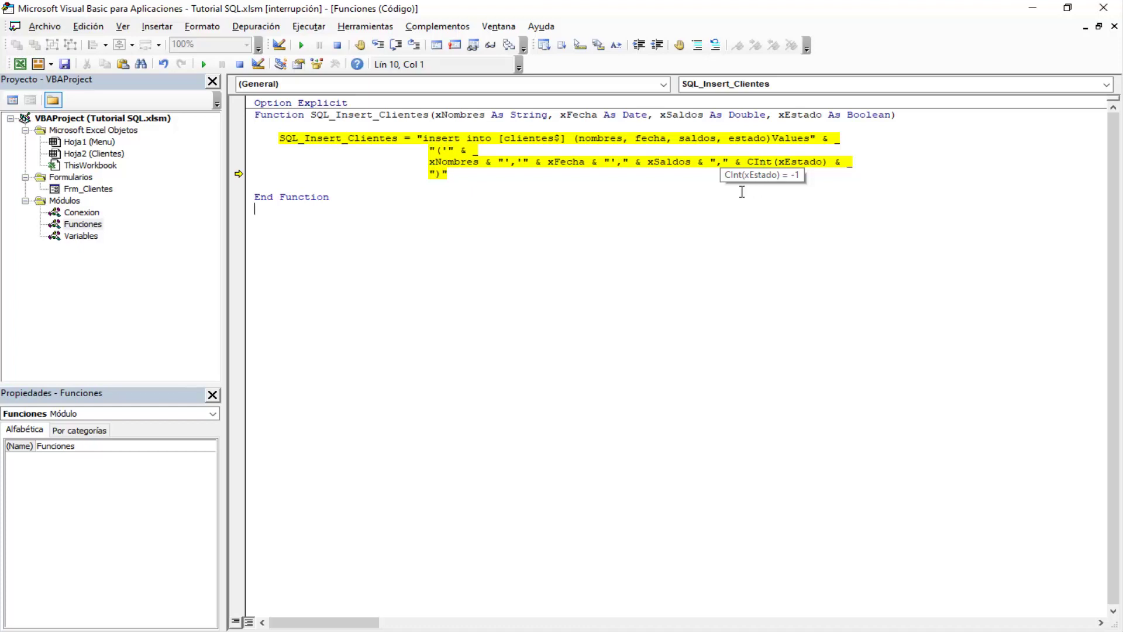
key(F8)
key(F8)
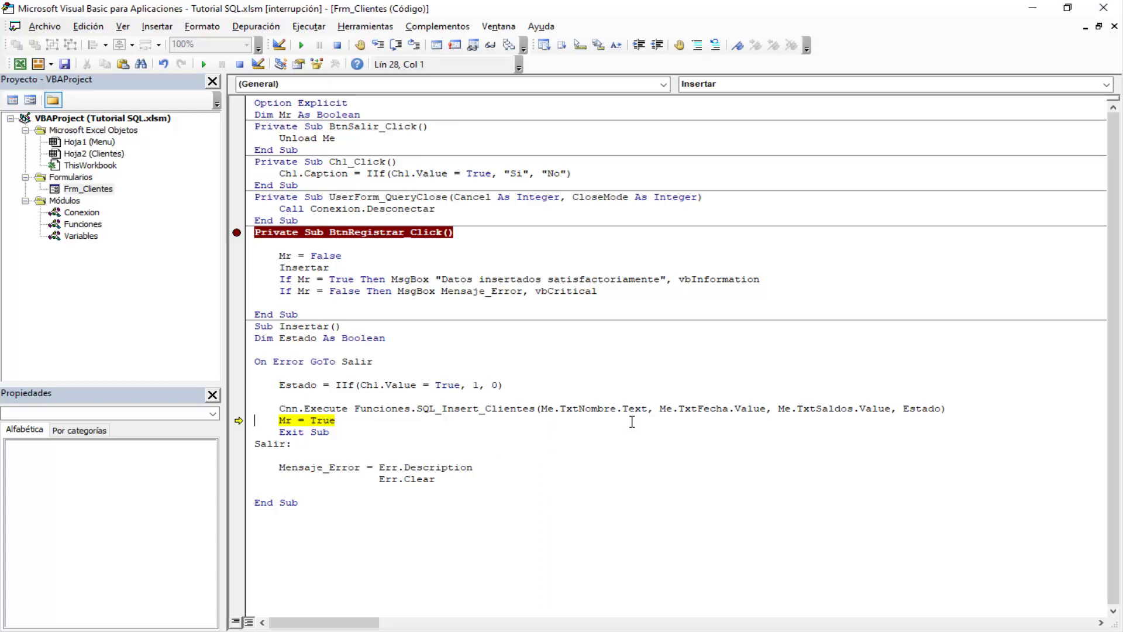
key(F8)
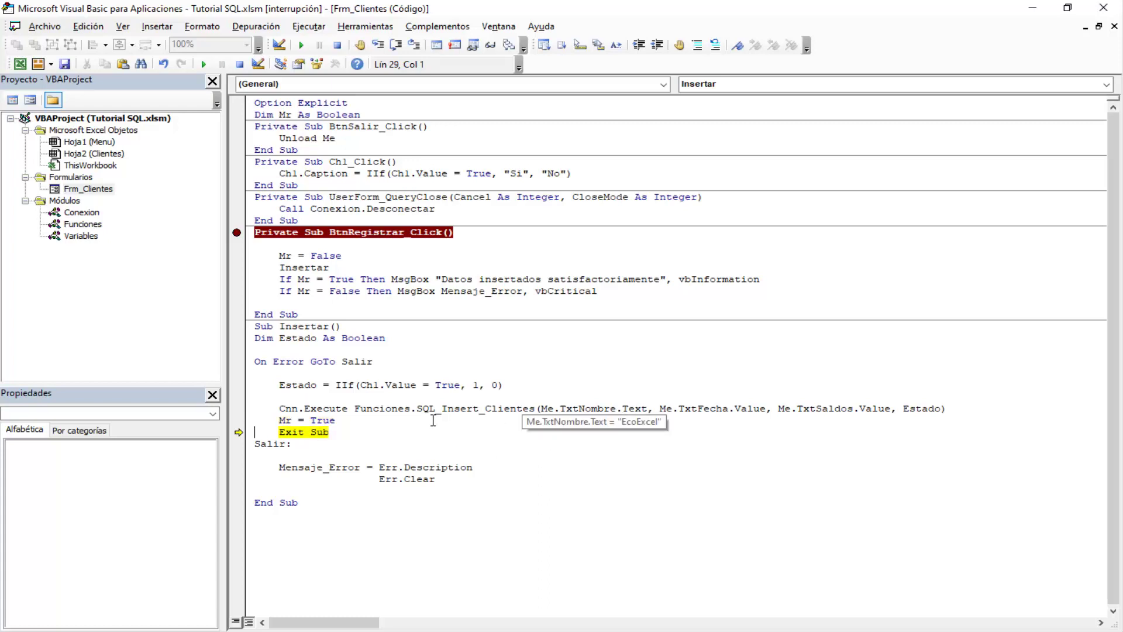
key(F8)
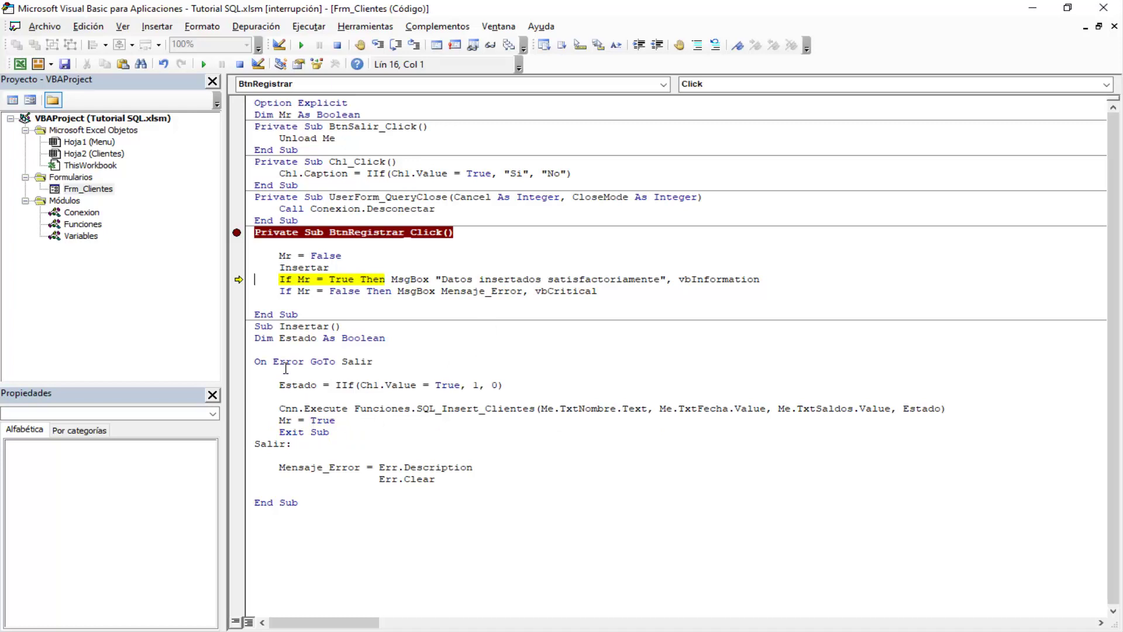
Run the MsgBox line to show 'Datos insertados satisfactoriamente'
double_click(306, 326)
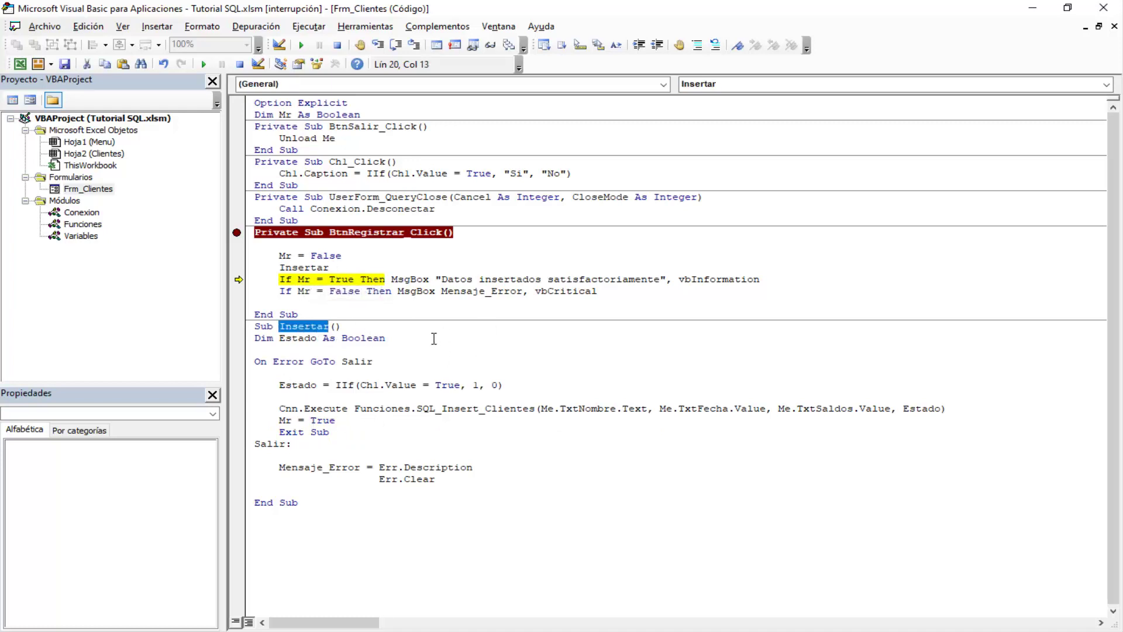
mouse_move(304, 279)
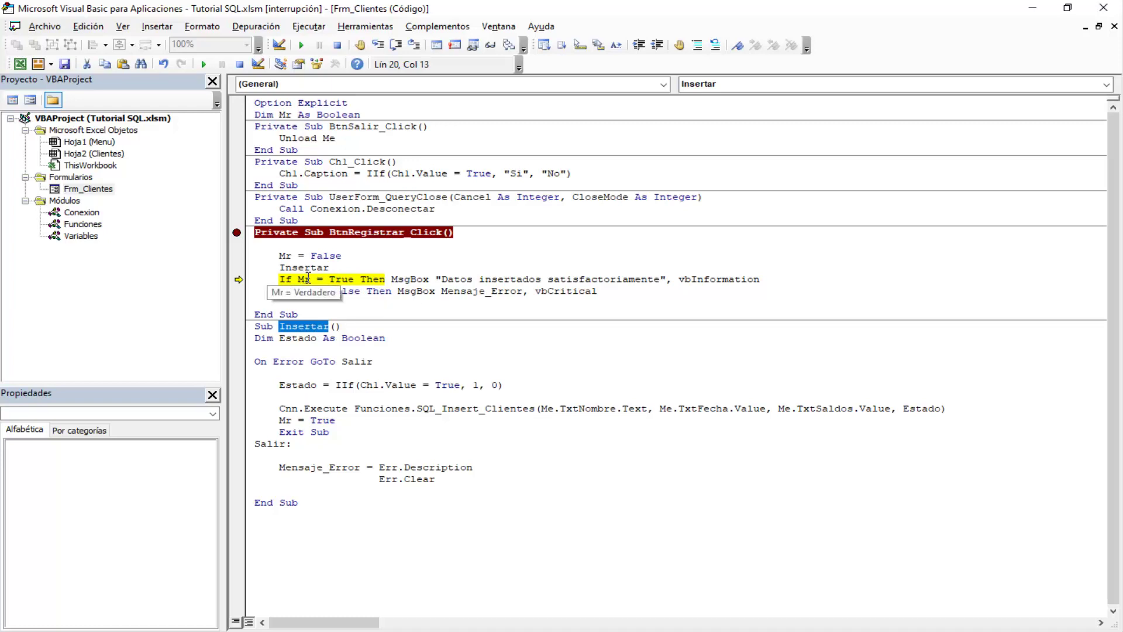
key(F8)
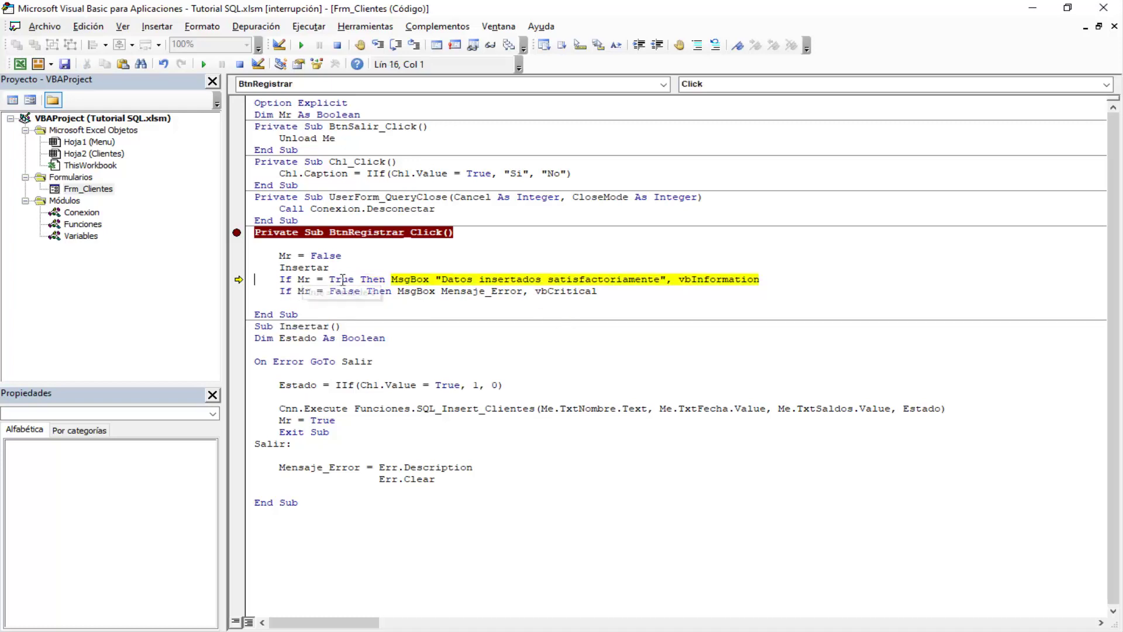
key(F8)
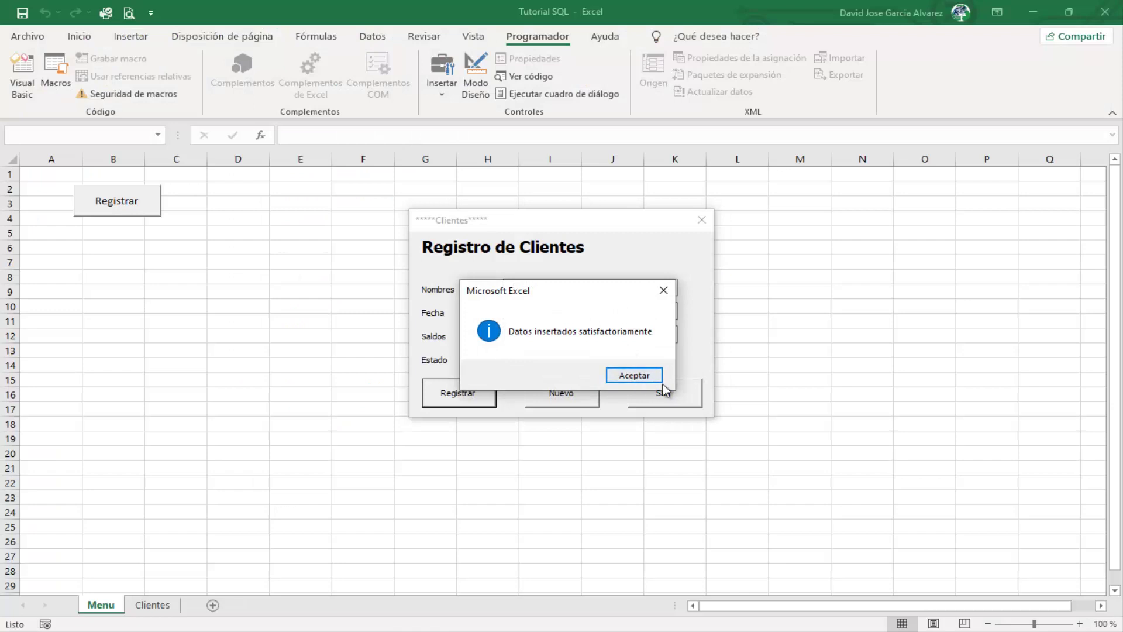
Dismiss the success message, clear the BtnRegistrar_Click breakpoint, and click Salir on the form
click(644, 375)
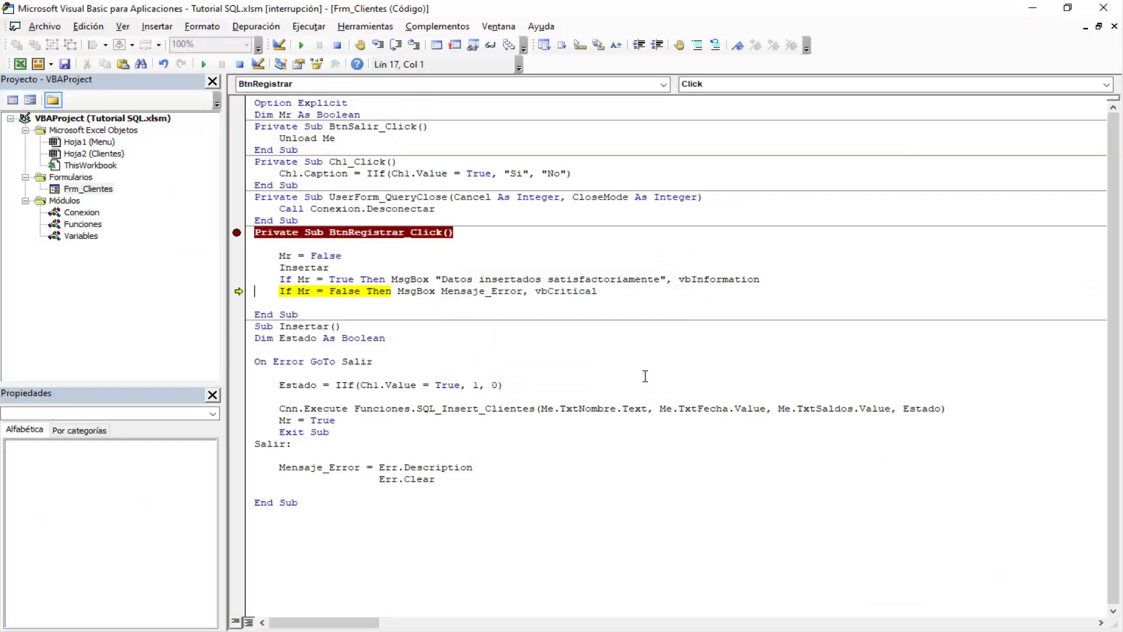
key(F8)
key(F8)
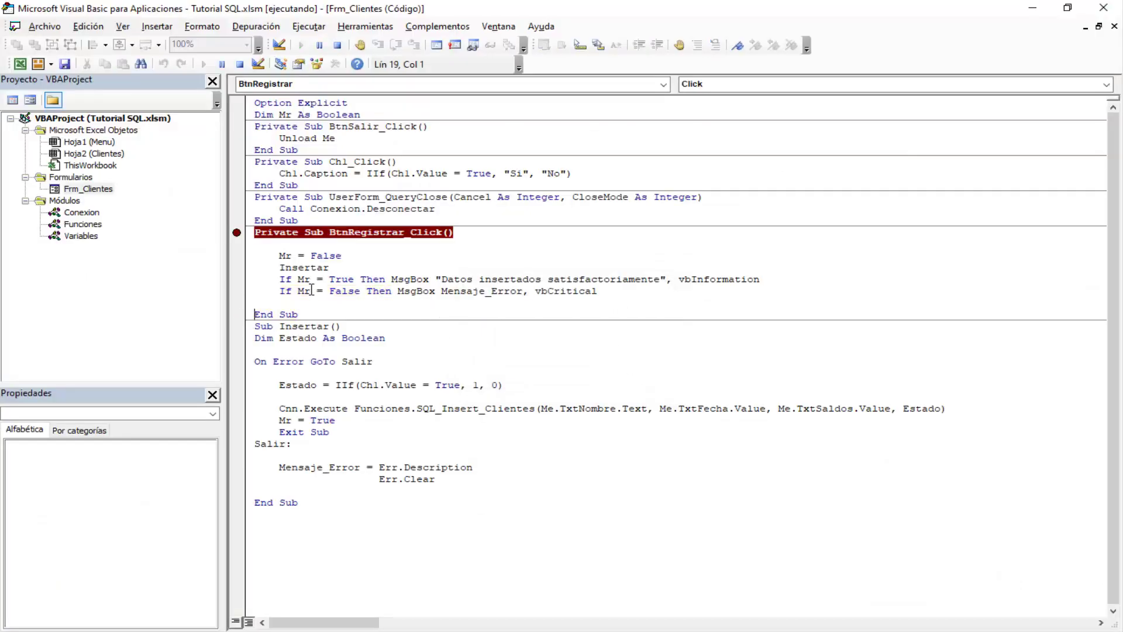
click(237, 232)
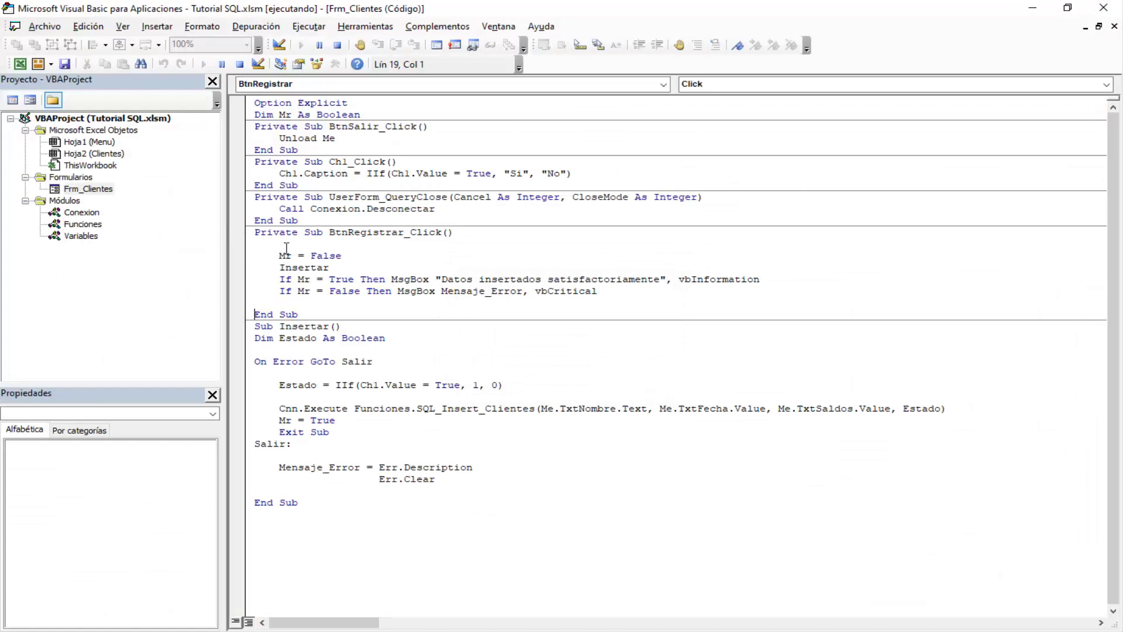
click(1033, 13)
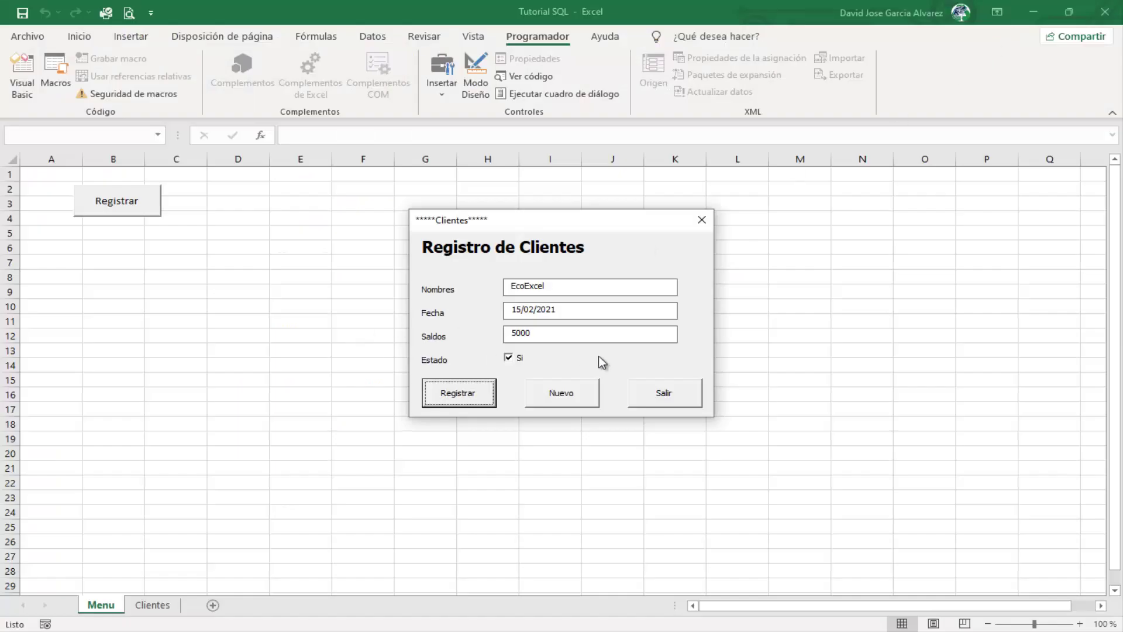
click(671, 394)
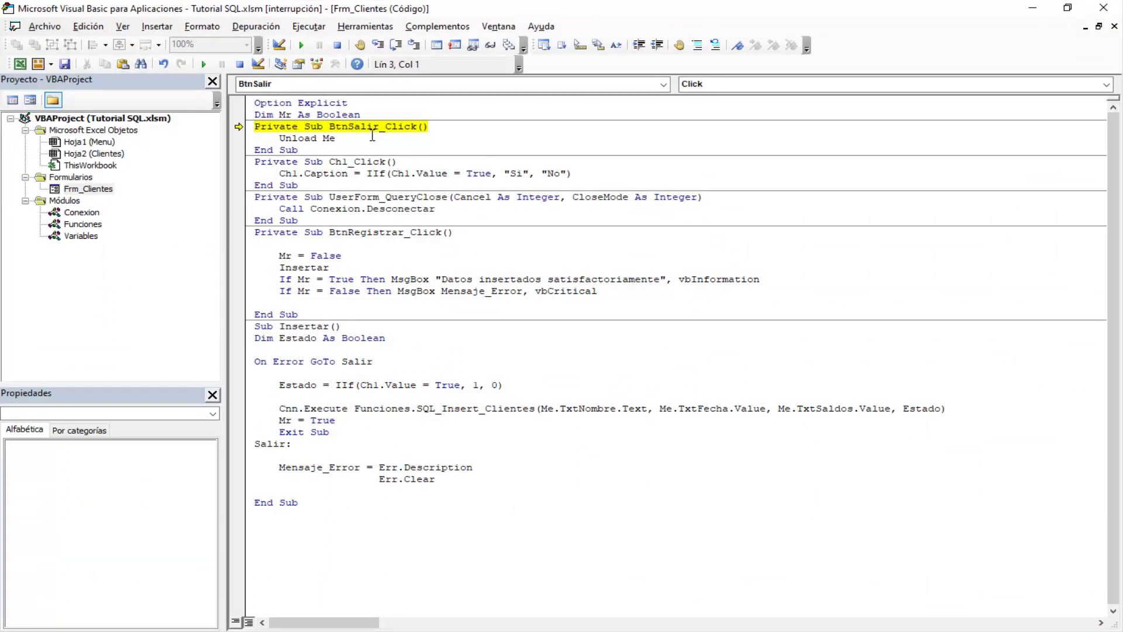
Step through the form's Unload and Desconectar code, then return to Excel
key(F8)
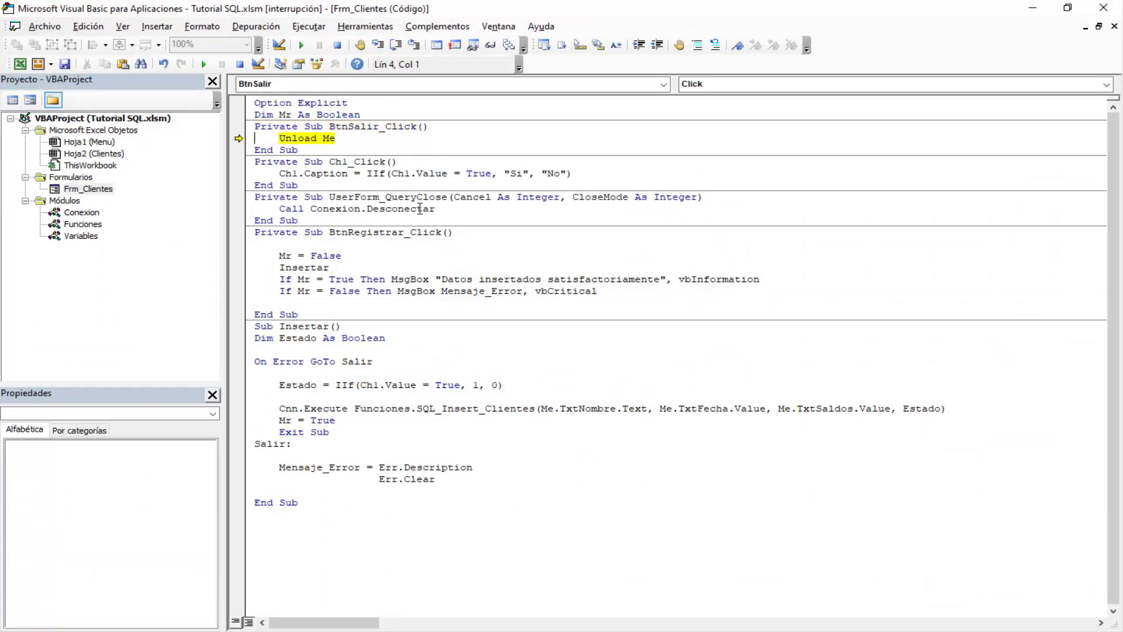
key(F8)
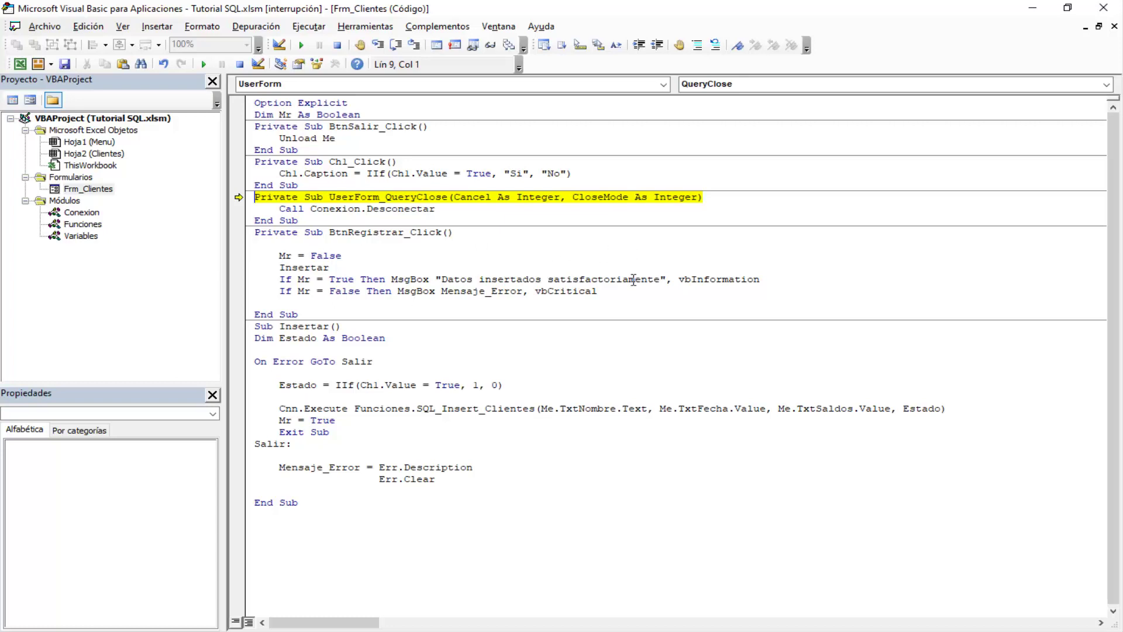
key(F5)
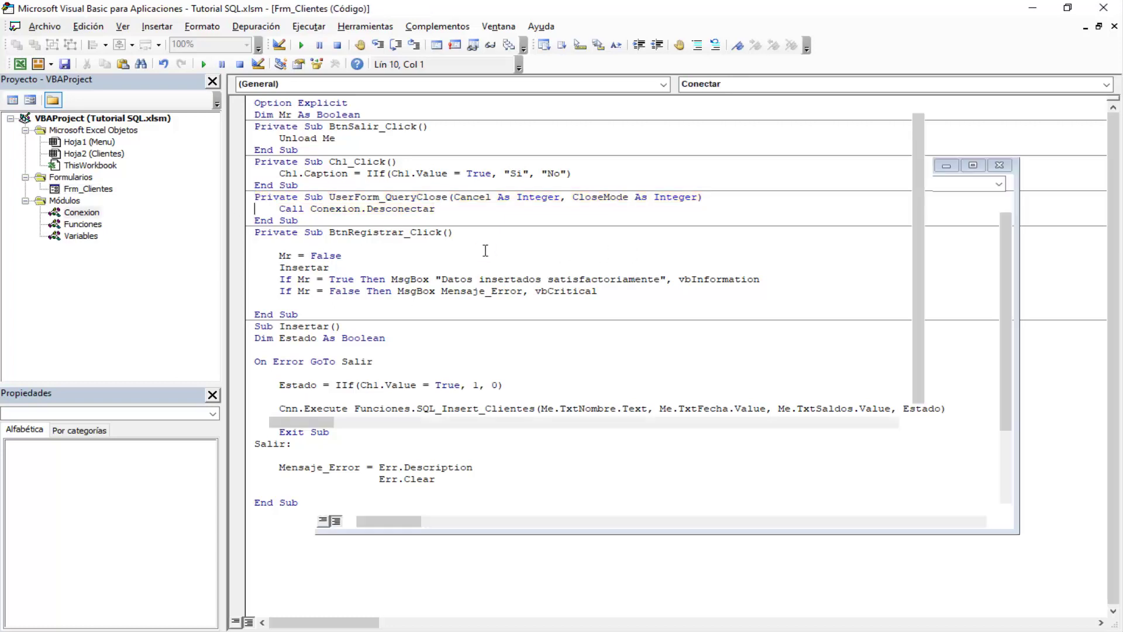
key(F8)
key(F8)
key(F8)
key(F8)
key(F8)
key(F8)
key(F8)
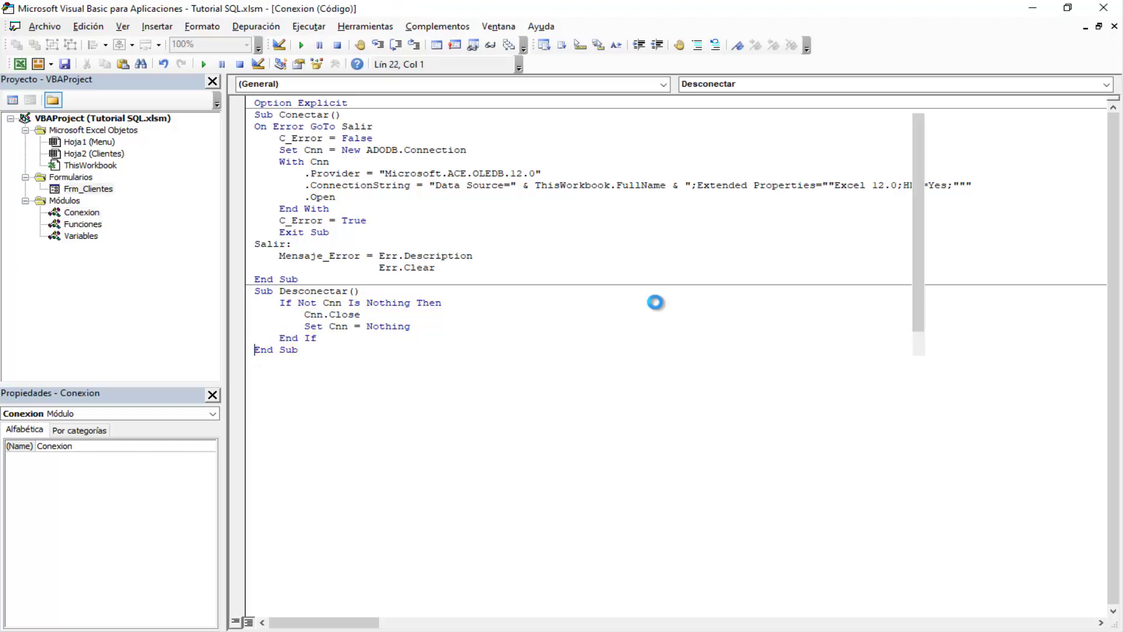
key(F8)
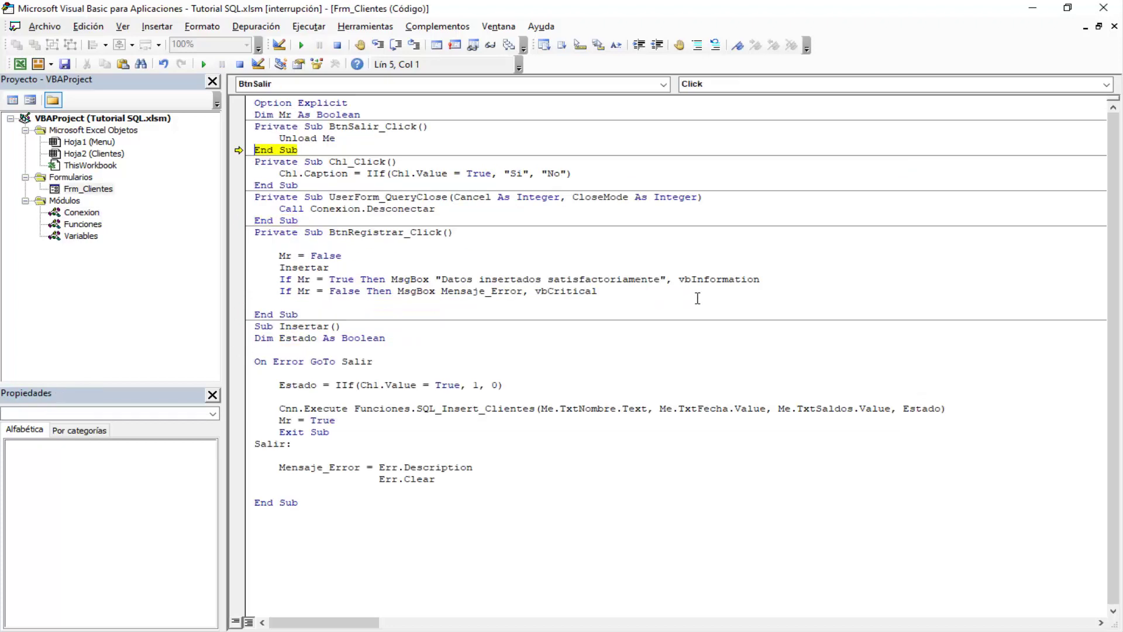
key(F8)
key(F8)
key(F8)
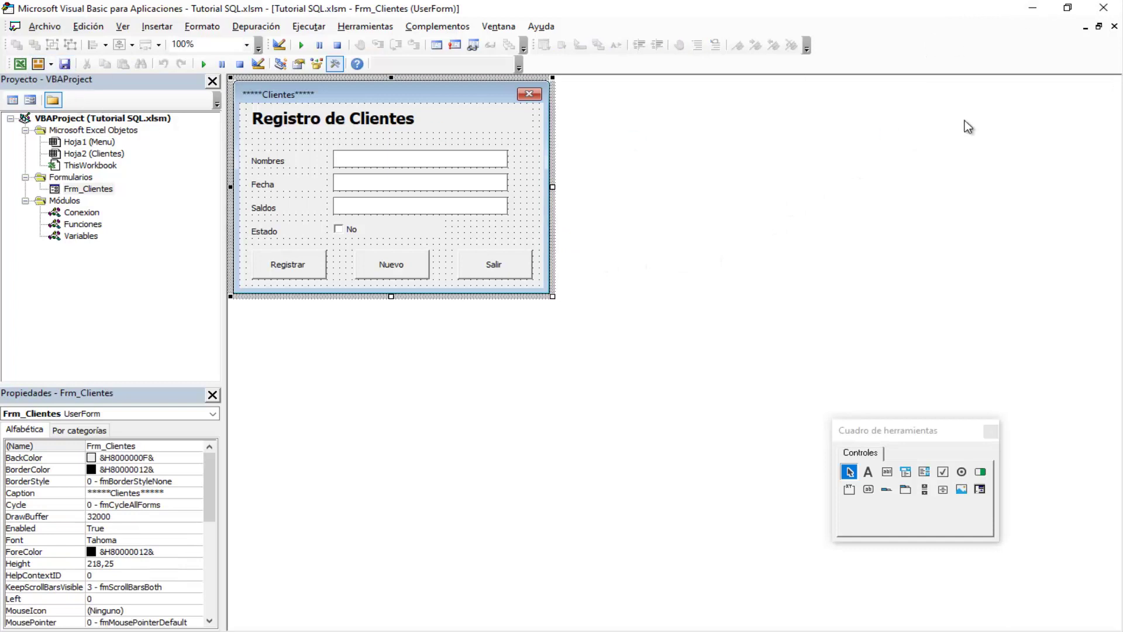
click(1032, 9)
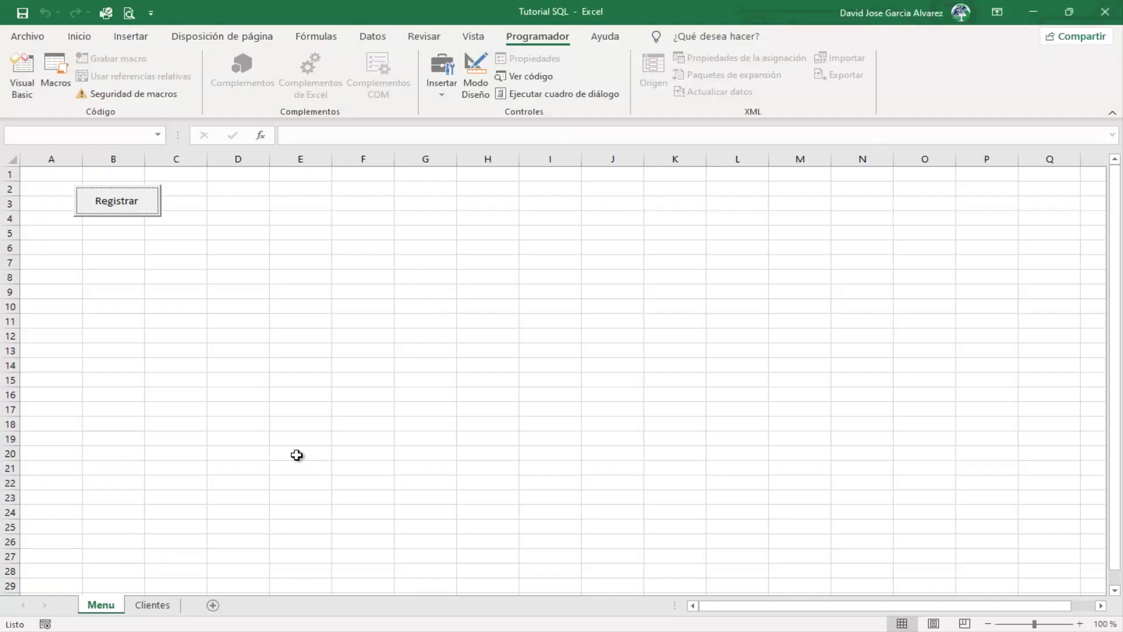
Check the Clientes row EcoExcel, 15/02/2021, 5000, -1, inspecting the date in C2
click(153, 604)
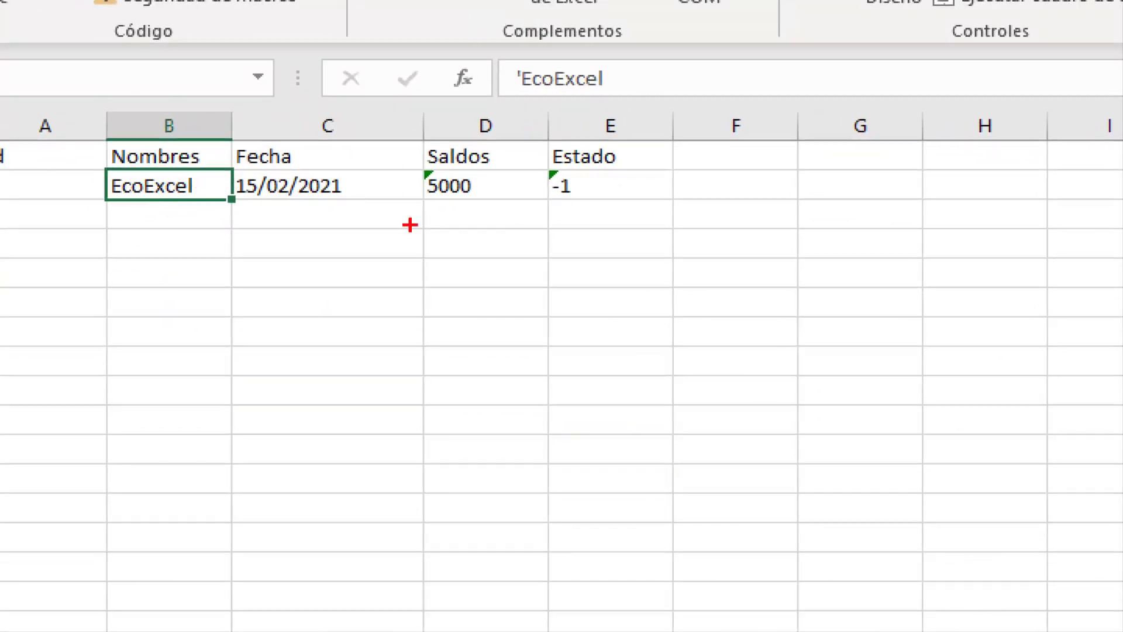
drag(344, 238, 345, 341)
drag(473, 245, 491, 322)
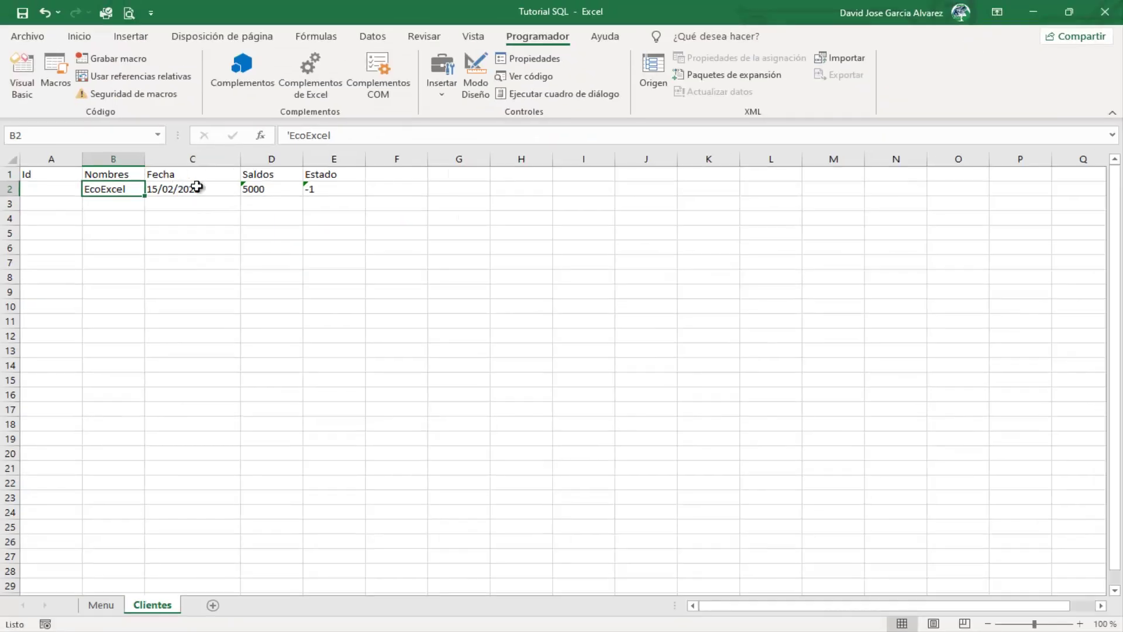
click(196, 186)
click(284, 137)
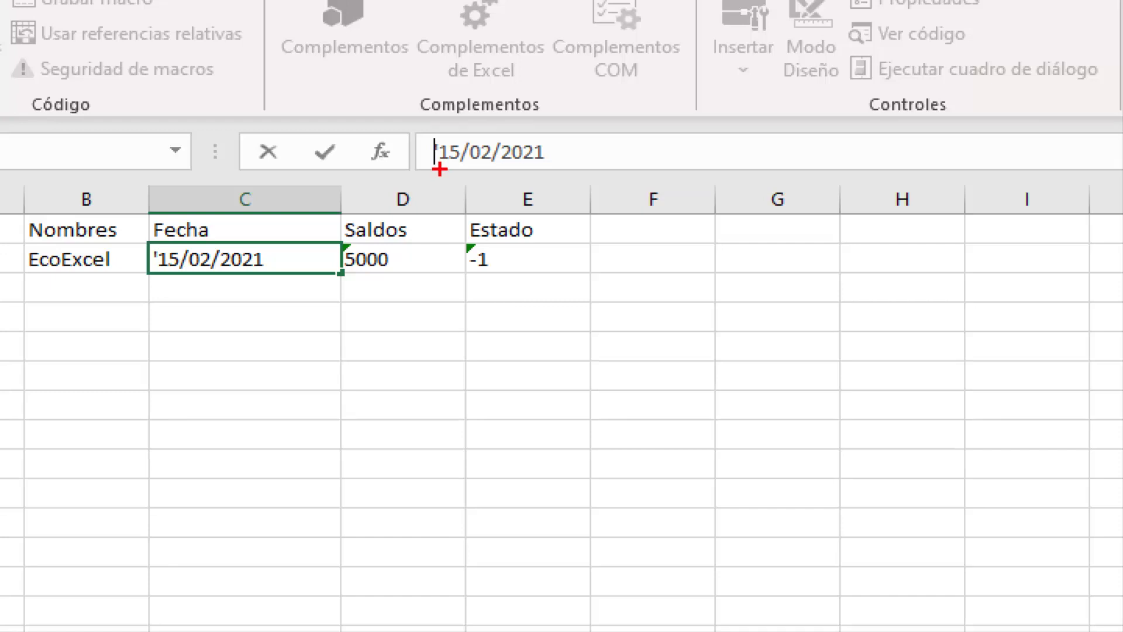
drag(379, 279, 409, 396)
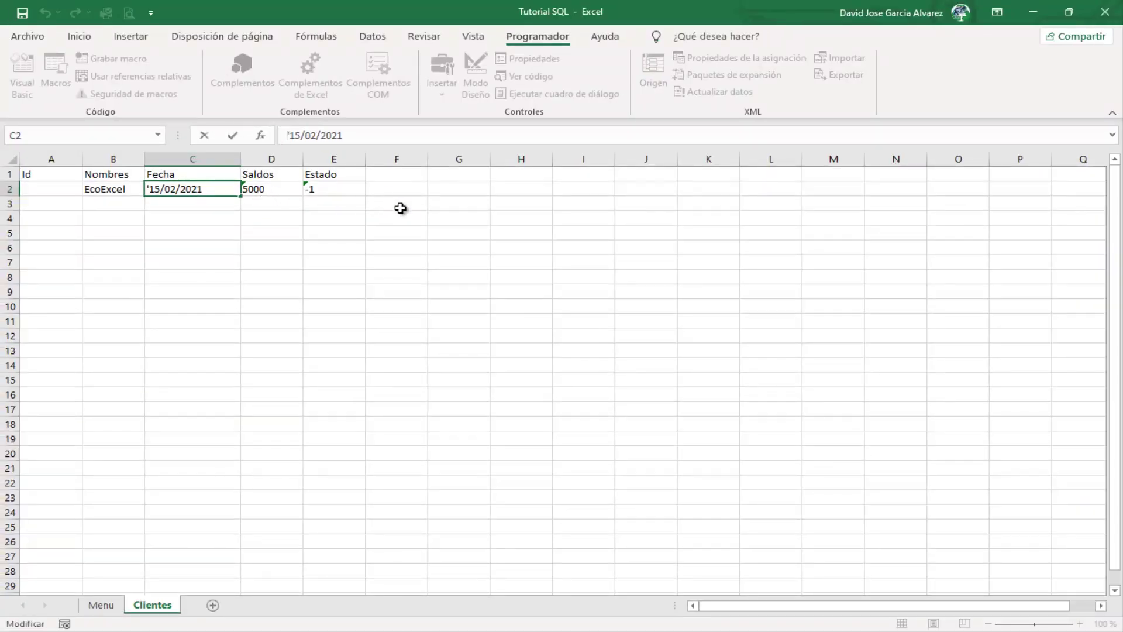
key(Escape)
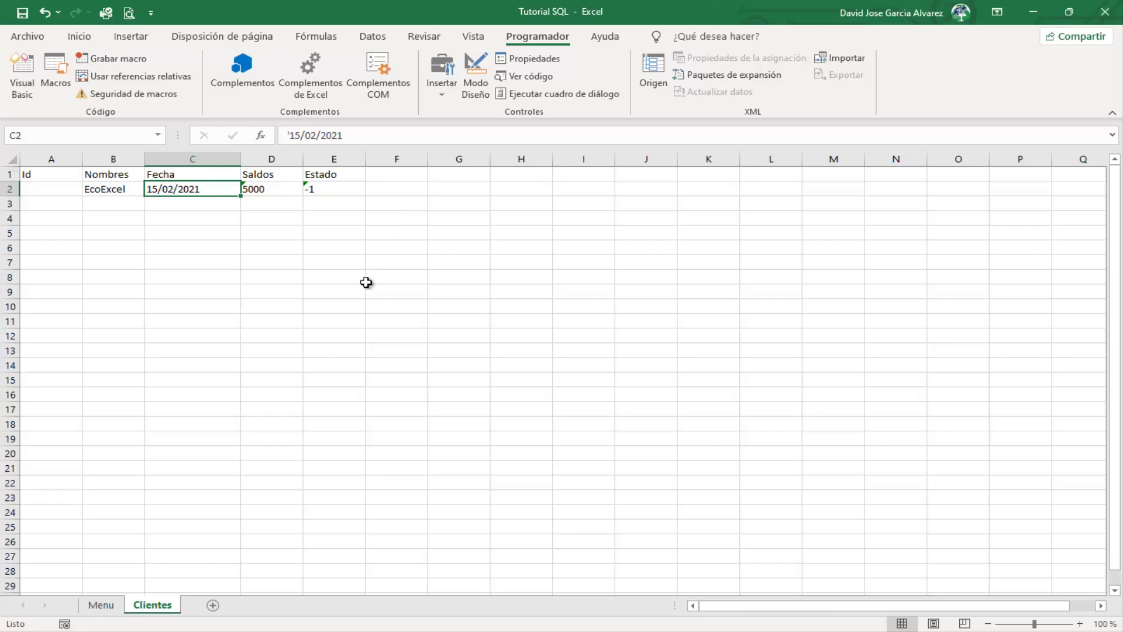
Register client Hola Mundo, dated 30/01/1977, with balance 600 three times from the Menu sheet
click(100, 605)
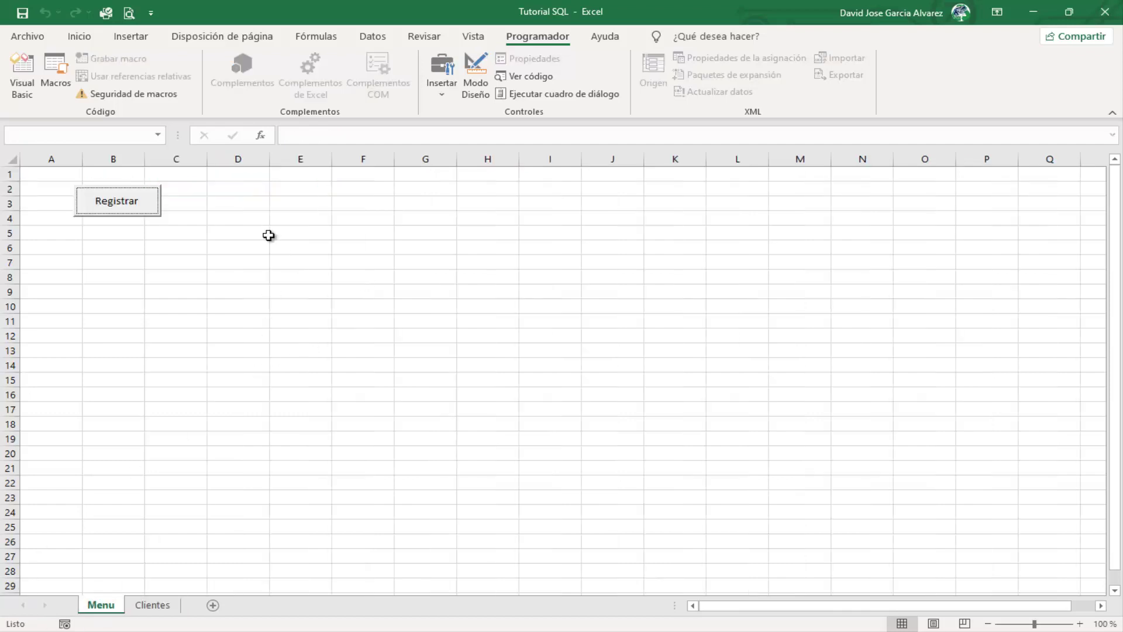
click(138, 206)
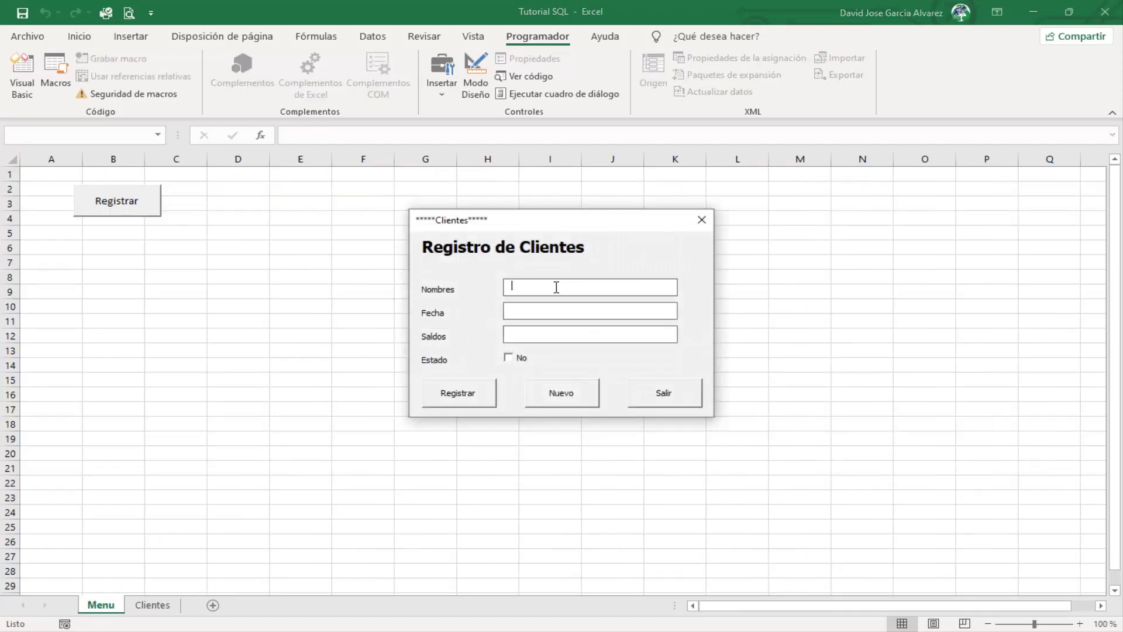
text(Ho)
text(la Mundo)
key(Tab)
text(30/0/)
text(1/)
text(1977)
text(600)
key(Tab)
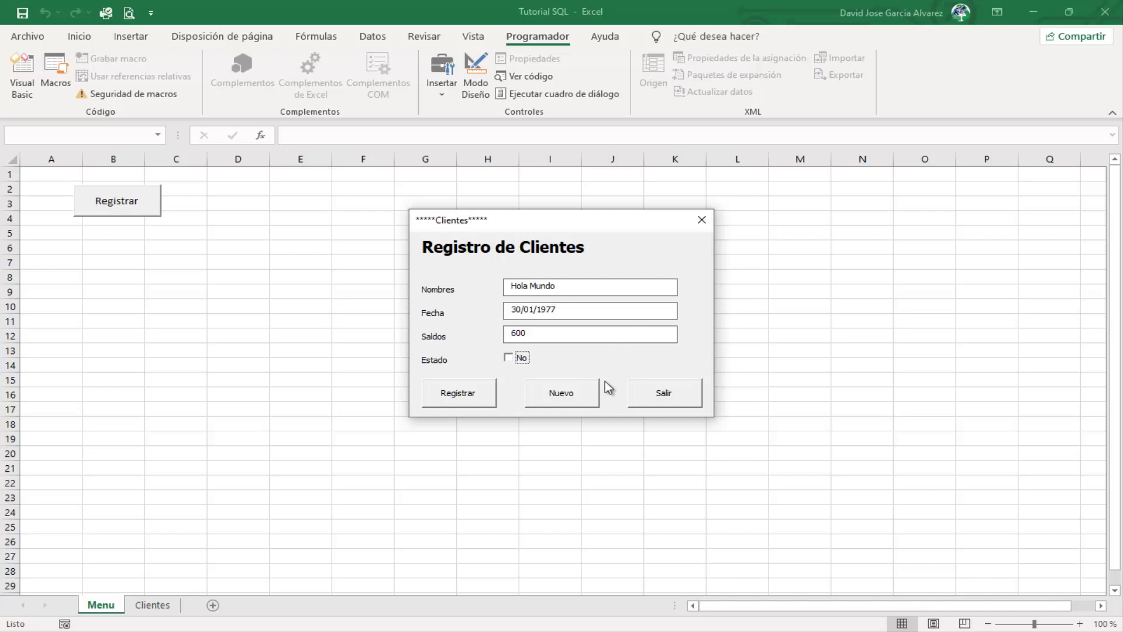
click(483, 402)
click(628, 379)
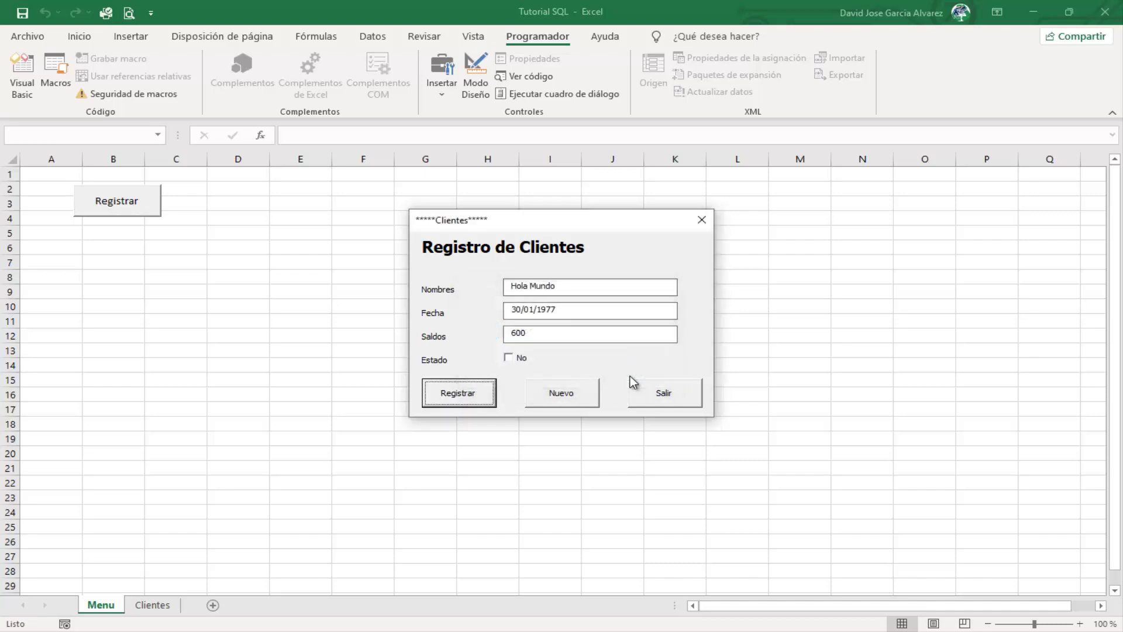
click(477, 396)
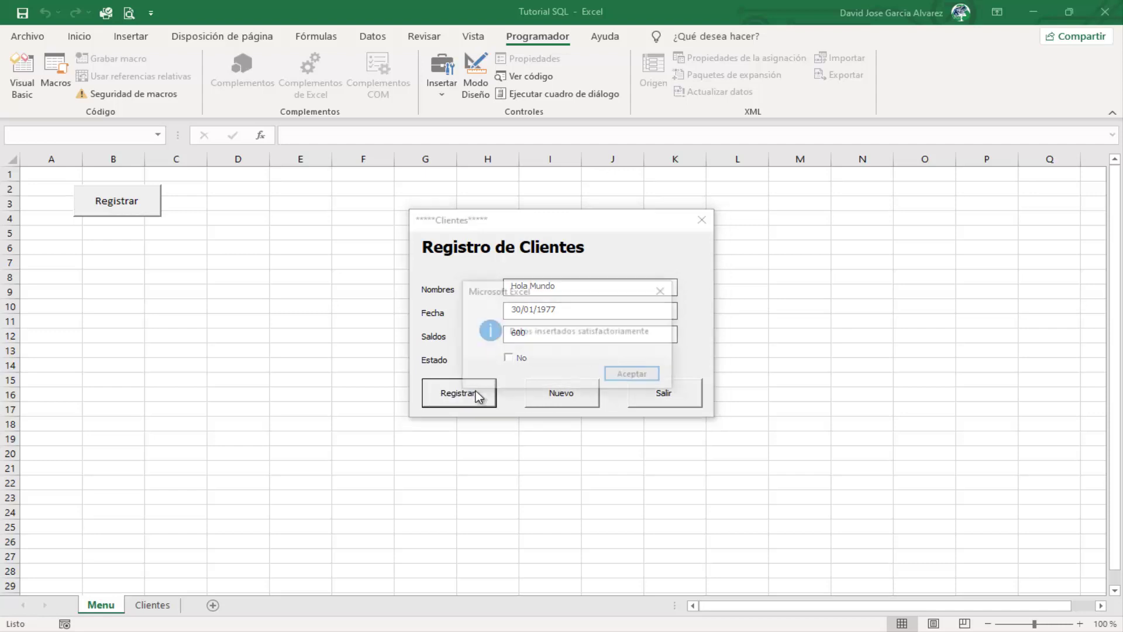
click(631, 374)
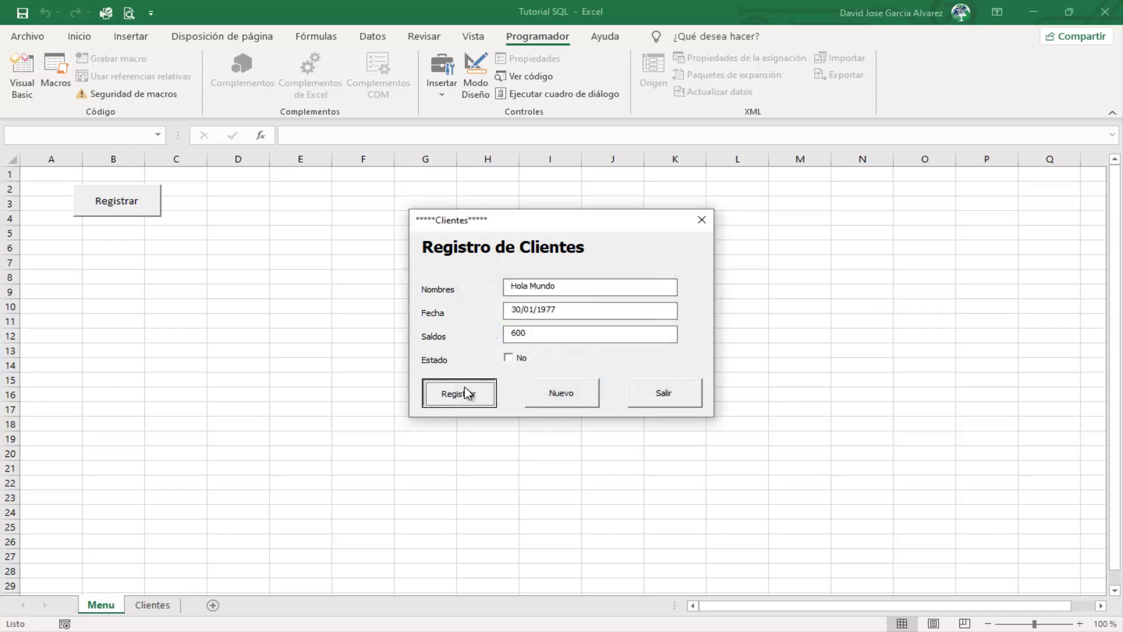
click(464, 387)
click(633, 378)
Tick Estado, change the balance to 6000, register it three more times and close the form
click(528, 363)
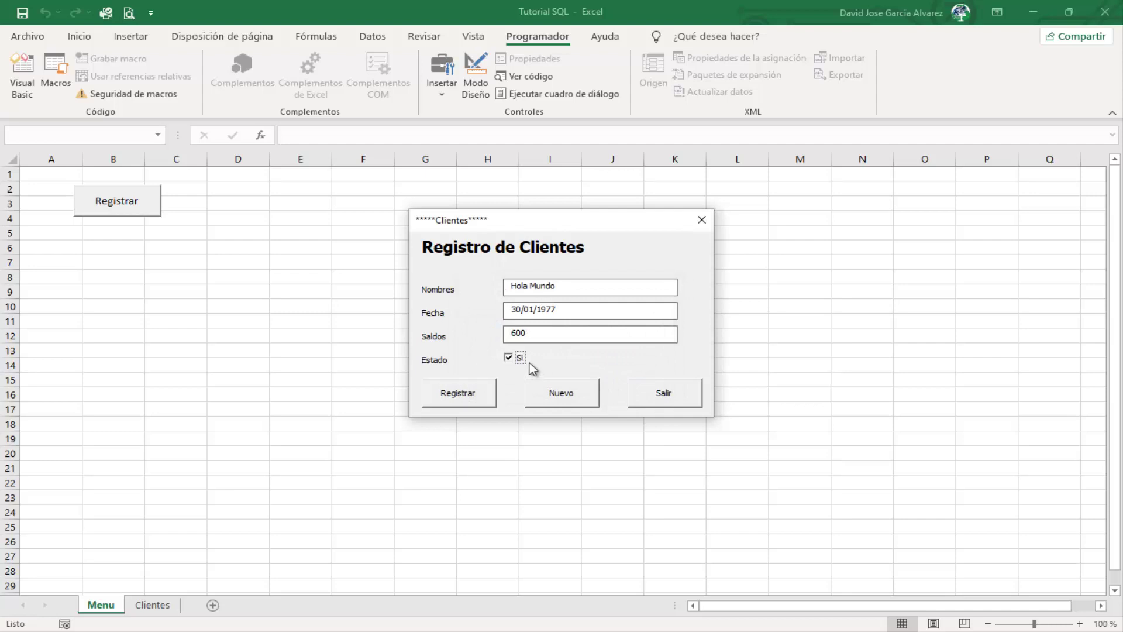
click(543, 332)
text(0)
click(472, 396)
click(634, 376)
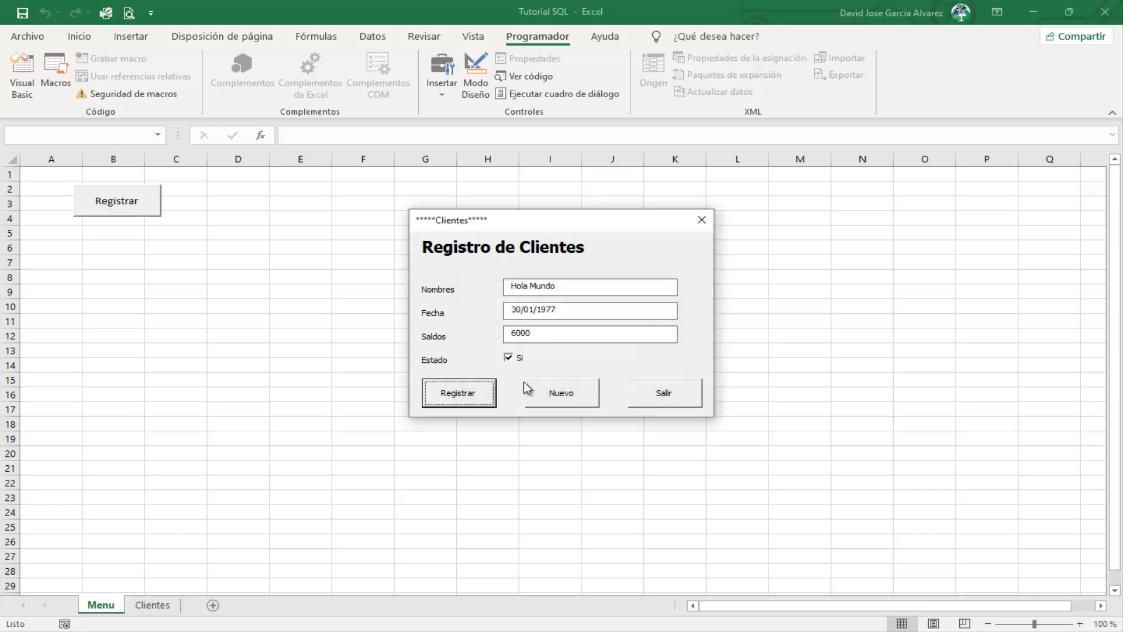
key(Return)
click(635, 372)
click(462, 392)
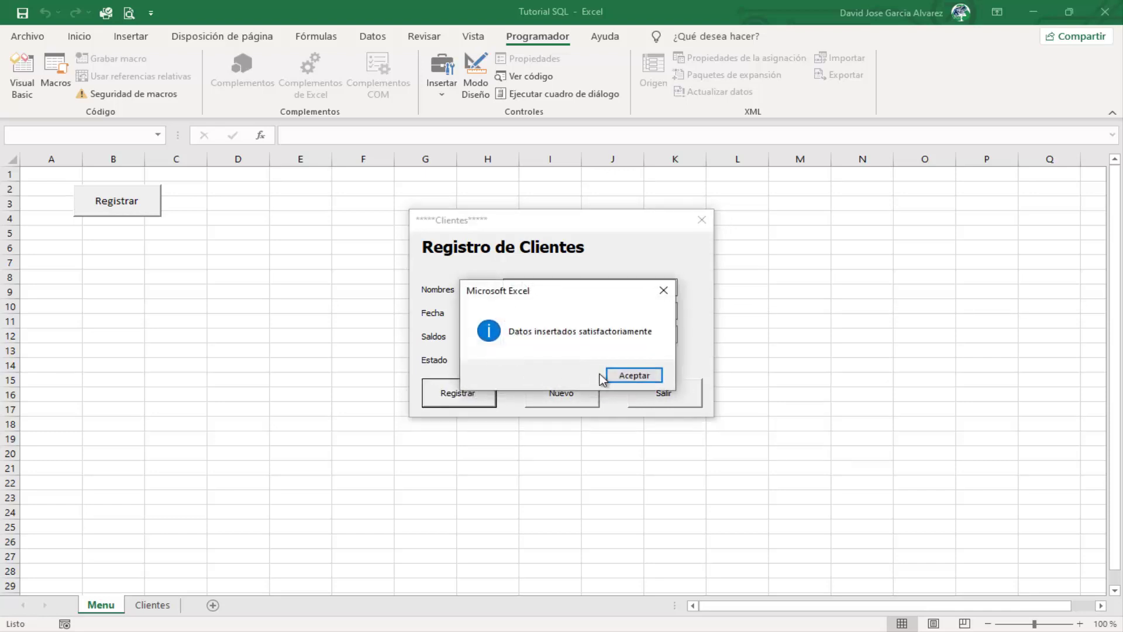
click(625, 376)
click(664, 394)
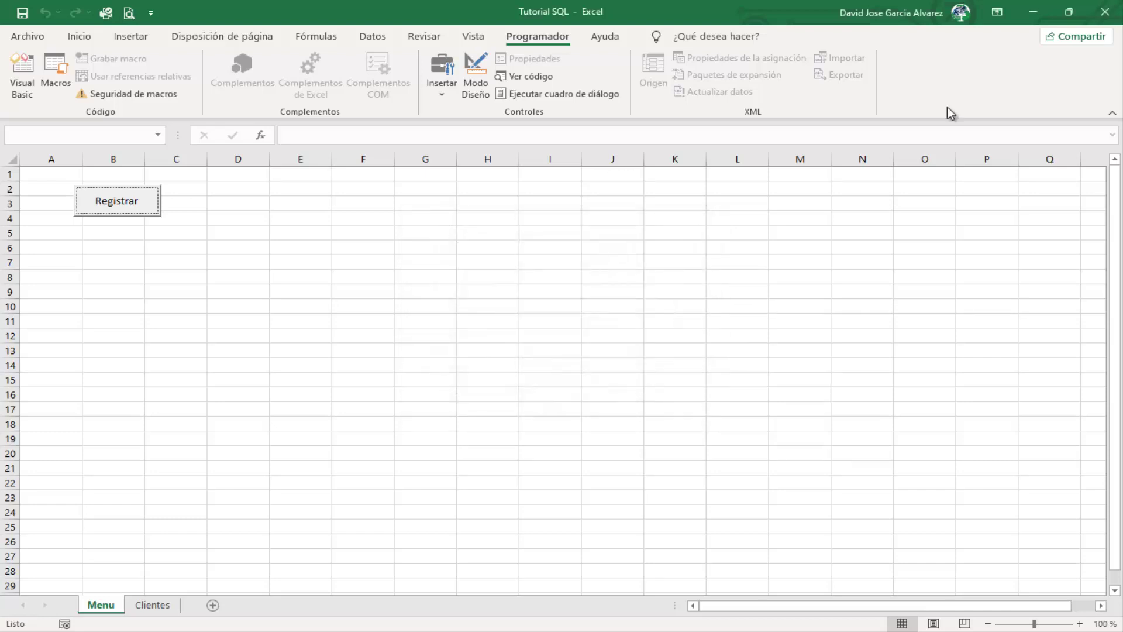
On the Clientes sheet, check the stored status and balance values and widen column B
click(151, 606)
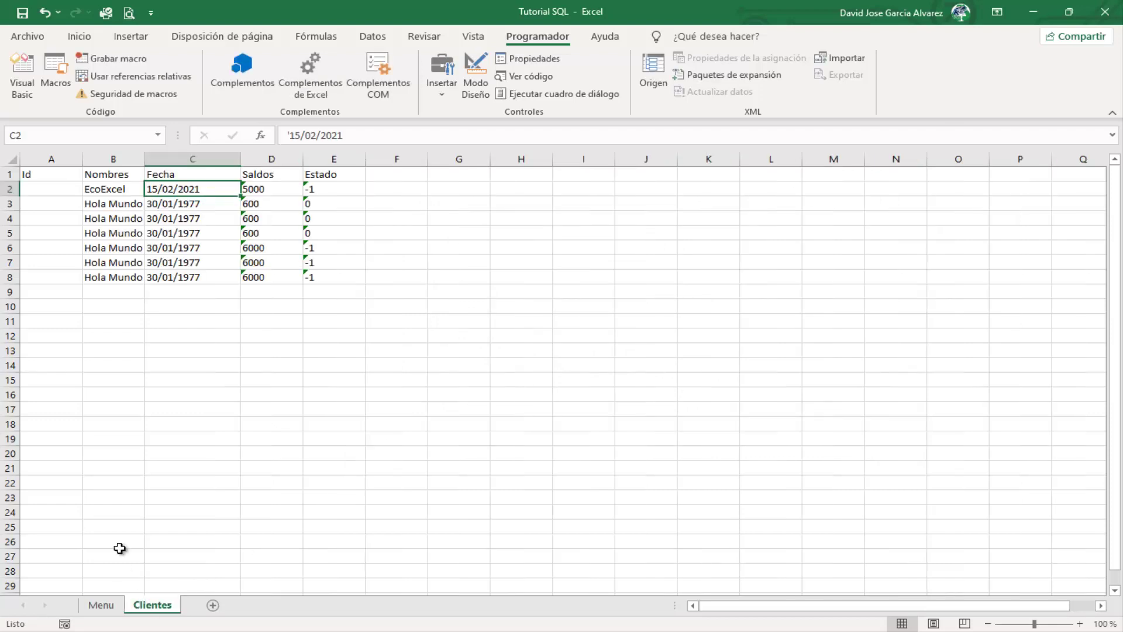
click(346, 187)
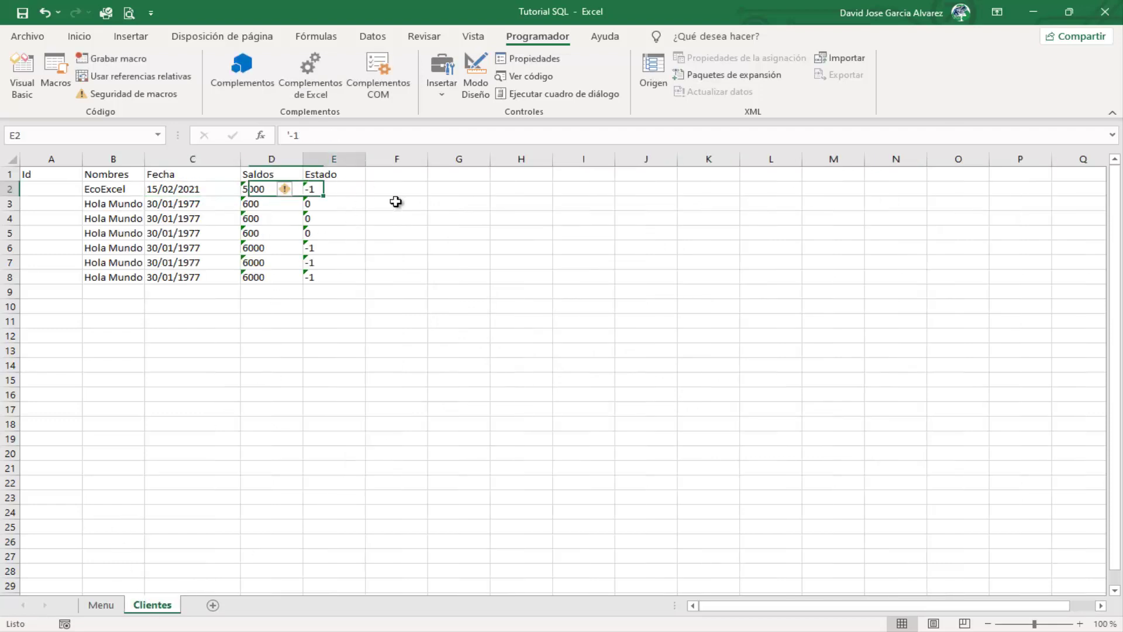
click(272, 249)
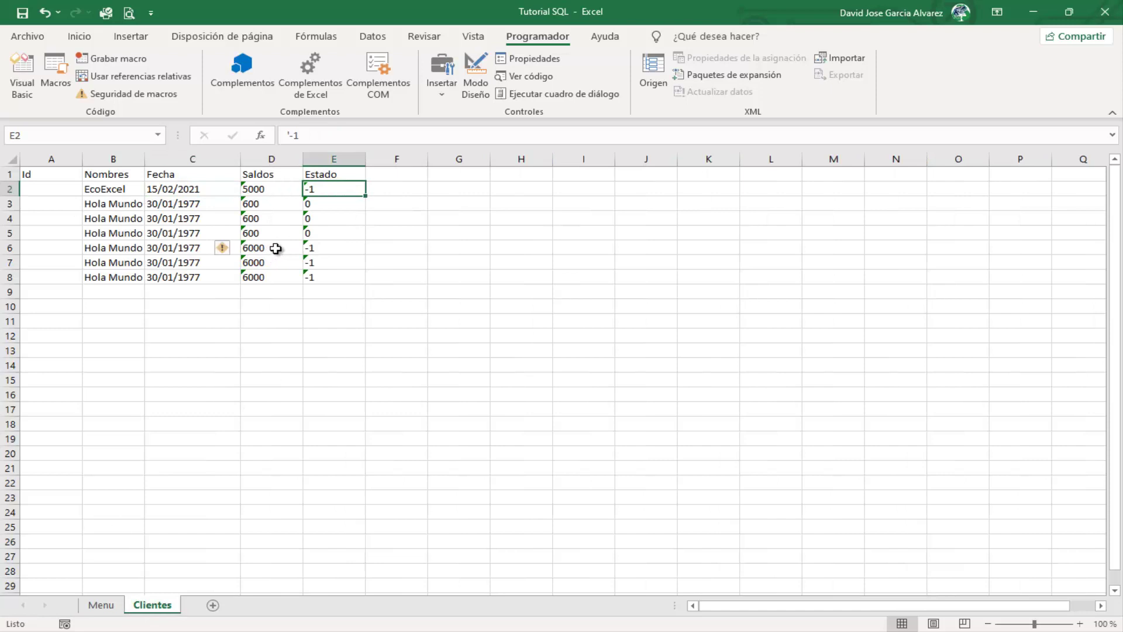
click(261, 267)
click(318, 248)
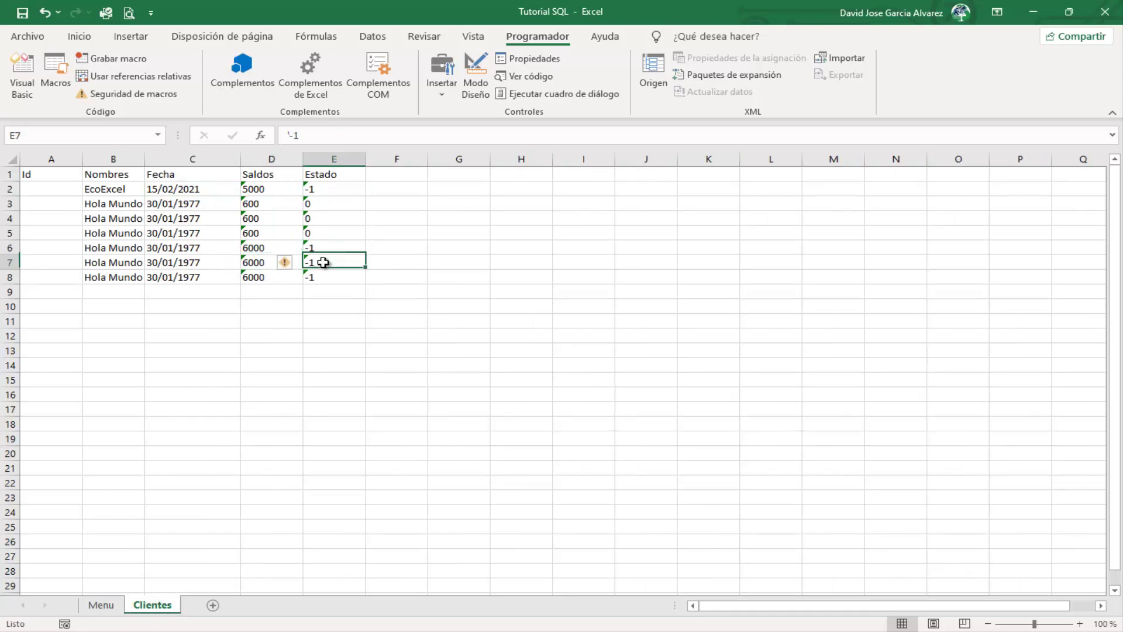
click(318, 263)
drag(116, 248, 222, 264)
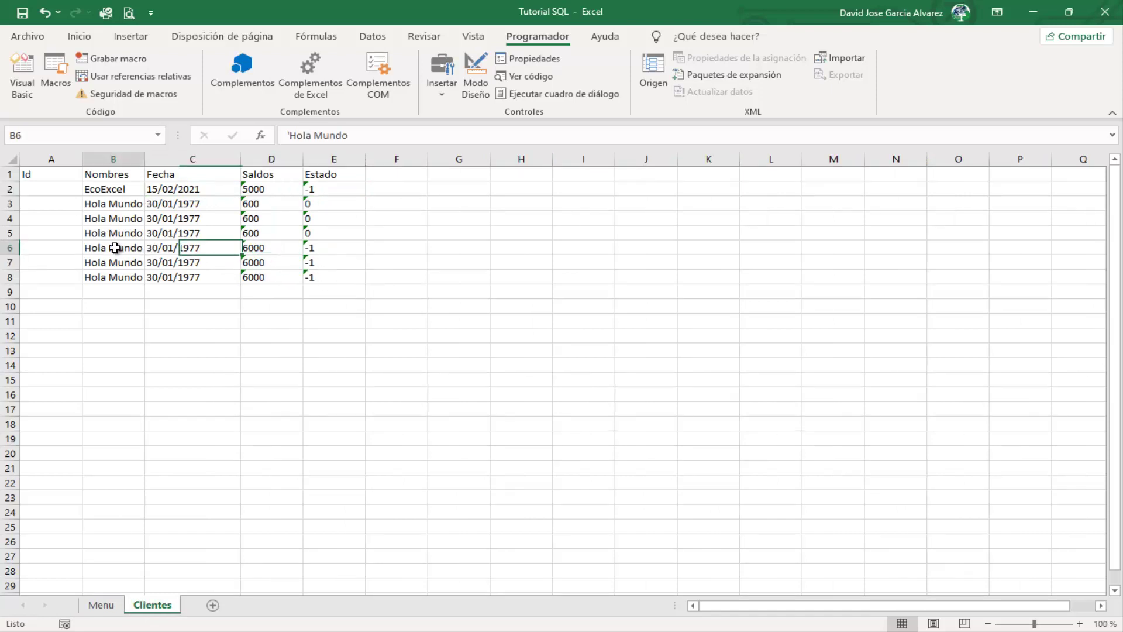
click(272, 263)
click(403, 322)
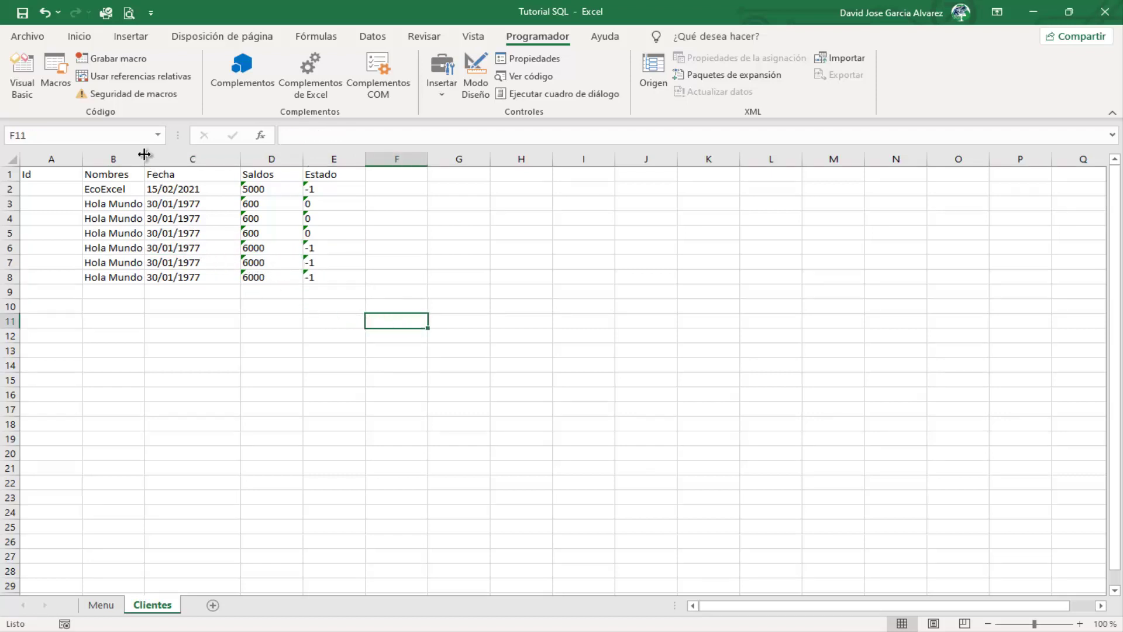
drag(144, 155, 146, 155)
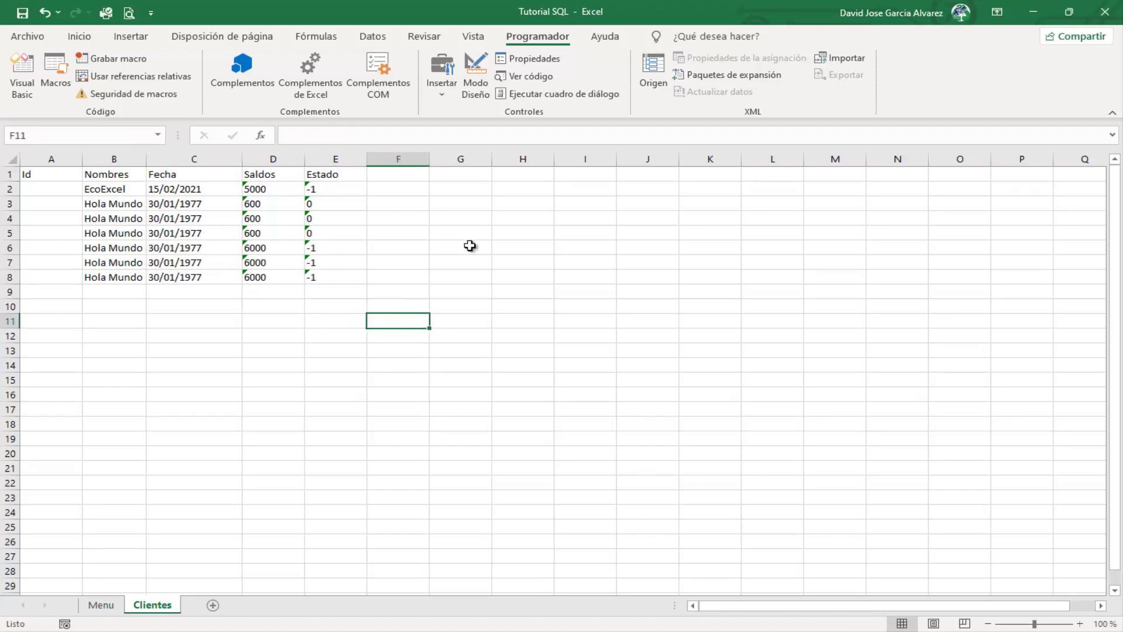
click(44, 189)
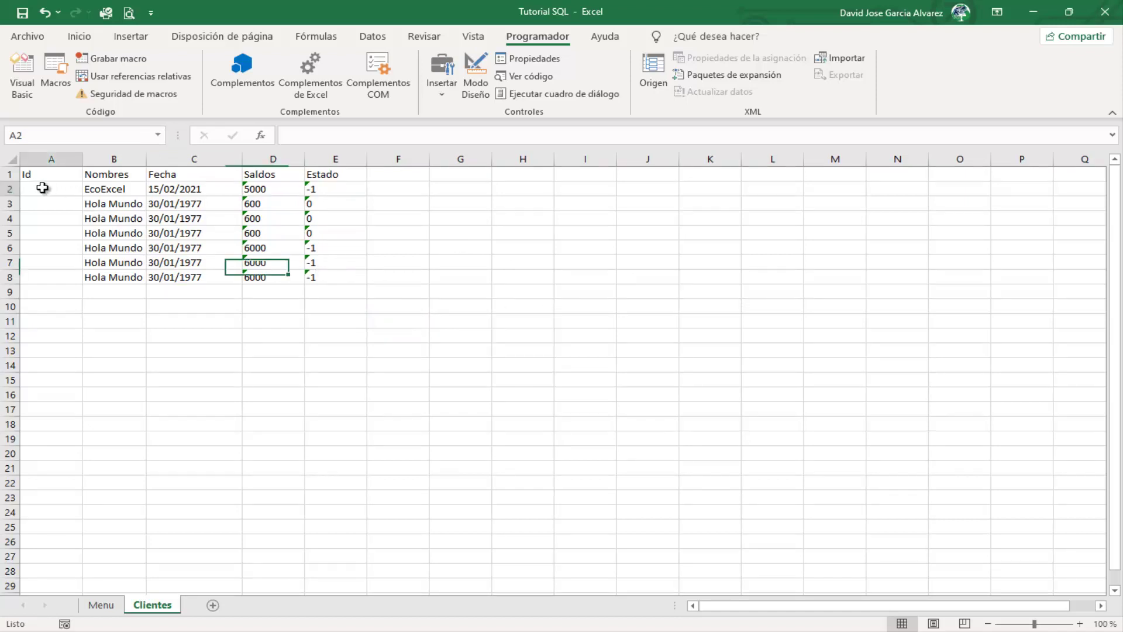
Delete client rows 2–8 so only the headers remain, then open the VBA editor
drag(8, 189, 9, 276)
click(10, 277)
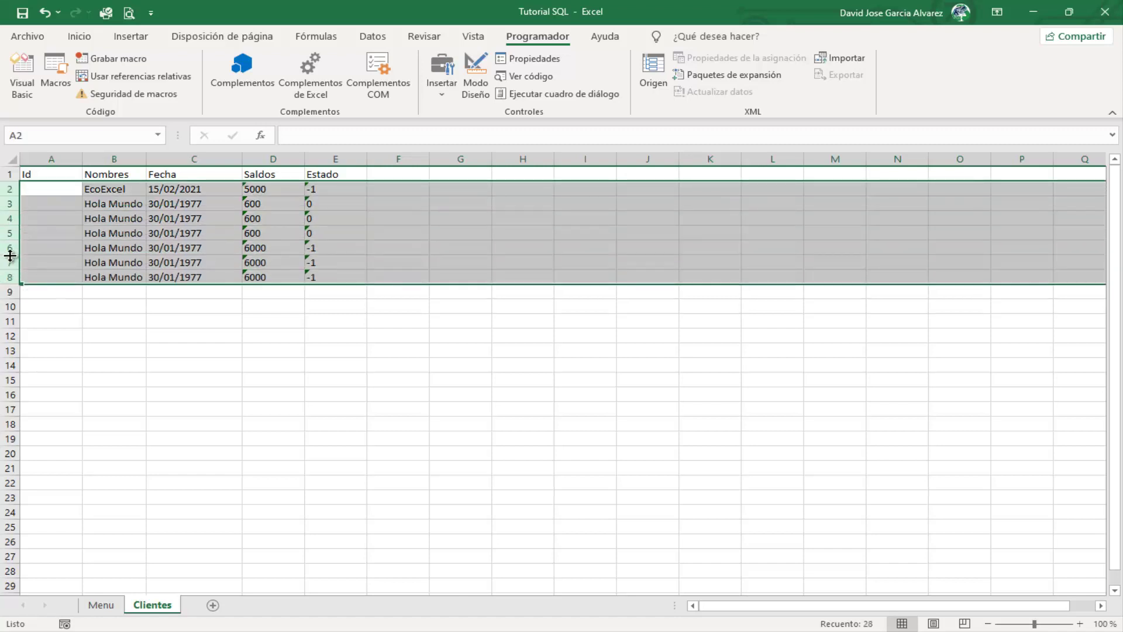
right_click(9, 232)
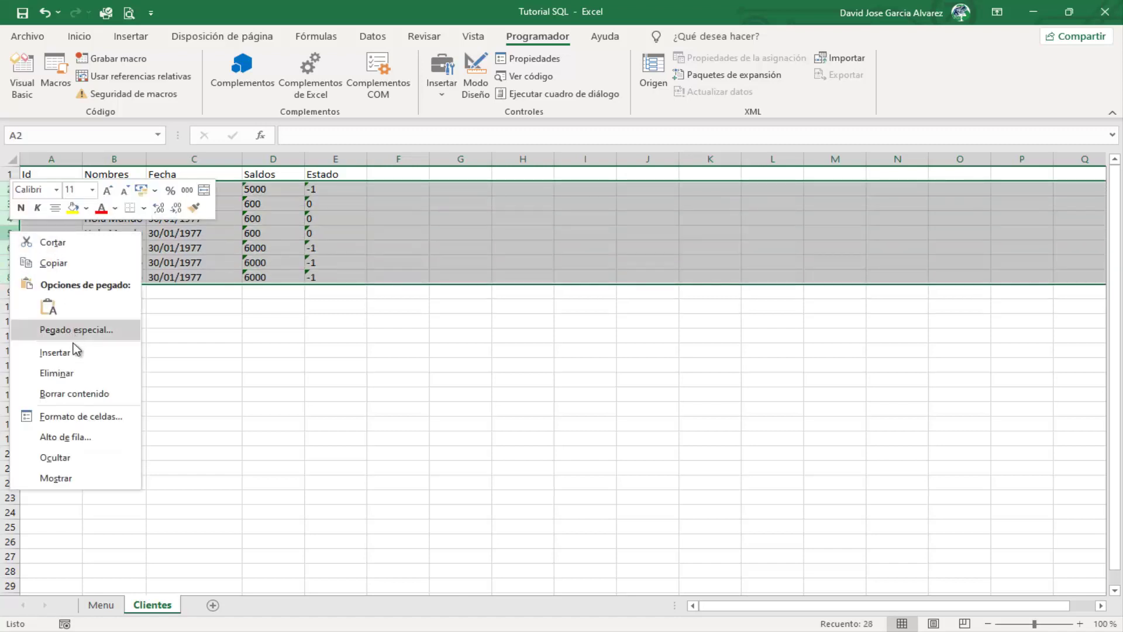
click(69, 372)
click(338, 362)
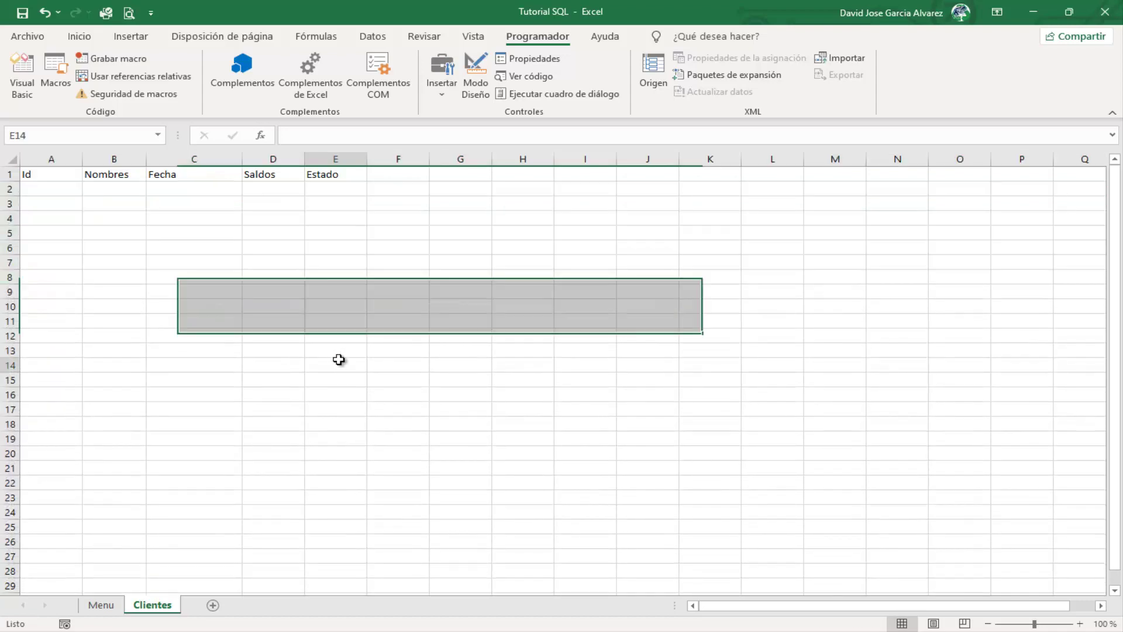
click(26, 85)
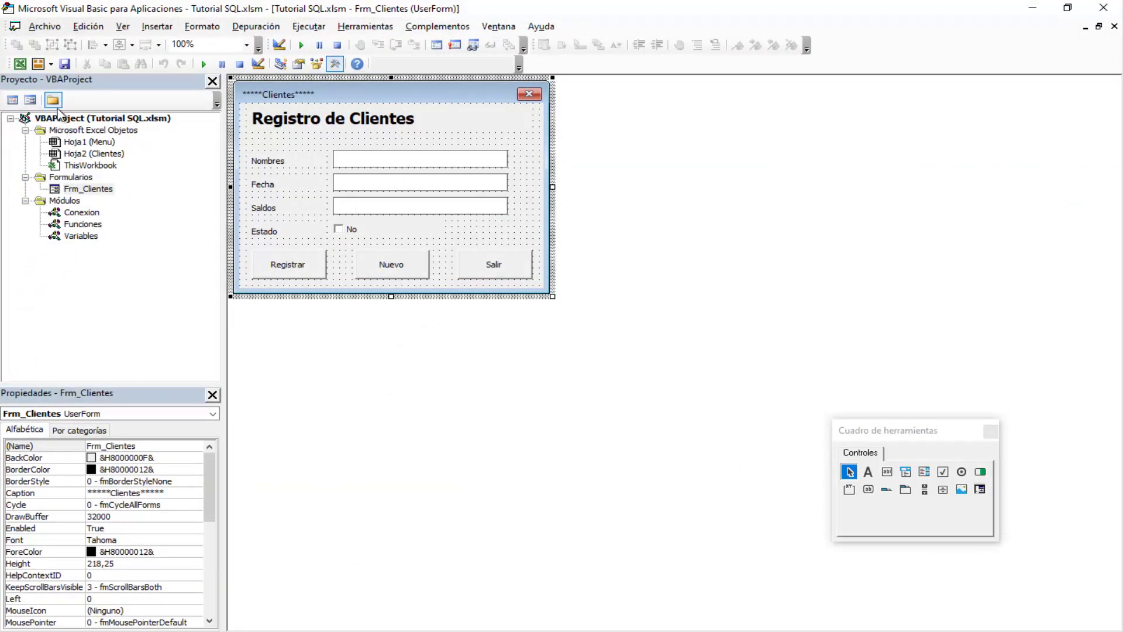
Insert a new code module and name it Procedimientos
click(51, 64)
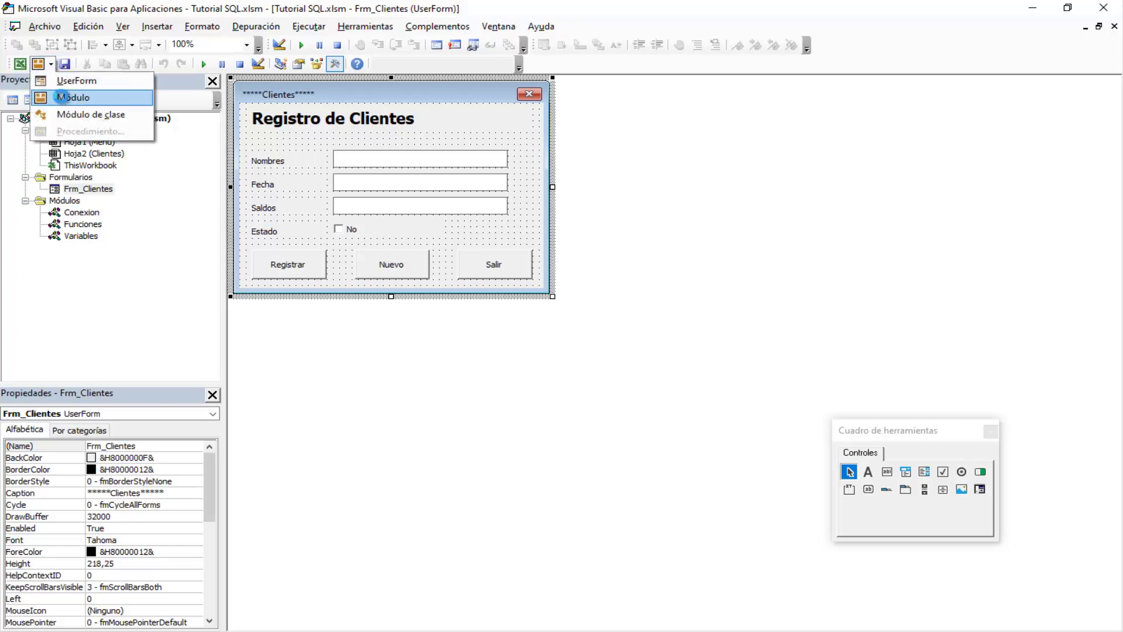
click(67, 98)
click(79, 446)
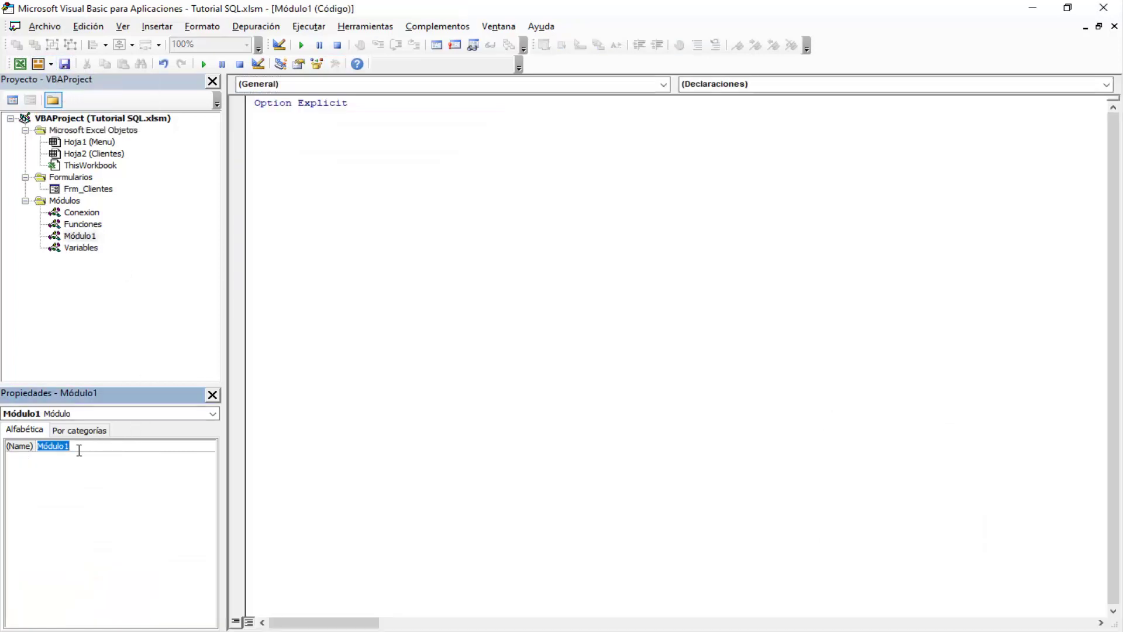
text(Proce)
key(BackSpace)
key(BackSpace)
text(cedimientos)
key(Return)
Write Sub Auto_Increment() containing Dim Uf As Long
click(258, 117)
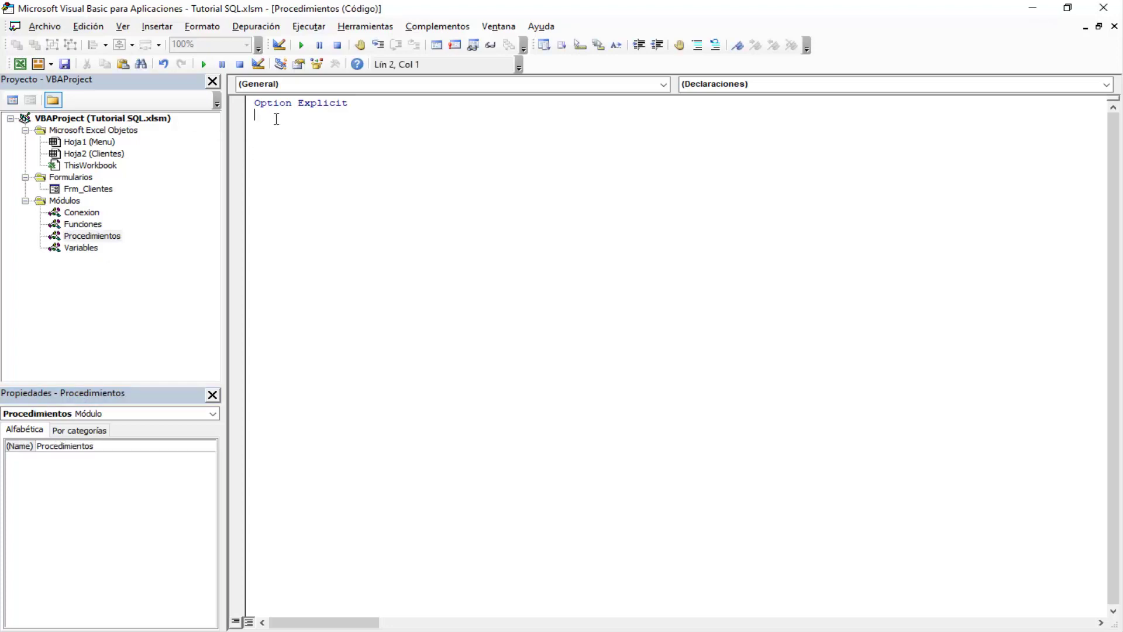
text(Sub )
text(Auto_:)
key(BackSpace)
text(Incre)
text(mente)
key(BackSpace)
key(Return)
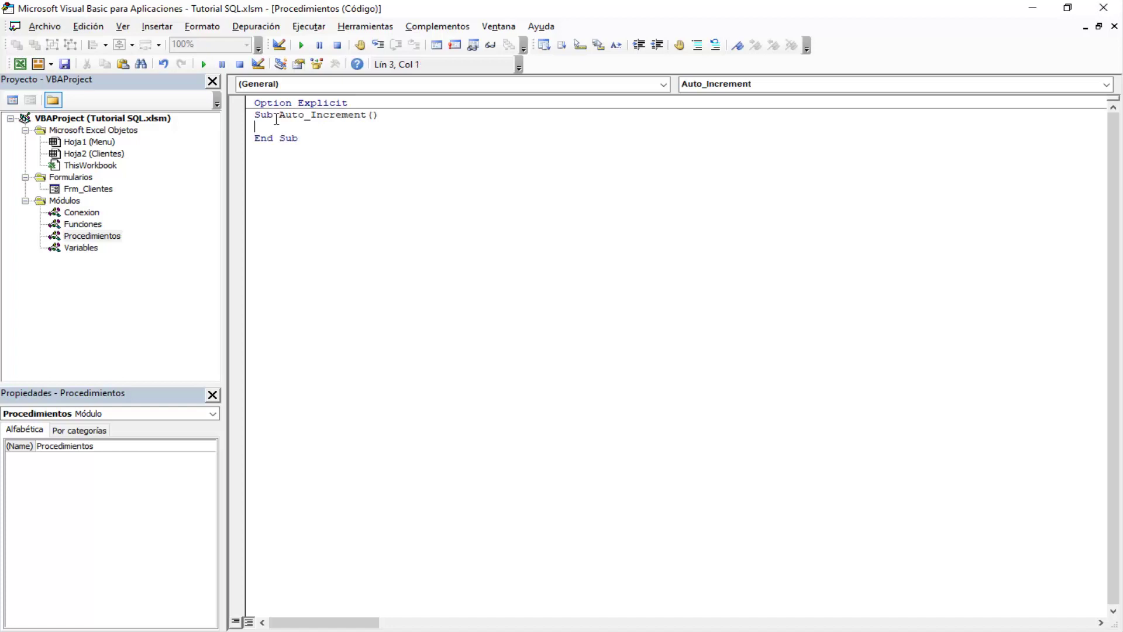
key(Return)
key(Return)
key(Up)
key(Up)
text(di)
text(m )
text(Uf as lon)
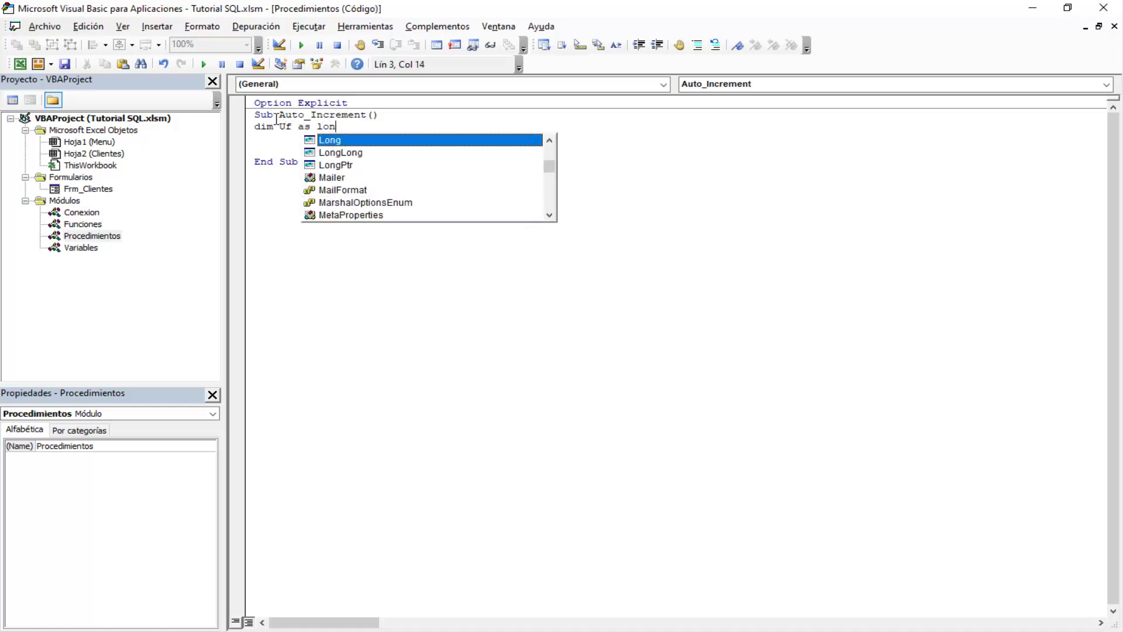
key(Tab)
key(Return)
key(Return)
key(Return)
key(Return)
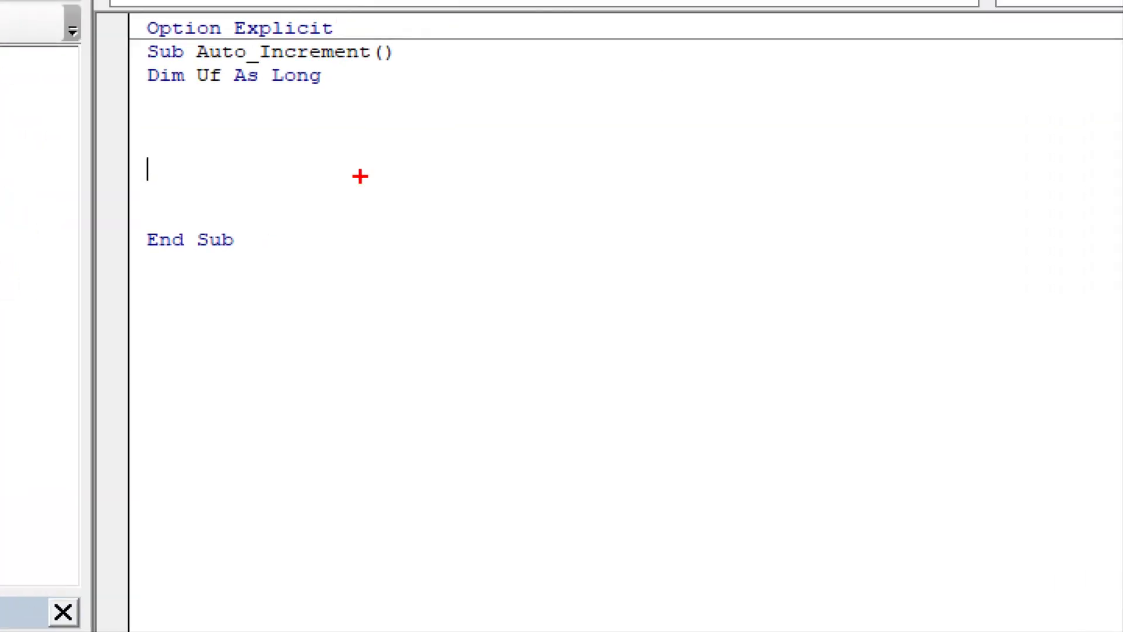
drag(423, 138, 656, 90)
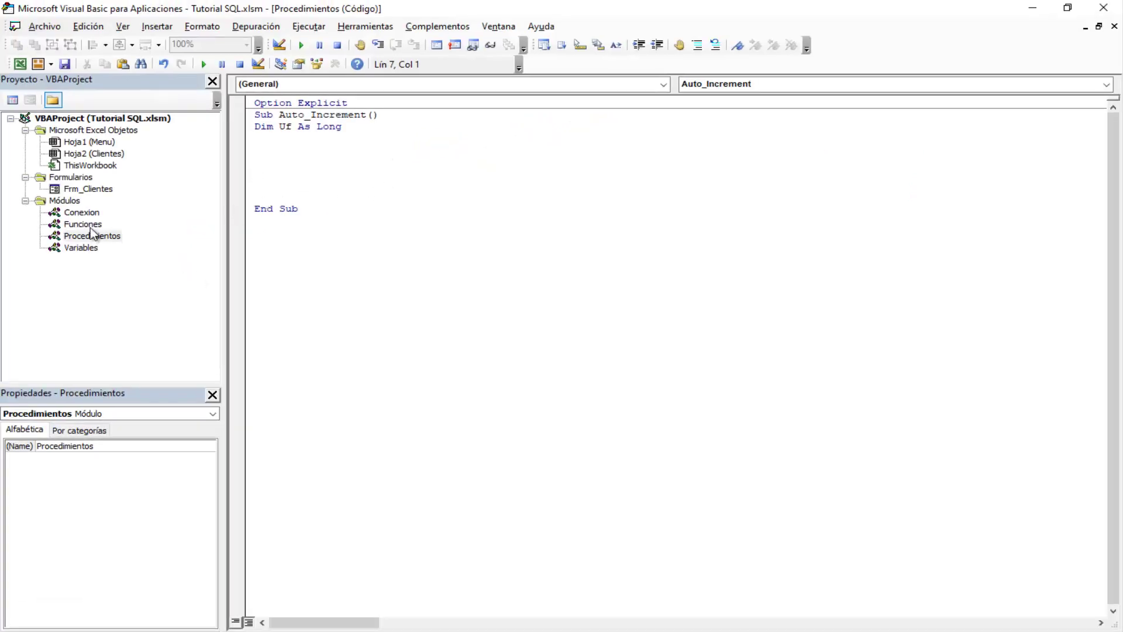
Add Public Hoja As Worksheet to the Variables module, then return to Procedimientos
double_click(81, 247)
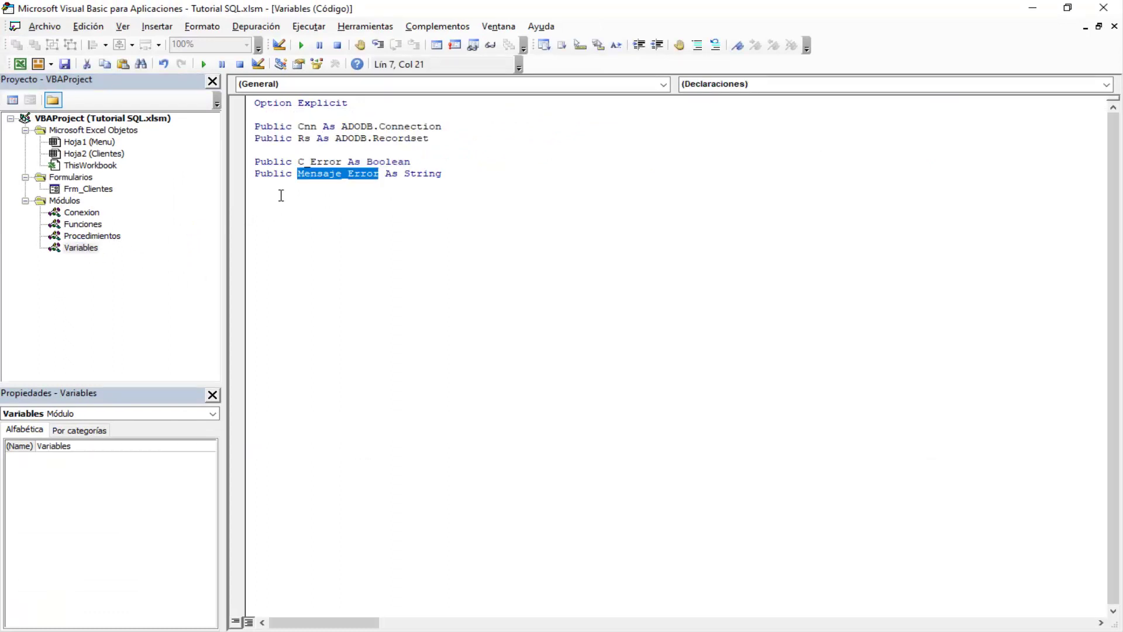
click(281, 195)
text(po)
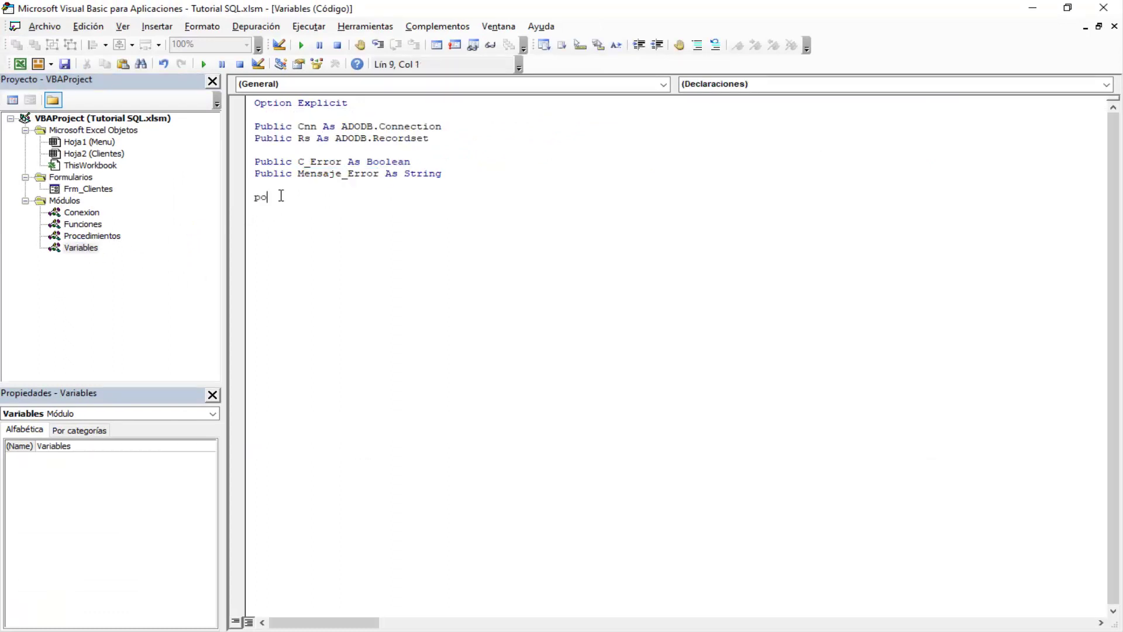
key(BackSpace)
text(ublic )
text(Hoja as )
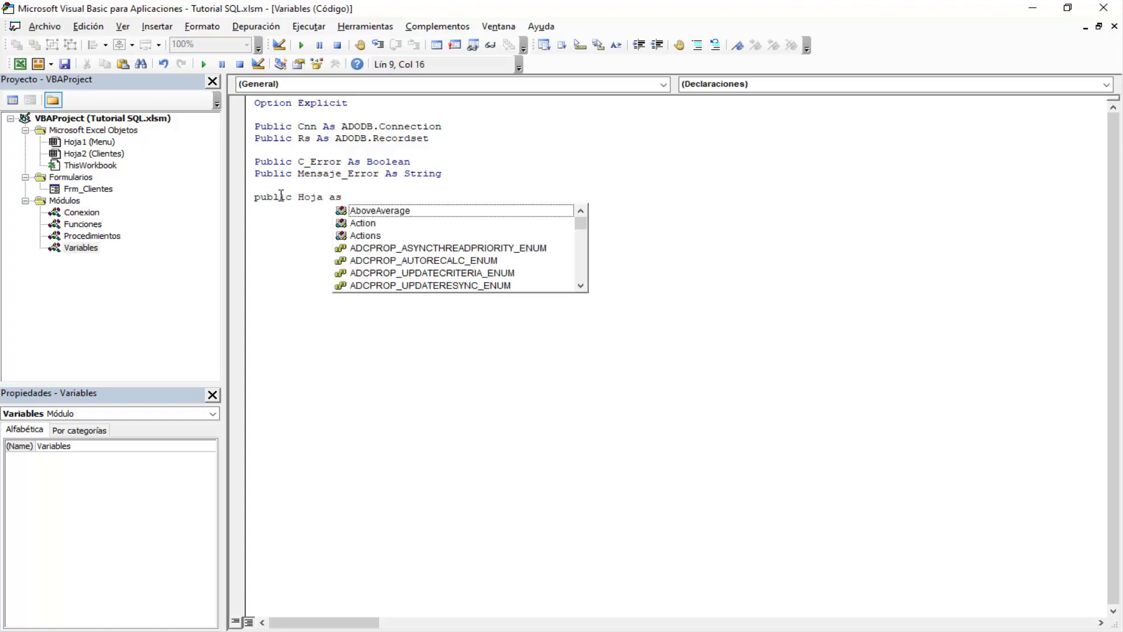
text(wor)
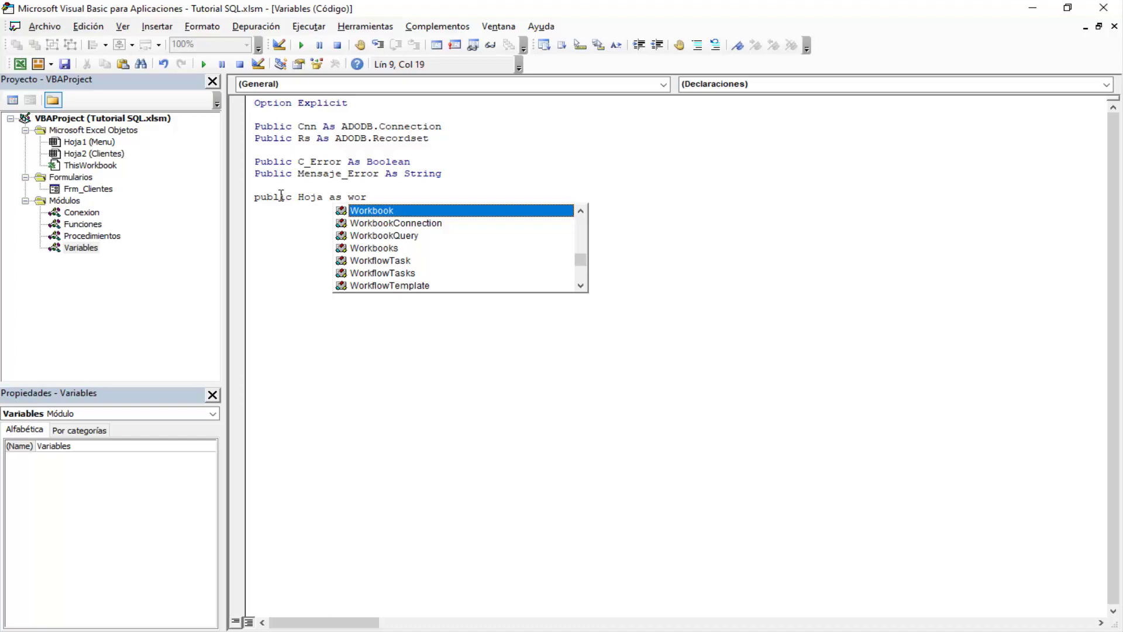
text(ks)
key(Tab)
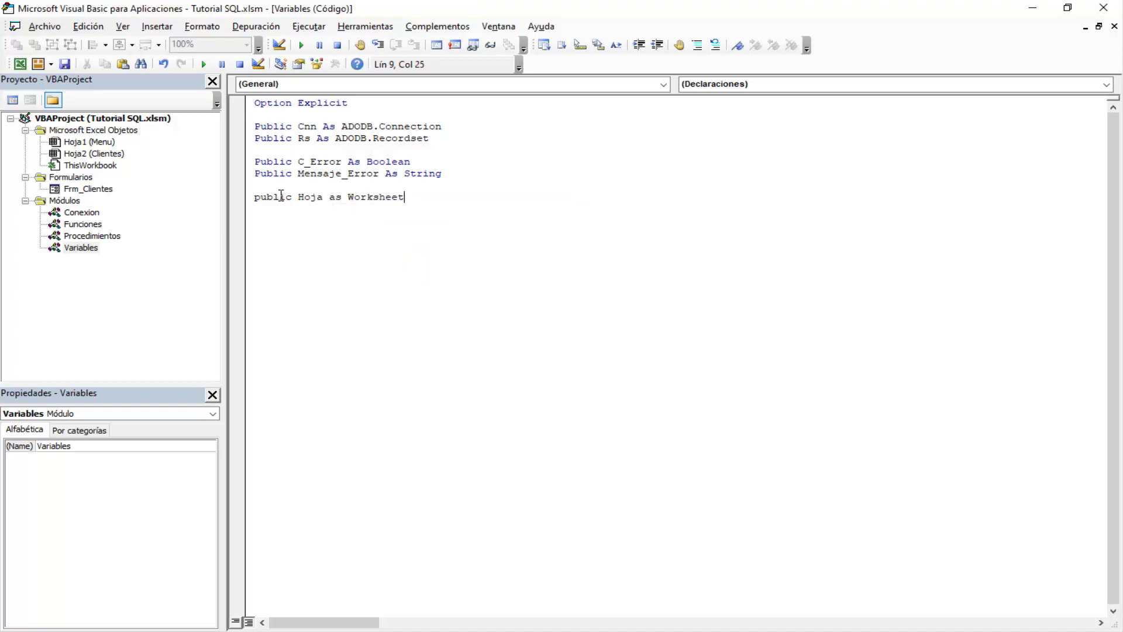
key(Return)
key(Return)
double_click(376, 195)
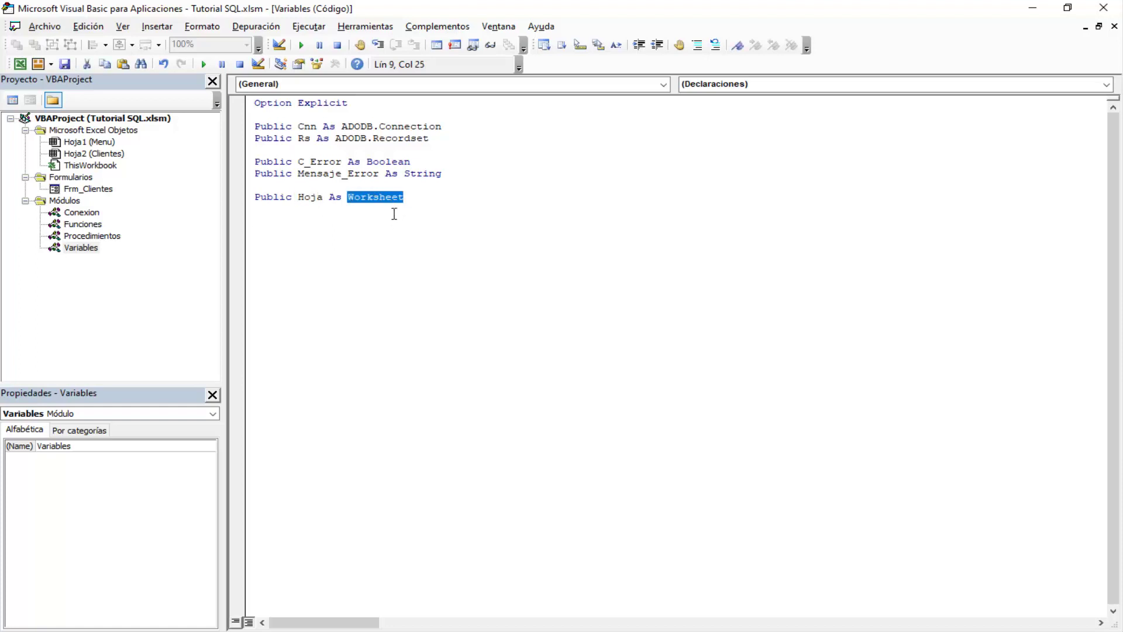
double_click(85, 236)
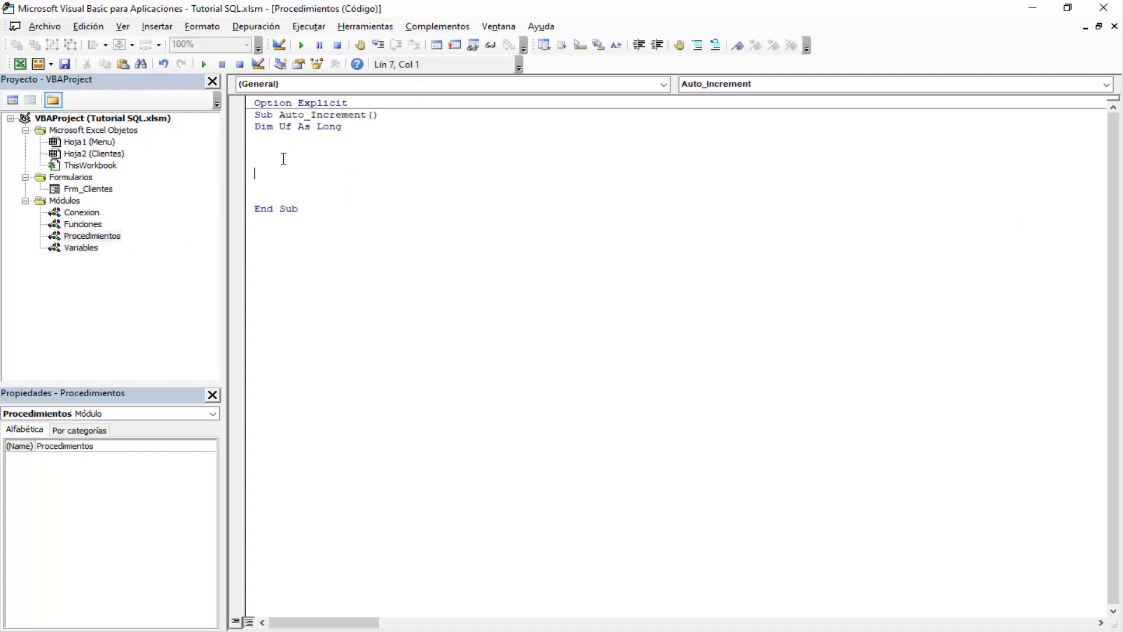
Add a With Hoja … End With block inside Auto_Increment
click(283, 158)
text(with hoja)
key(Down)
key(Down)
key(Return)
key(Return)
key(Return)
key(Return)
text(end)
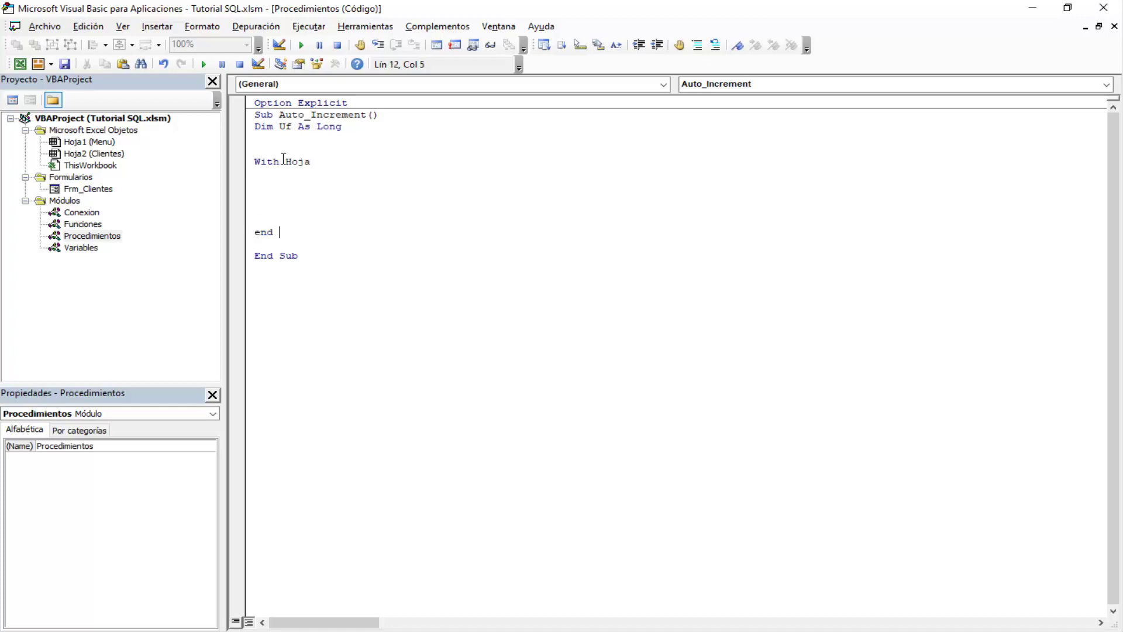
text( w)
text(ith)
key(Up)
key(Up)
key(BackSpace)
key(Up)
key(Tab)
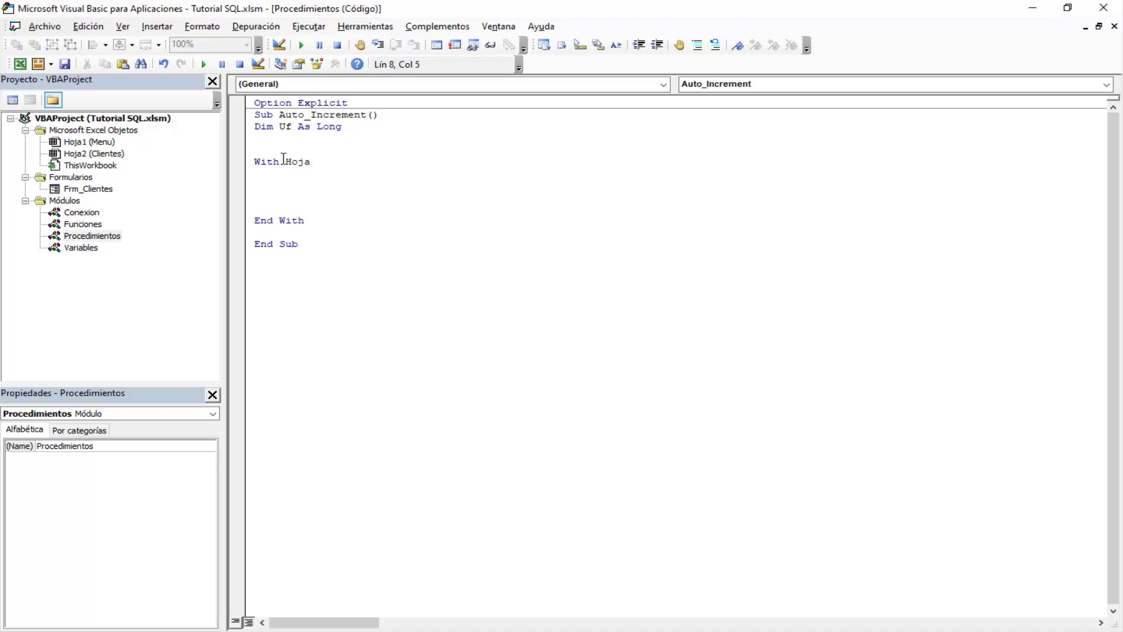
key(Return)
Inside the block, set Uf = .Range("A" & .Rows.Count).End(xlUp).Row + 1
text(.)
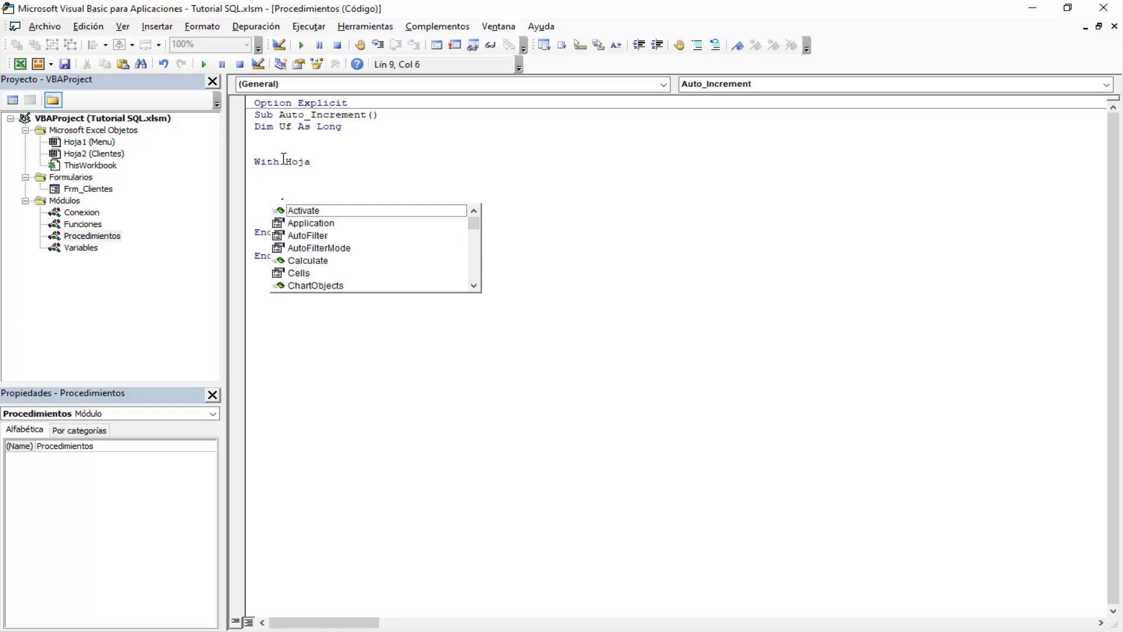
text(r)
key(Tab)
key(BackSpace)
key(BackSpace)
key(BackSpace)
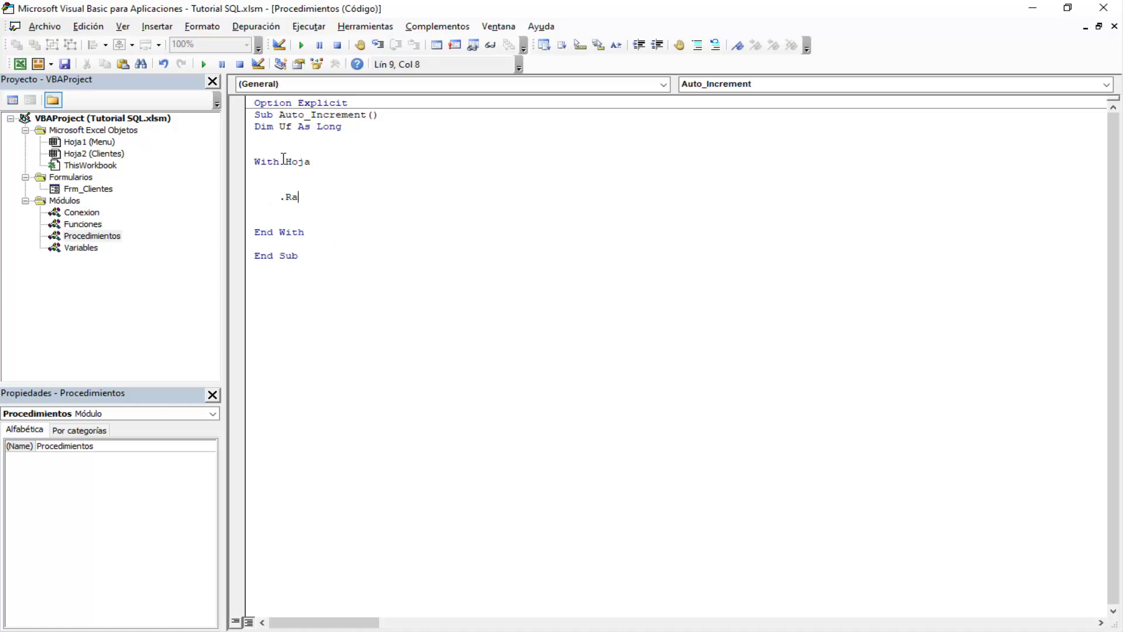
key(BackSpace)
key(BackSpace)
key(BackSpace)
key(BackSpace)
key(BackSpace)
key(BackSpace)
key(BackSpace)
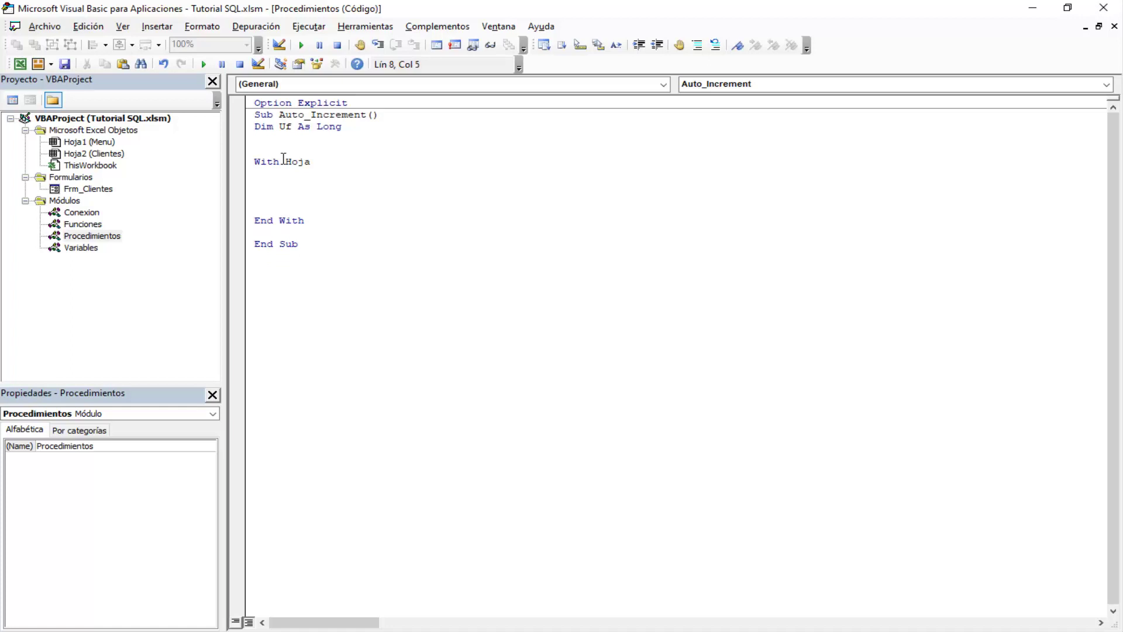
text(u)
text(f=.)
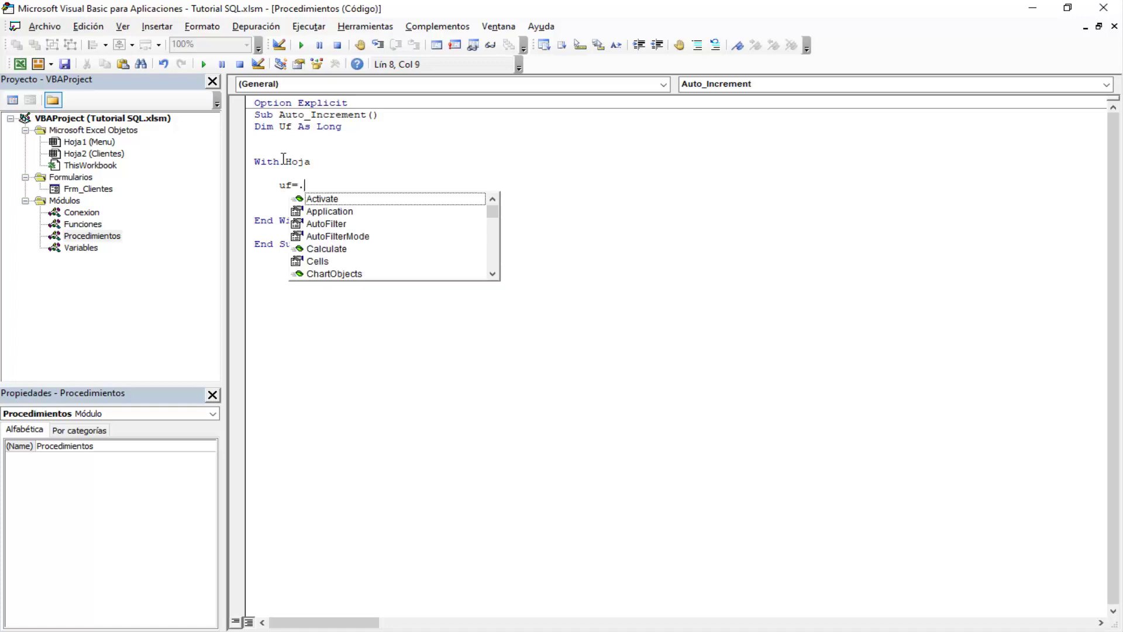
text(r)
key(Tab)
text((")
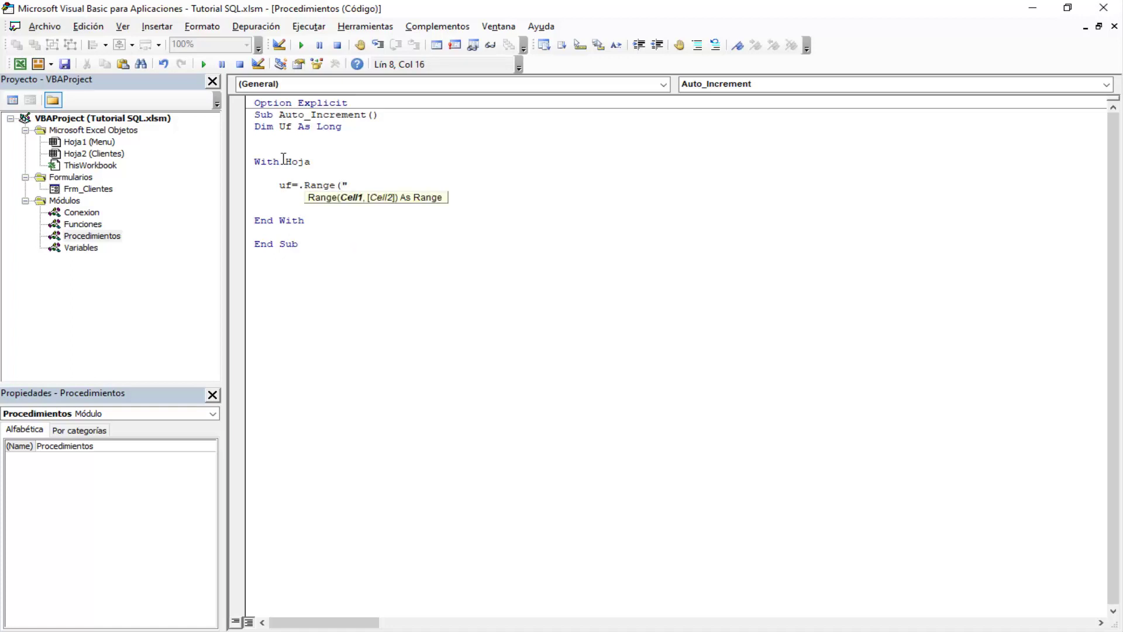
text(A" & )
text(.co)
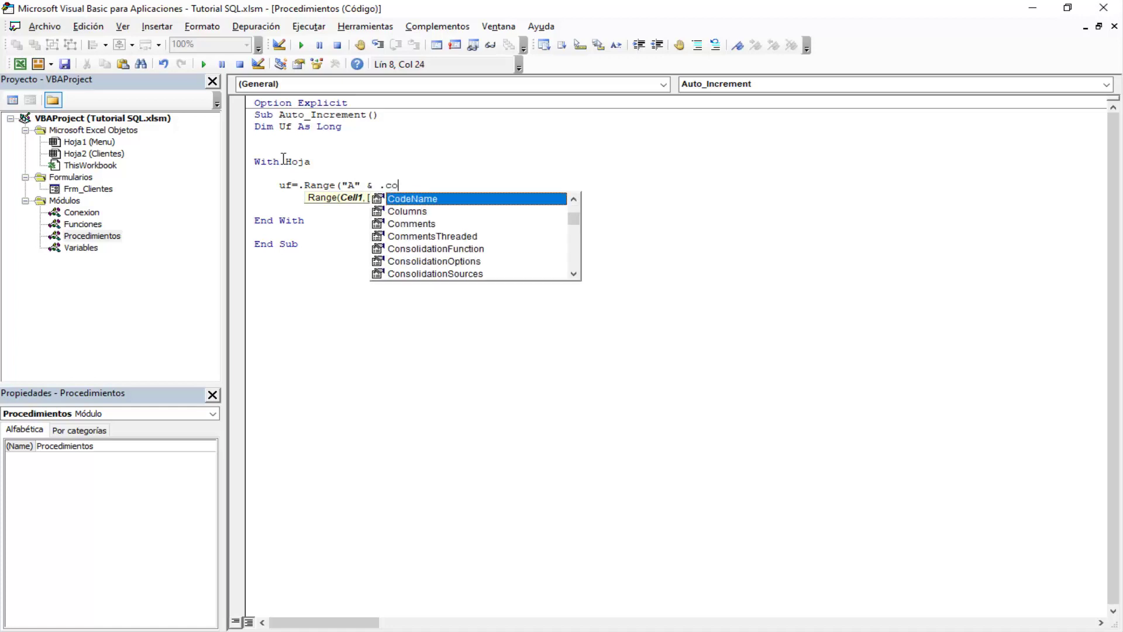
key(BackSpace)
key(BackSpace)
text(ro)
key(Tab)
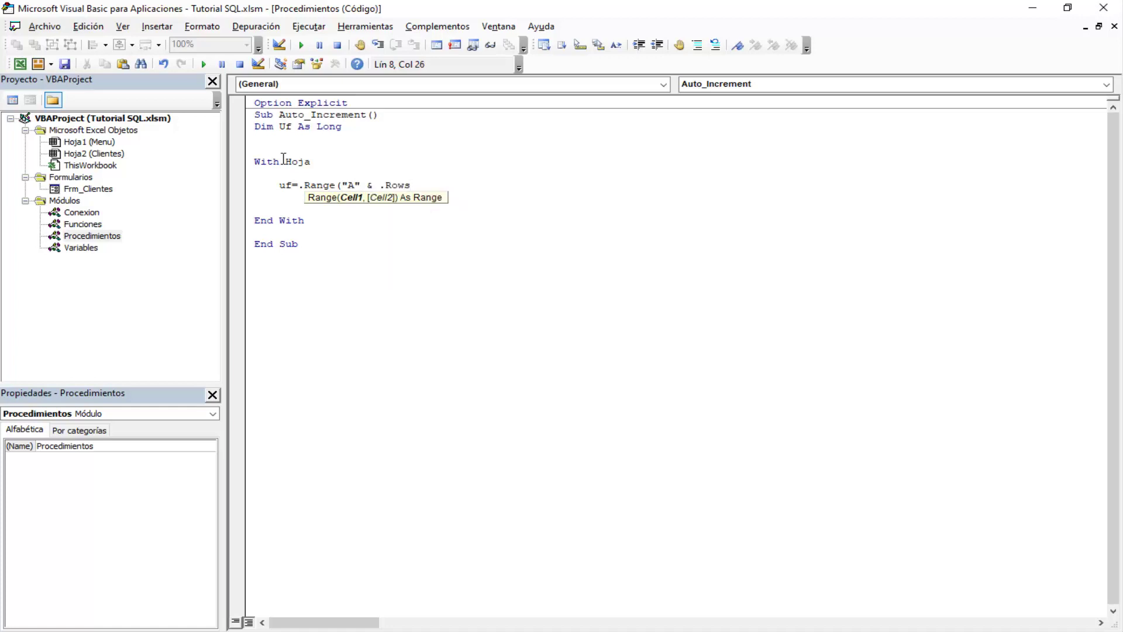
text(.co)
key(Tab)
text())
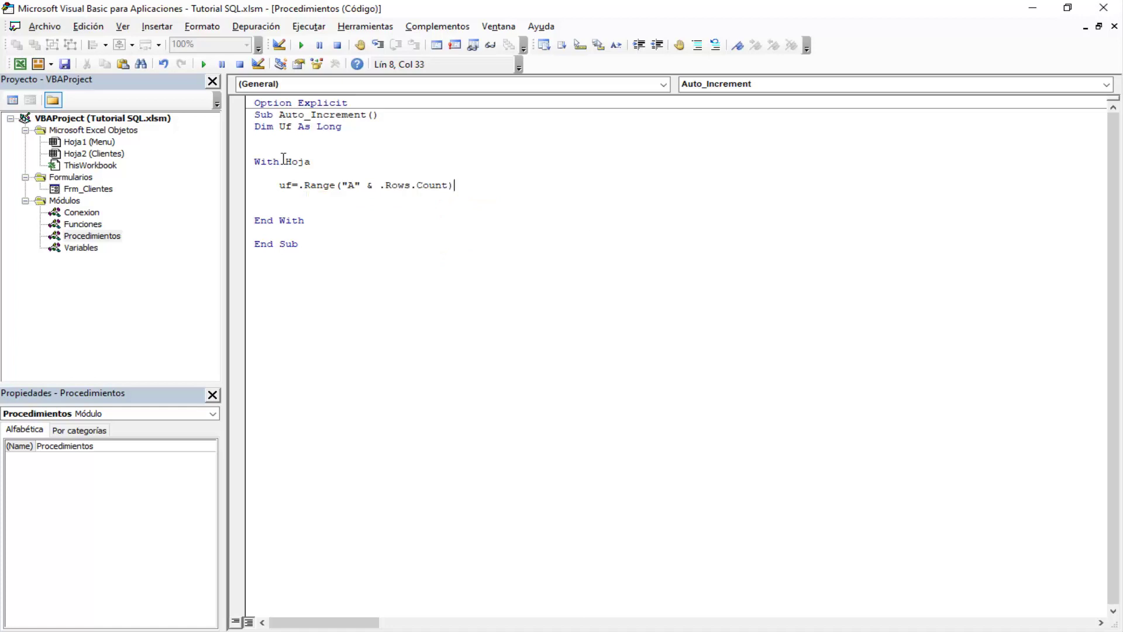
text(.end)
key(Tab)
text((xlu)
key(Tab)
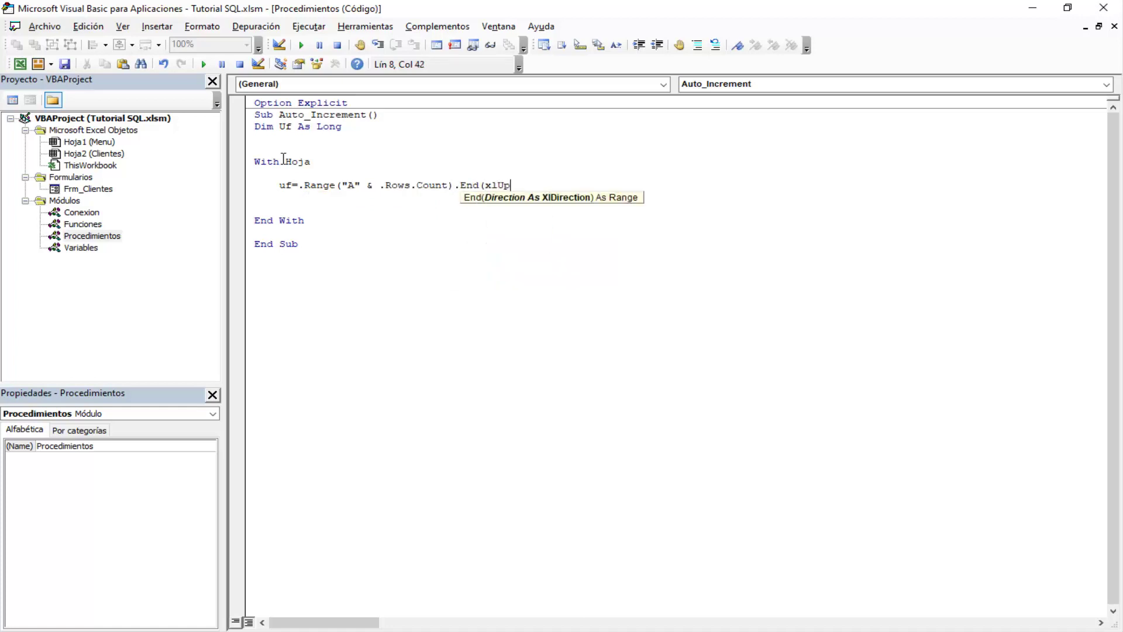
text().ro)
key(Tab)
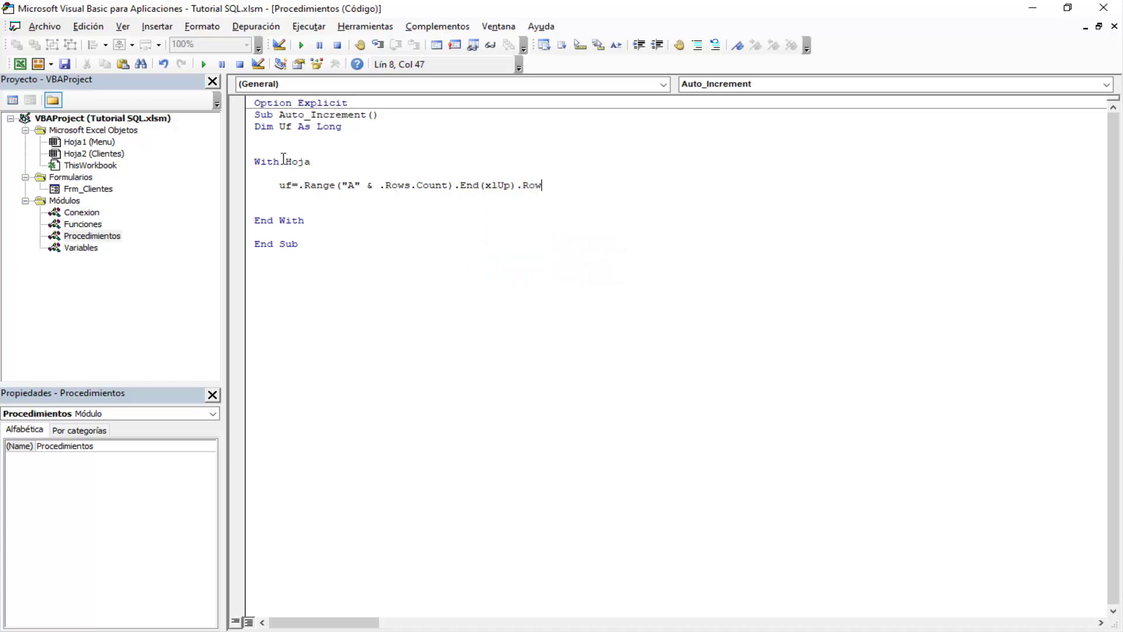
text(+1)
key(Return)
key(Return)
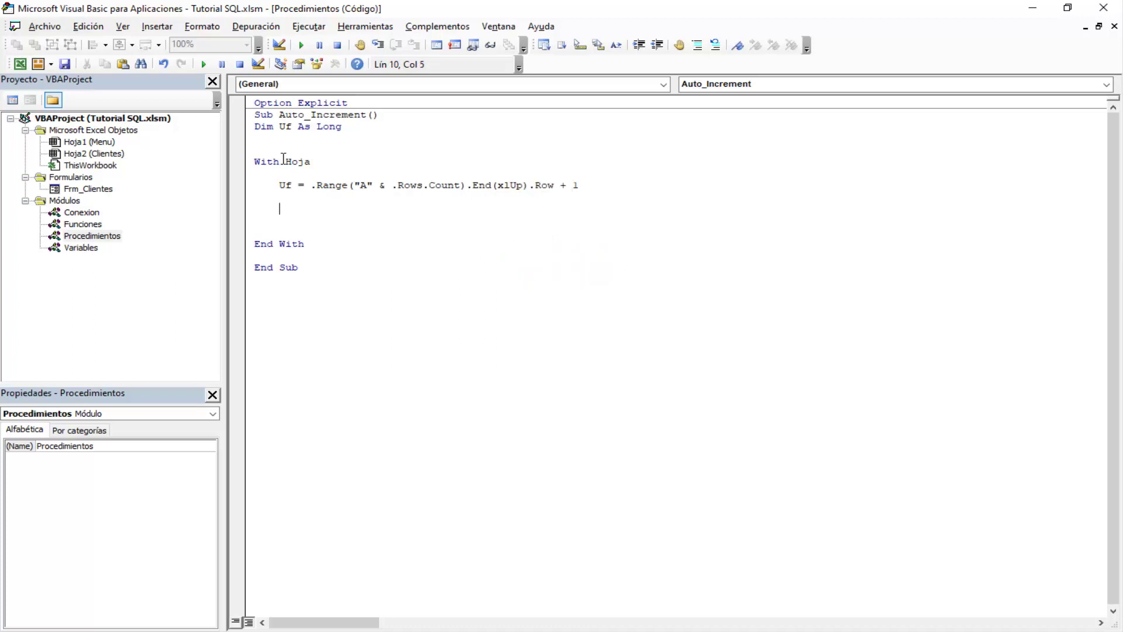
Add .Cells(Uf, 1) = Application.WorksheetFunction.Max(.Columns(1)) + 1 inside the With block
text(.ce)
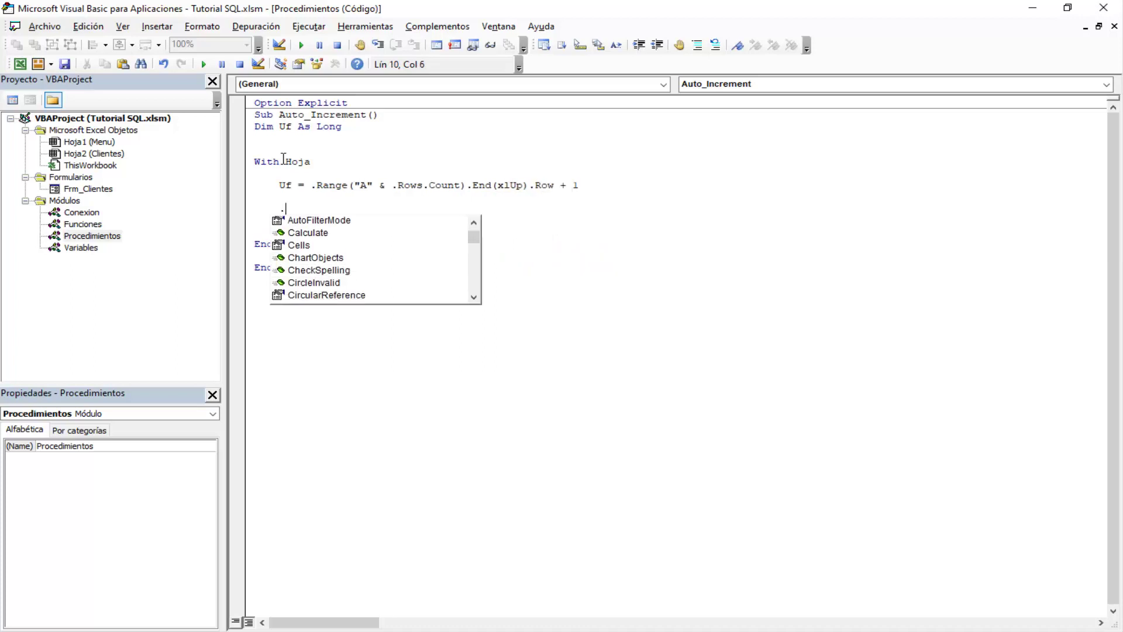
key(Tab)
text((uf)
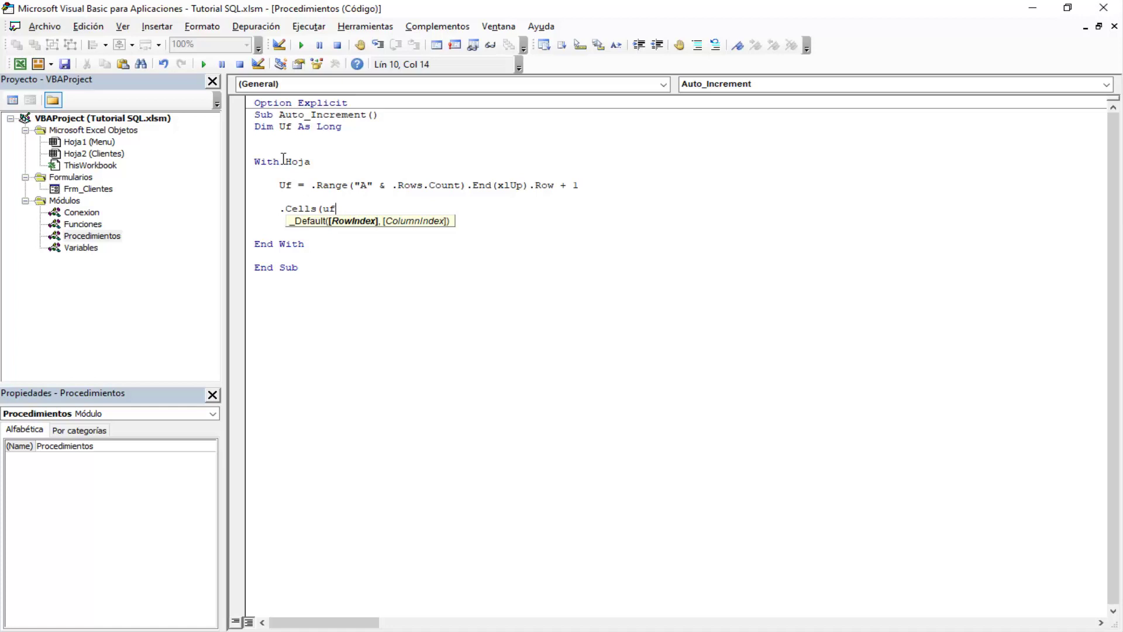
text(,)
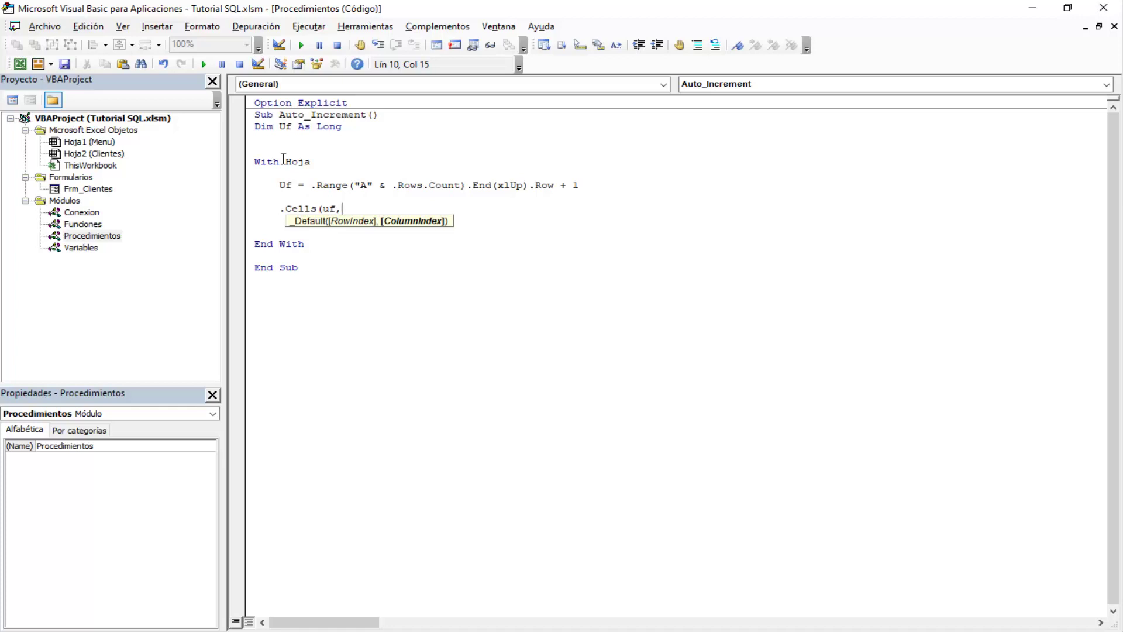
text(1)
text())
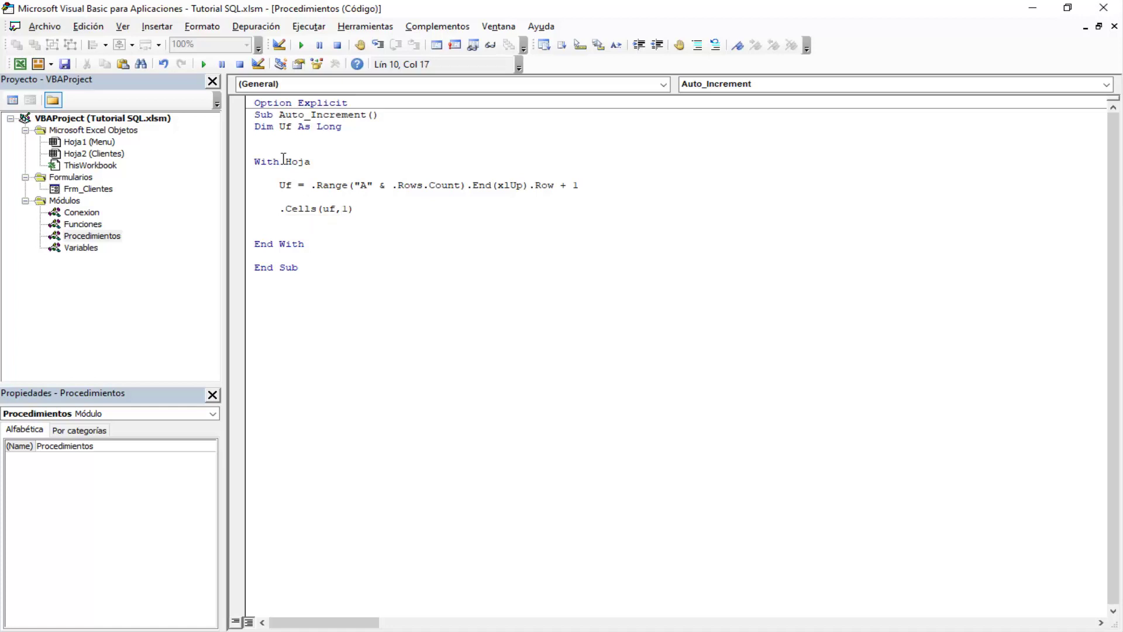
text(=appli)
text(cation)
key(BackSpace)
key(BackSpace)
key(BackSpace)
key(BackSpace)
text(tion.wo)
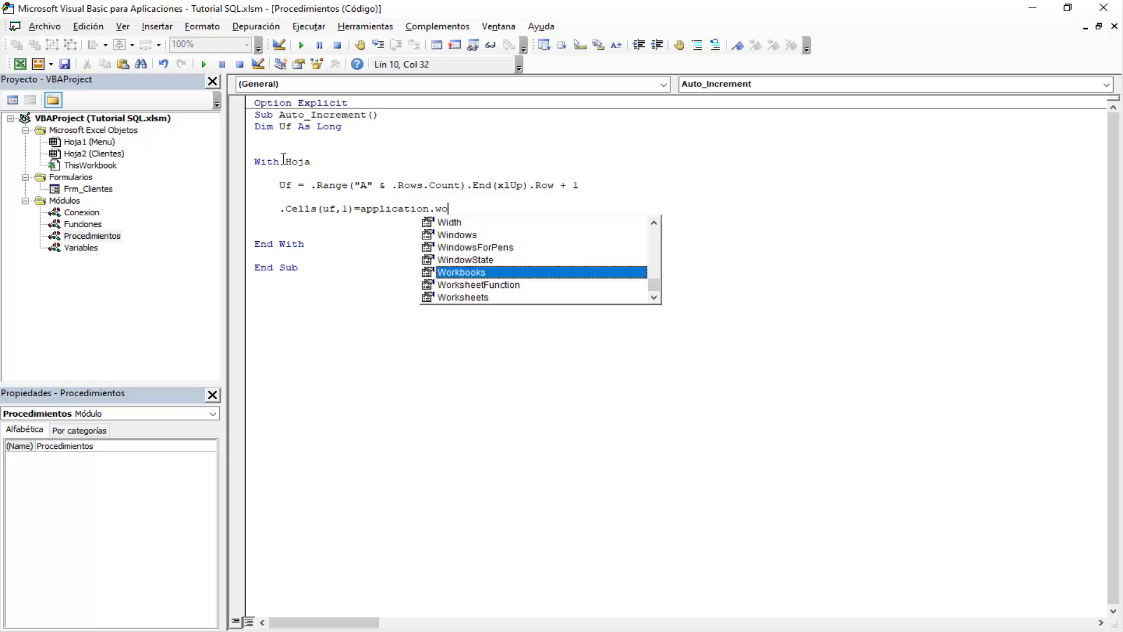
key(Down)
key(Tab)
text(.ma)
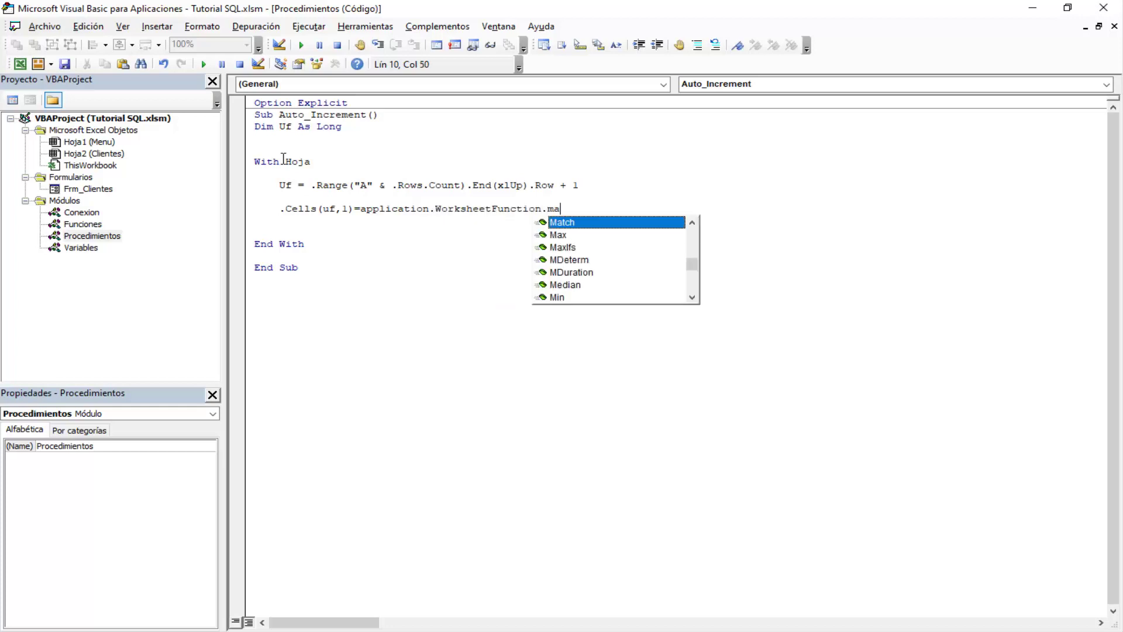
text(x)
key(Tab)
text(()
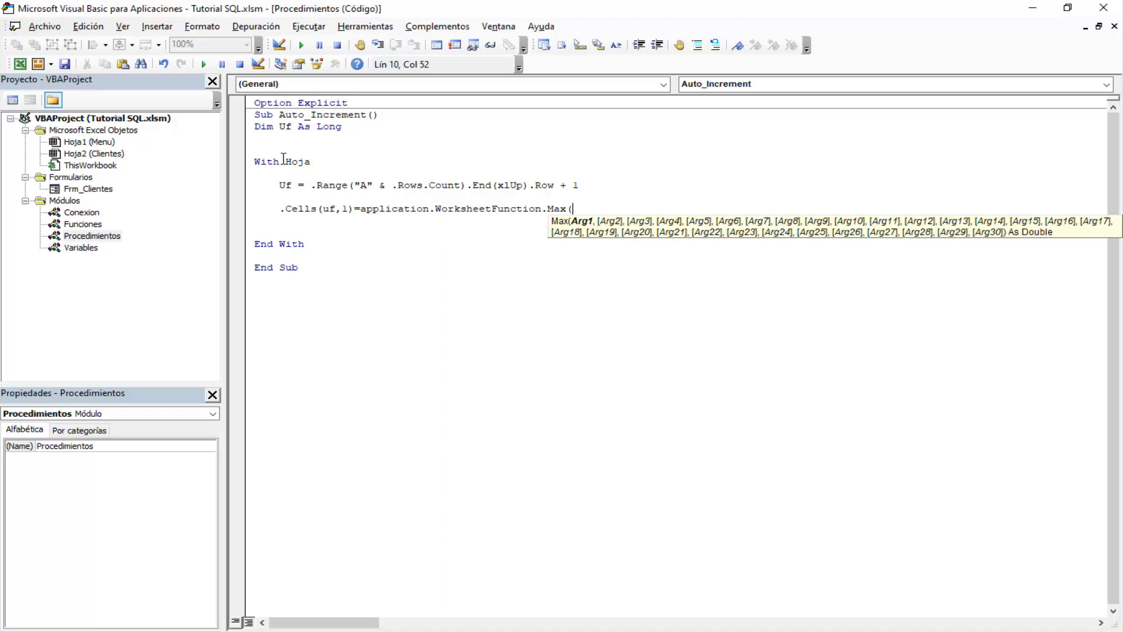
text(.col)
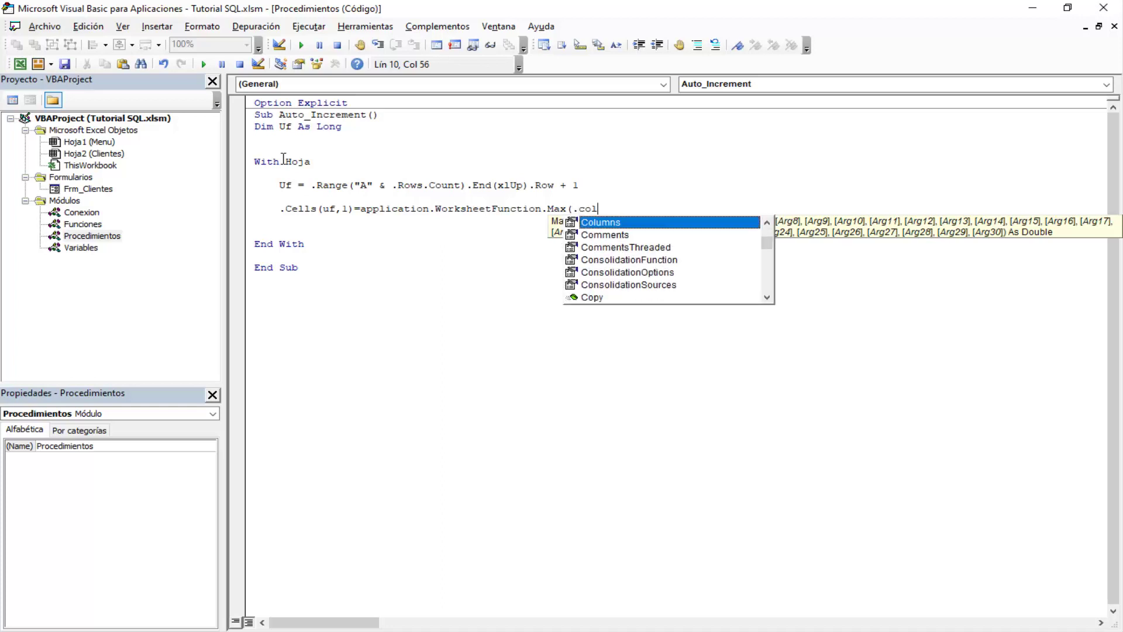
key(Tab)
text((1)
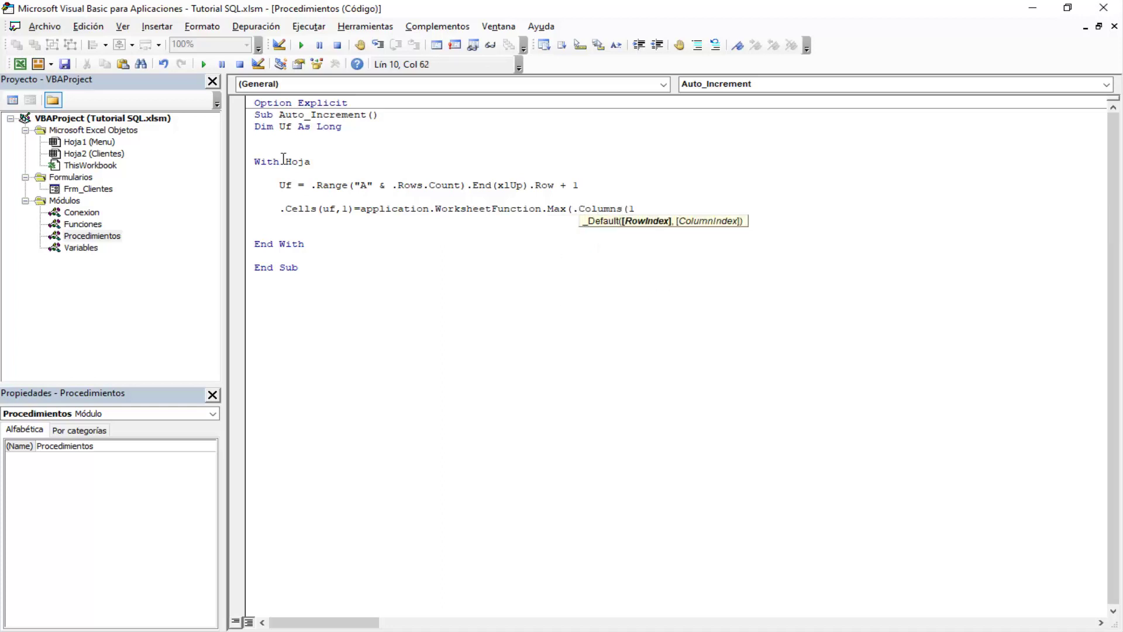
text()))
key(Return)
key(Left)
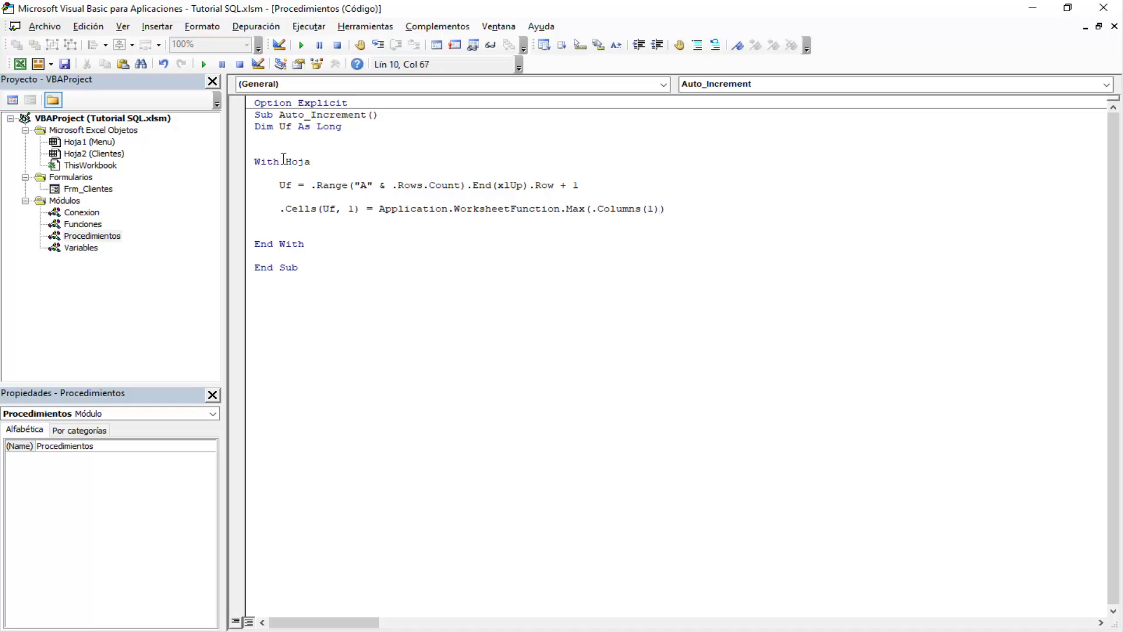
text(+1)
key(Down)
Remove the extra blank lines above and inside the With Hoja block
double_click(687, 208)
click(581, 211)
double_click(303, 161)
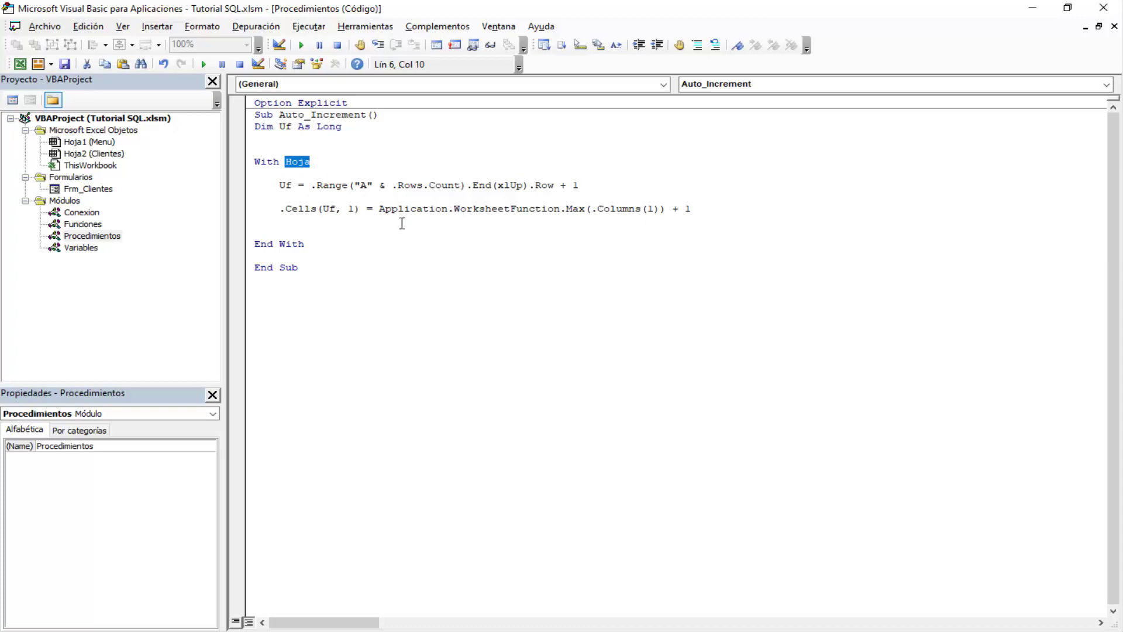
click(318, 230)
key(BackSpace)
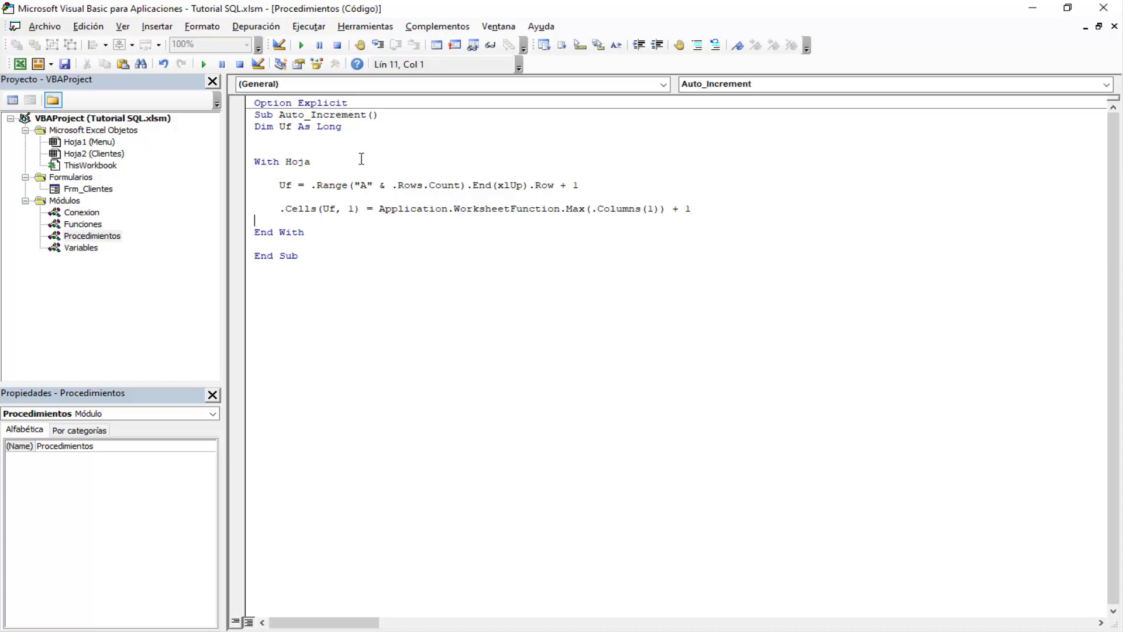
click(299, 151)
key(BackSpace)
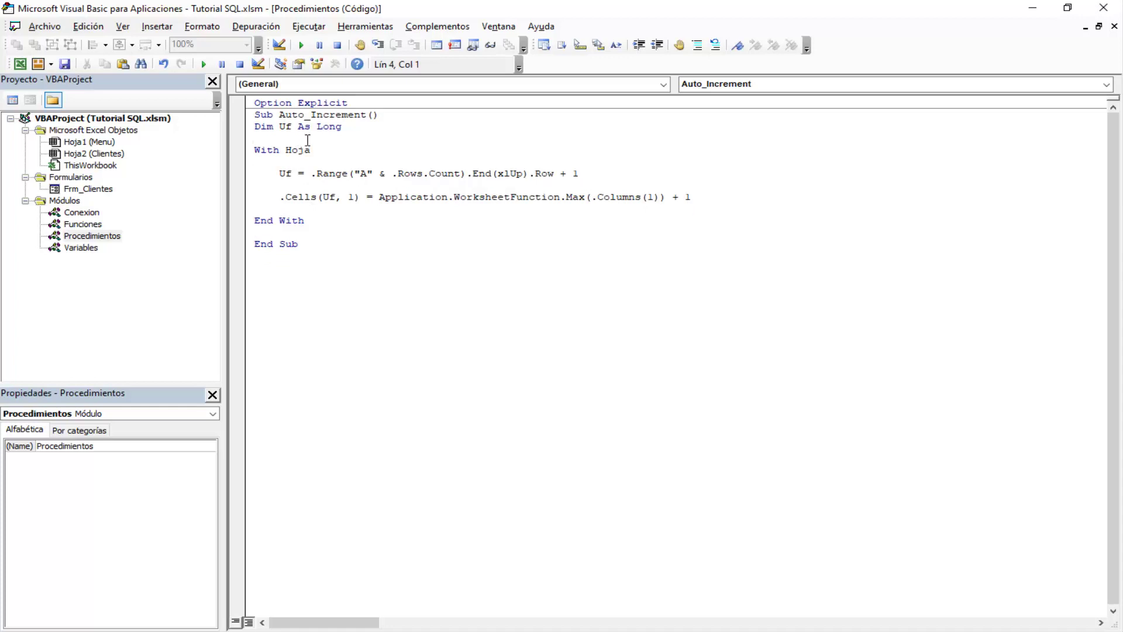
Copy the Hoja variable name to the clipboard
click(300, 149)
double_click(300, 149)
right_click(300, 149)
click(330, 173)
In Frm_Clientes' BtnRegistrar_Click, add set hoja = ThisWorkbook.Worksheets(1) after Mr = False
double_click(91, 189)
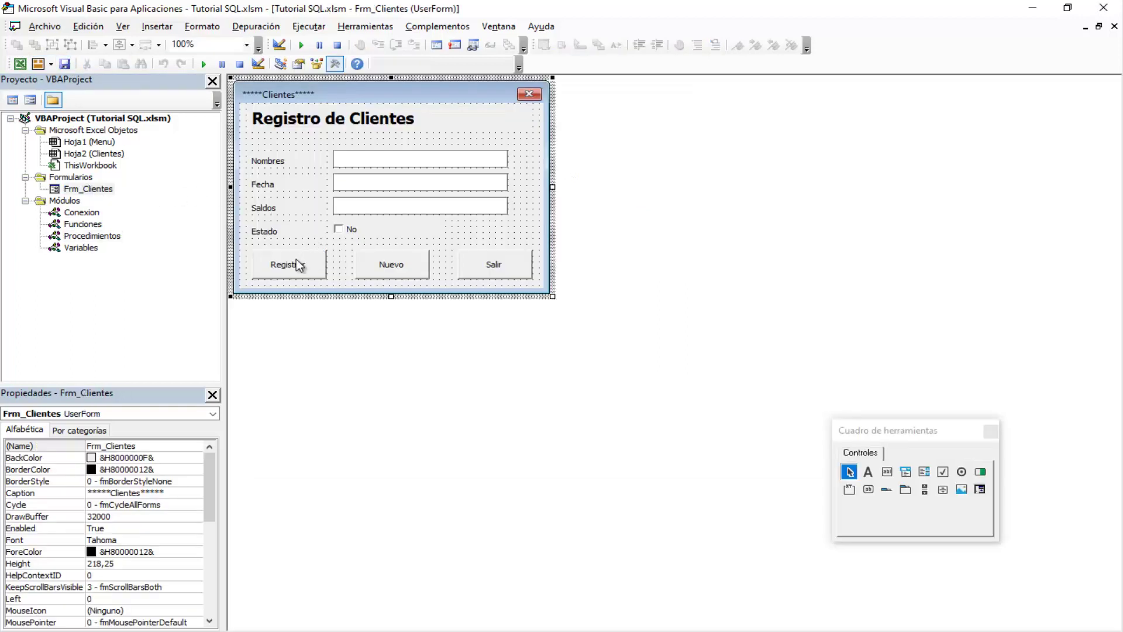
double_click(298, 267)
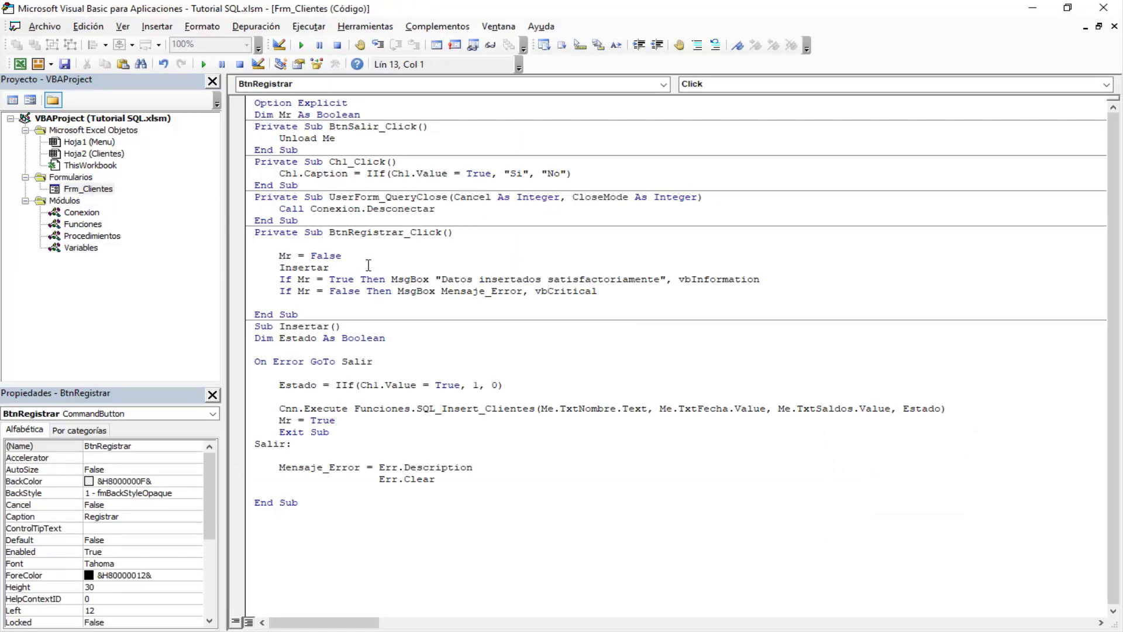
click(383, 259)
key(Return)
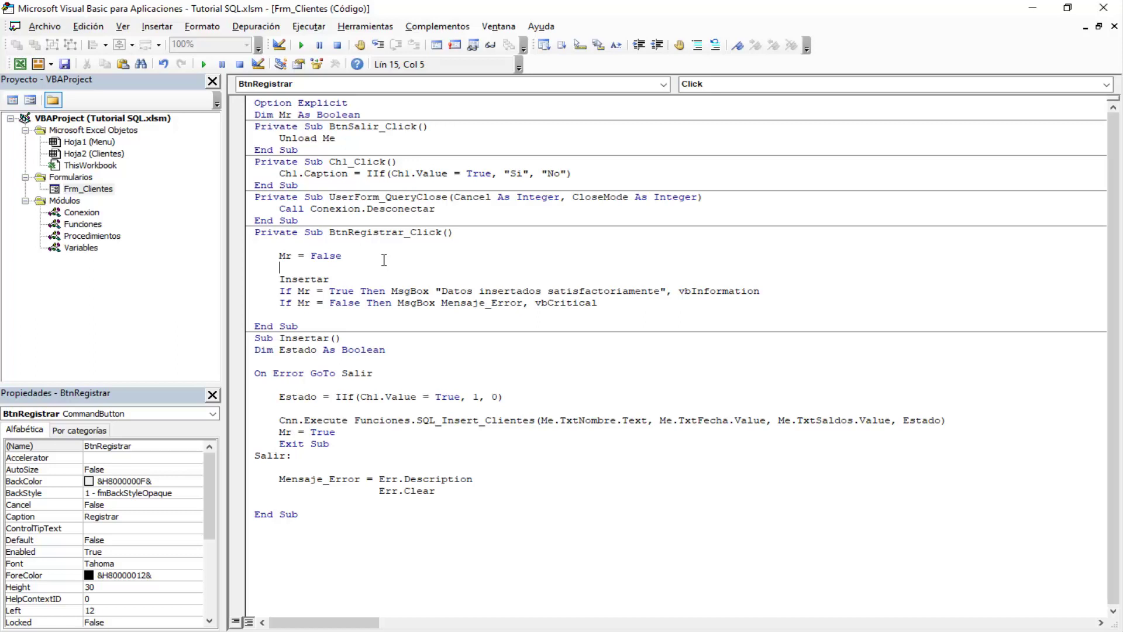
text(set )
text(hoja=)
text(t)
text(hiswork)
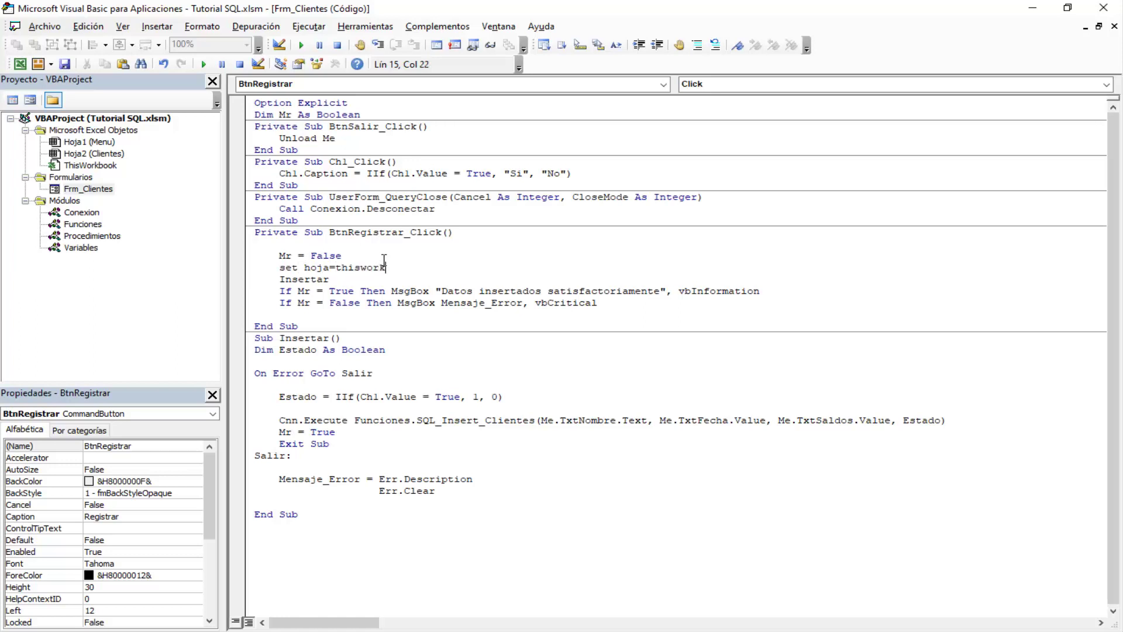
text(book.)
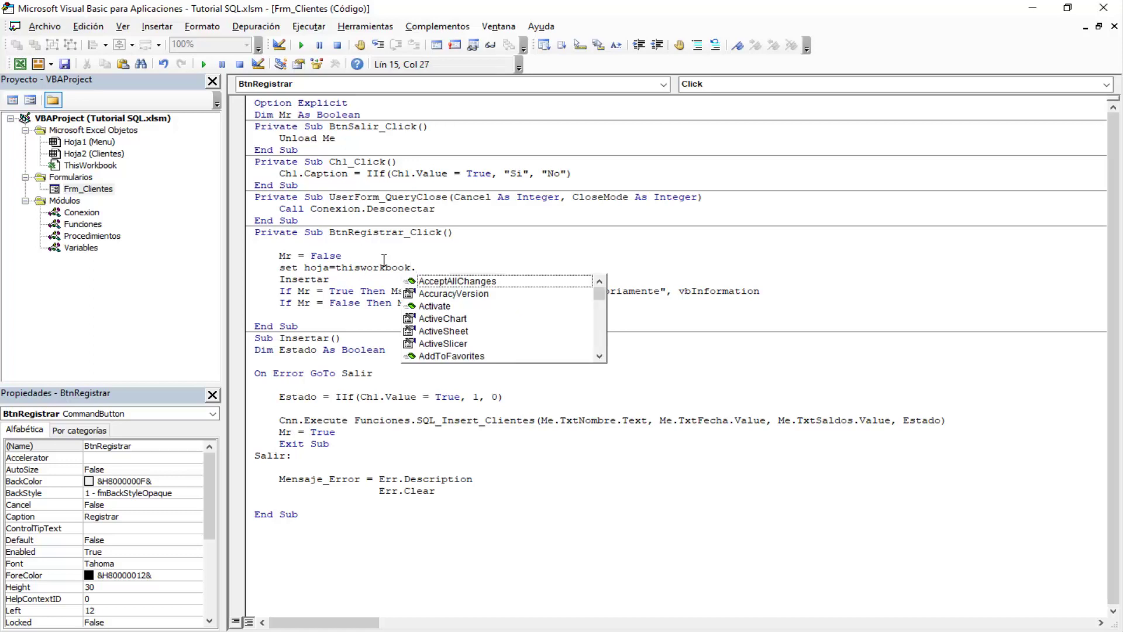
text(wo)
key(Down)
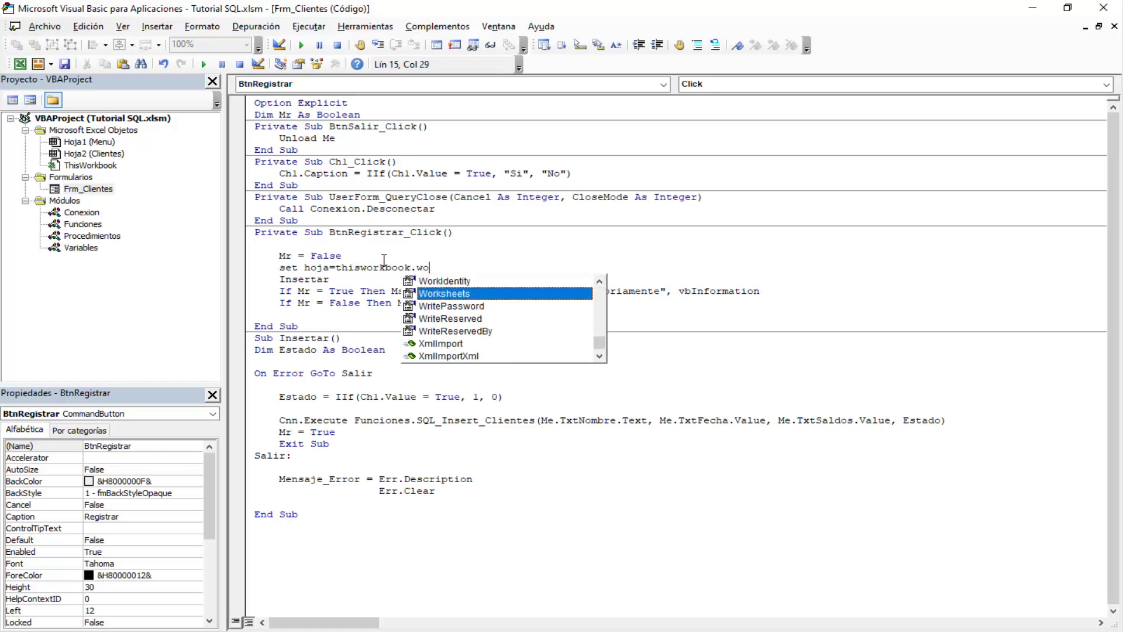
key(Tab)
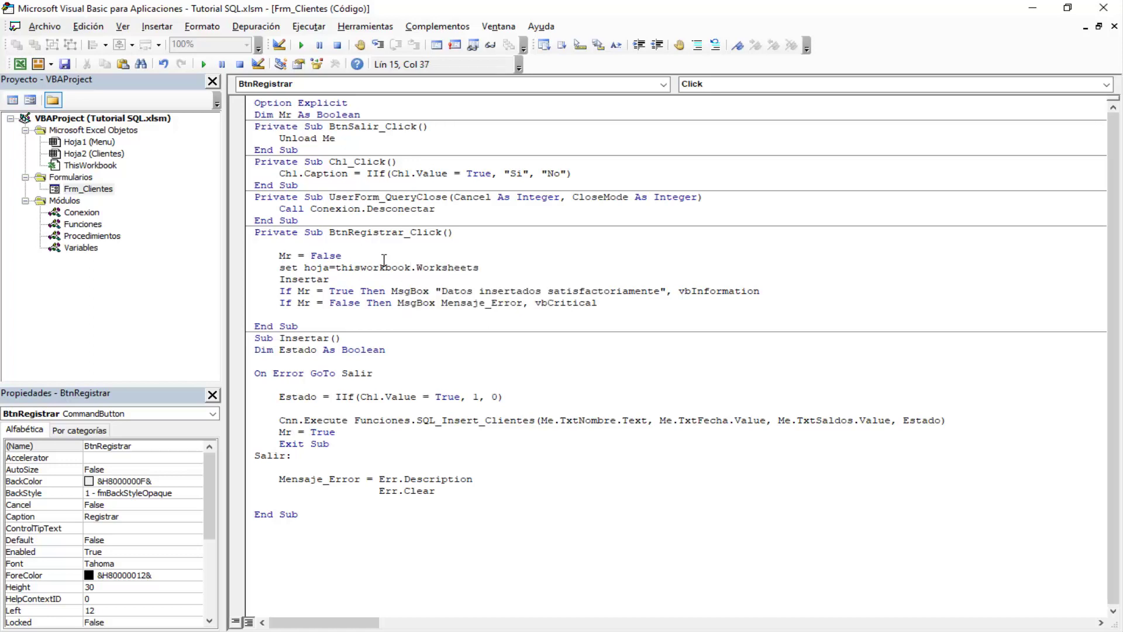
text(()
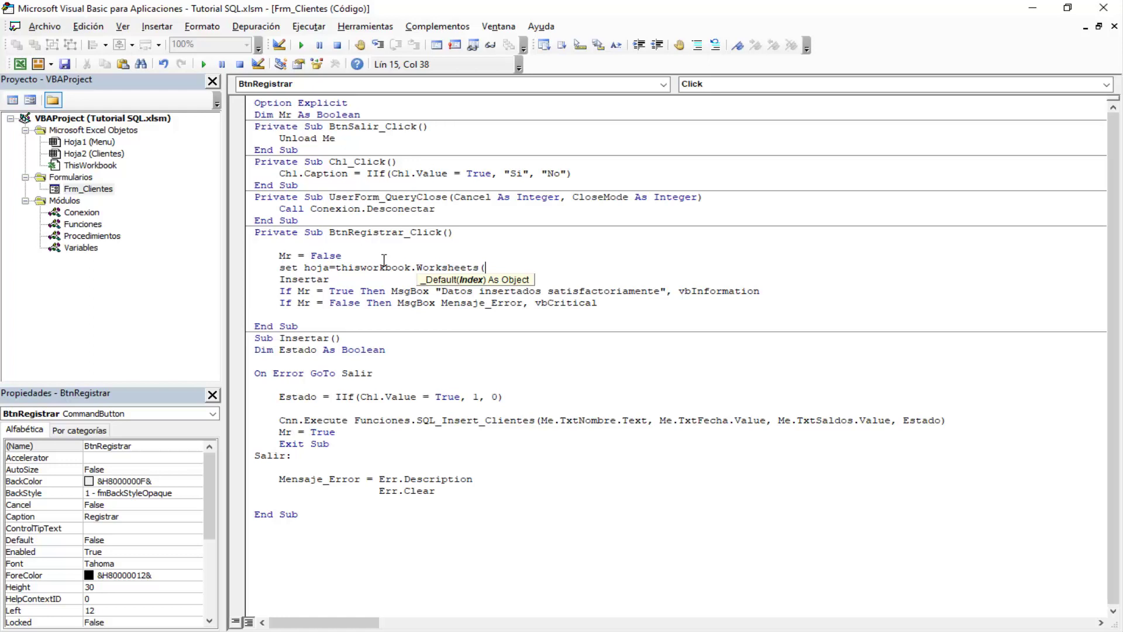
text(1)
text())
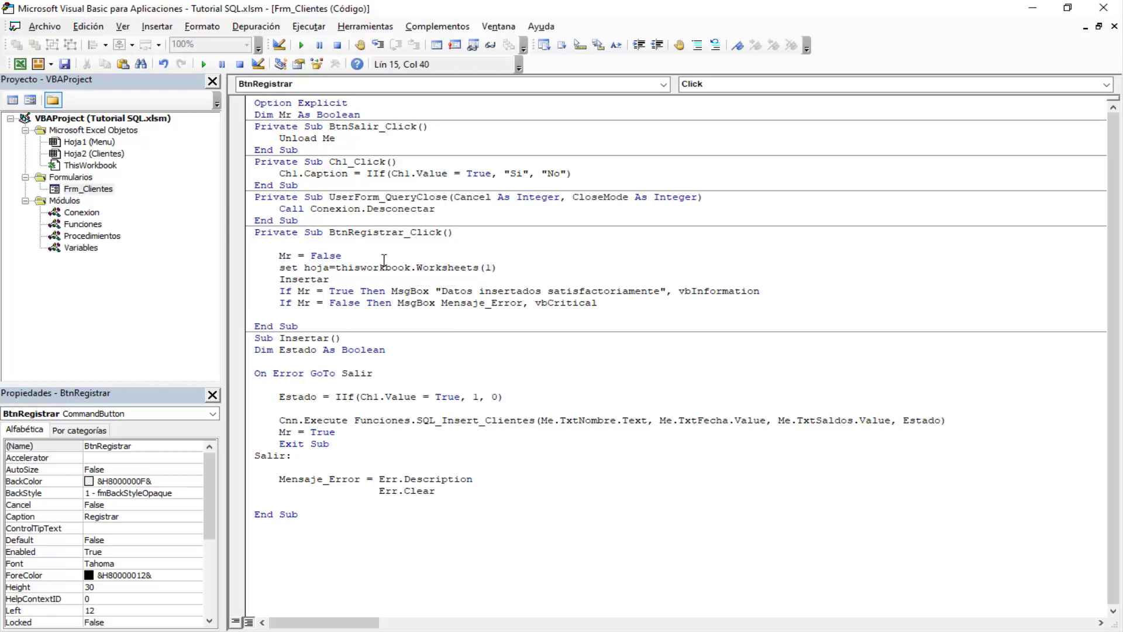
key(Left)
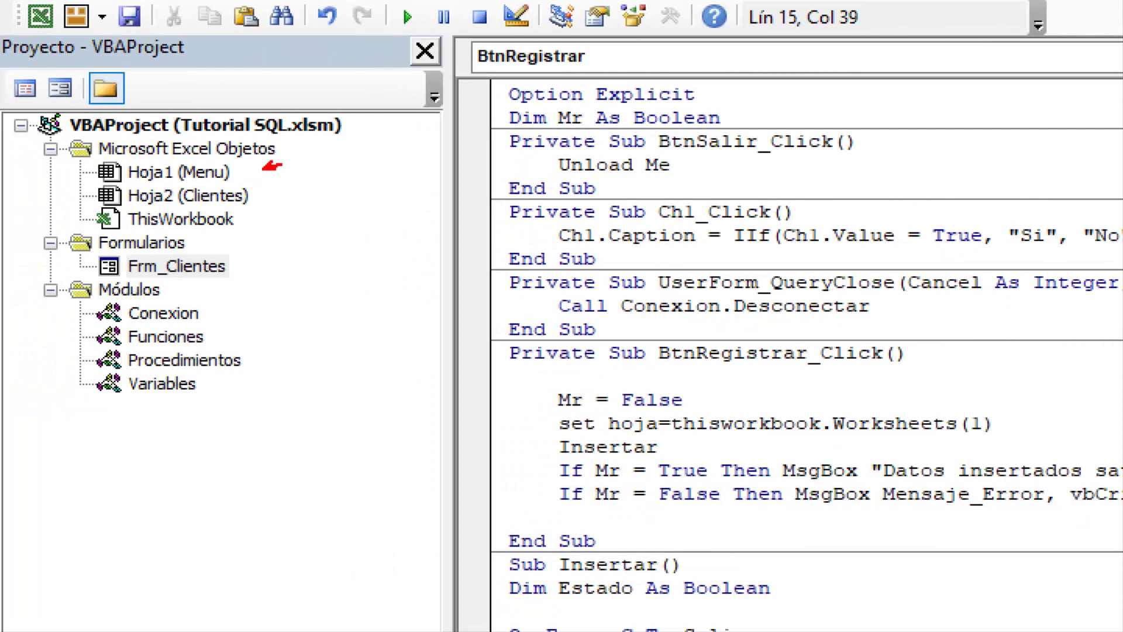
Change the Set Hoja line to use ThisWorkbook.Worksheets(2) instead of Worksheets(1)
drag(281, 164, 315, 174)
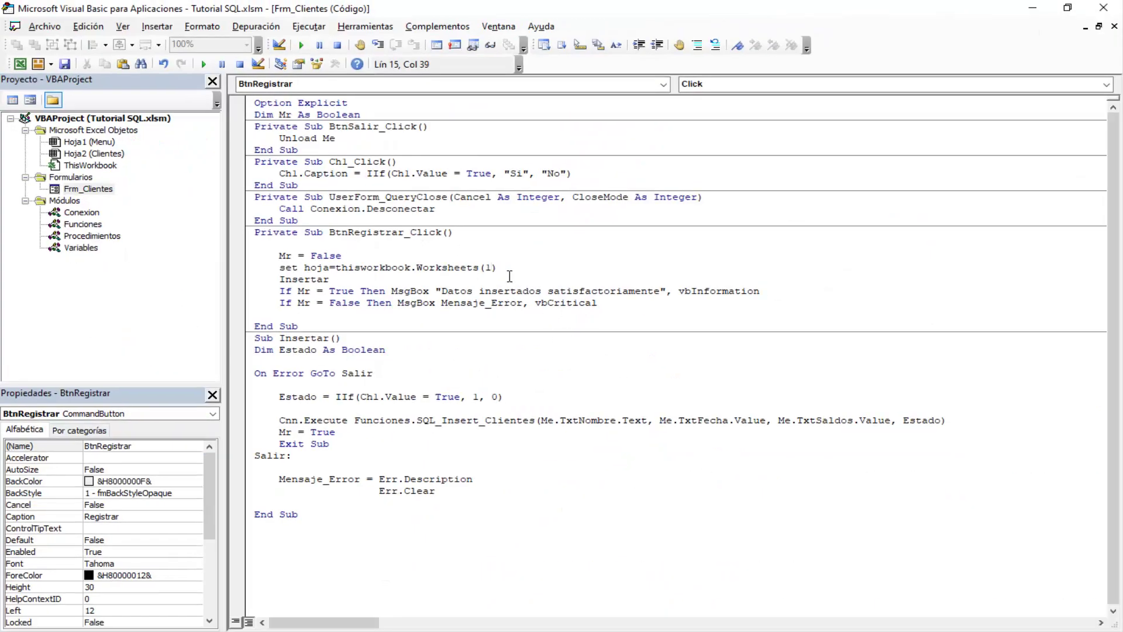
key(BackSpace)
text(2)
click(569, 290)
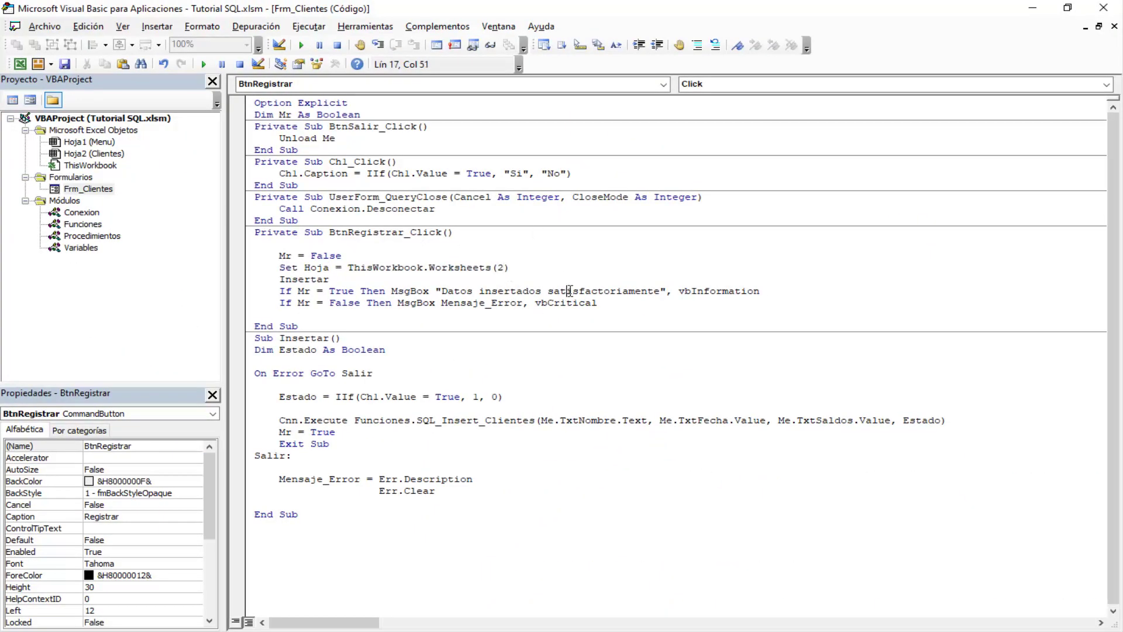
click(572, 280)
double_click(319, 267)
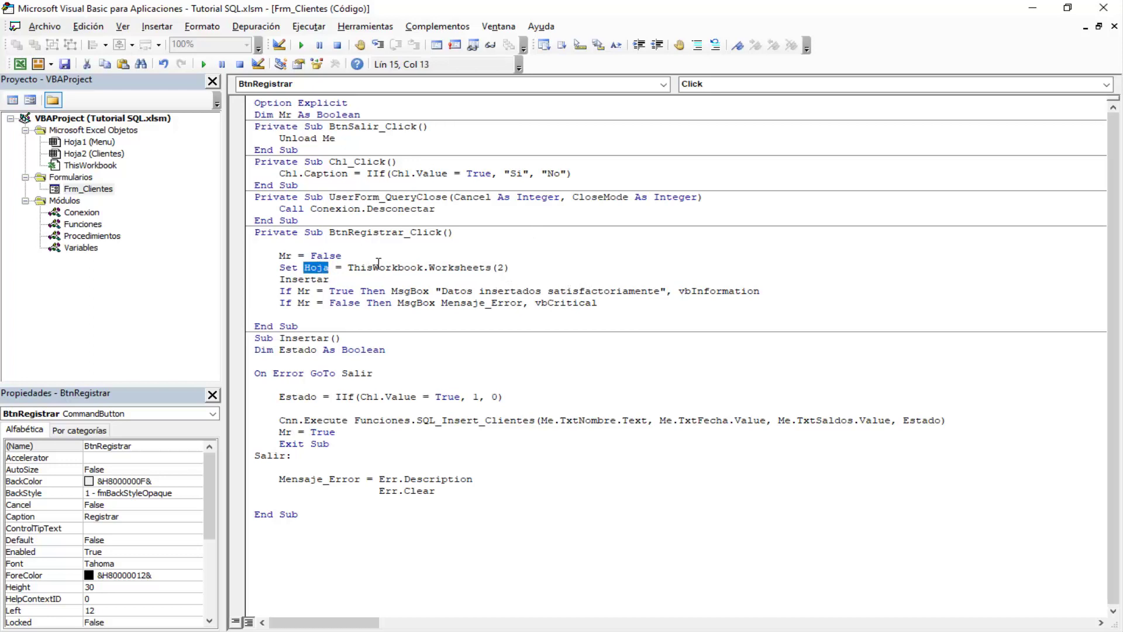
click(470, 267)
click(386, 268)
double_click(460, 264)
Put a breakpoint on BtnRegistrar_Click and minimize the VBA editor back to Excel
click(513, 291)
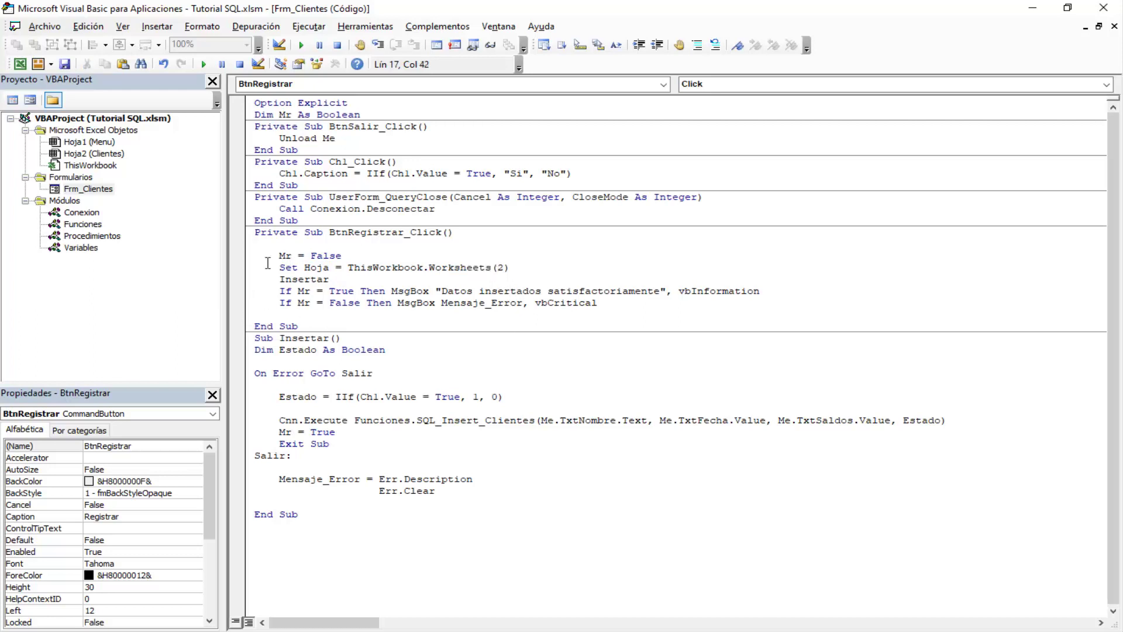
click(237, 232)
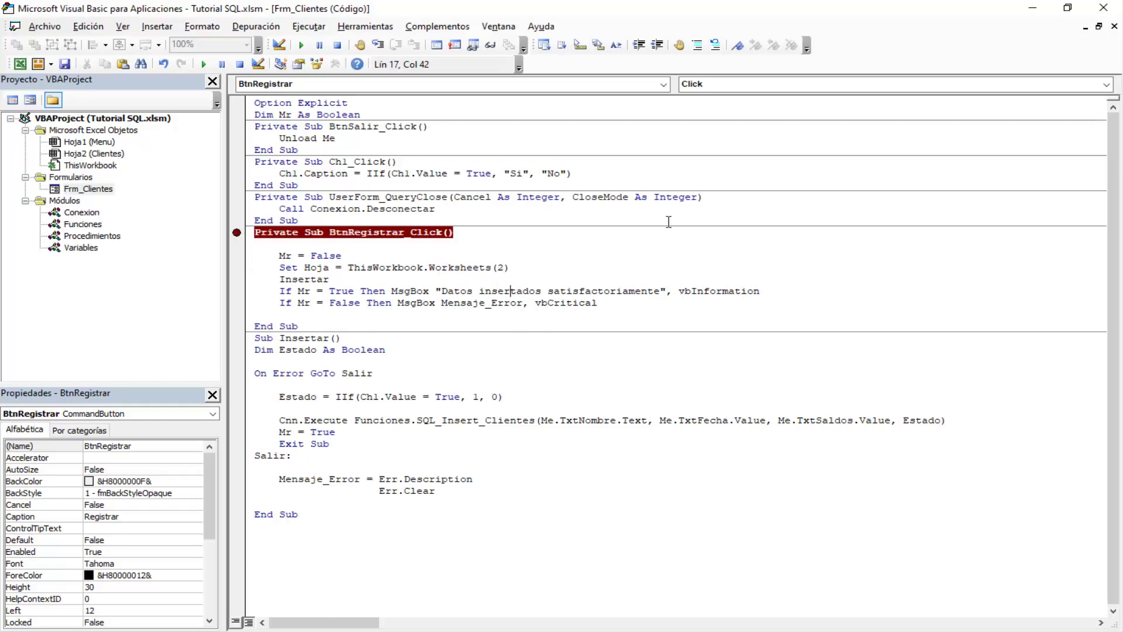
click(1033, 11)
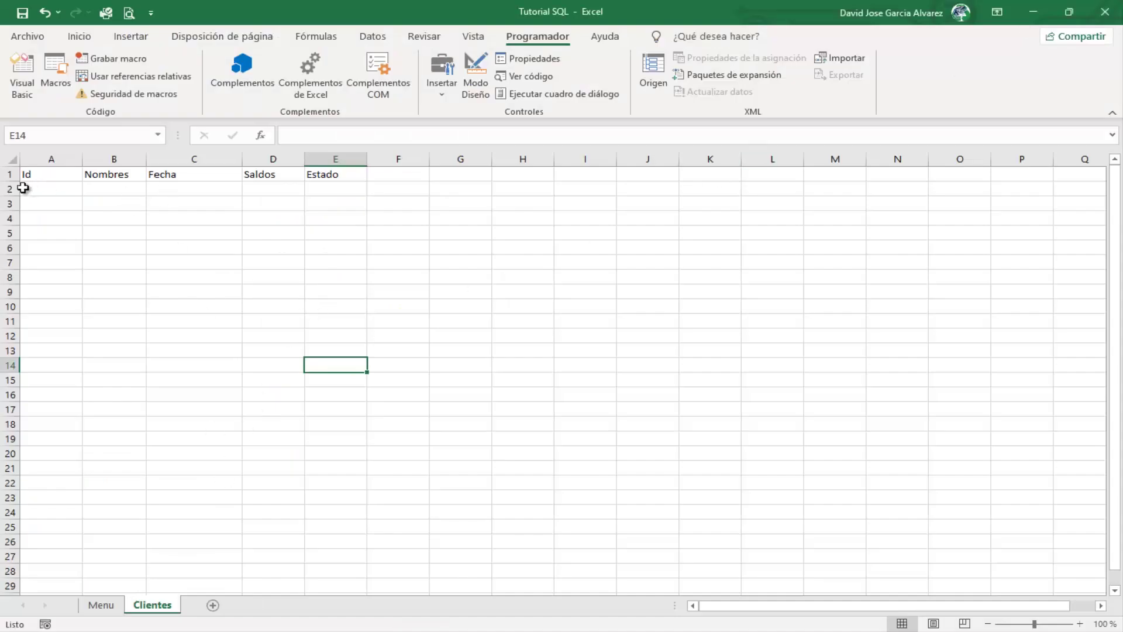
Delete rows 2–19 from the Clientes sheet
drag(10, 188, 10, 438)
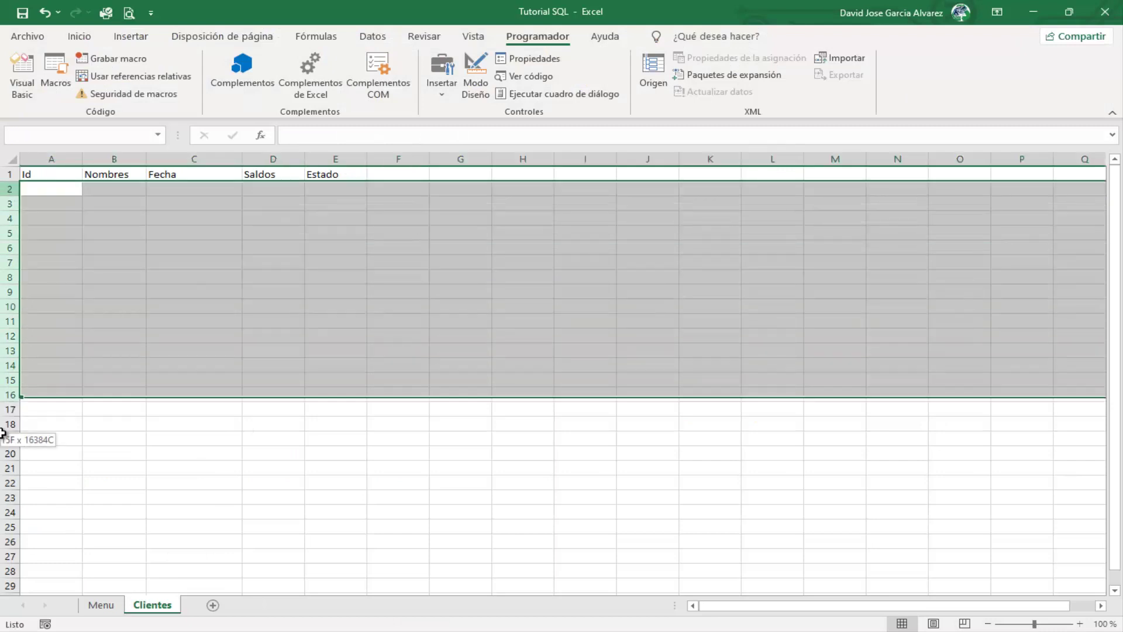
right_click(9, 307)
click(50, 450)
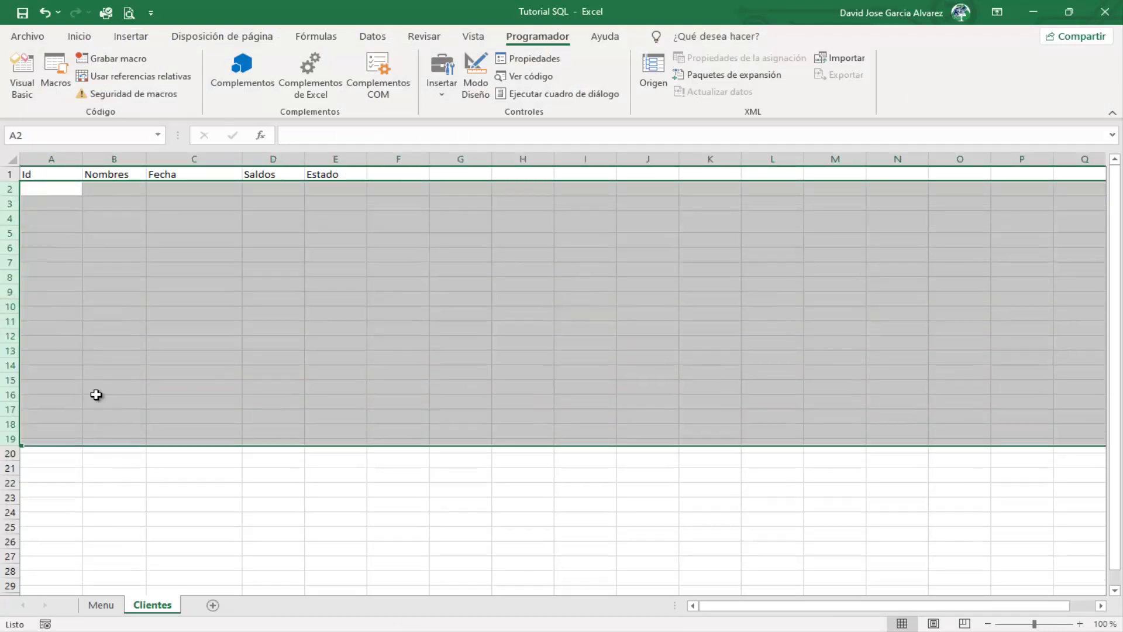
click(123, 393)
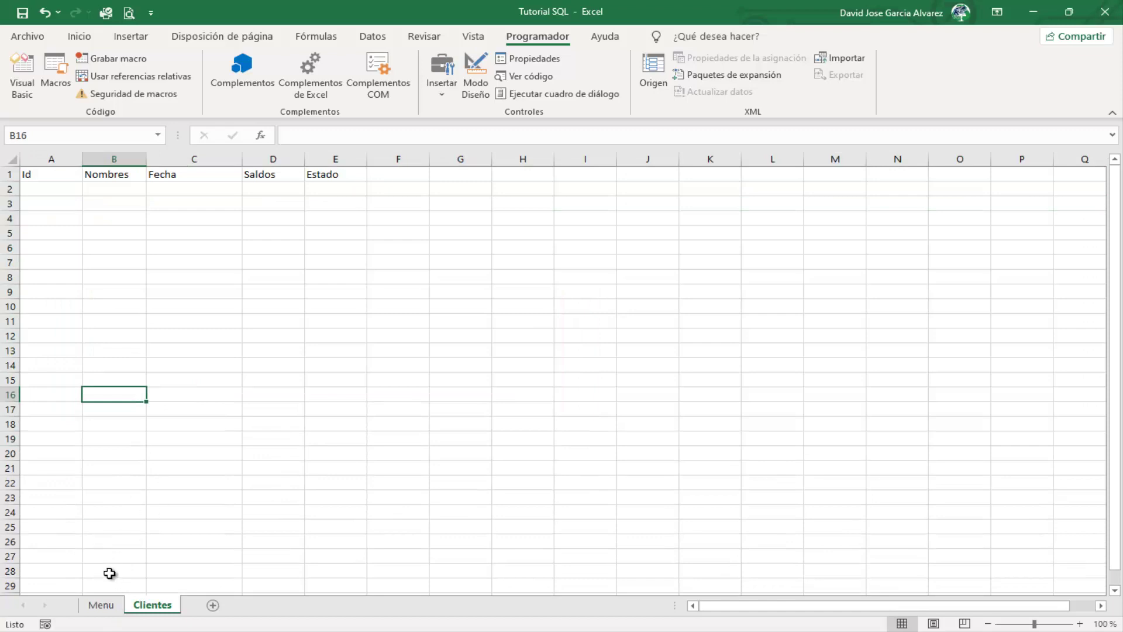
Submit test client EcoExcel, dated 30/01/1977, with balance 5000 and active status from the Menu form
click(100, 605)
click(132, 216)
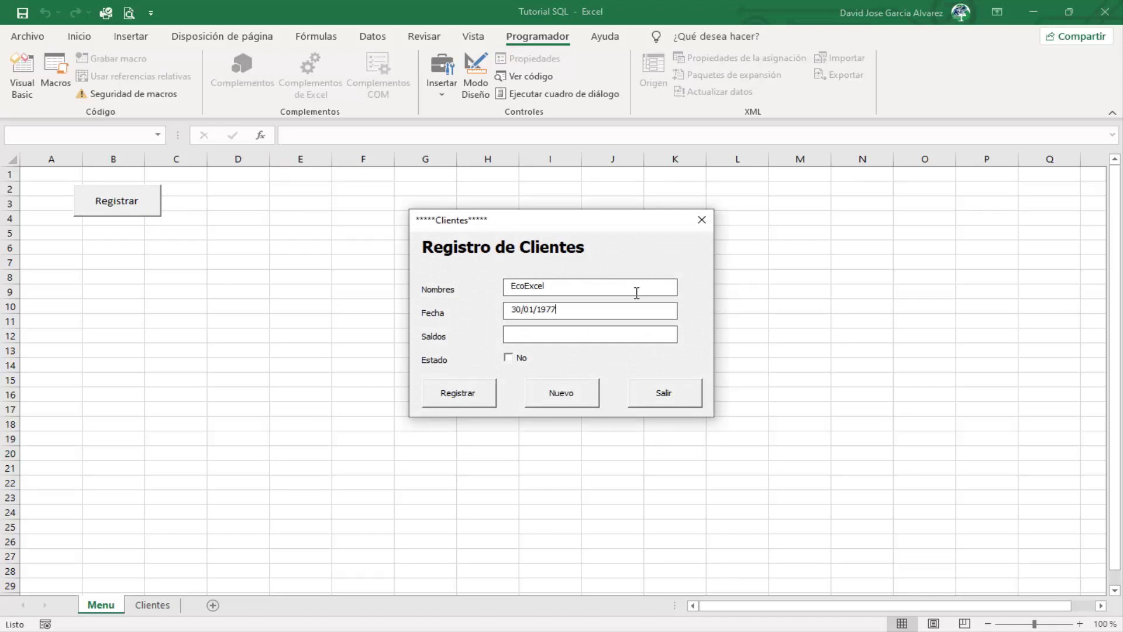
text(5000)
click(529, 358)
click(468, 392)
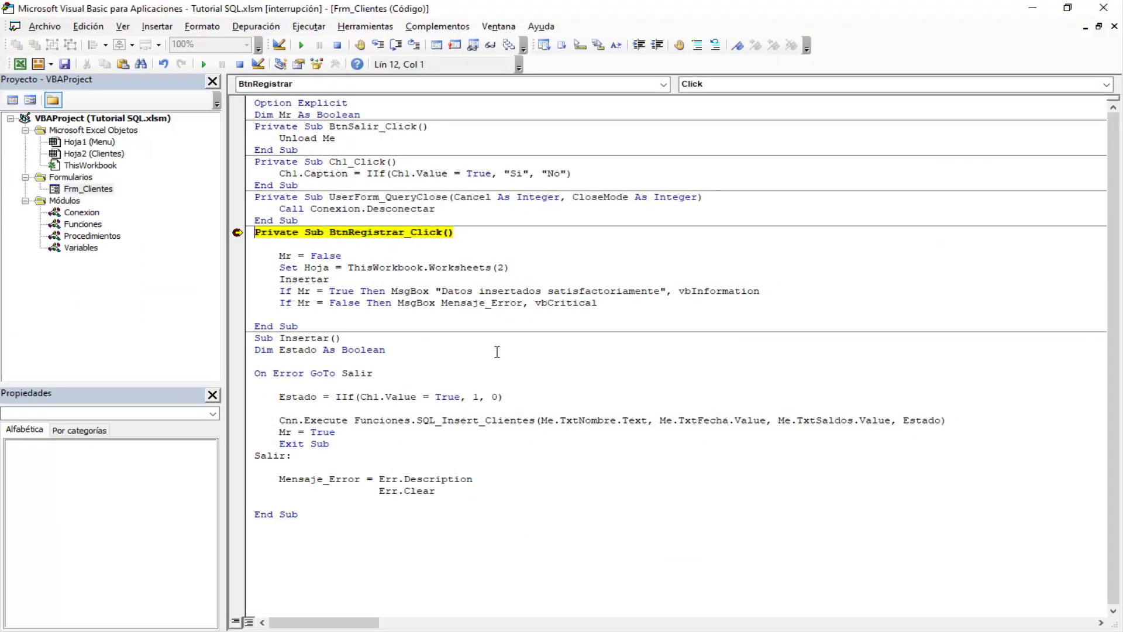
Step with F8 through BtnRegistrar_Click, Insertar and SQL_Insert_Clientes, then reset the paused run
key(F8)
key(F8)
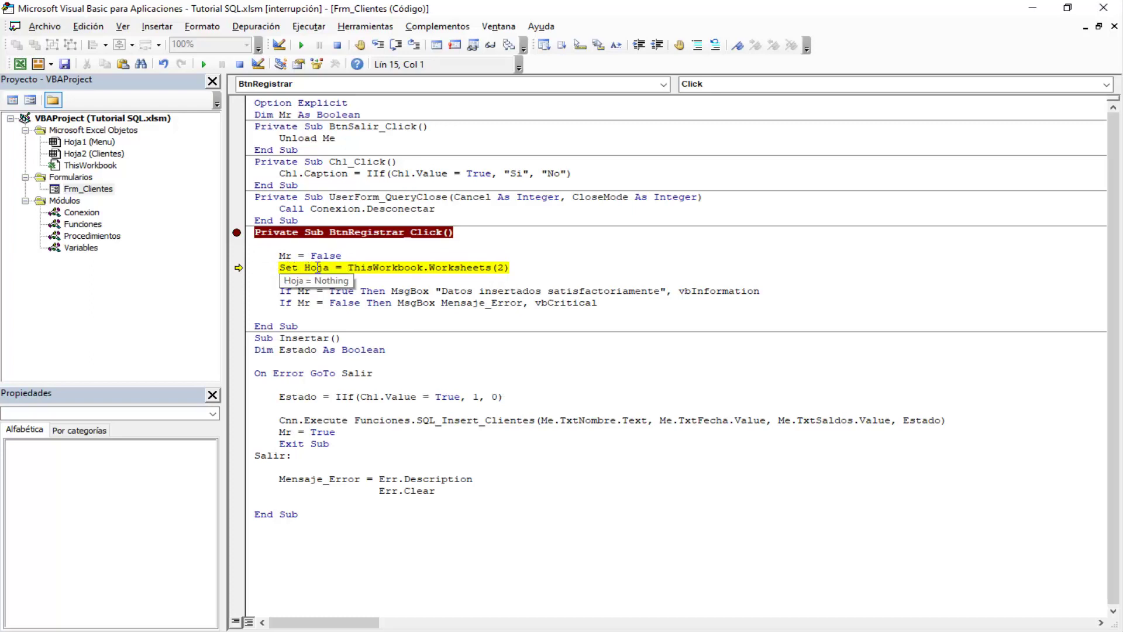
key(F8)
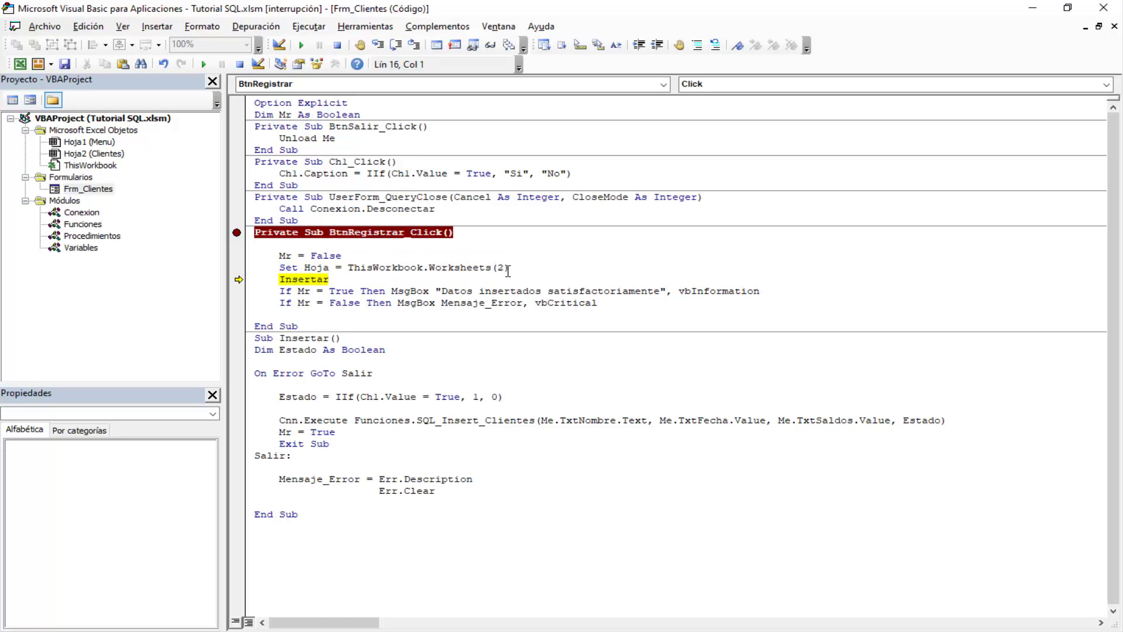
key(F8)
key(F8)
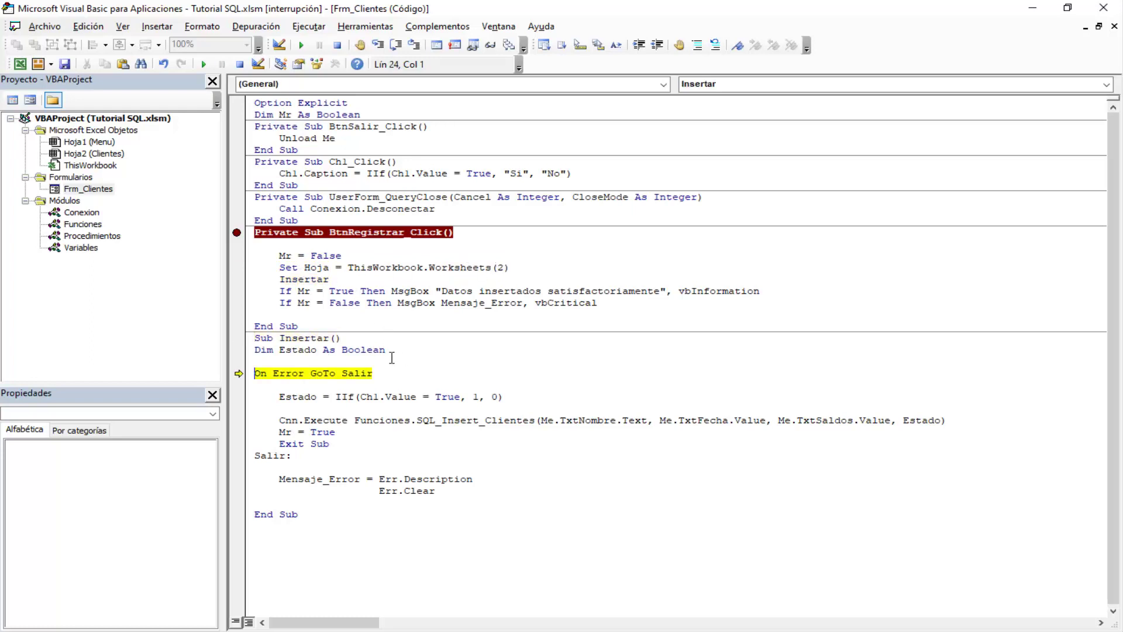
key(F8)
key(F8)
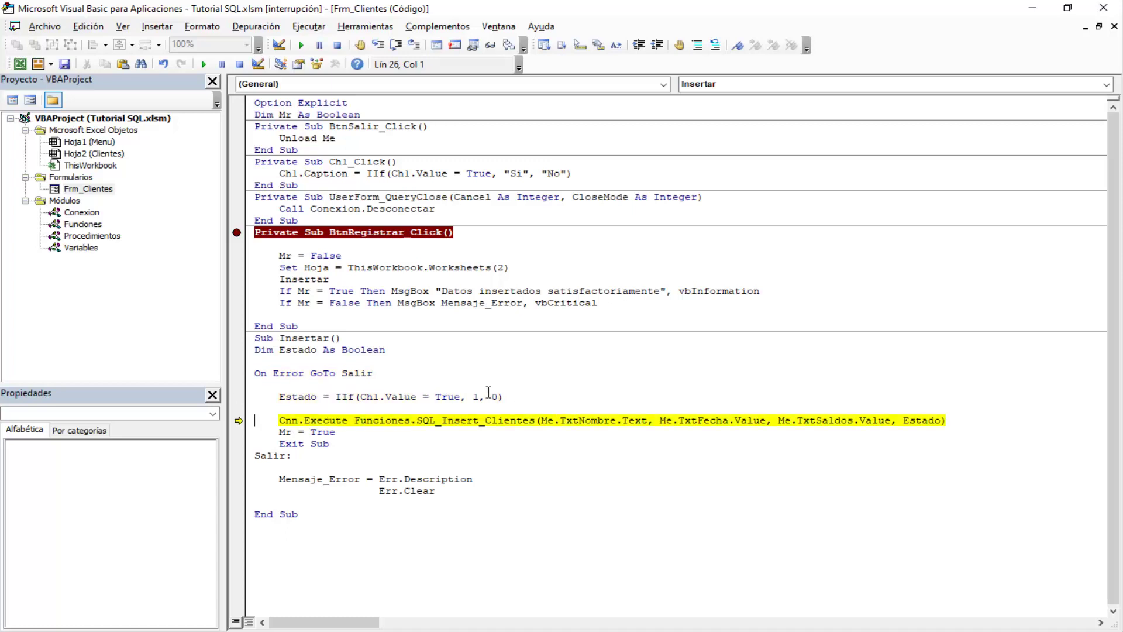
key(F8)
key(F8)
key(F8)
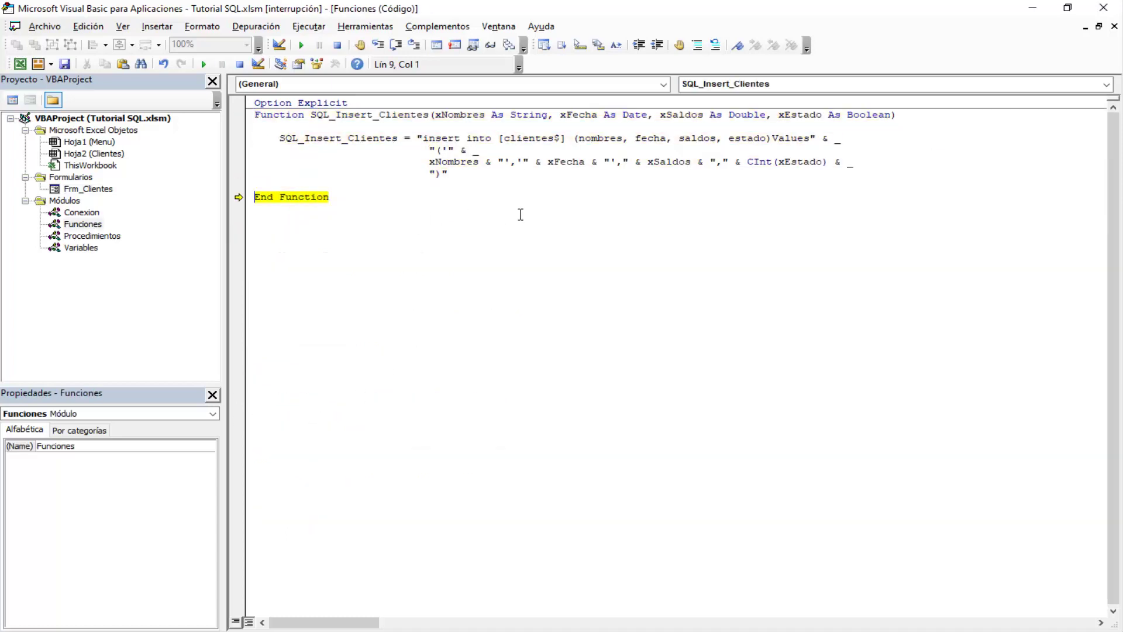
key(F8)
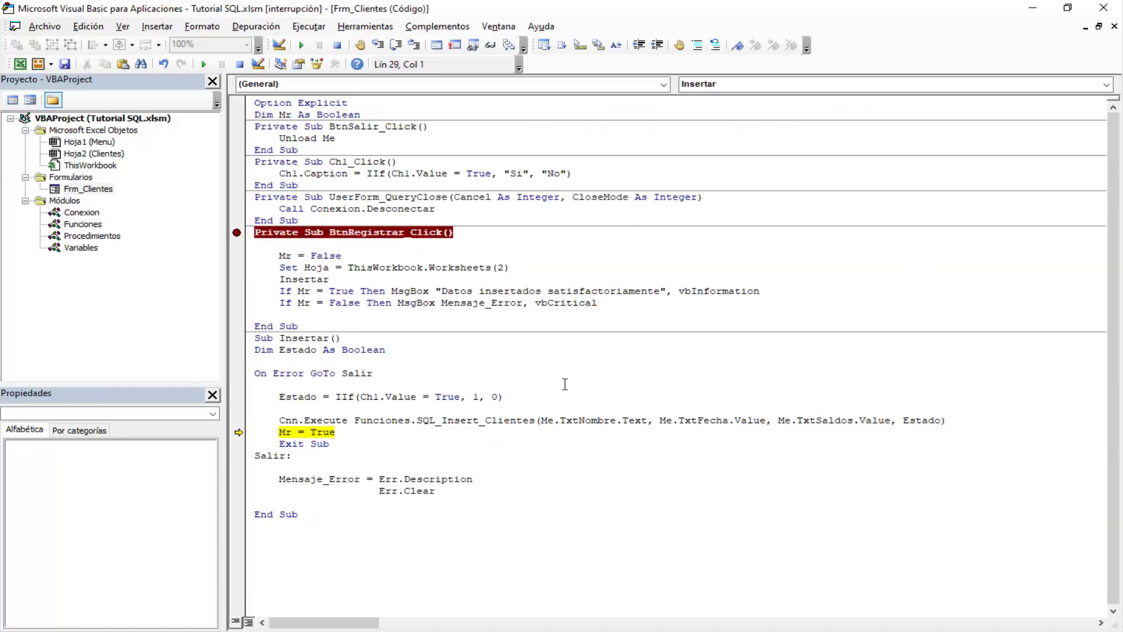
key(F8)
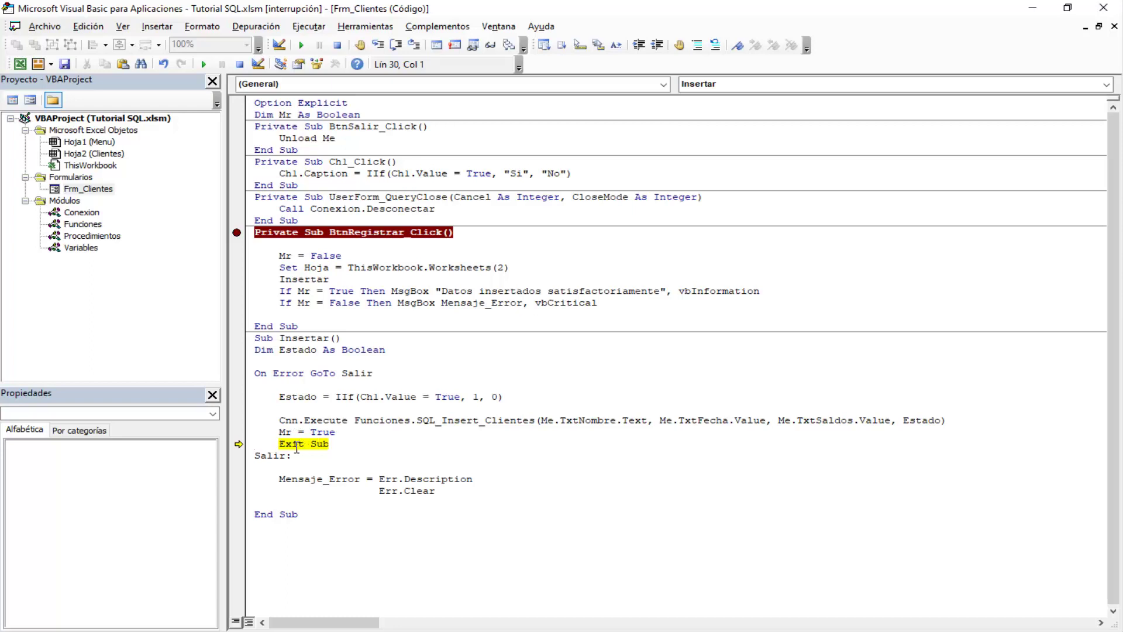
key(F8)
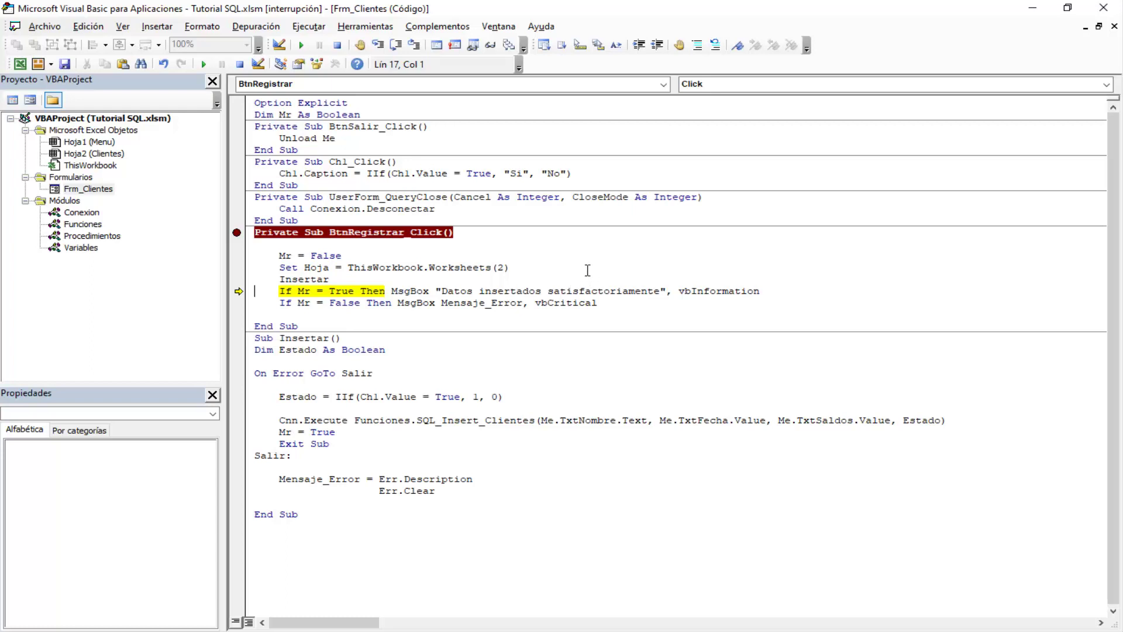
click(240, 63)
Delete the EcoExcel row 2 from Clientes and reopen the Visual Basic editor
click(1030, 12)
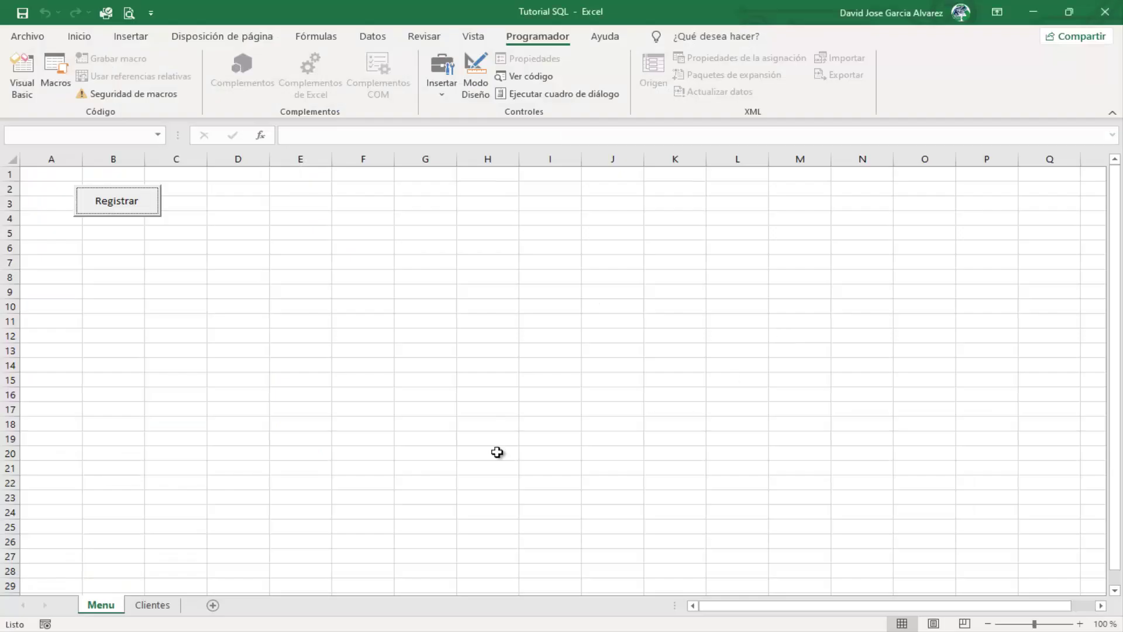
click(151, 605)
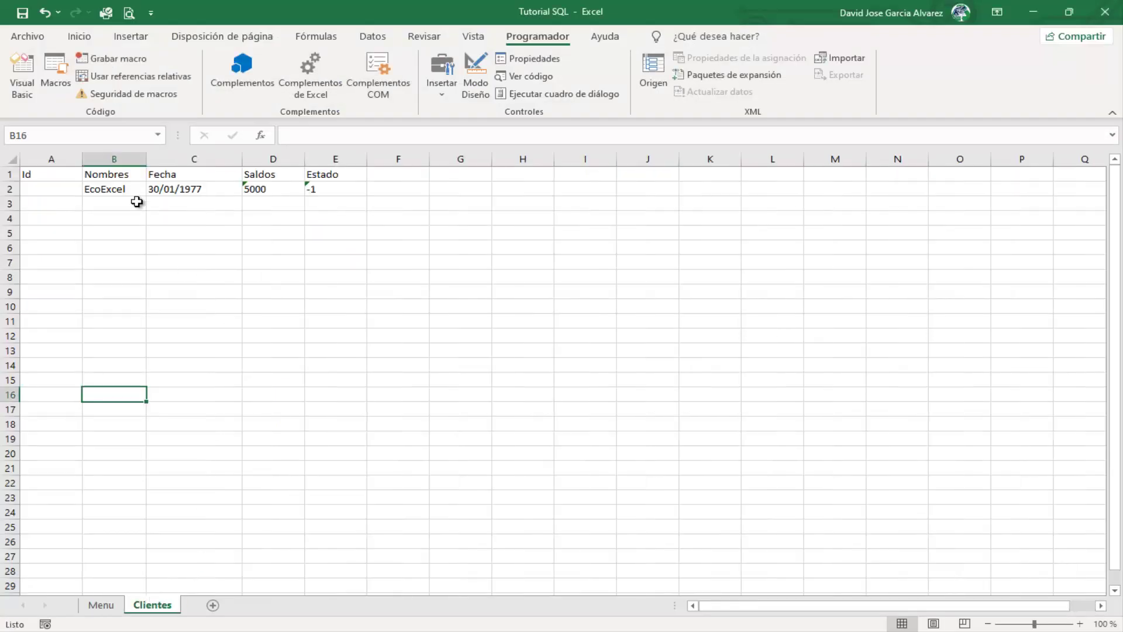
click(11, 189)
right_click(11, 189)
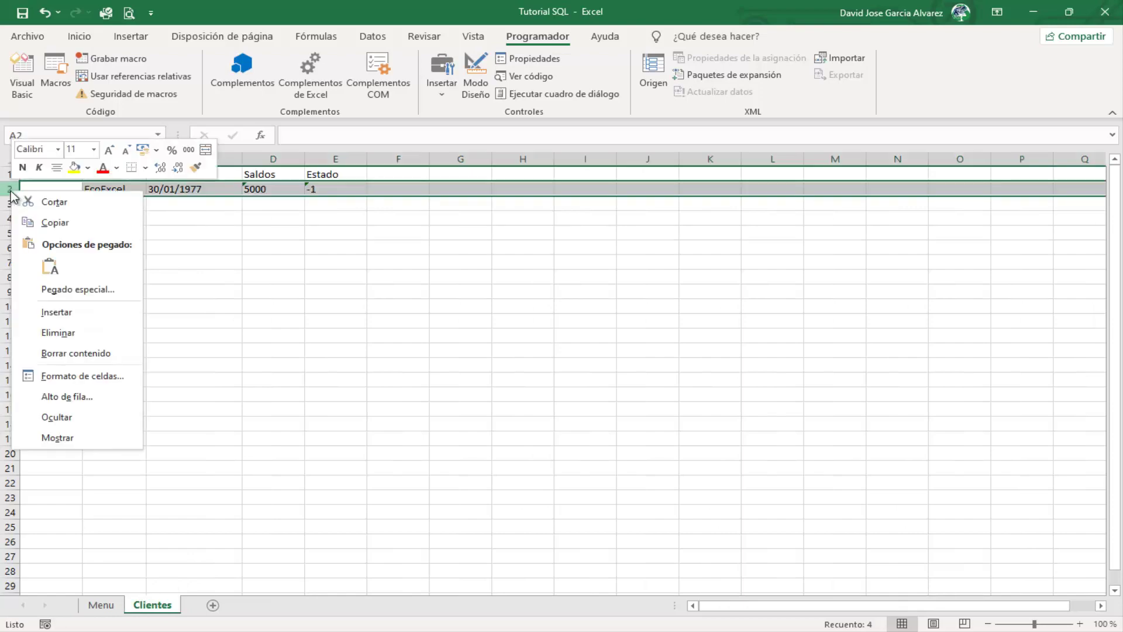
click(59, 332)
click(195, 318)
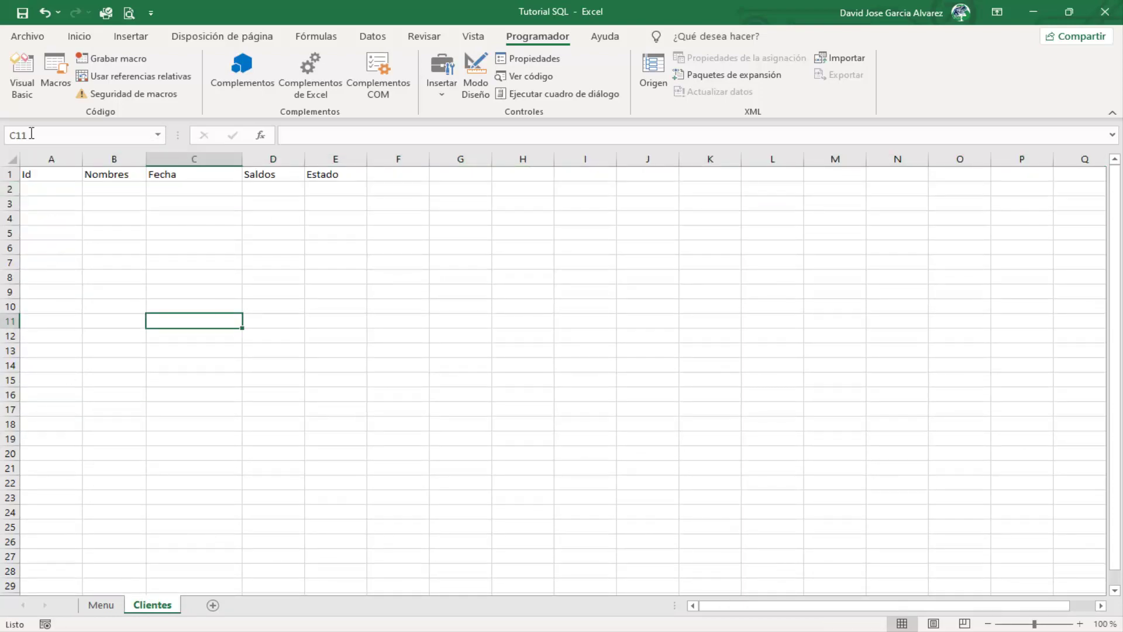
click(24, 93)
Add 'If Mr = True Then Call Procedimientos.Auto_Increment' after the Insertar call
double_click(314, 269)
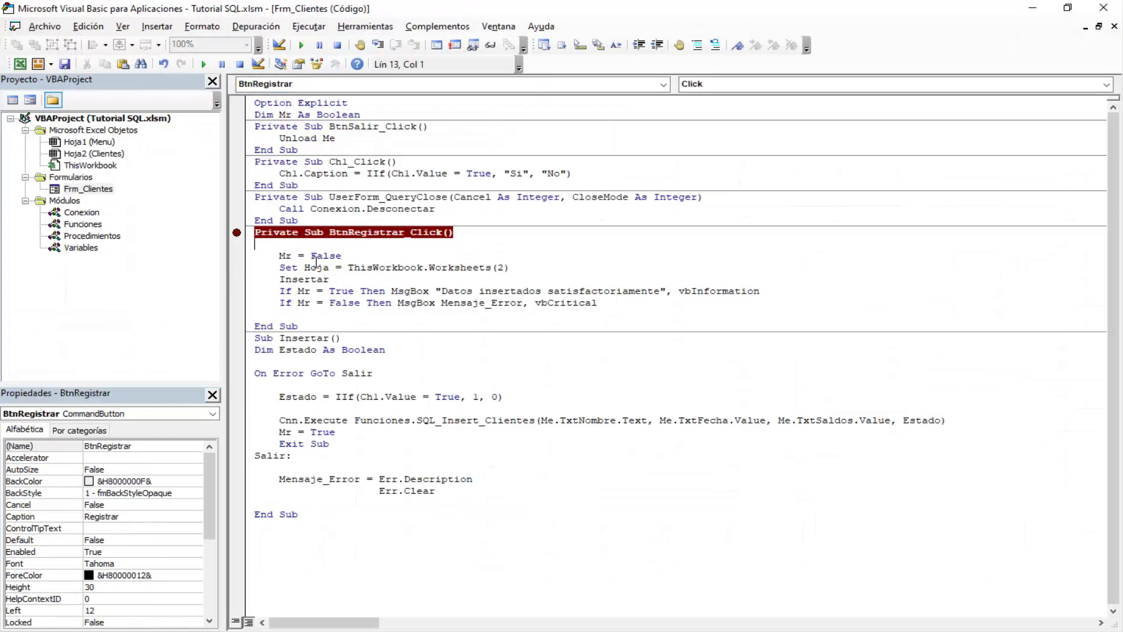
key(Return)
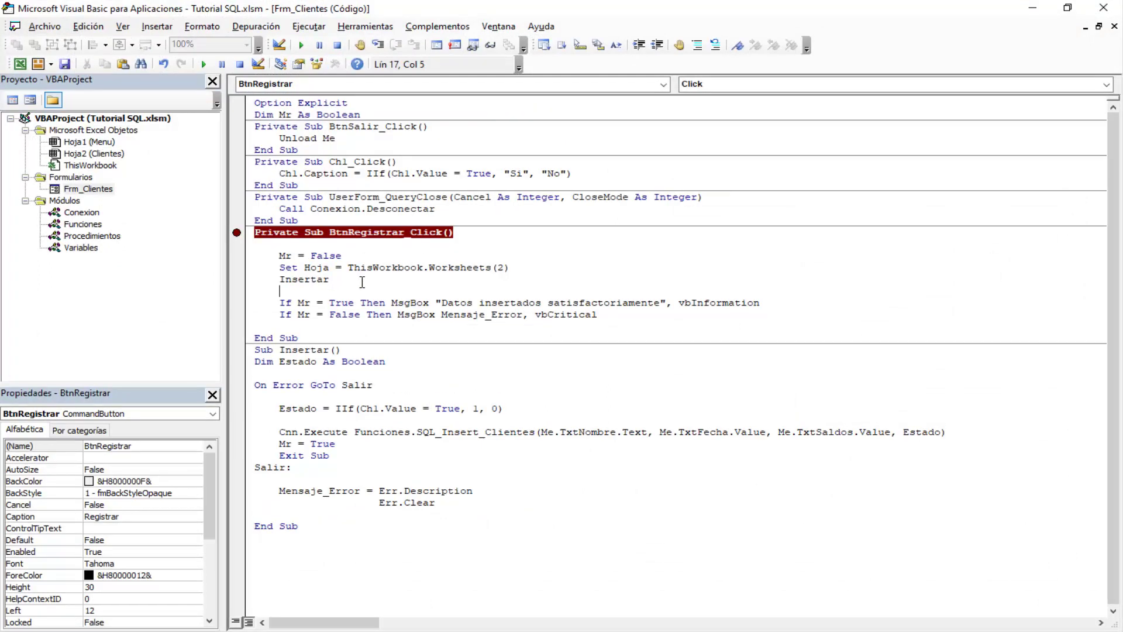
text(if mr=)
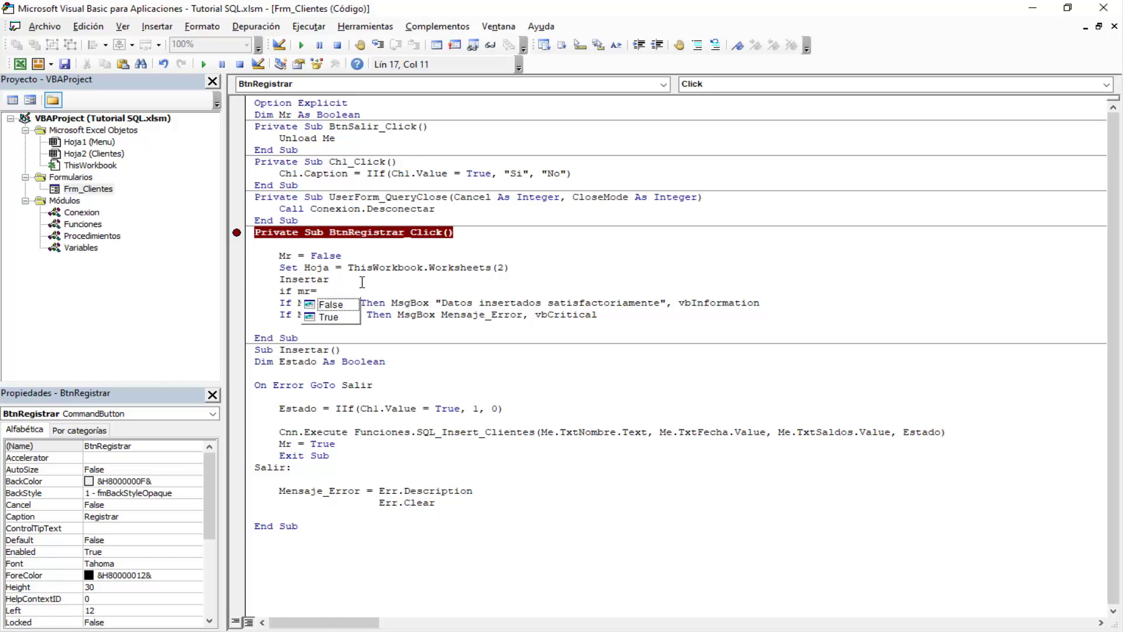
text(True then c)
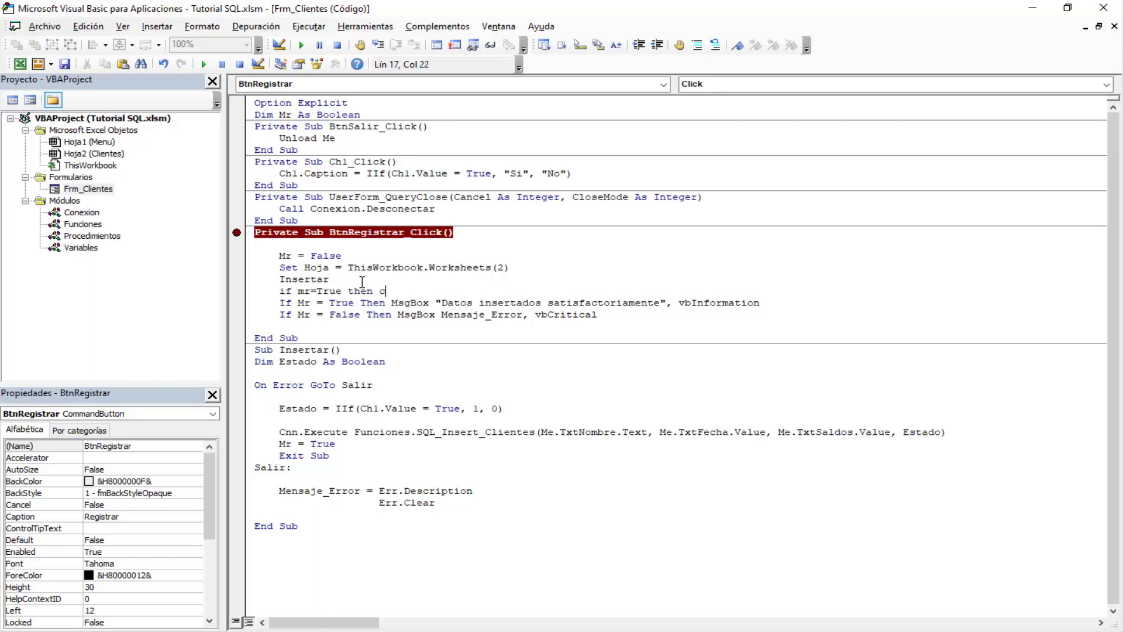
text( procedimi)
text(entos.)
key(Tab)
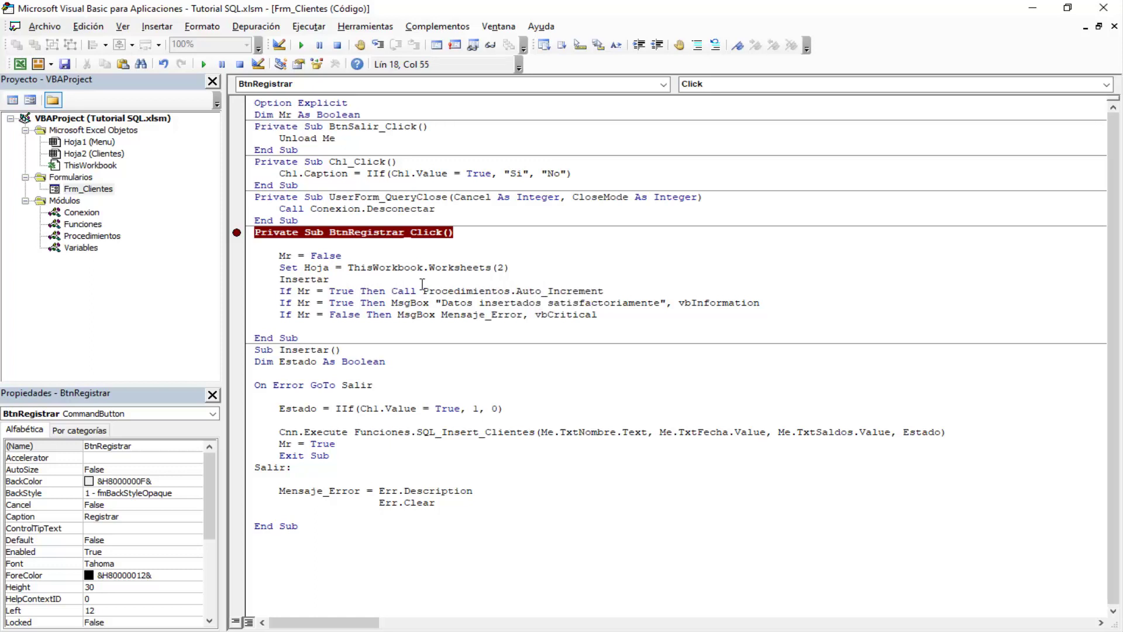
Highlight Auto_Increment, Procedimientos, Mr and True in the new line to explain it
click(447, 290)
double_click(576, 291)
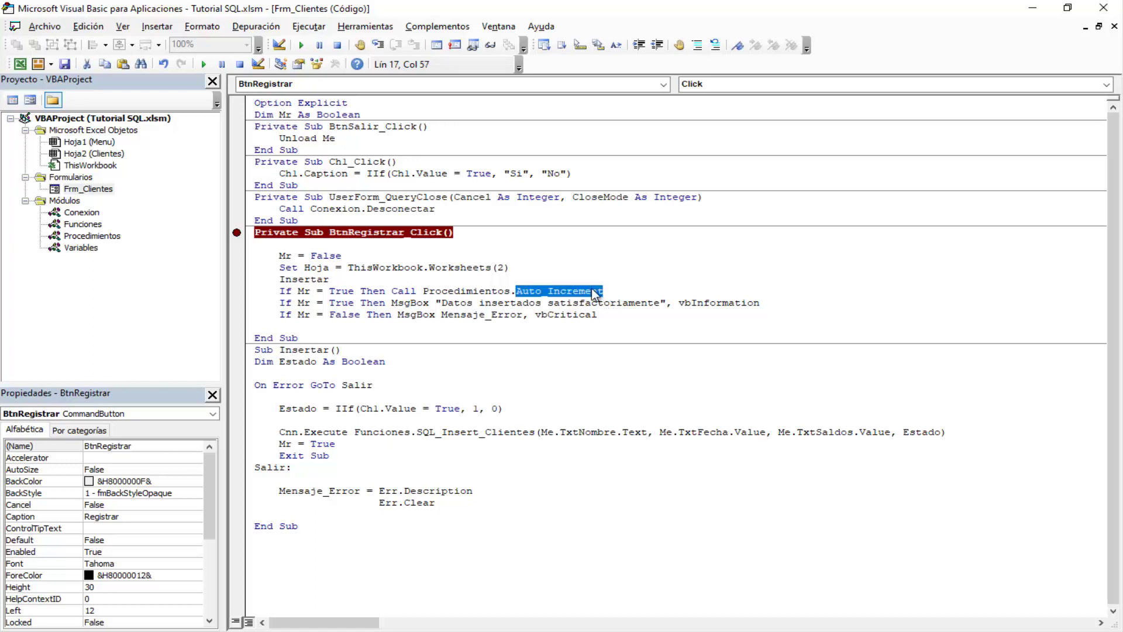
double_click(482, 291)
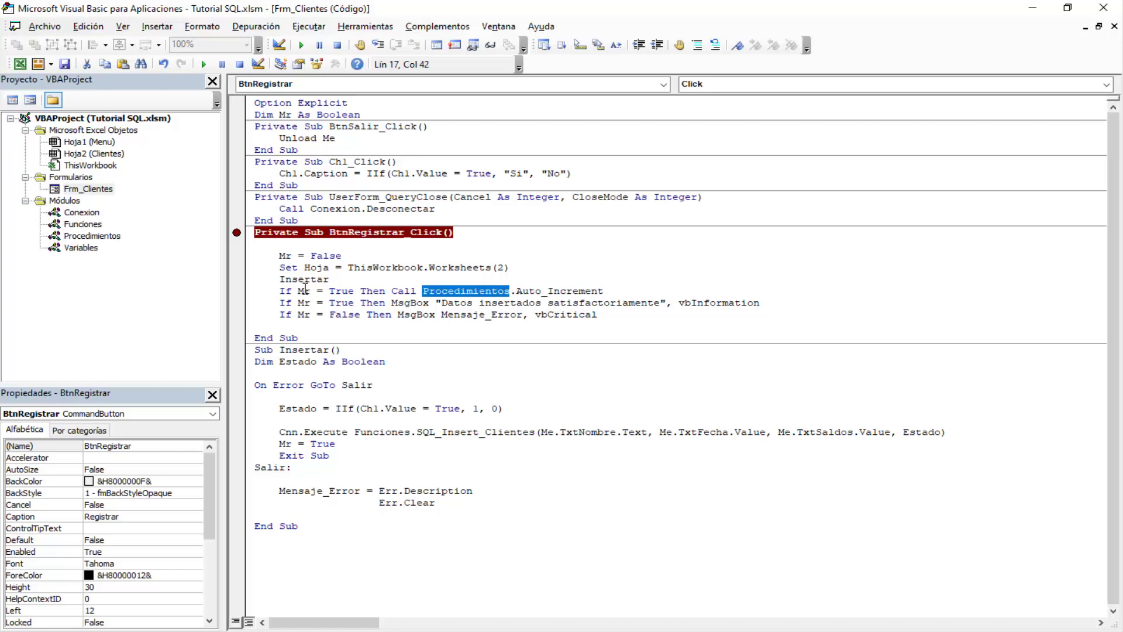
double_click(305, 291)
click(303, 291)
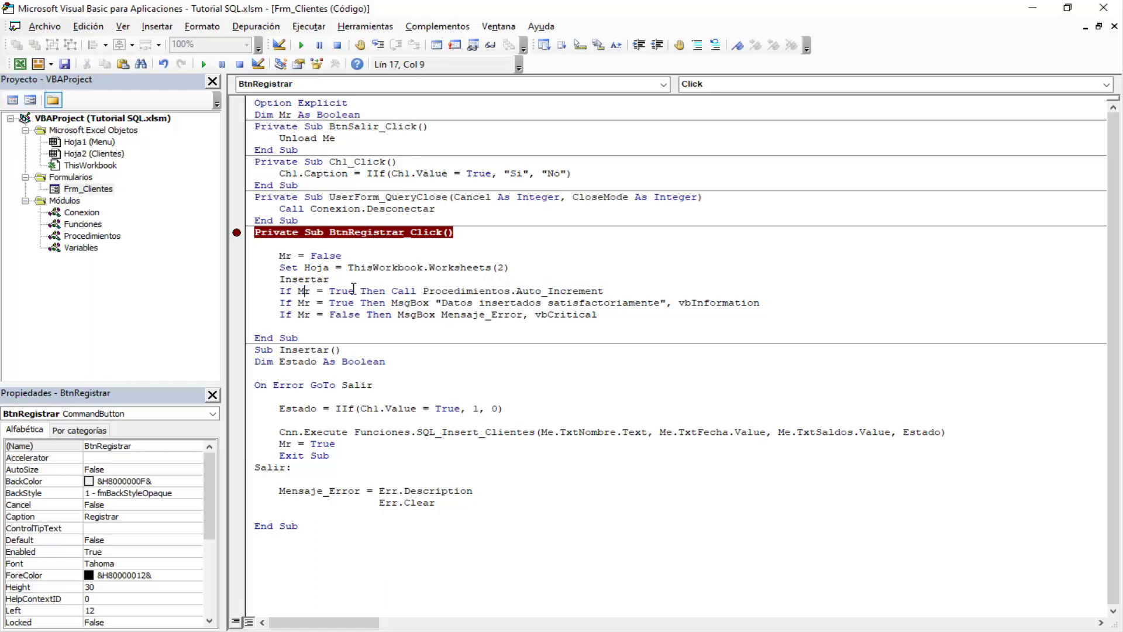
double_click(342, 291)
click(574, 290)
Leave the VBA editor and bring Excel back on the Menu sheet
double_click(306, 279)
click(1029, 10)
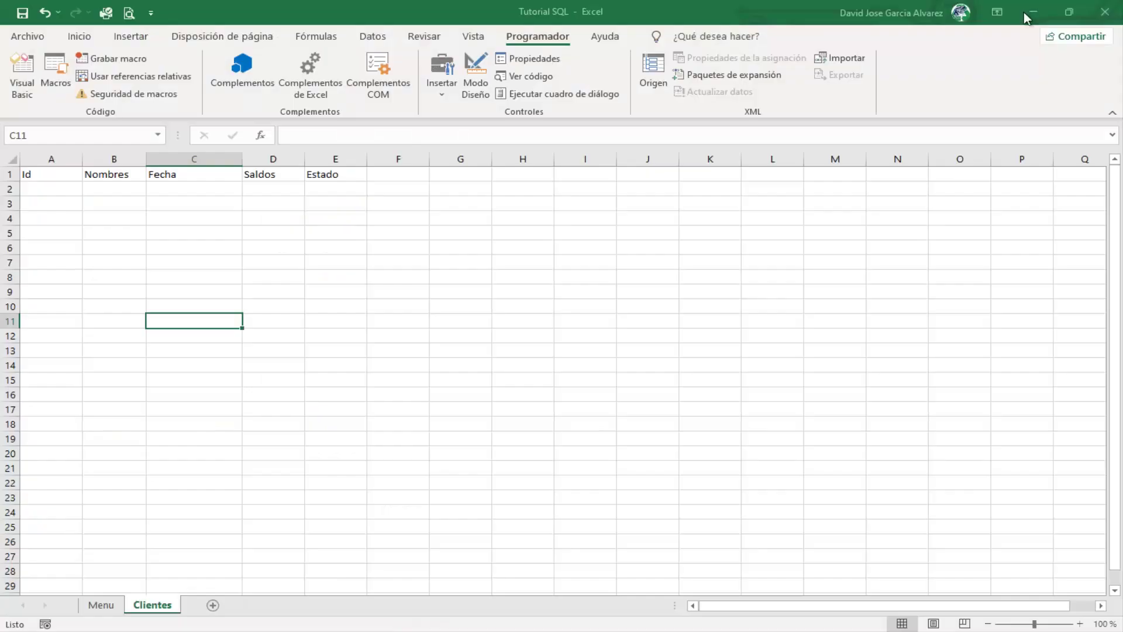
click(1027, 8)
click(429, 582)
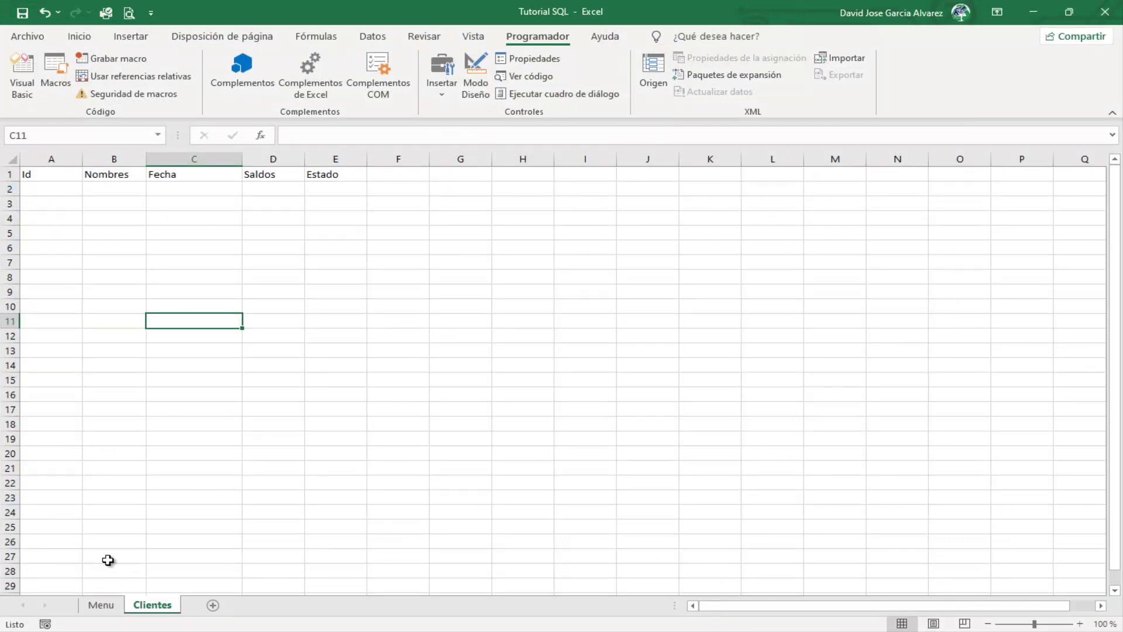
click(100, 605)
Submit EcoExcel dated 15/02/2021 with balance 6000 and active status from the form
click(132, 212)
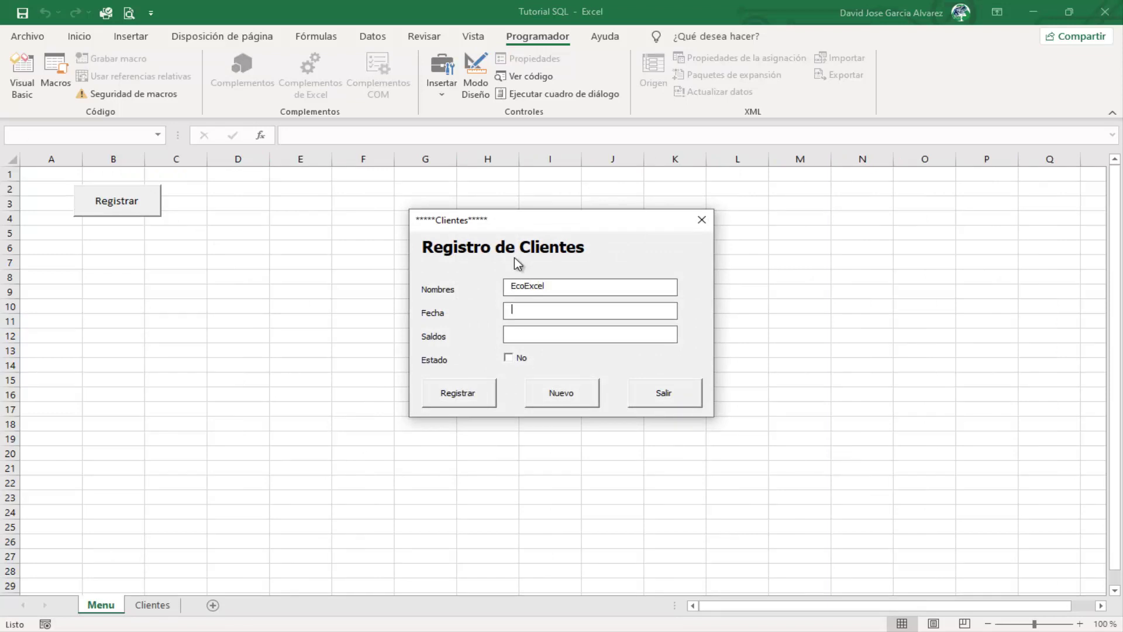
text(15/02/2)
text(021)
key(Tab)
text(60)
text(00)
click(526, 356)
click(464, 392)
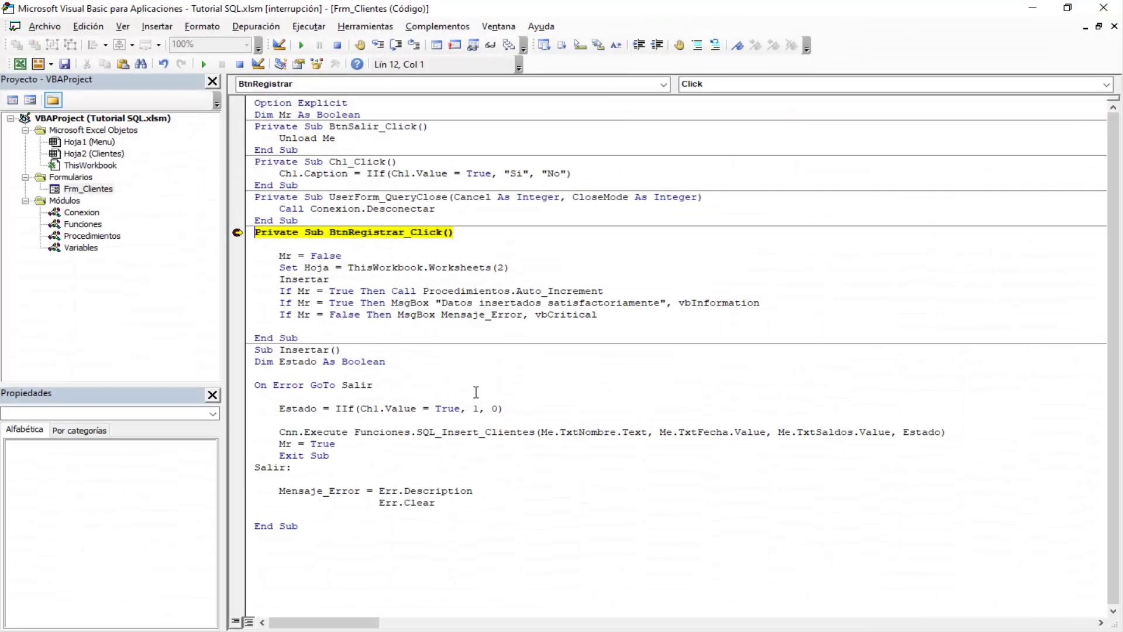
Step with F8 through Insertar and SQL_Insert_Clientes up to the Auto_Increment call
key(F8)
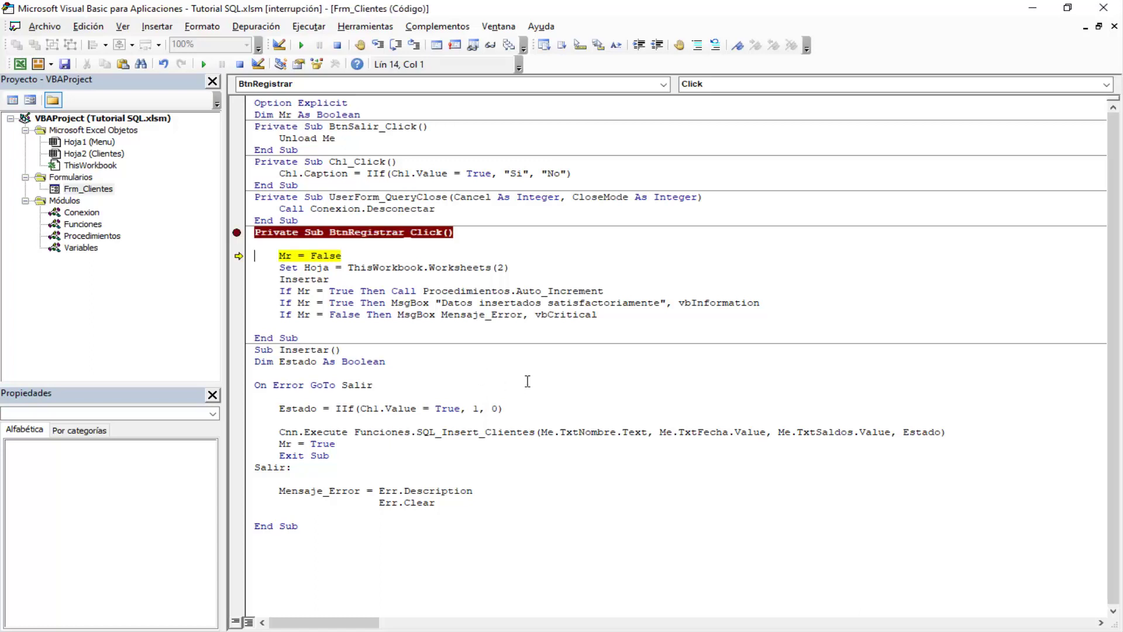
key(F8)
key(F8)
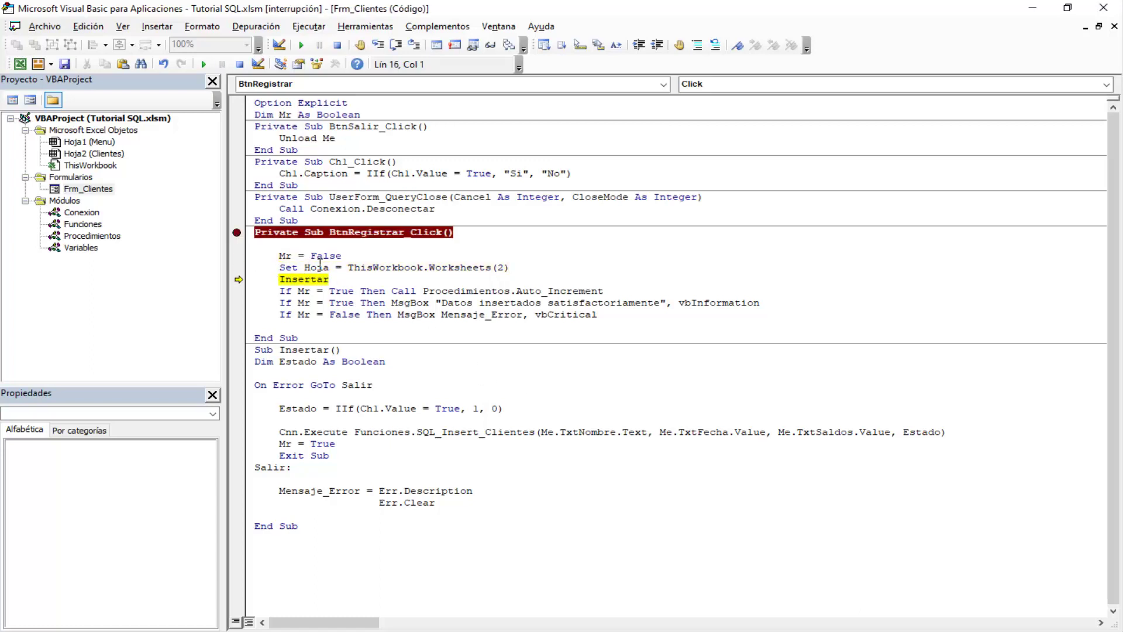
key(F8)
key(F8)
key(F8)
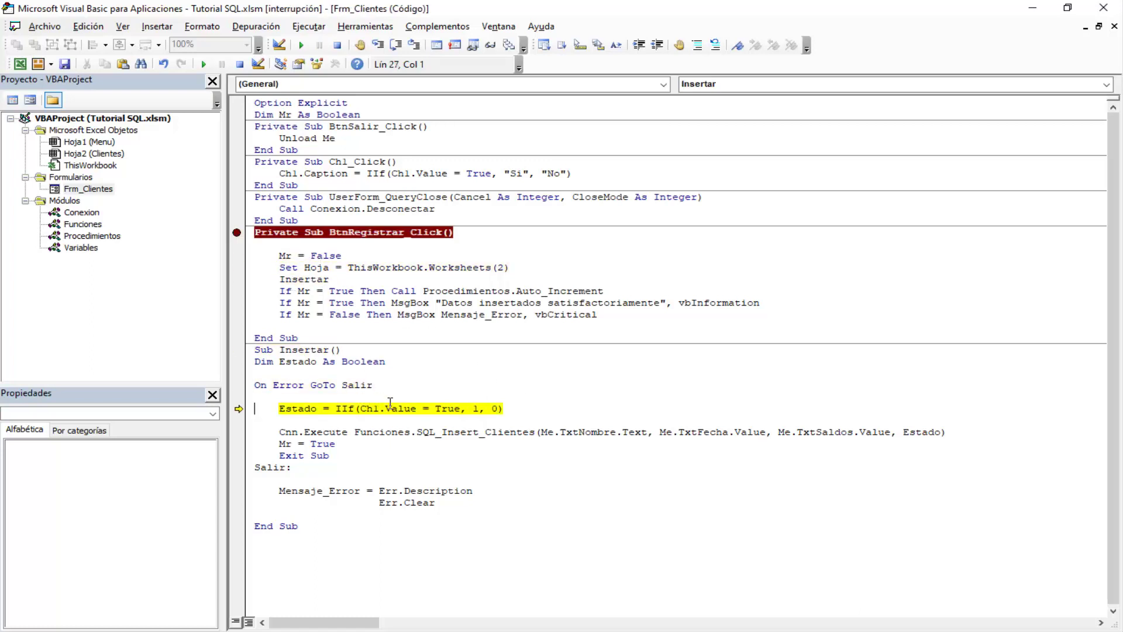
key(F8)
key(F8)
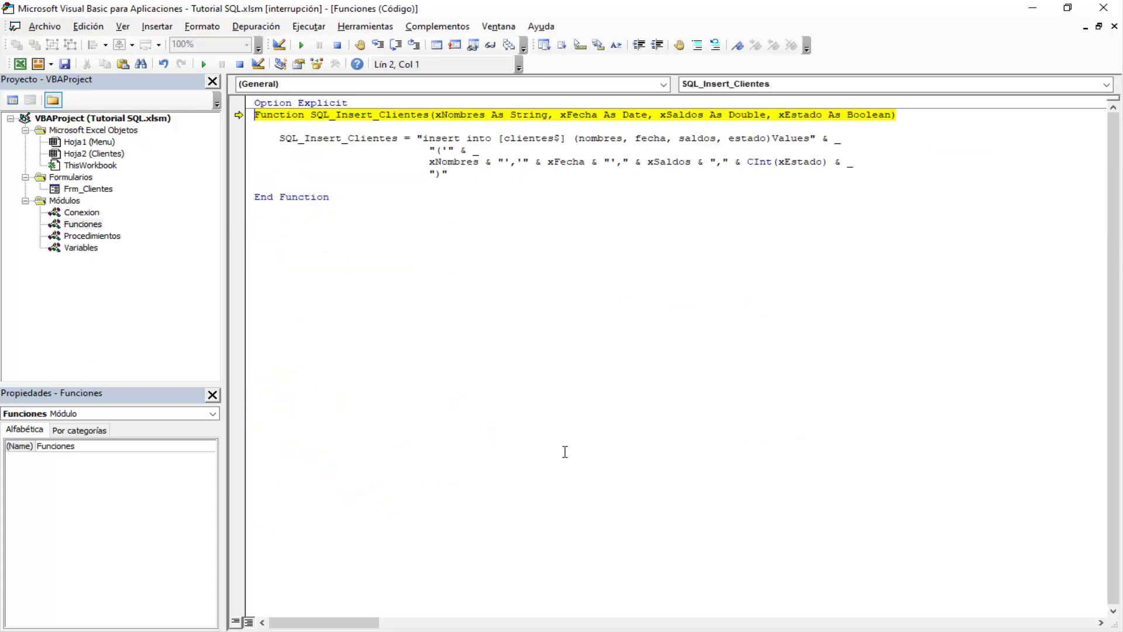
key(F8)
key(F8)
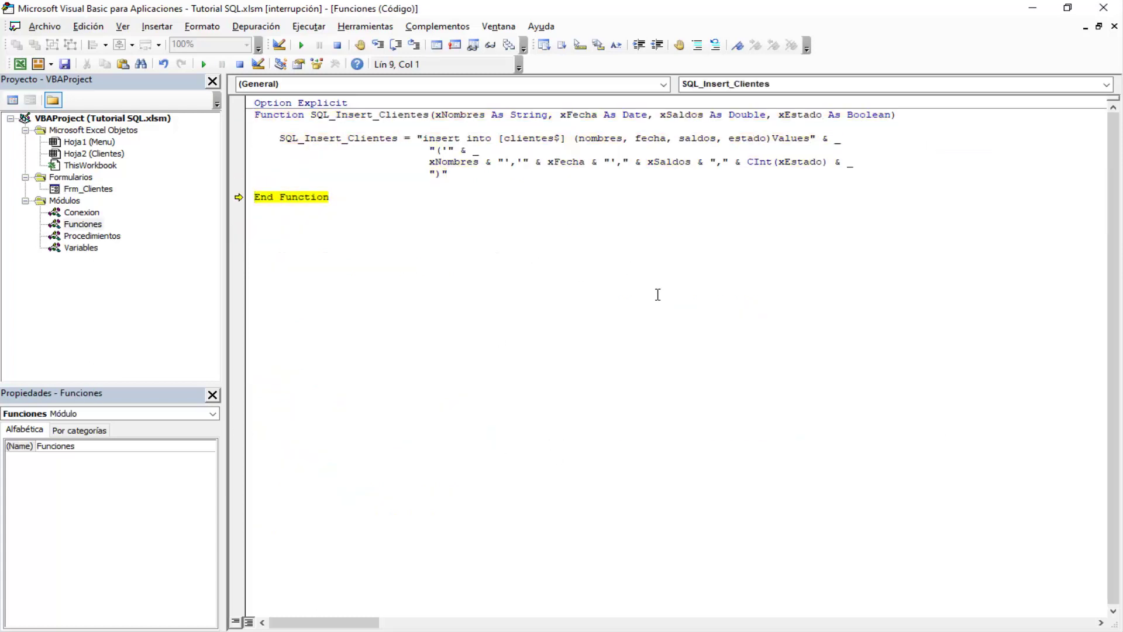
key(F8)
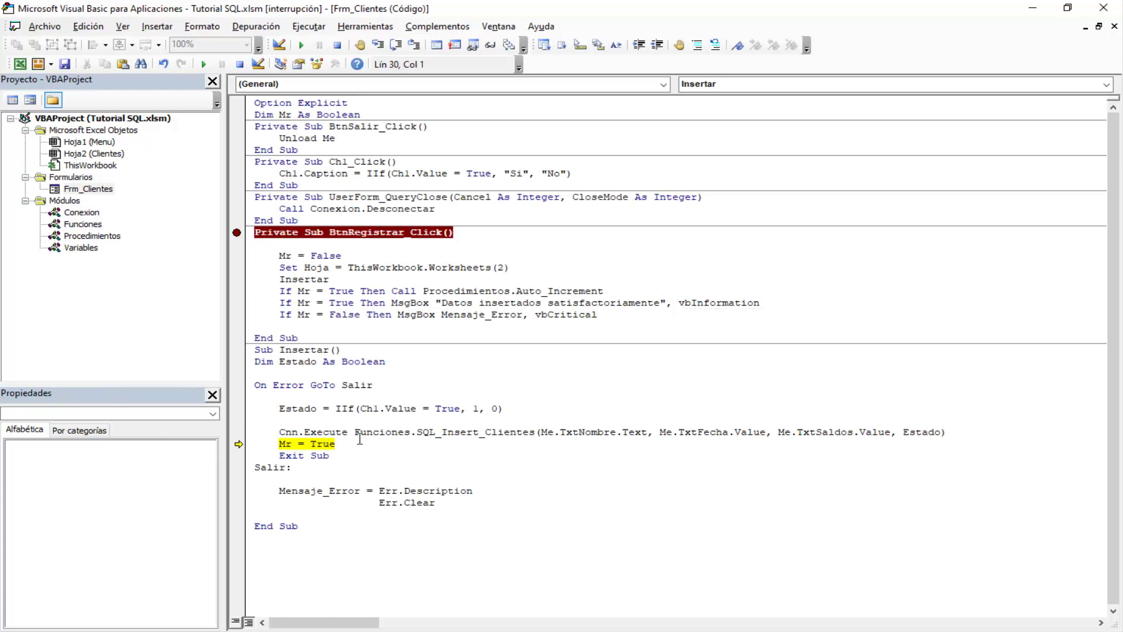
key(F8)
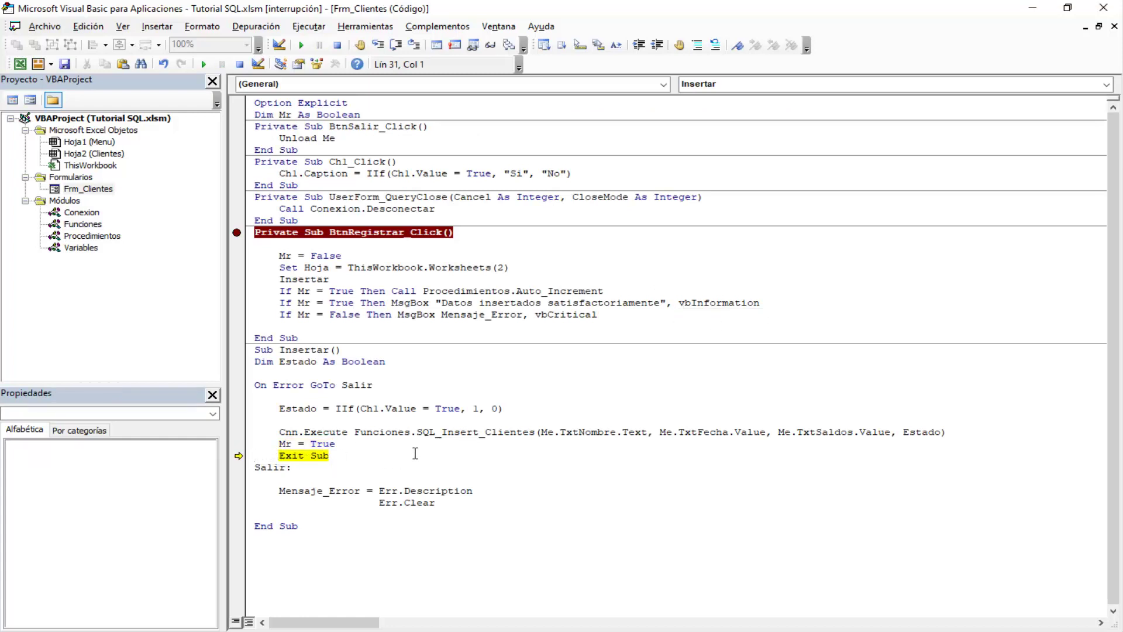
key(F8)
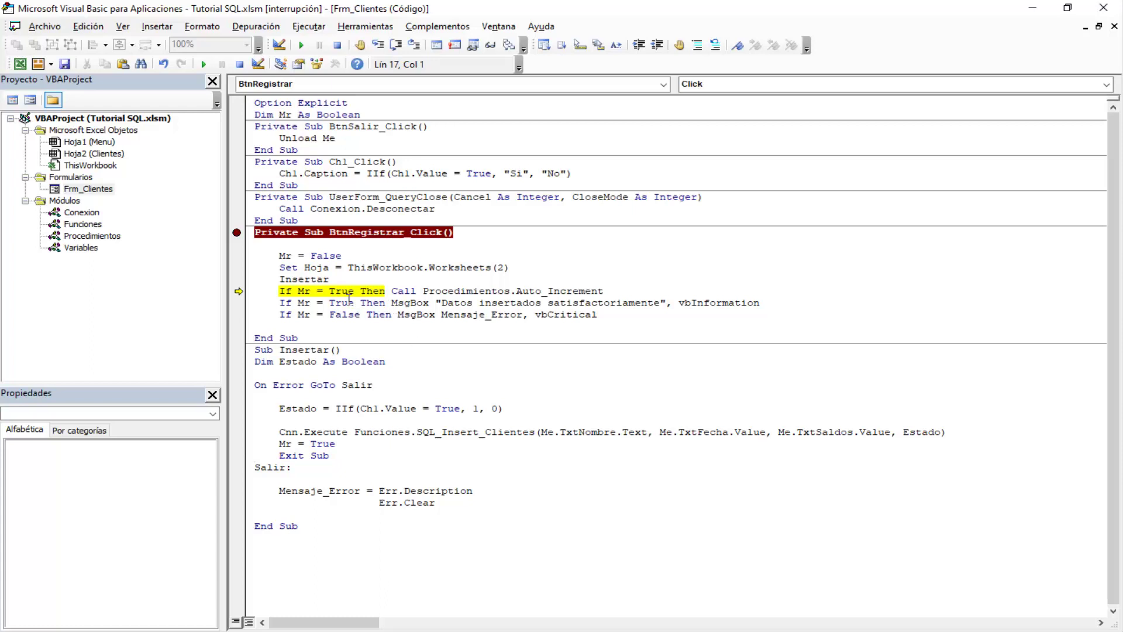
key(F8)
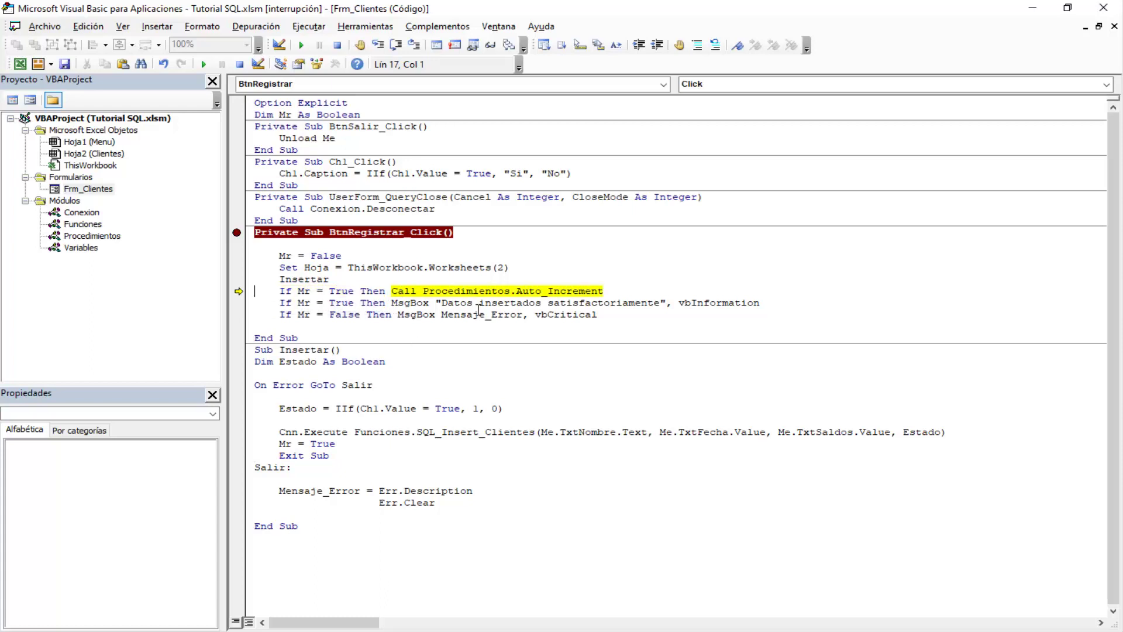
Step through Auto_Increment writing the new Id, then past the success message
key(F8)
key(F8)
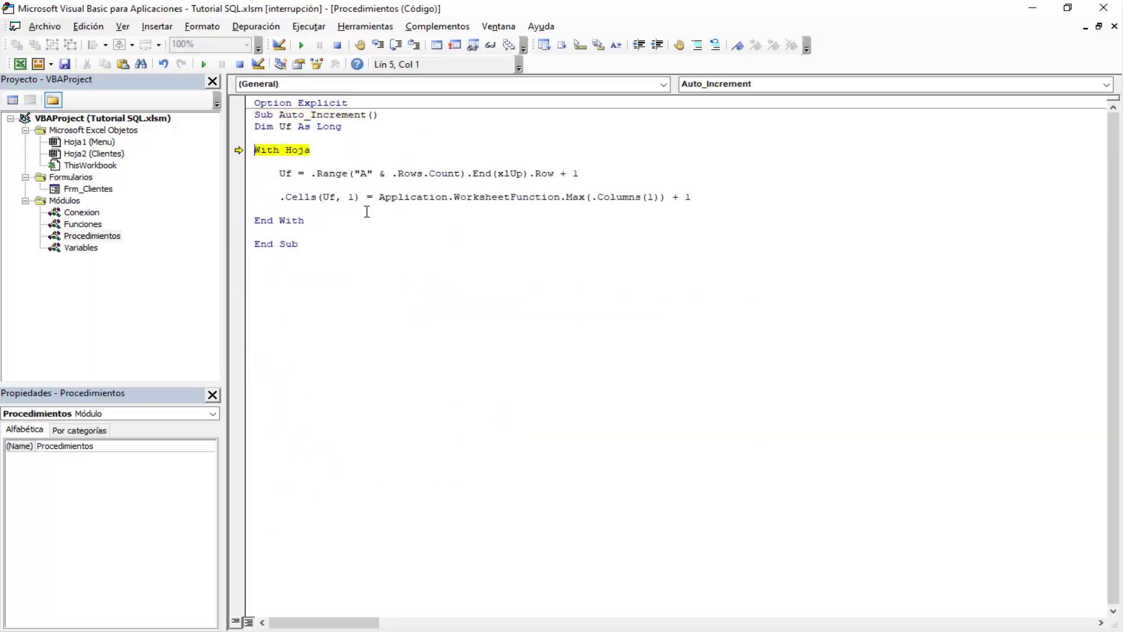
key(F8)
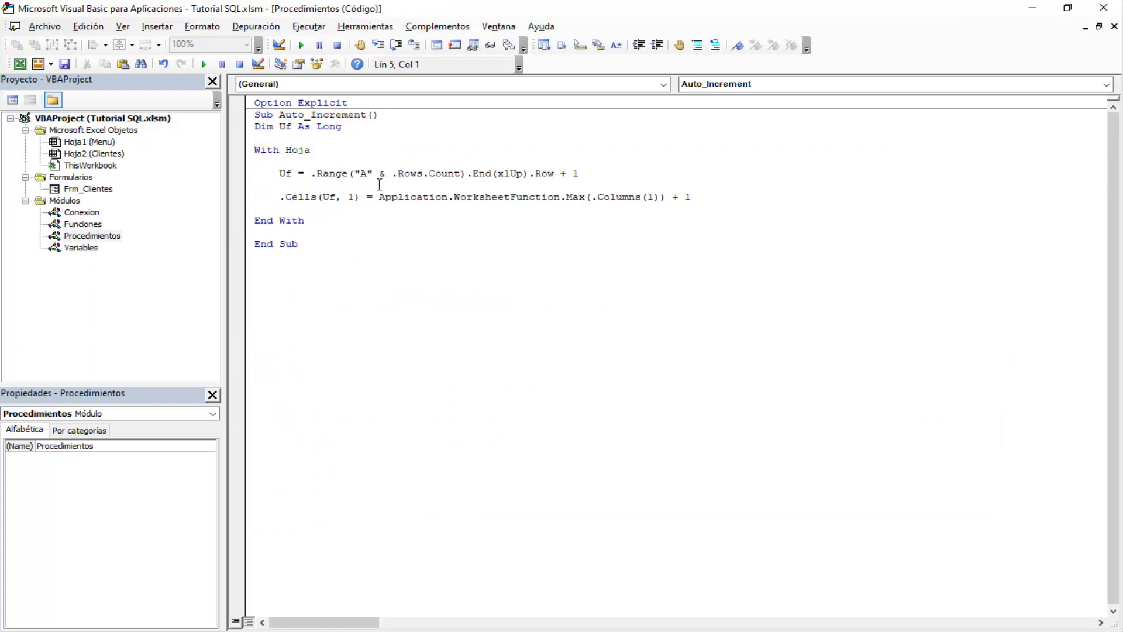
key(F8)
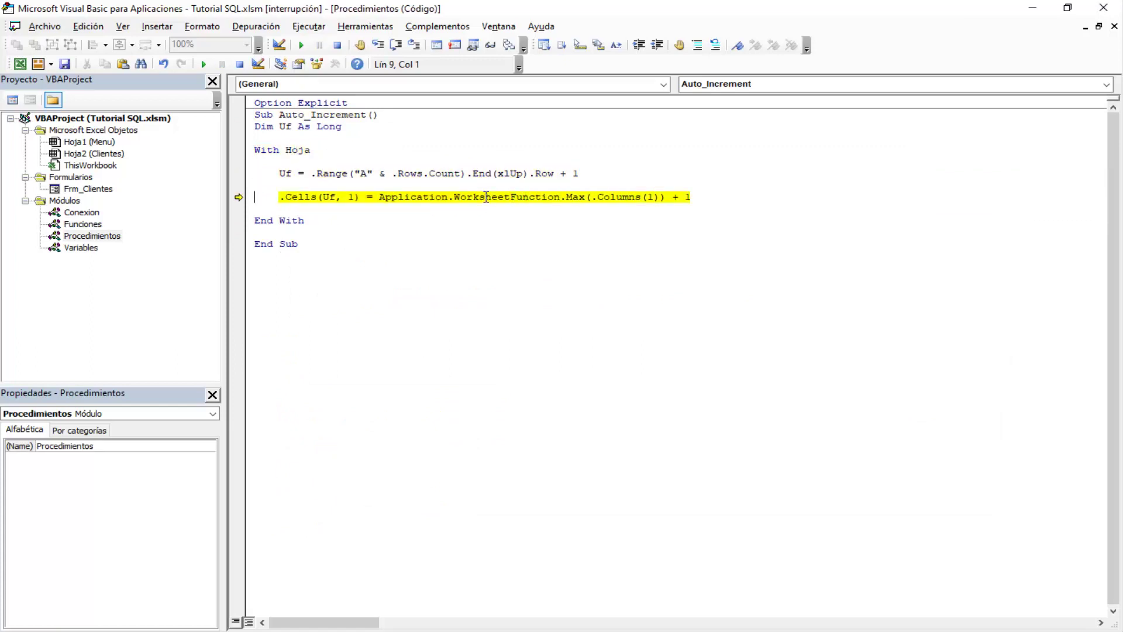
key(F8)
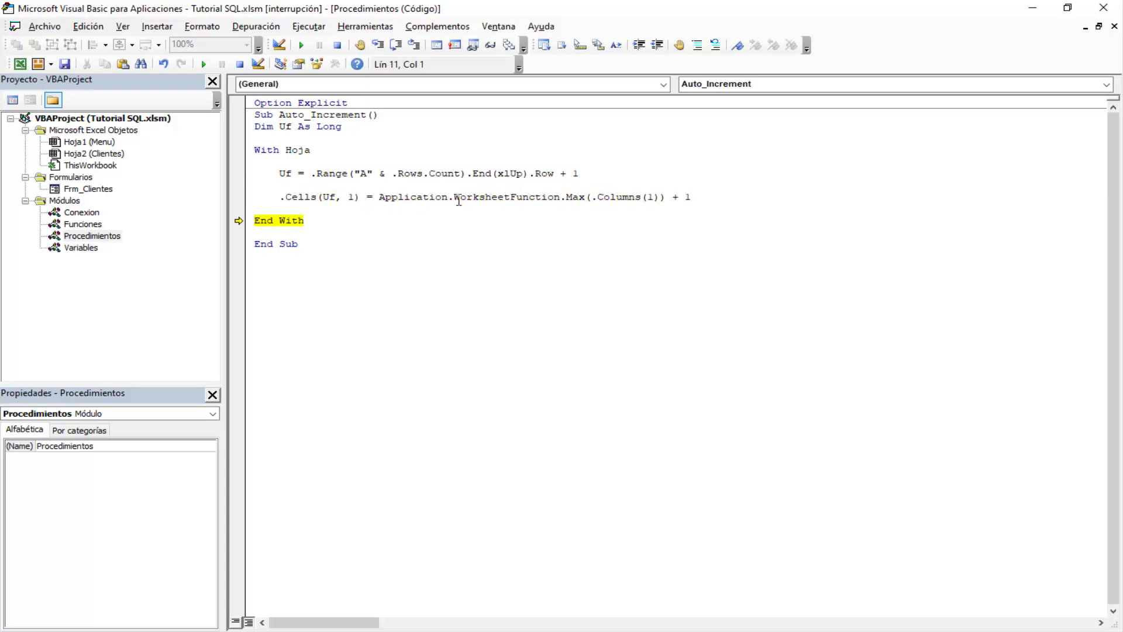
key(F8)
key(F8)
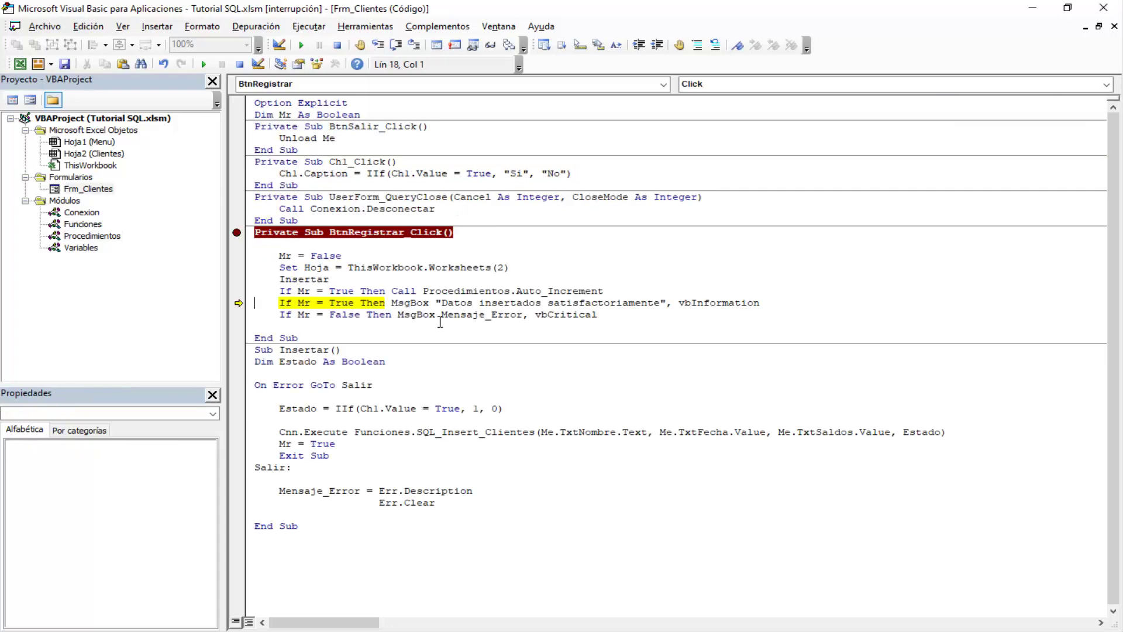
key(F8)
key(F8)
click(647, 373)
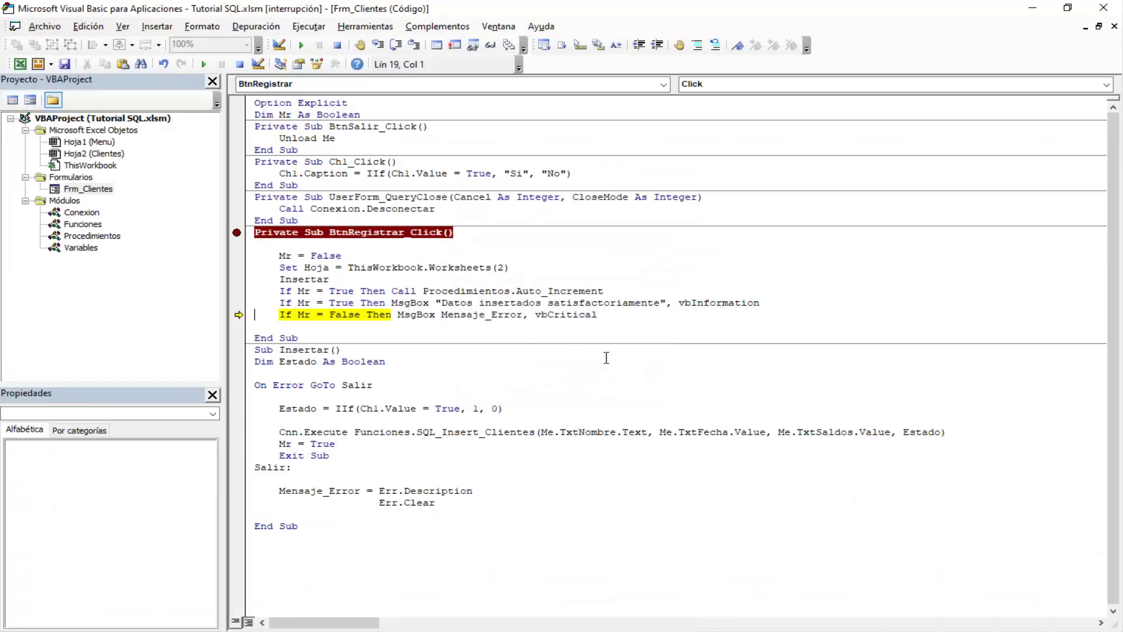
key(F8)
key(F8)
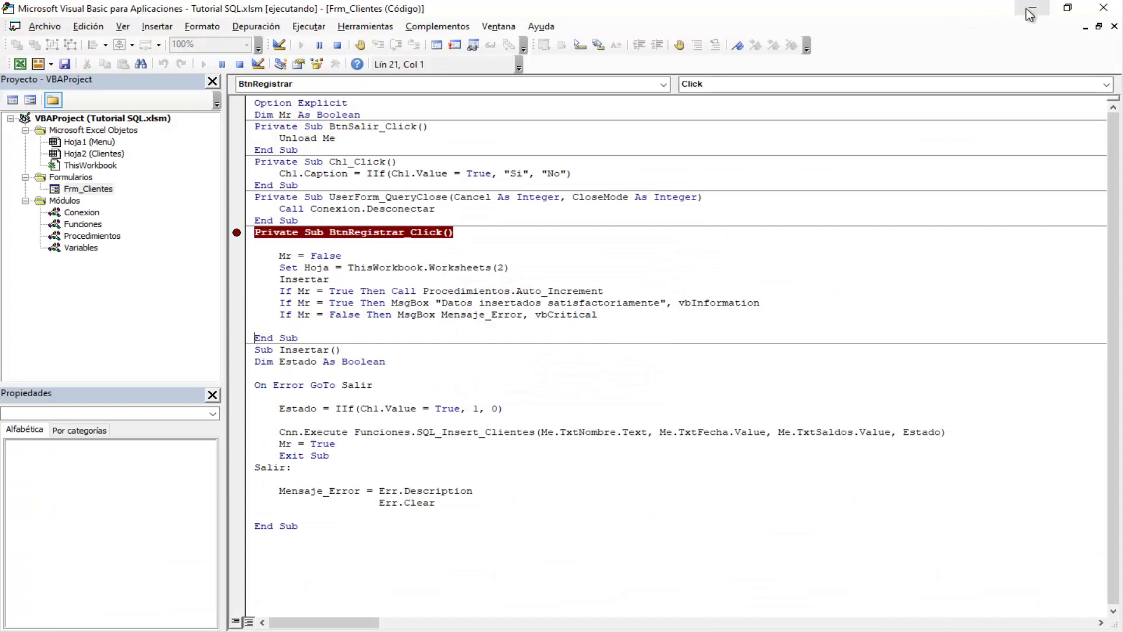
Close the registration form, remove the BtnRegistrar_Click breakpoint and resume the macro
click(1031, 16)
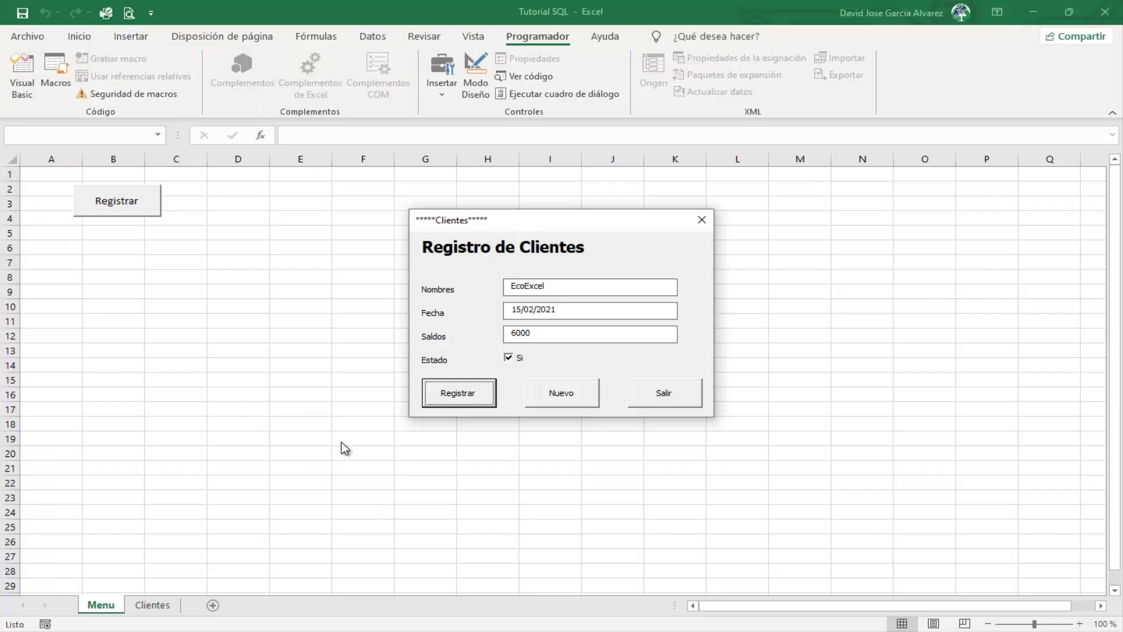
click(672, 388)
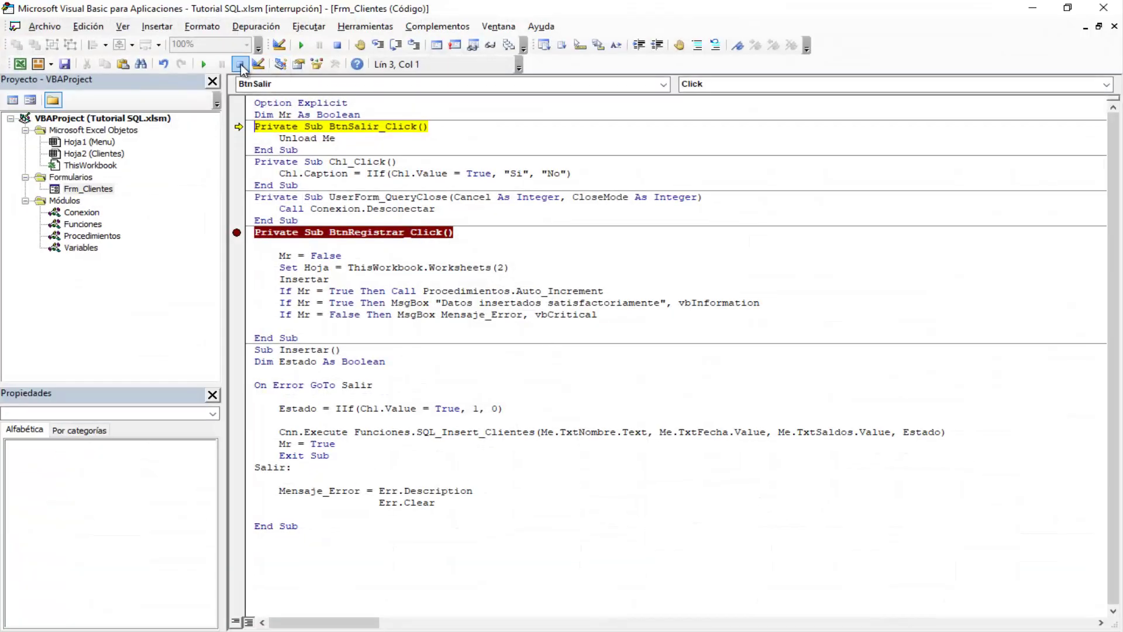
click(237, 233)
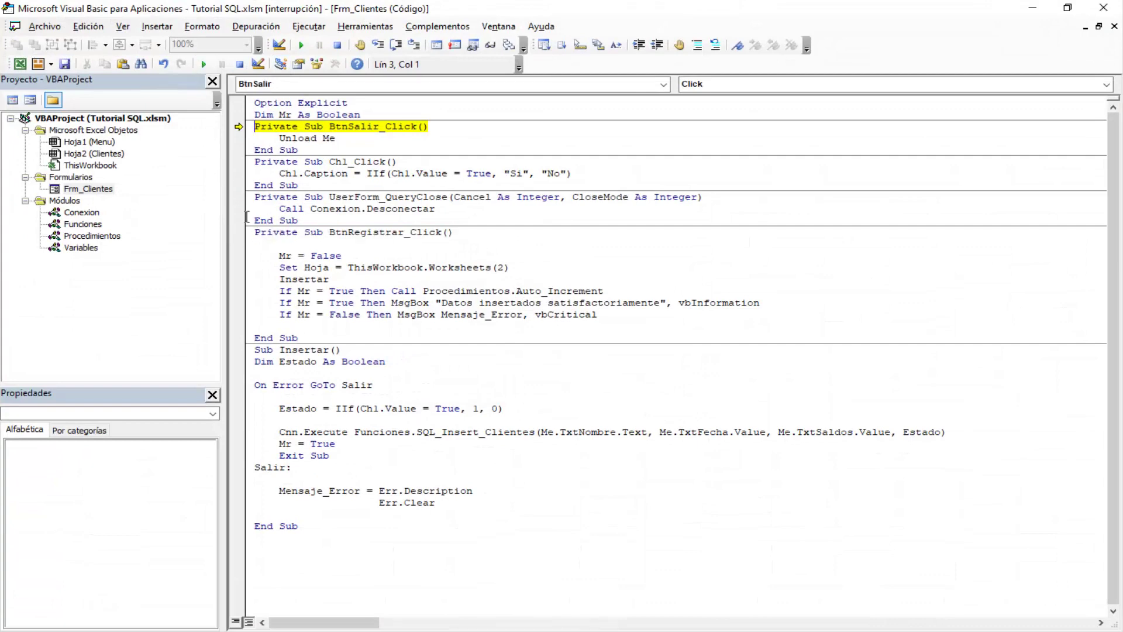
click(206, 65)
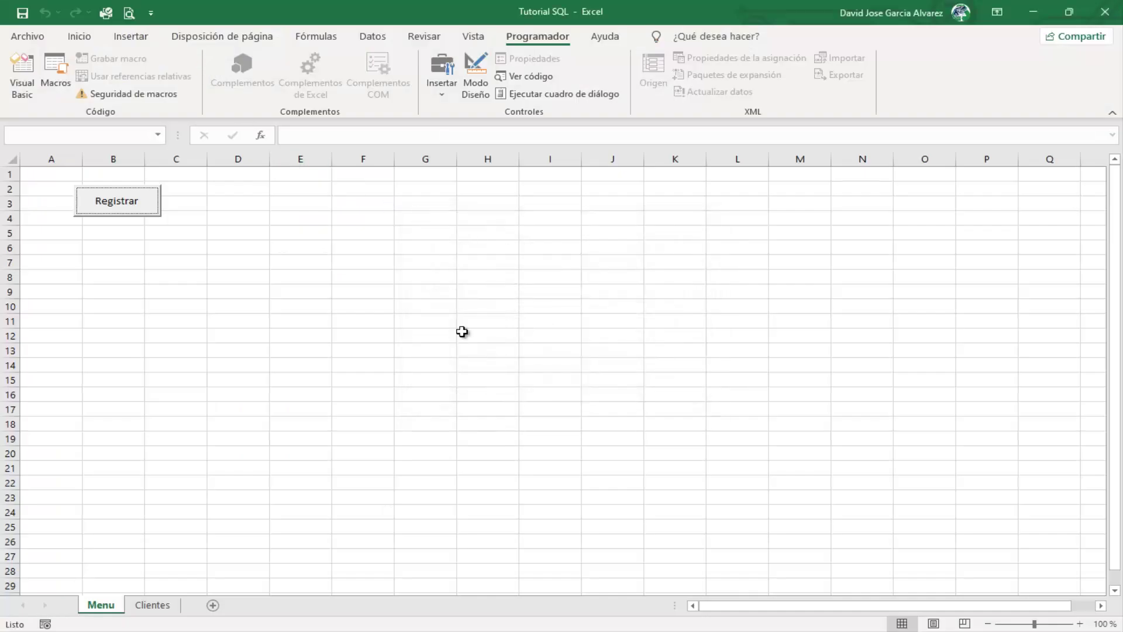
click(146, 607)
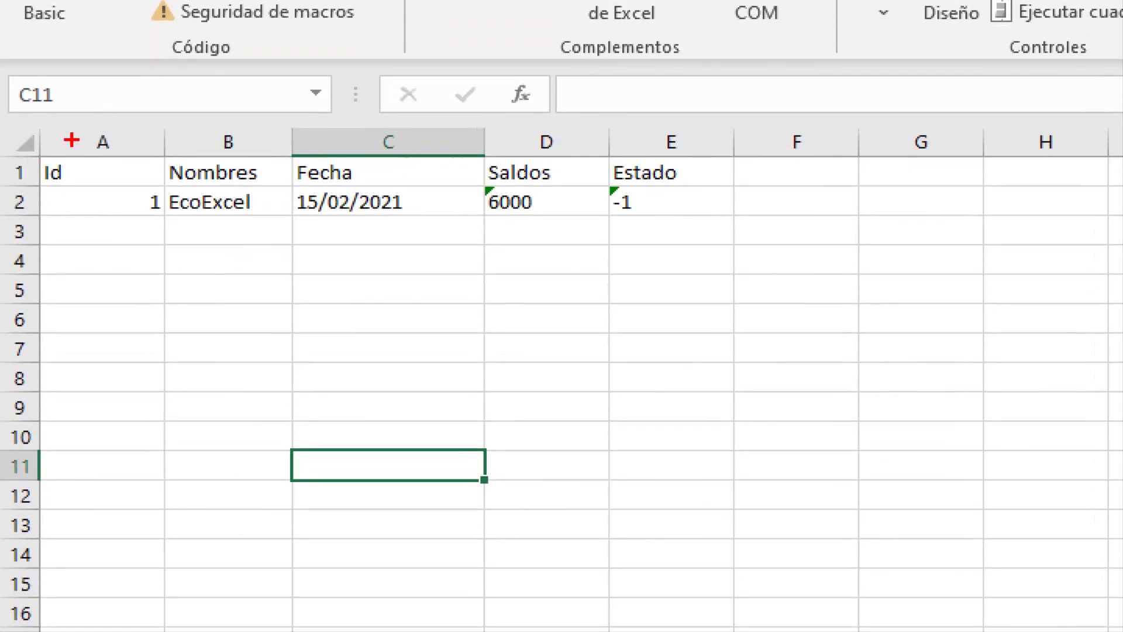
drag(159, 251, 159, 331)
drag(227, 243, 240, 350)
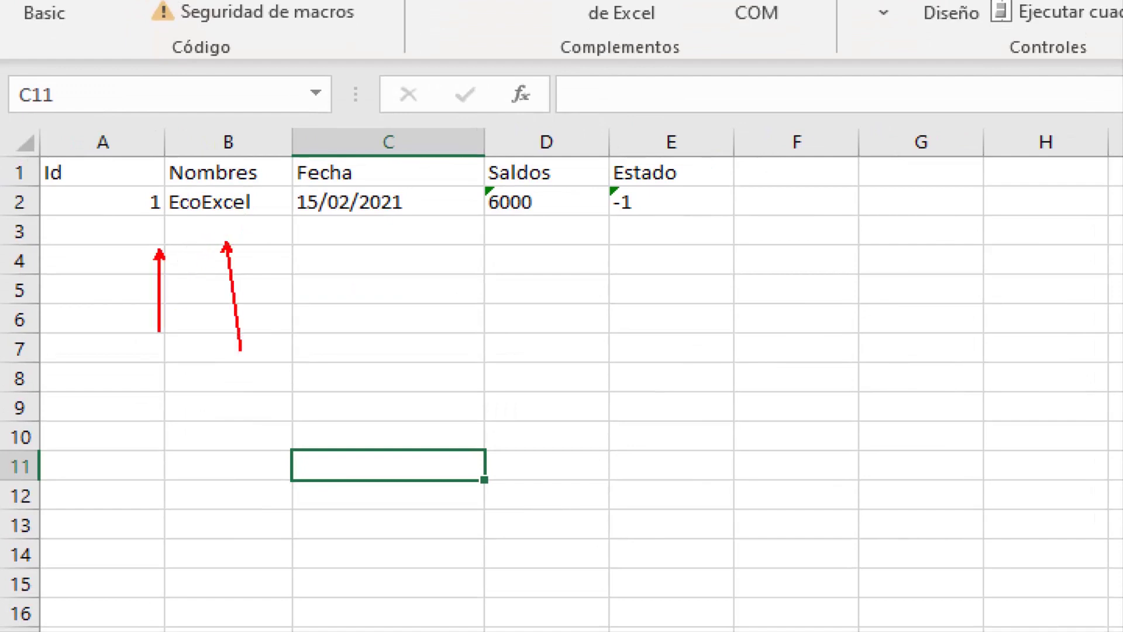
drag(372, 264, 391, 325)
drag(572, 250, 600, 403)
drag(656, 262, 688, 383)
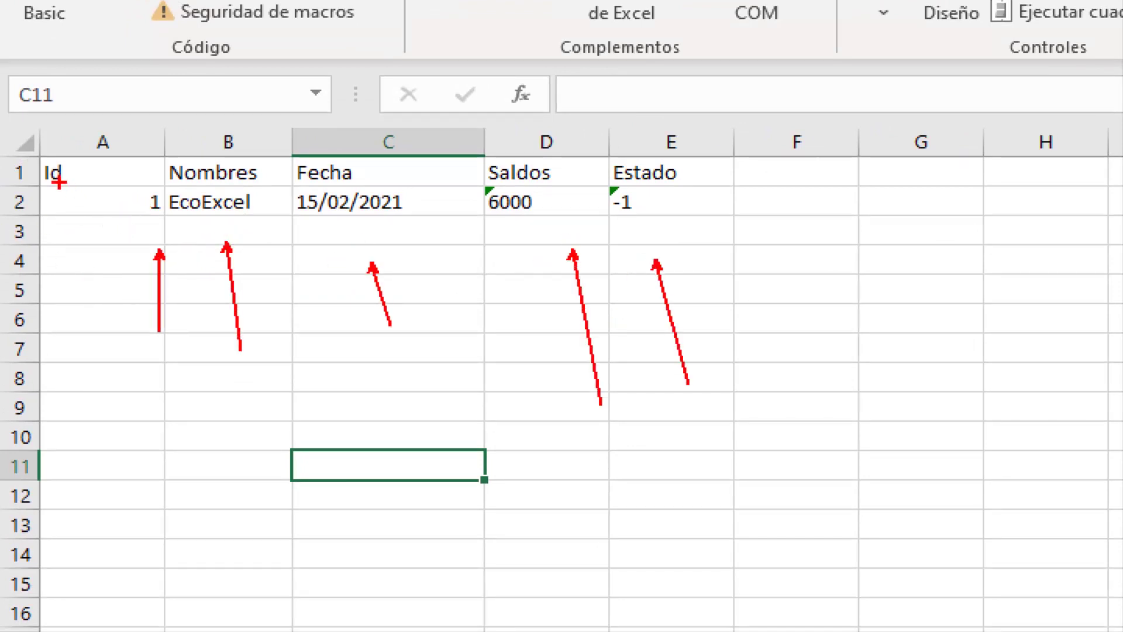
drag(56, 183, 165, 538)
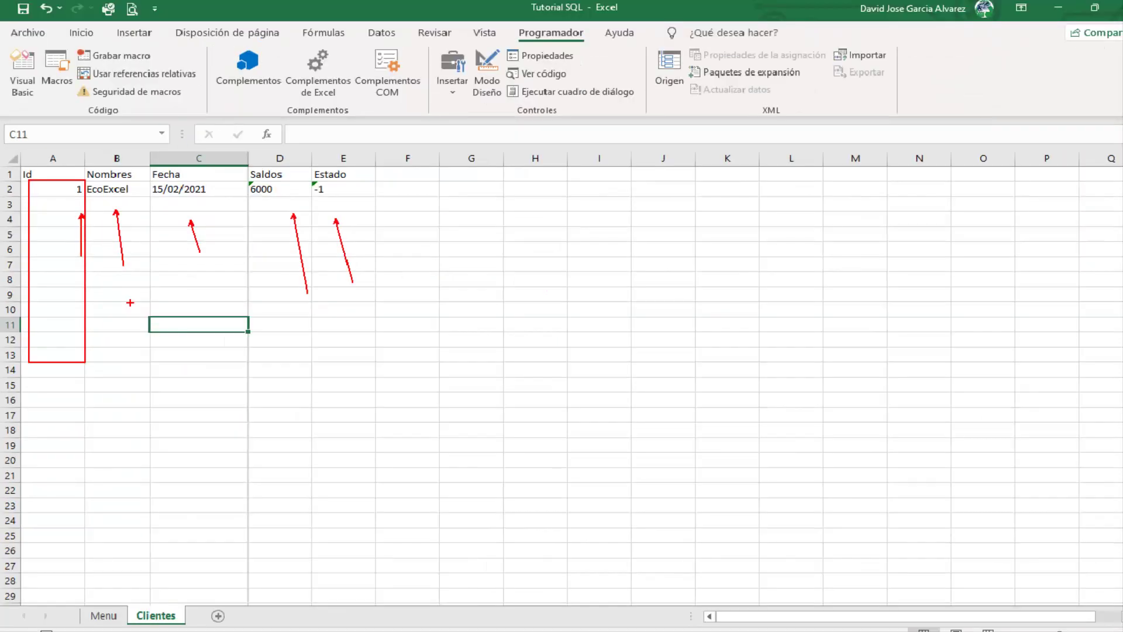
click(102, 604)
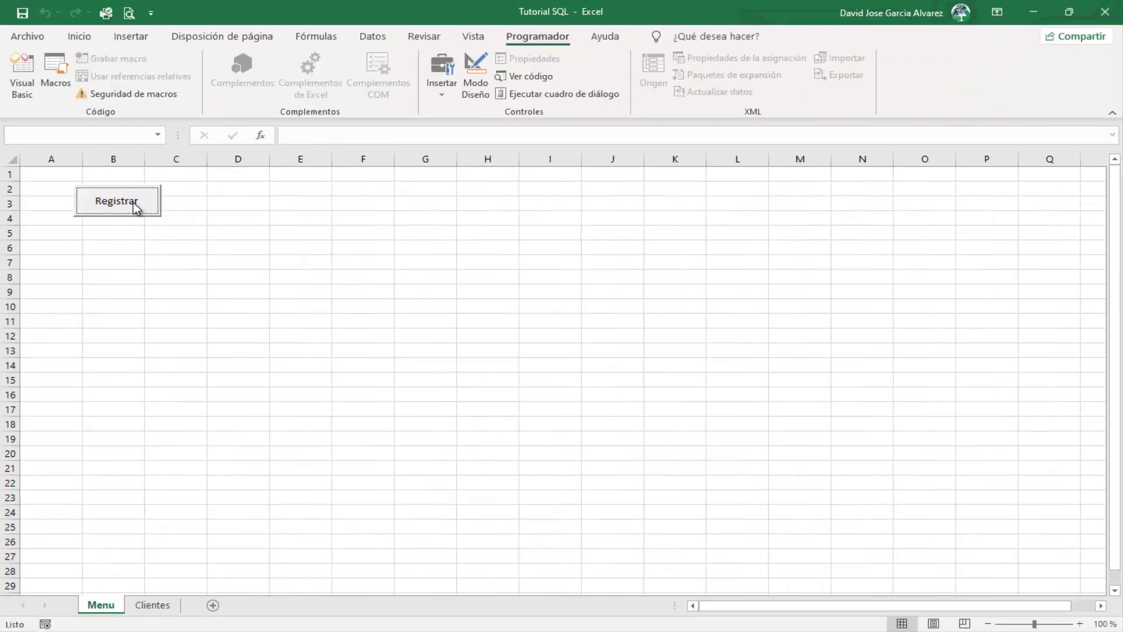
Register Hola Mundo dated 30/01/1977 with balance 4500 and active status, confirming the insert
click(176, 203)
click(104, 208)
text(30/01)
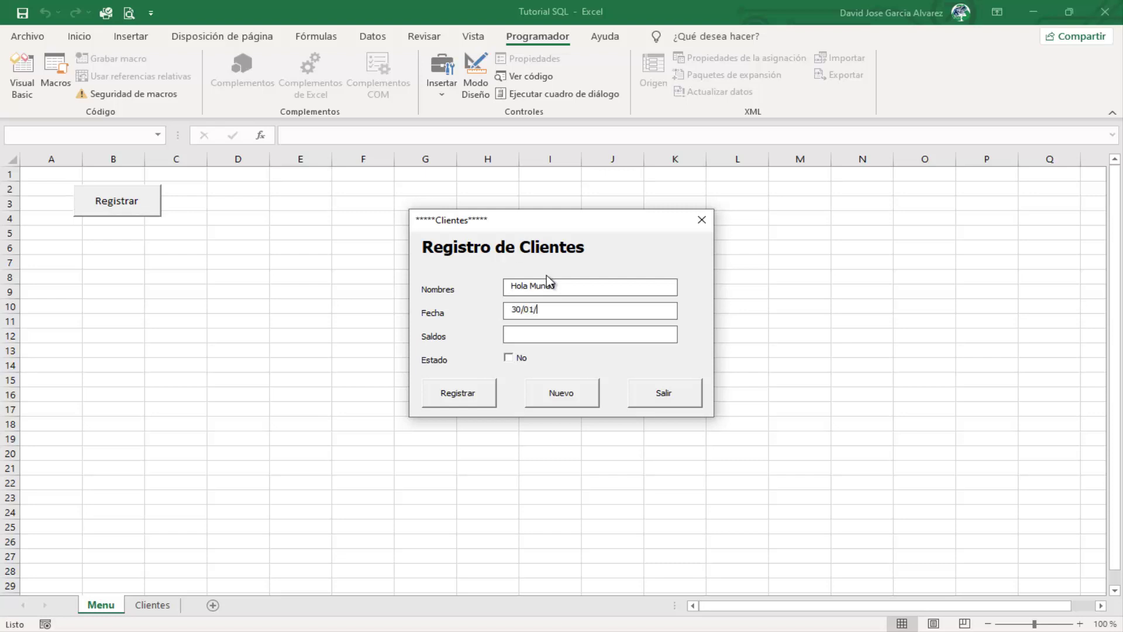
text(/1977)
key(Tab)
text(4500)
click(521, 358)
click(491, 392)
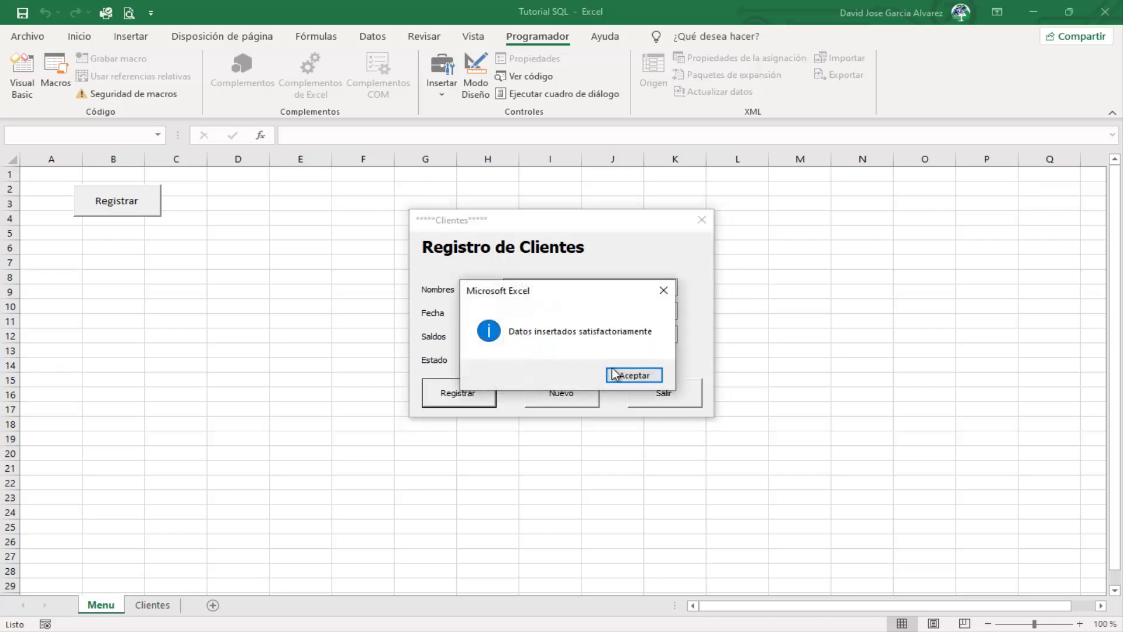
key(Return)
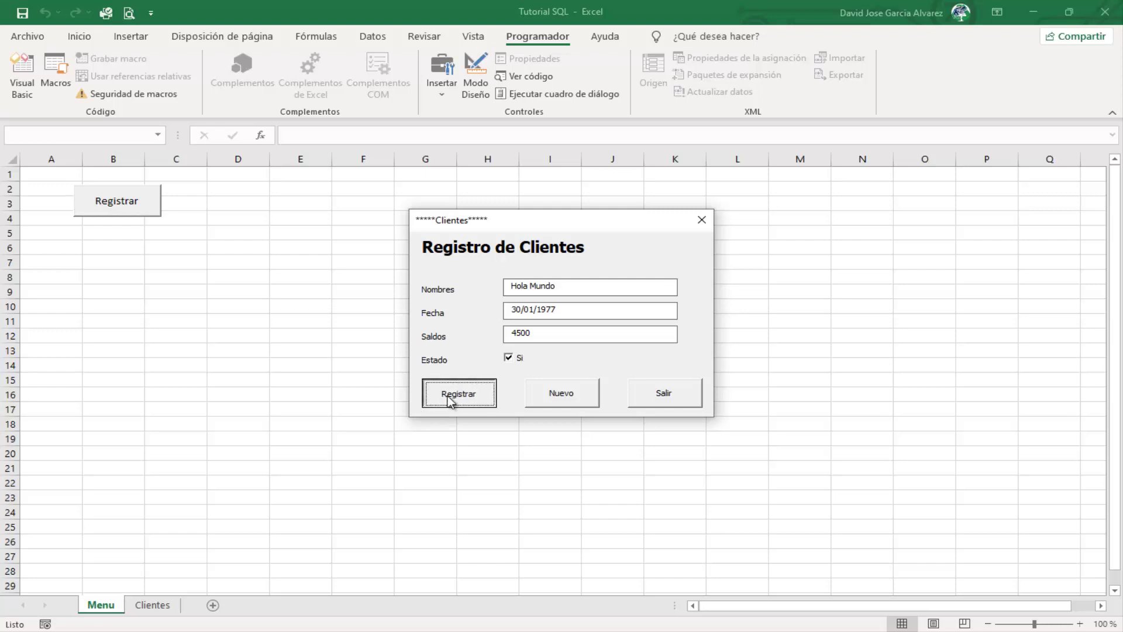
click(451, 395)
Submit the same client several more times, dismissing each confirmation, then close the form
click(635, 375)
key(Return)
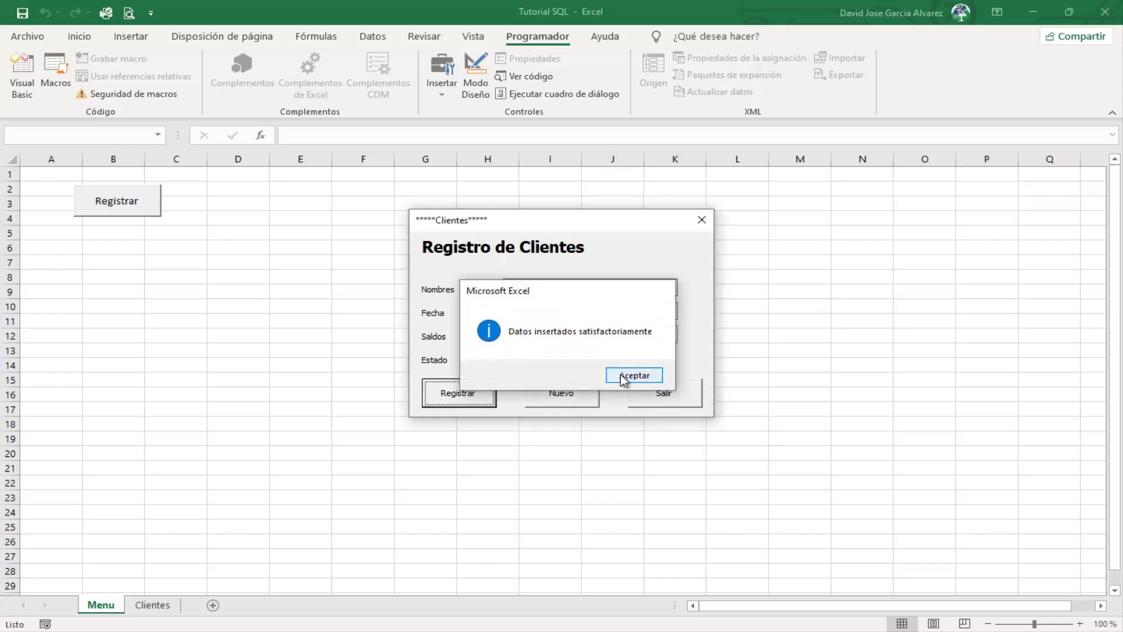
key(Return)
key(Return)
key(Return)
click(461, 396)
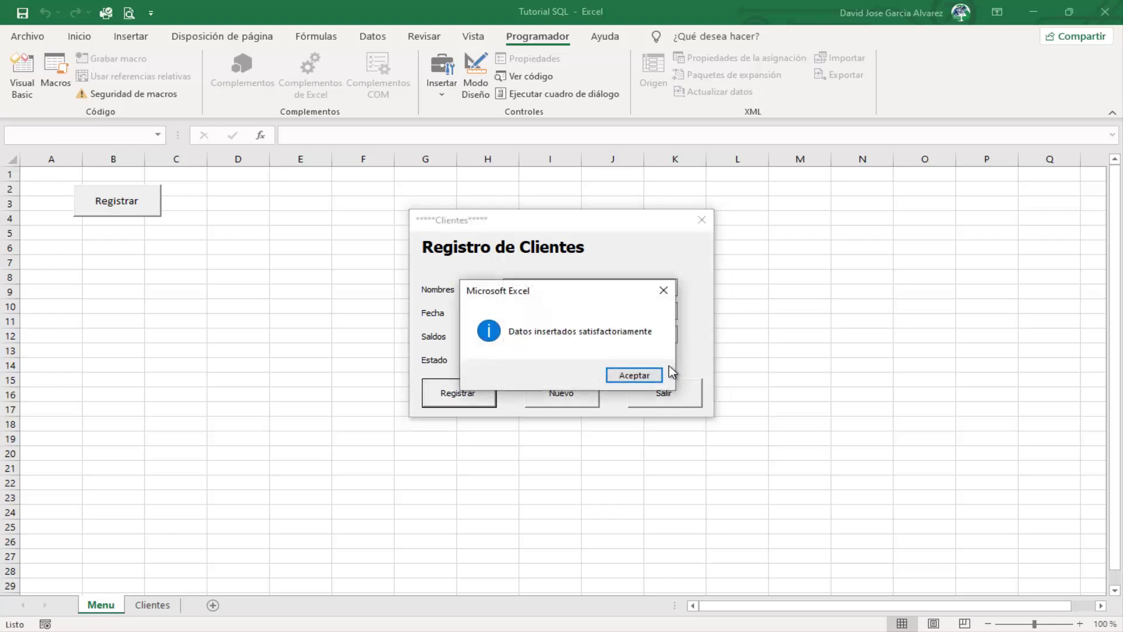
click(670, 373)
click(494, 395)
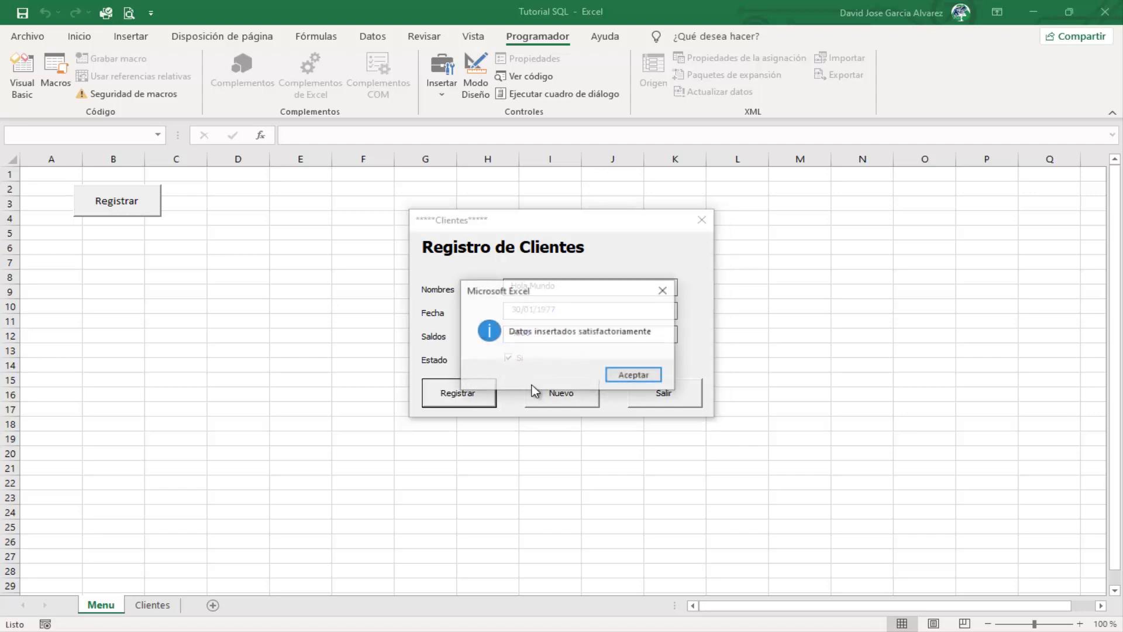
click(635, 373)
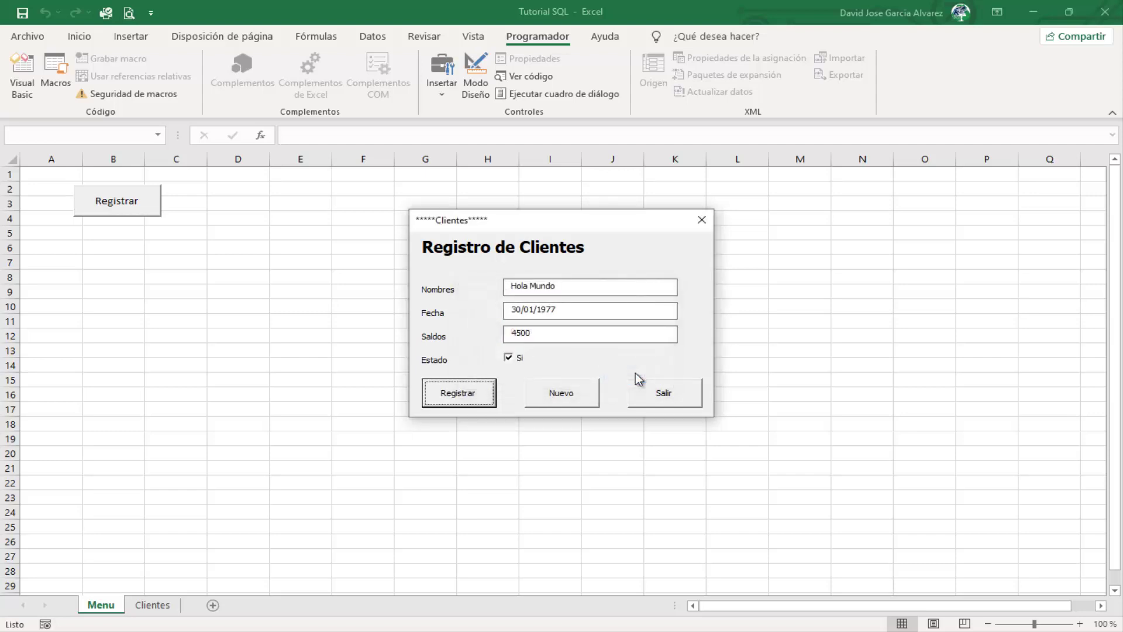
key(Return)
key(Return)
key(Return)
key(Return)
key(Return)
key(Return)
click(664, 396)
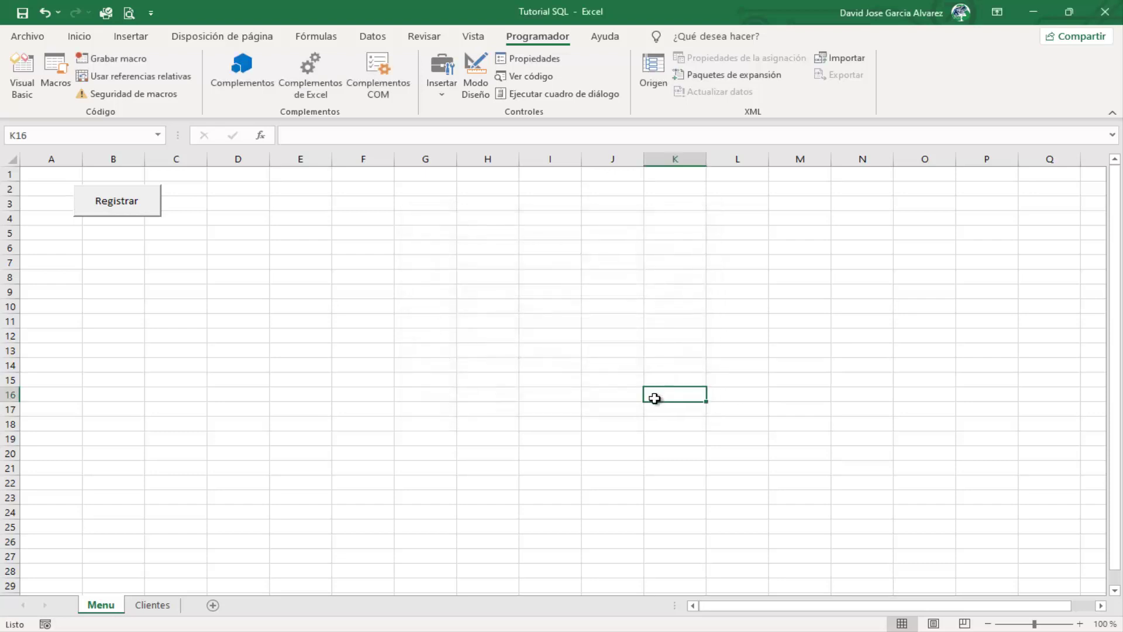
Show the Clientes sheet and look over the Hola Mundo rows numbered up to Id 14
click(152, 605)
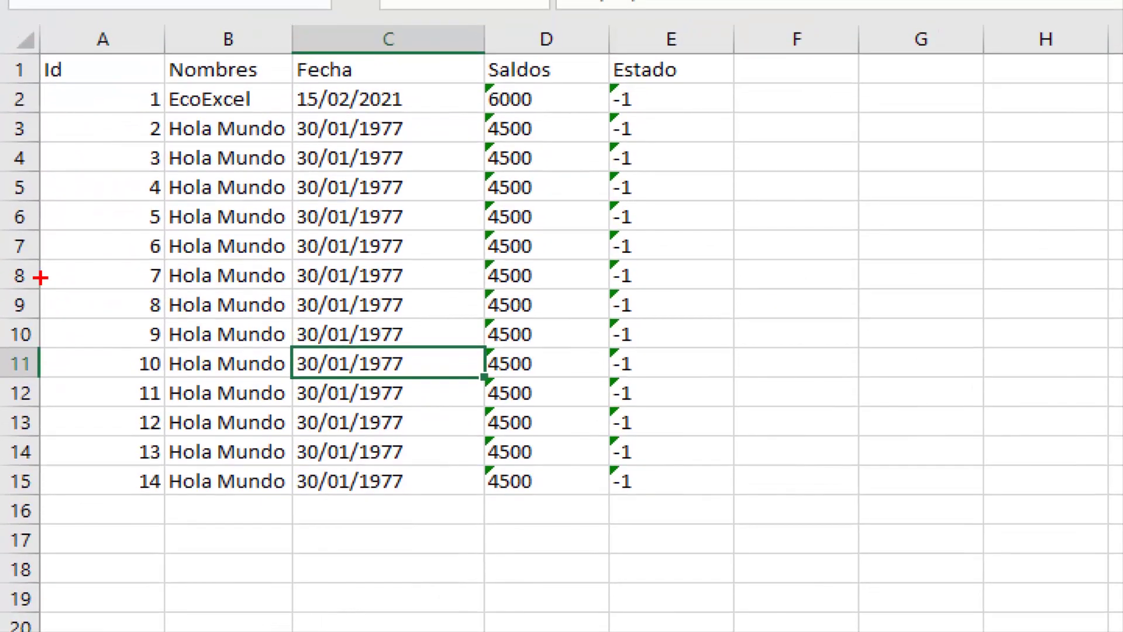
drag(67, 76, 164, 489)
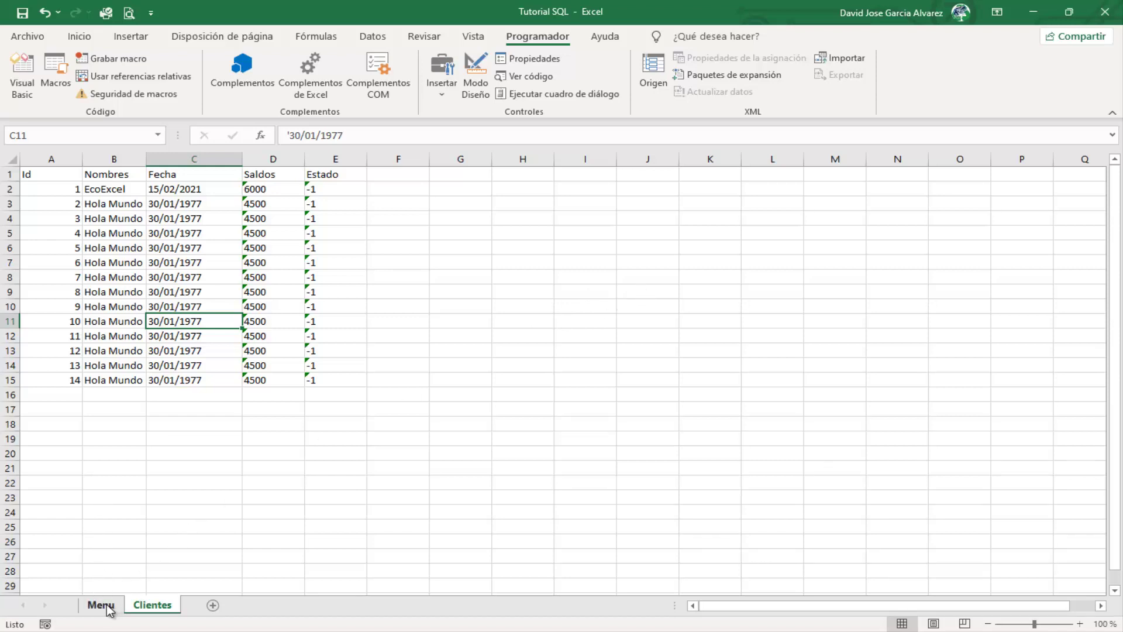
Open the Funciones module in the VBA editor and highlight xSaldos in SQL_Insert_Clientes
click(107, 605)
click(26, 88)
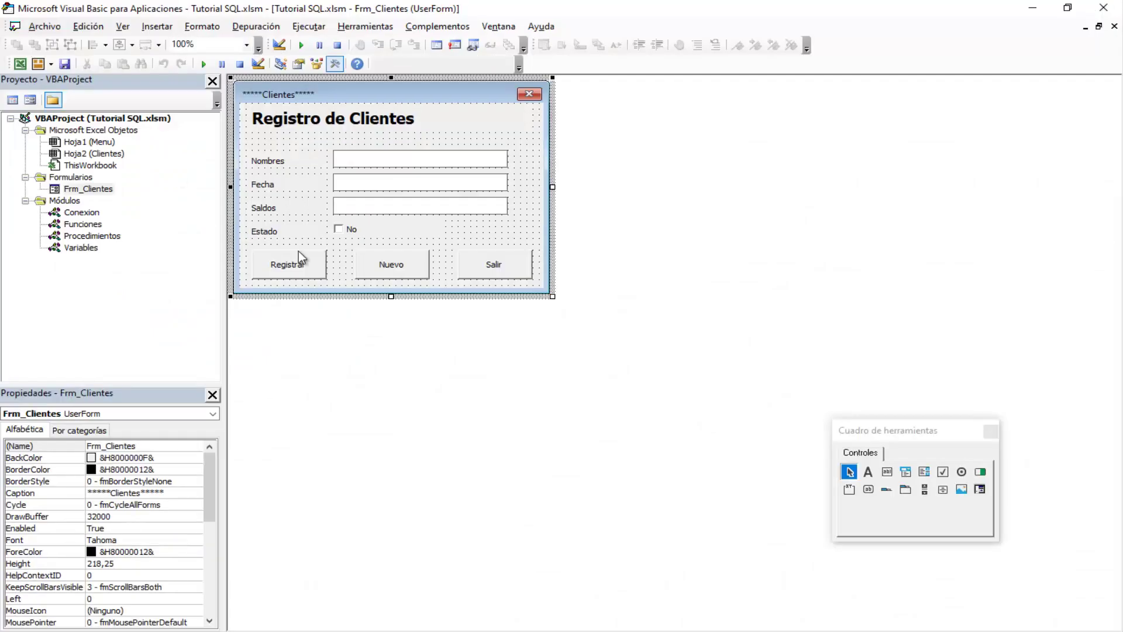
click(85, 226)
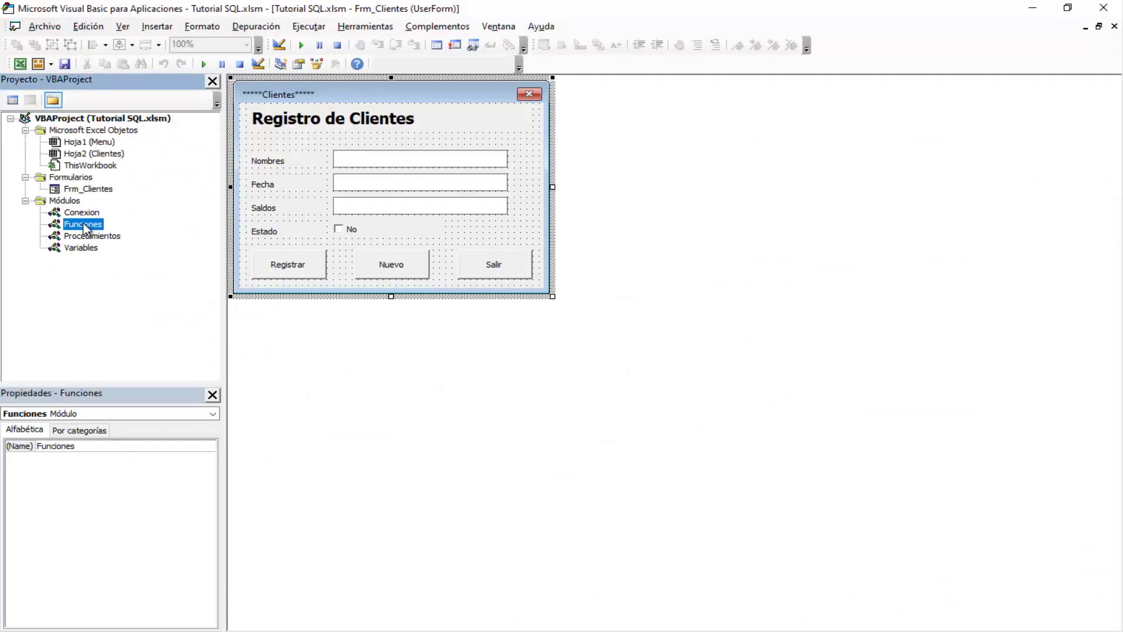
double_click(86, 226)
double_click(667, 163)
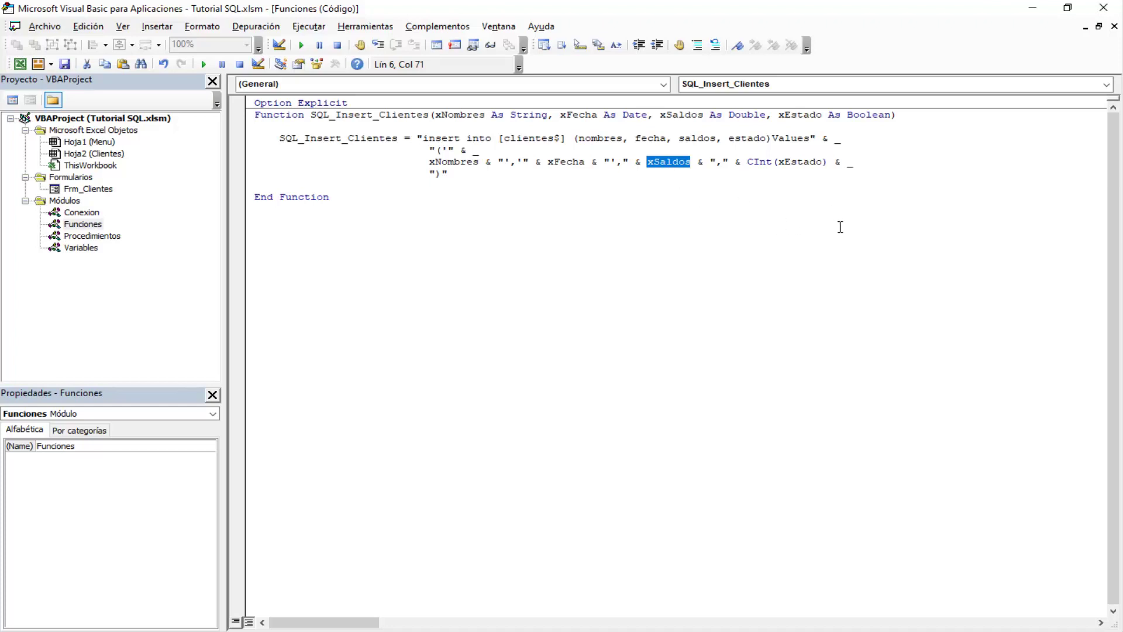
click(737, 228)
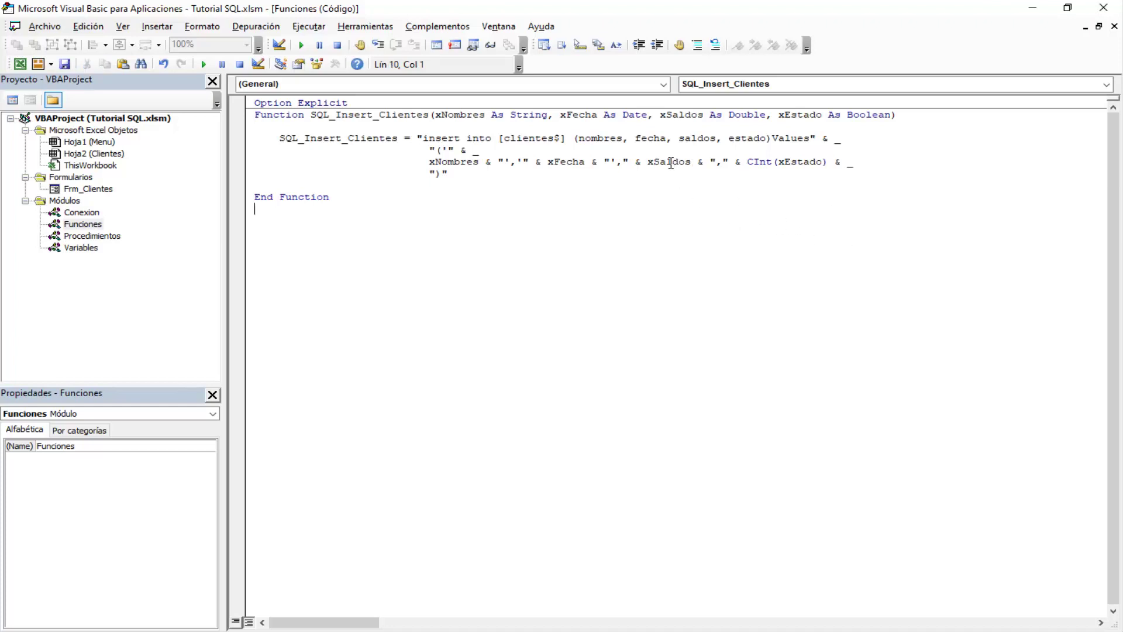
double_click(672, 163)
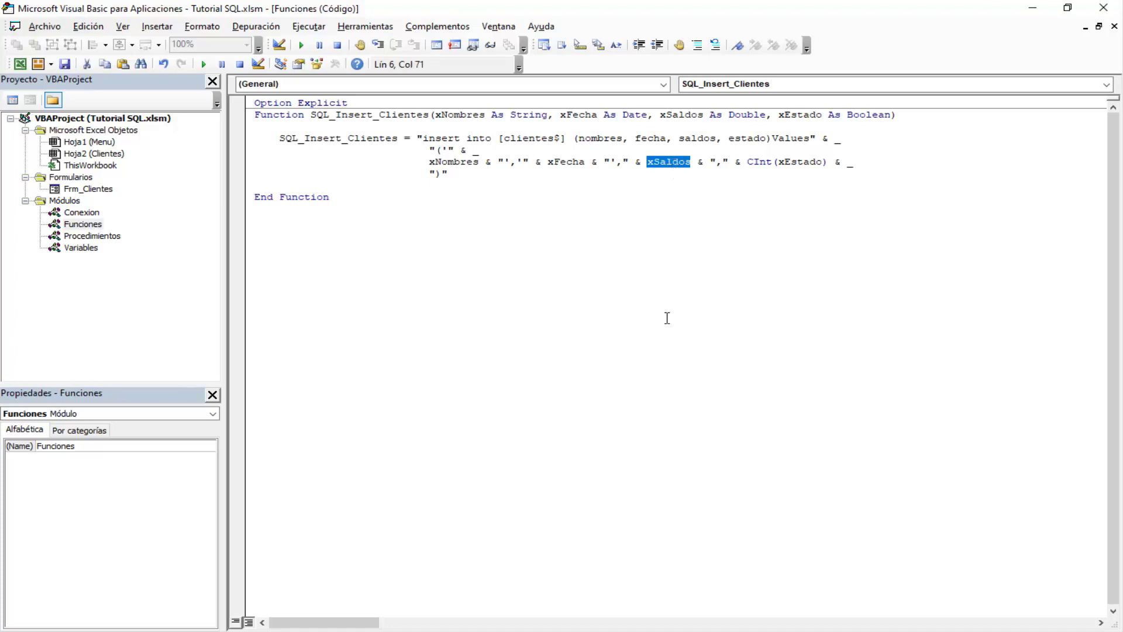
Review the 'insert into clientes$' statement and its value separators, then open Frm_Clientes design
click(456, 141)
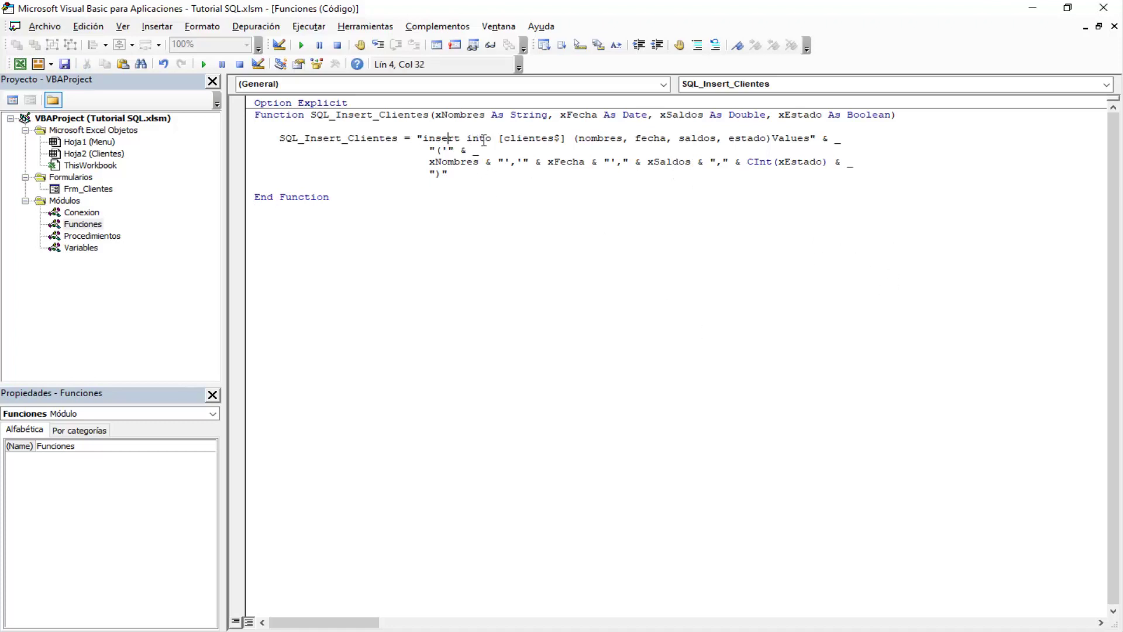
double_click(484, 140)
double_click(525, 139)
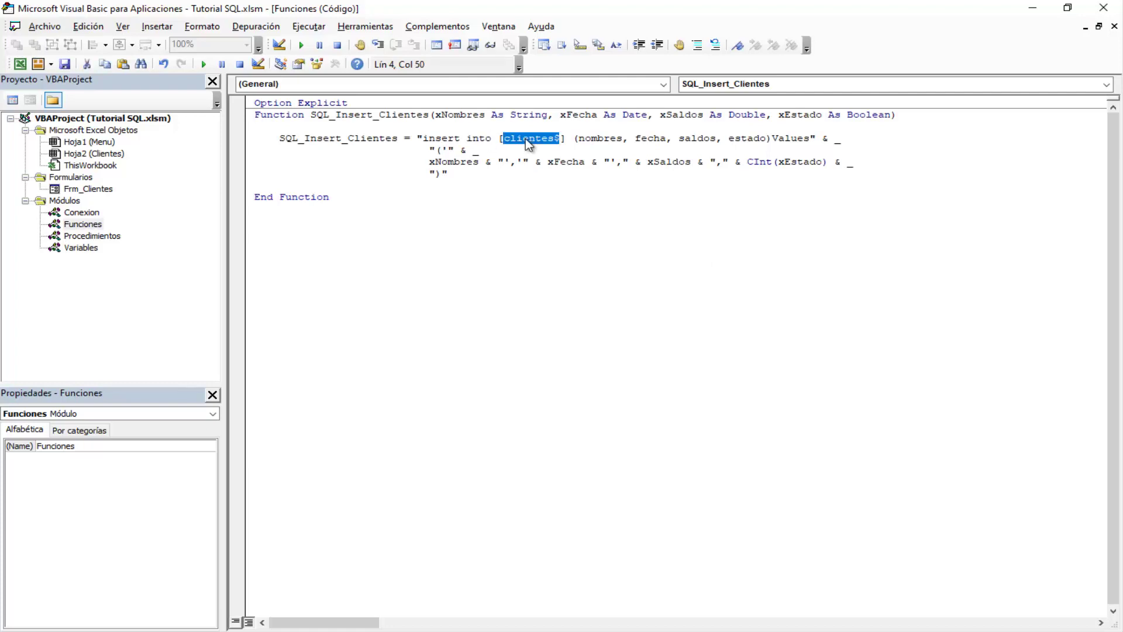
click(618, 162)
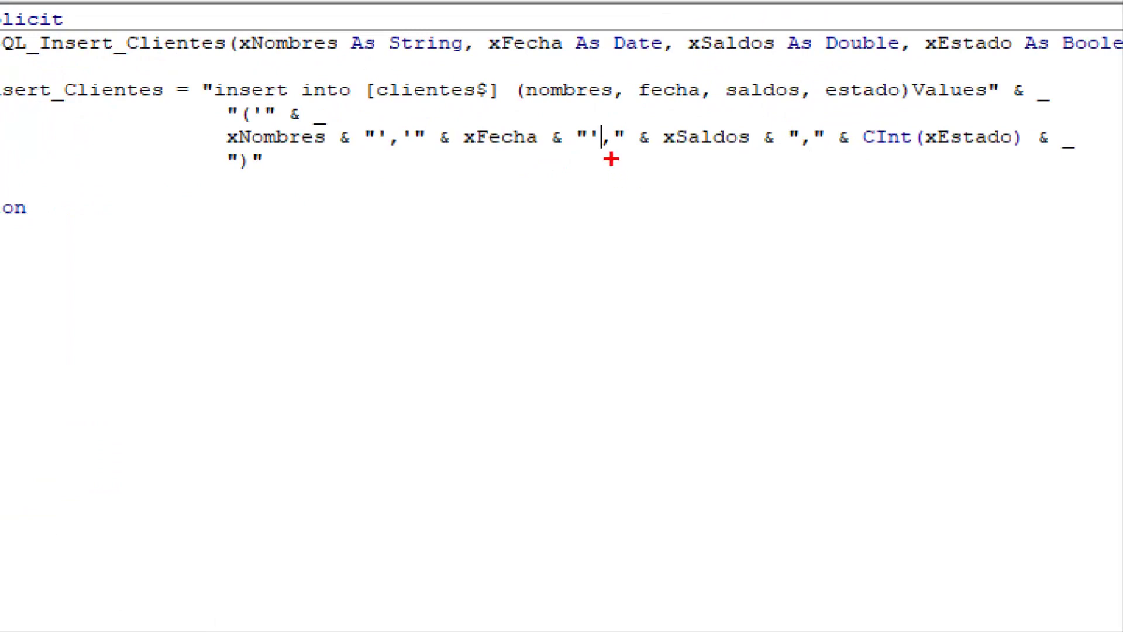
drag(612, 159, 623, 196)
drag(400, 157, 400, 188)
drag(816, 158, 818, 181)
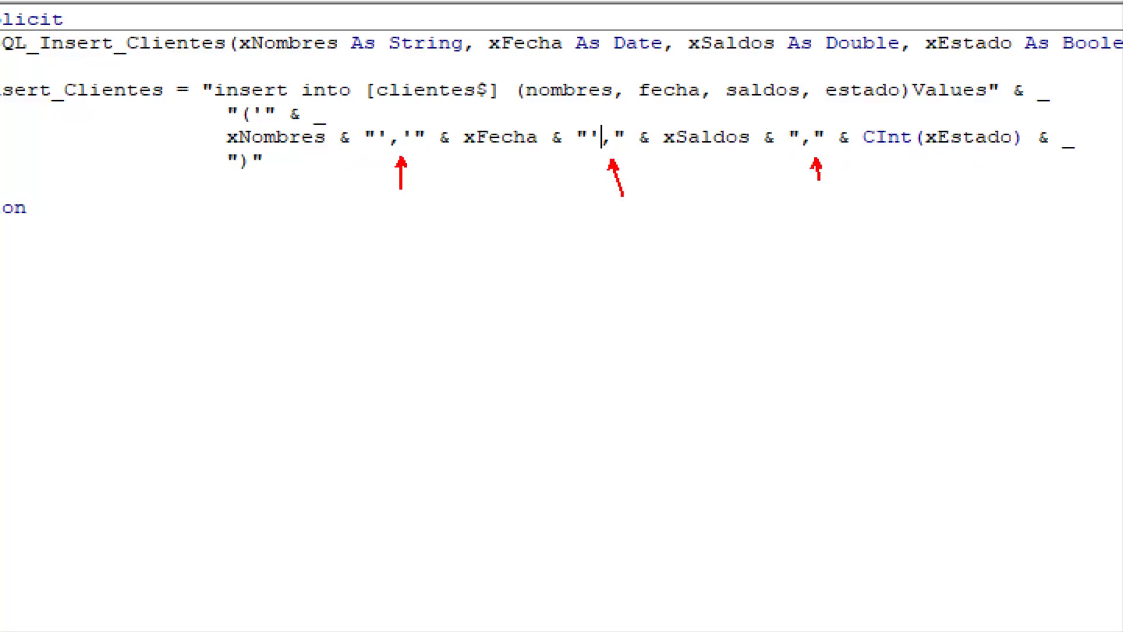
key(Escape)
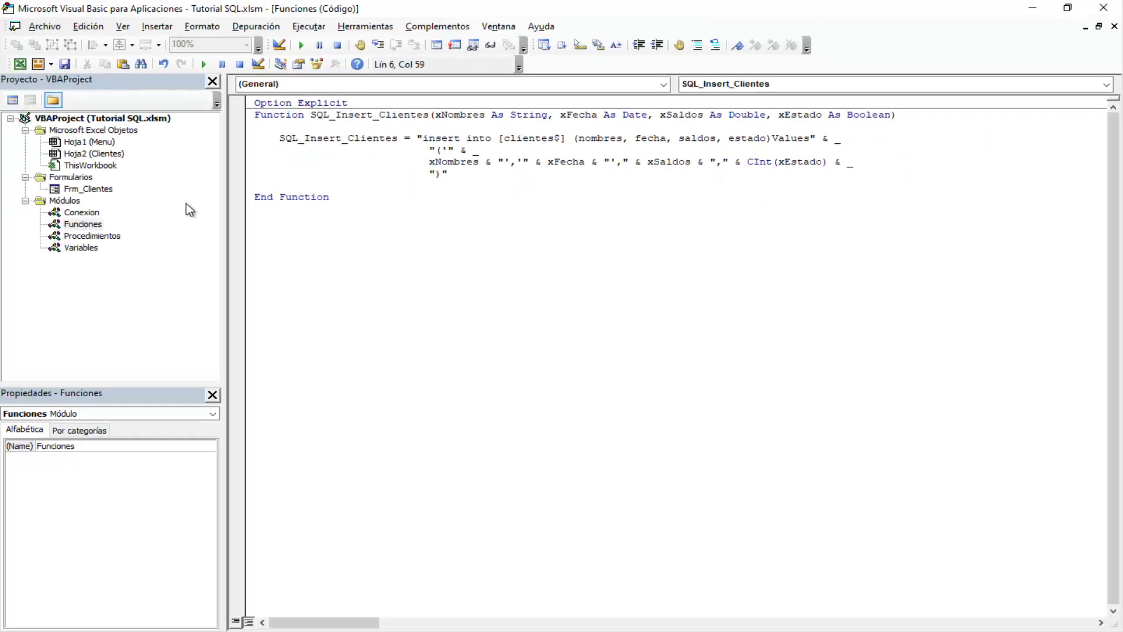
double_click(79, 189)
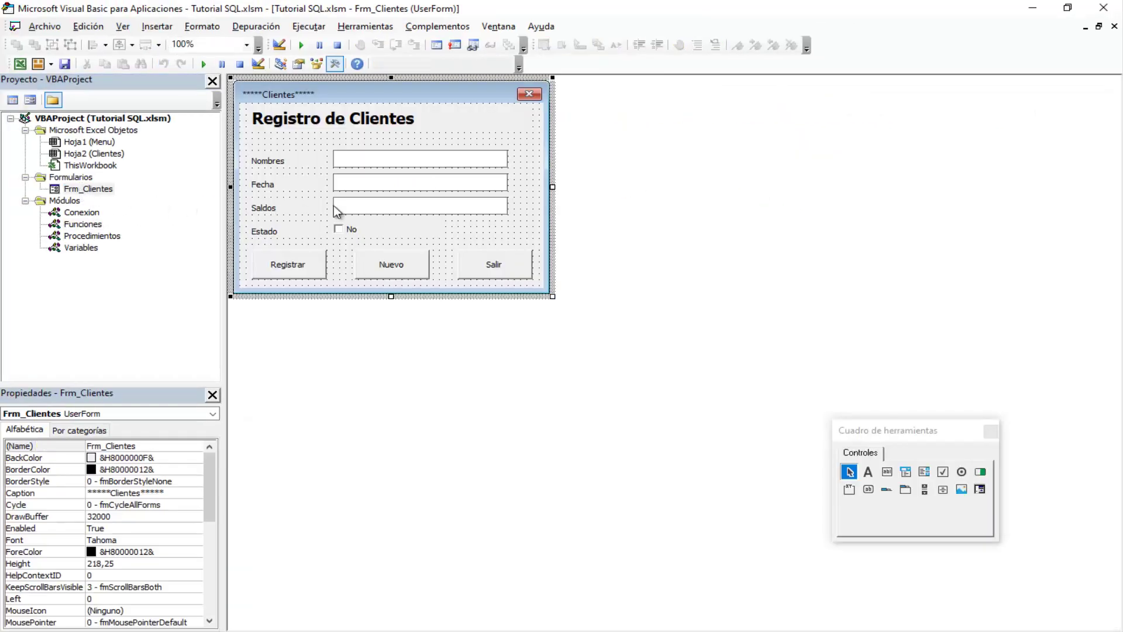
Inspect the TxtSaldos box on the client form, then minimize the VBA editor to return to Excel
click(386, 208)
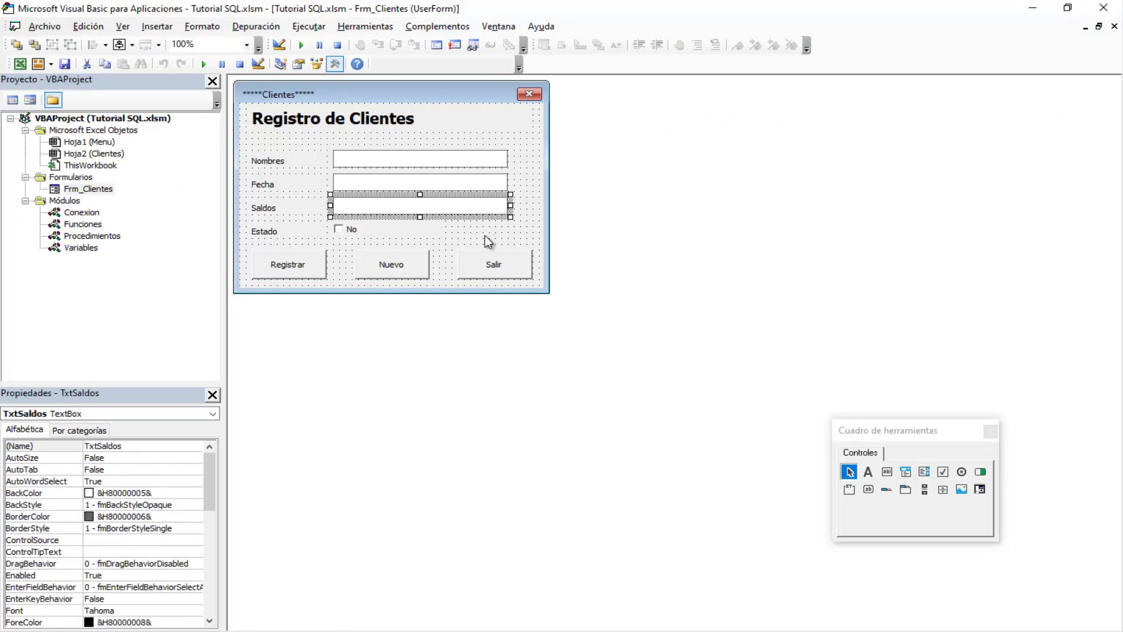
click(523, 229)
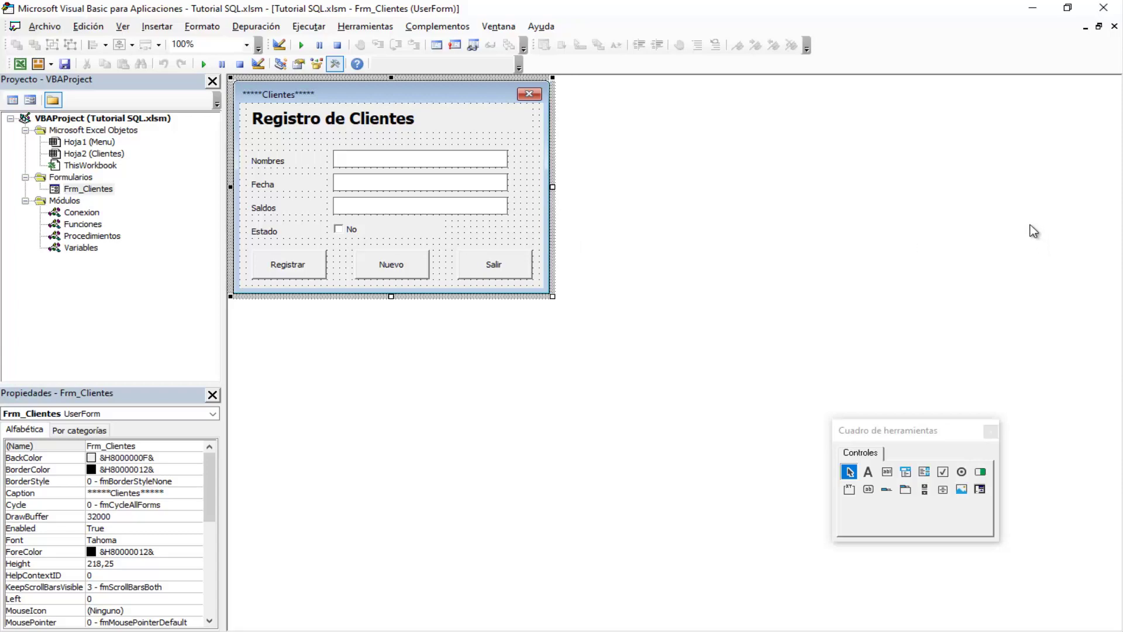
click(1032, 16)
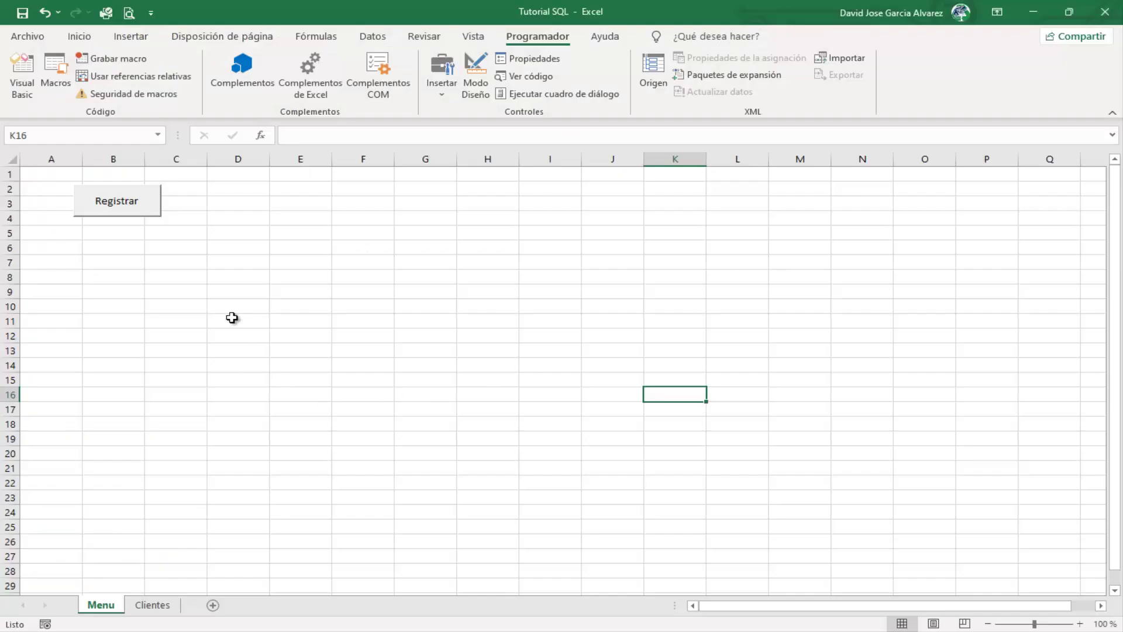
Register client 'Hola Mundo' with balance 5000 through the form and dismiss the success message
click(138, 197)
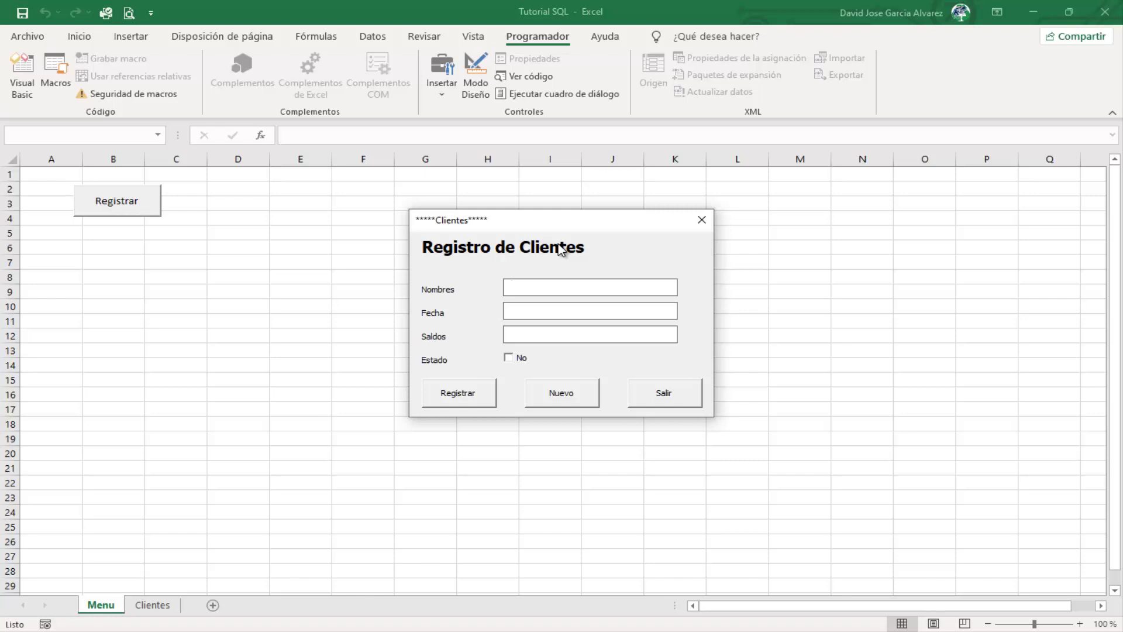
text(Ho)
text(la Mundo)
text(30/01/1)
text(977)
text(5000)
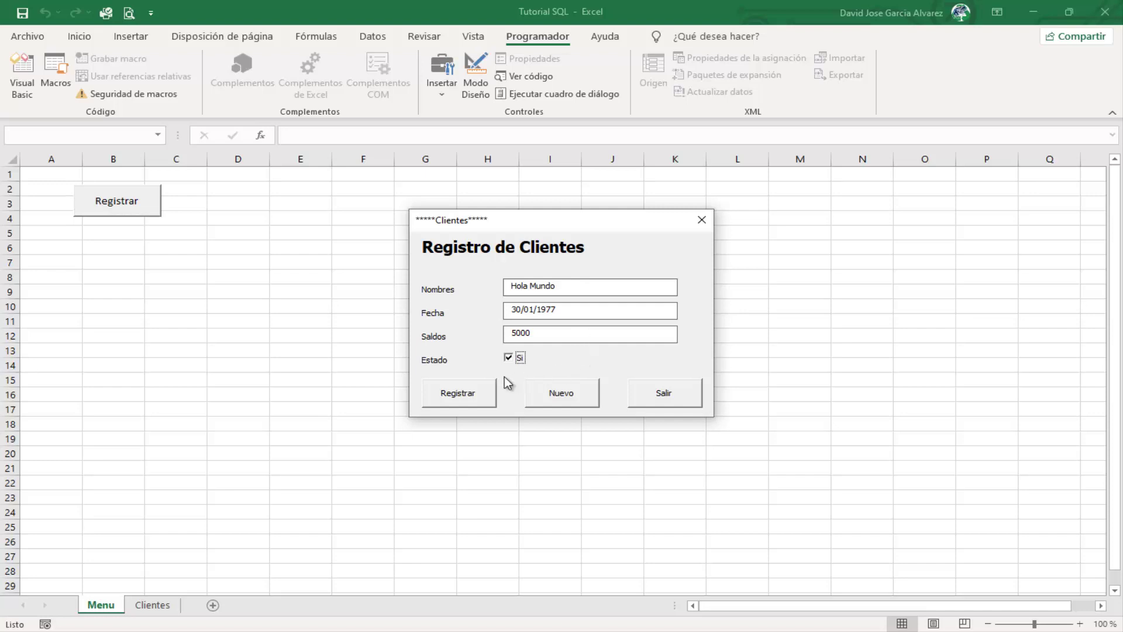
click(482, 387)
click(623, 375)
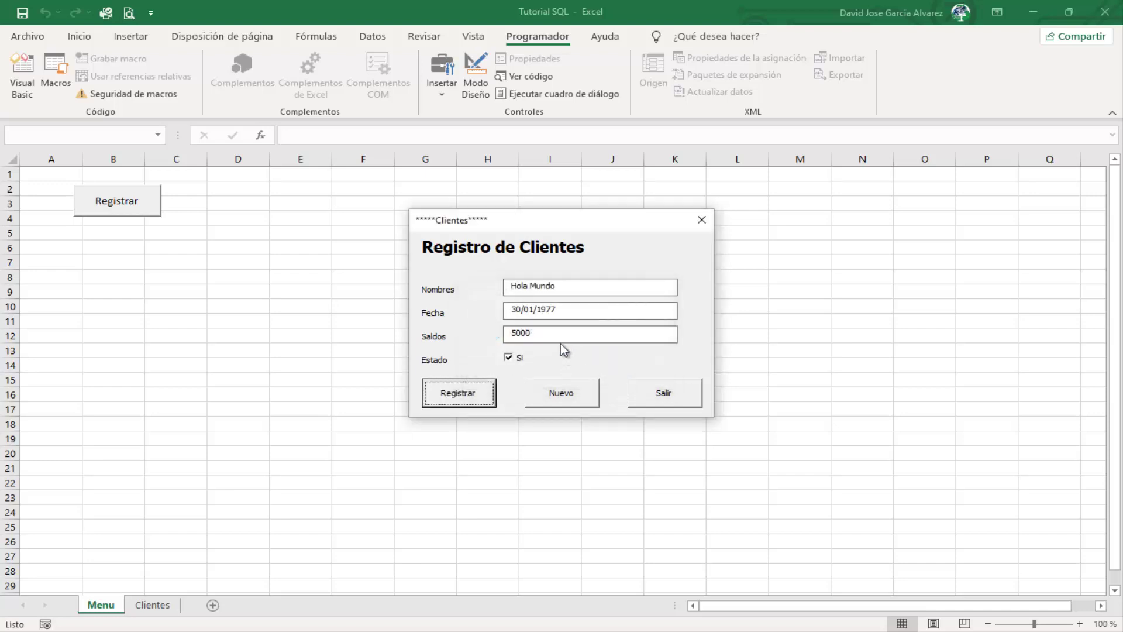
Change the Saldos entry to the decimal value 5000,475
click(571, 338)
text(1)
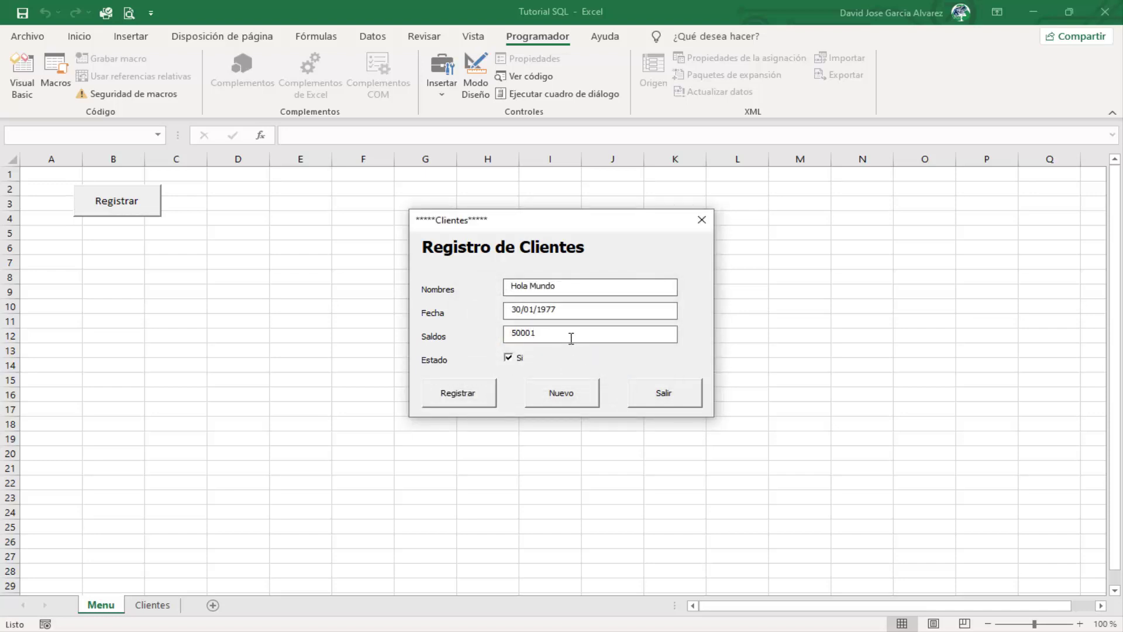
text(4)
key(BackSpace)
key(BackSpace)
text(475)
Submit the 5000,475 balance, which fails with a query values versus destination fields mismatch error
click(481, 397)
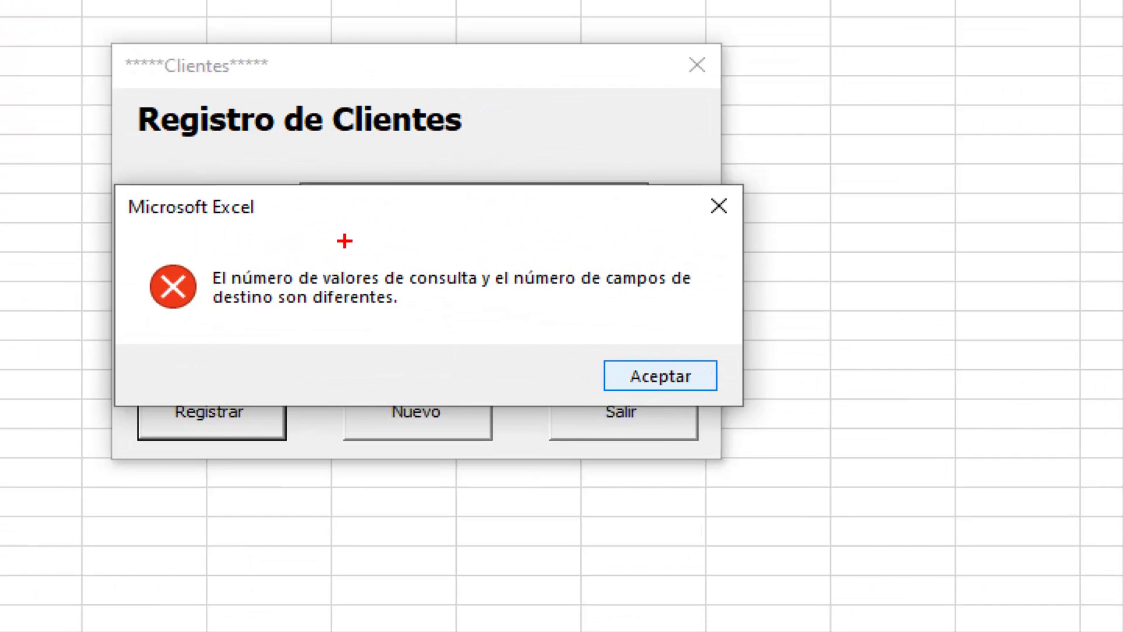
drag(370, 263, 430, 221)
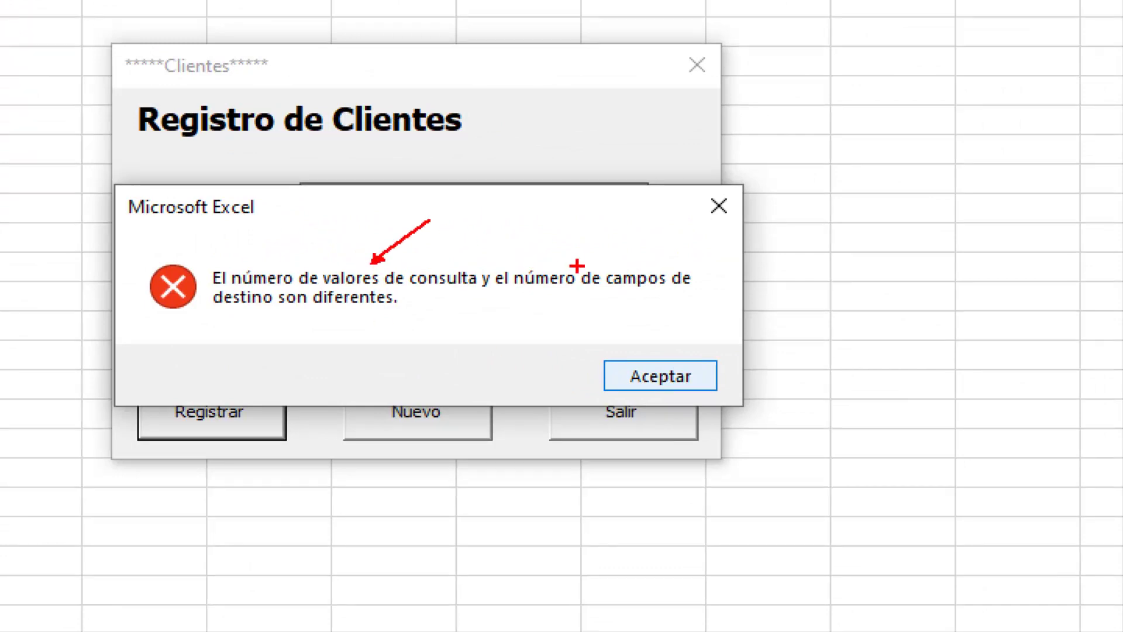
drag(579, 264, 606, 251)
drag(290, 320, 293, 352)
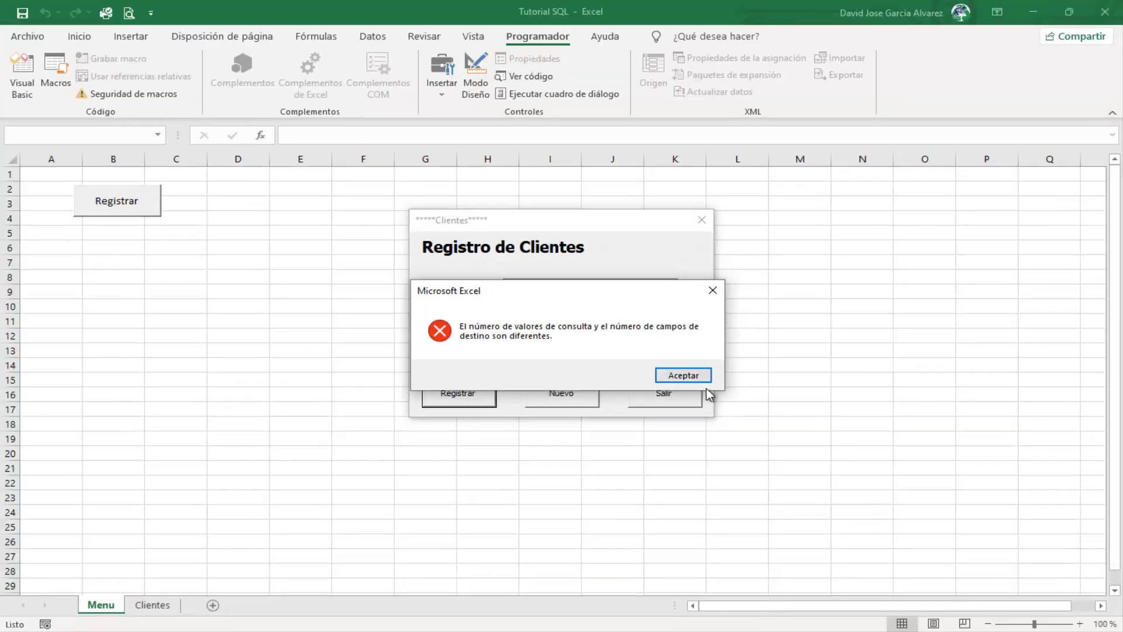
Dismiss the error, close the registration form, and reopen the Visual Basic editor
click(691, 376)
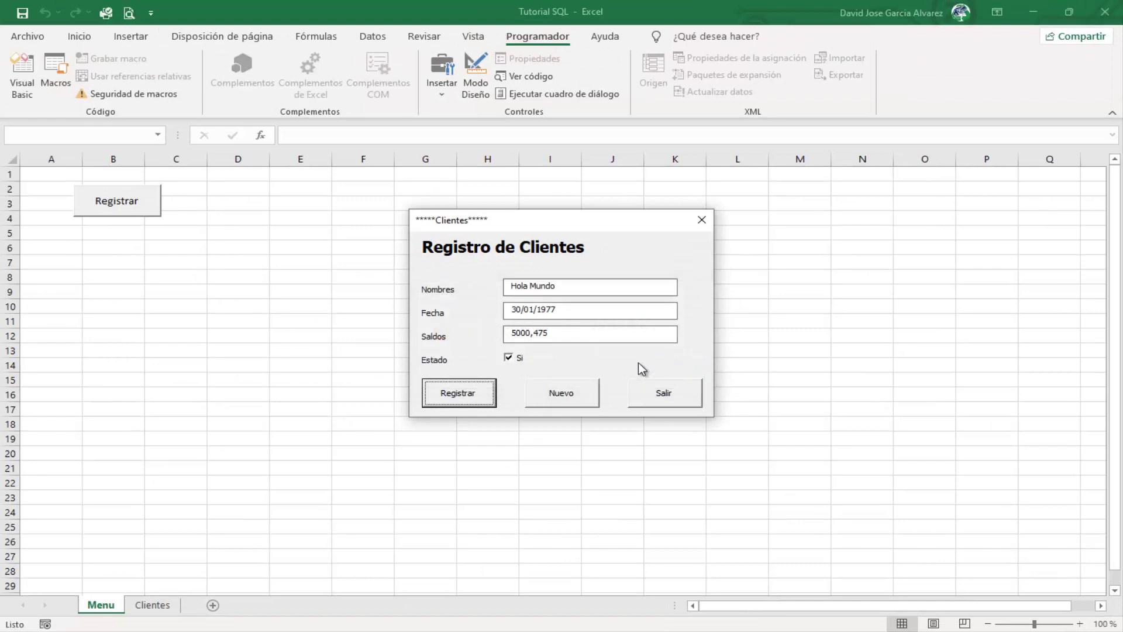
click(534, 333)
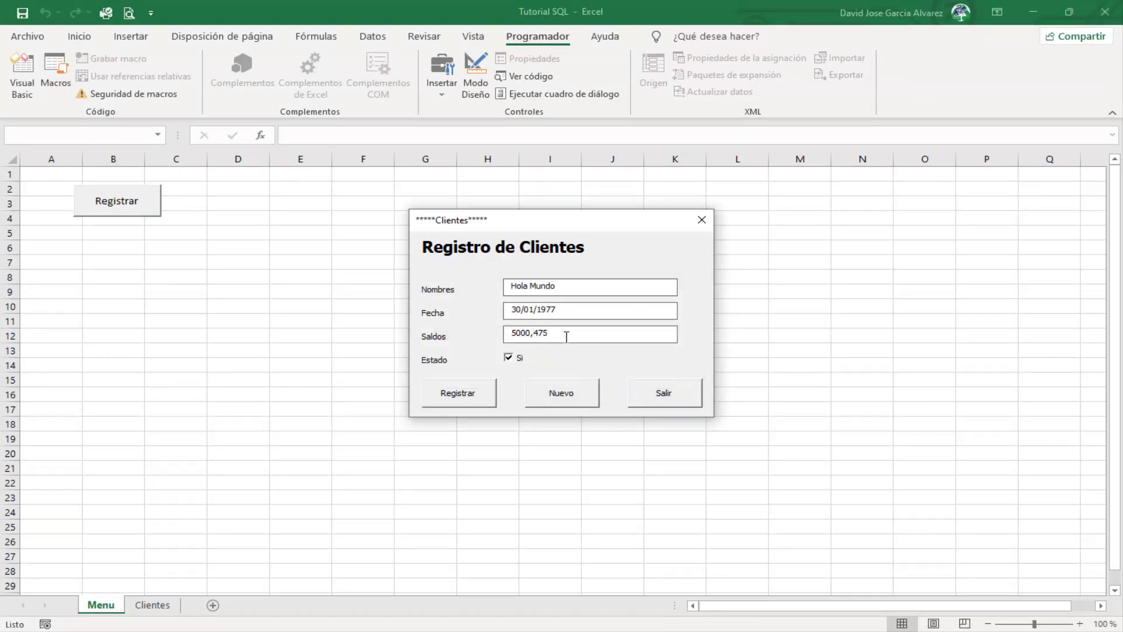
click(666, 391)
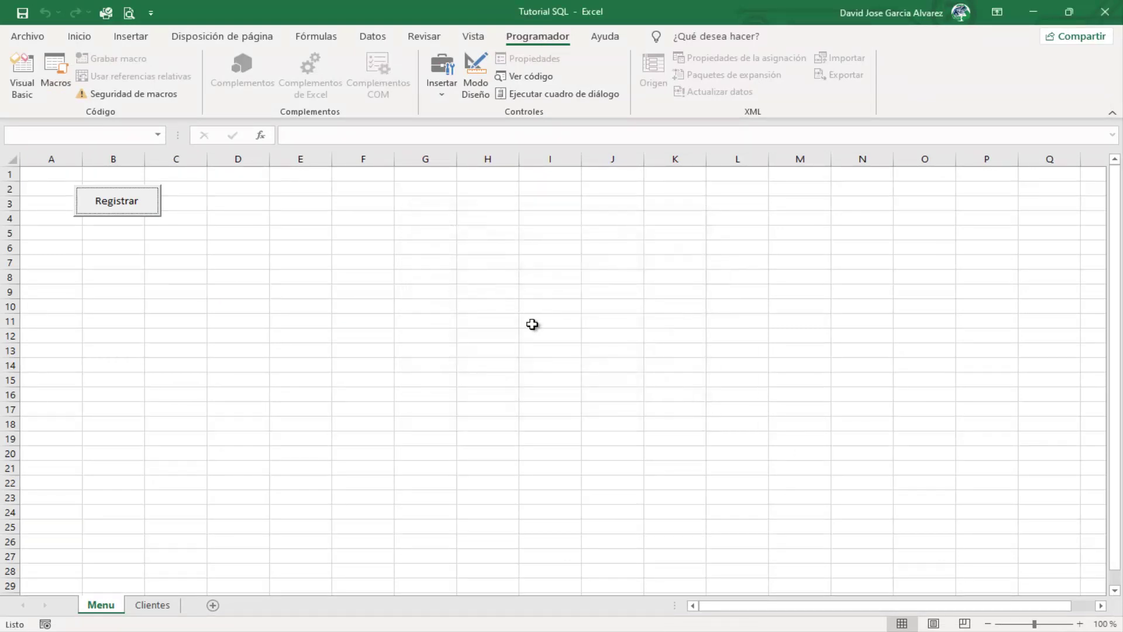
click(21, 93)
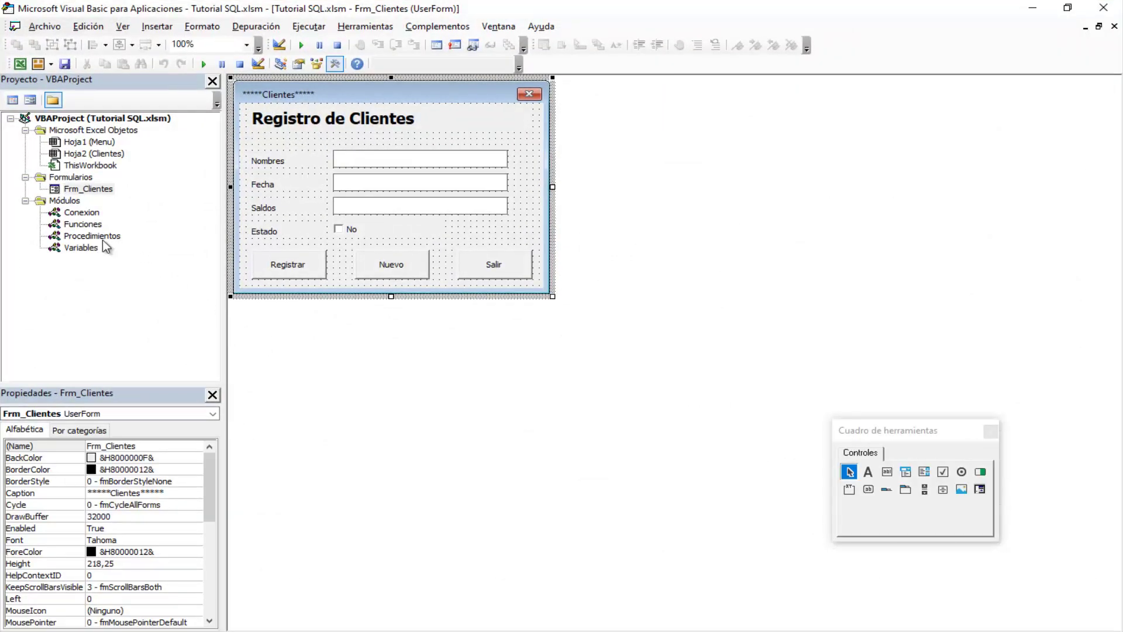
In the Funciones module, wrap xSaldos in SQL_Insert_Clientes as Replace(xSaldos, ",", ".")
double_click(82, 224)
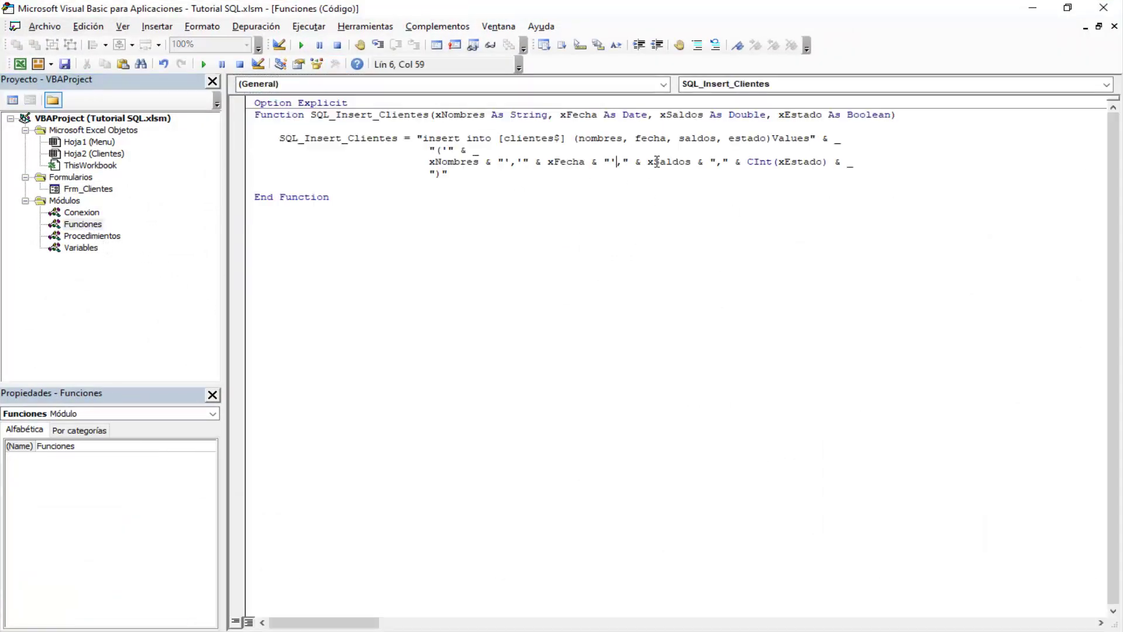
double_click(657, 162)
key(Left)
text(repla)
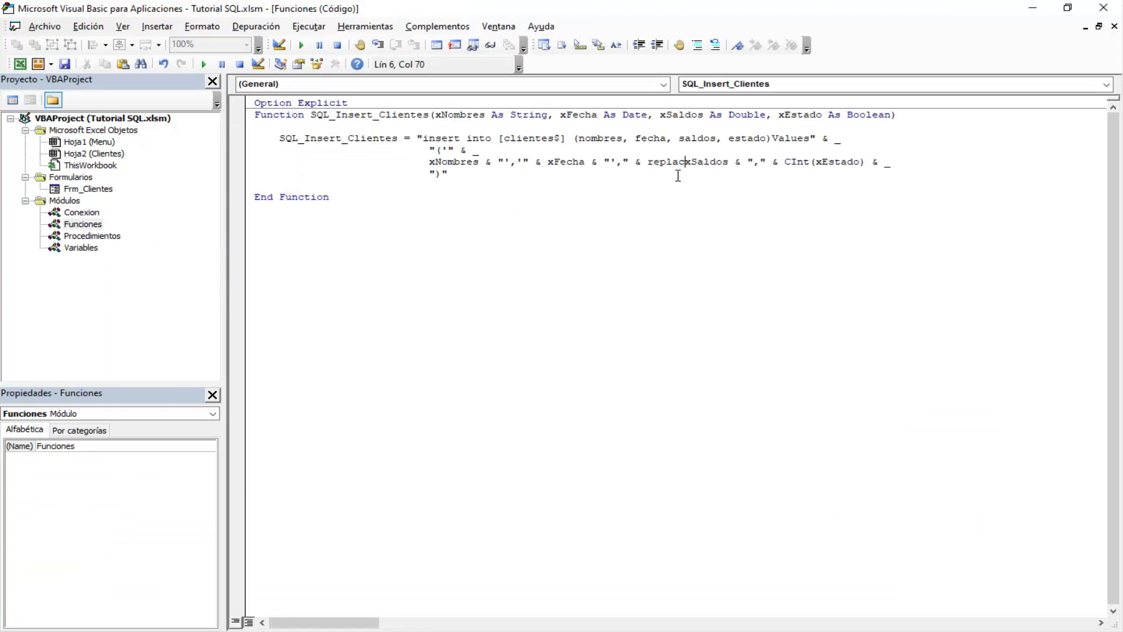
text(ce()
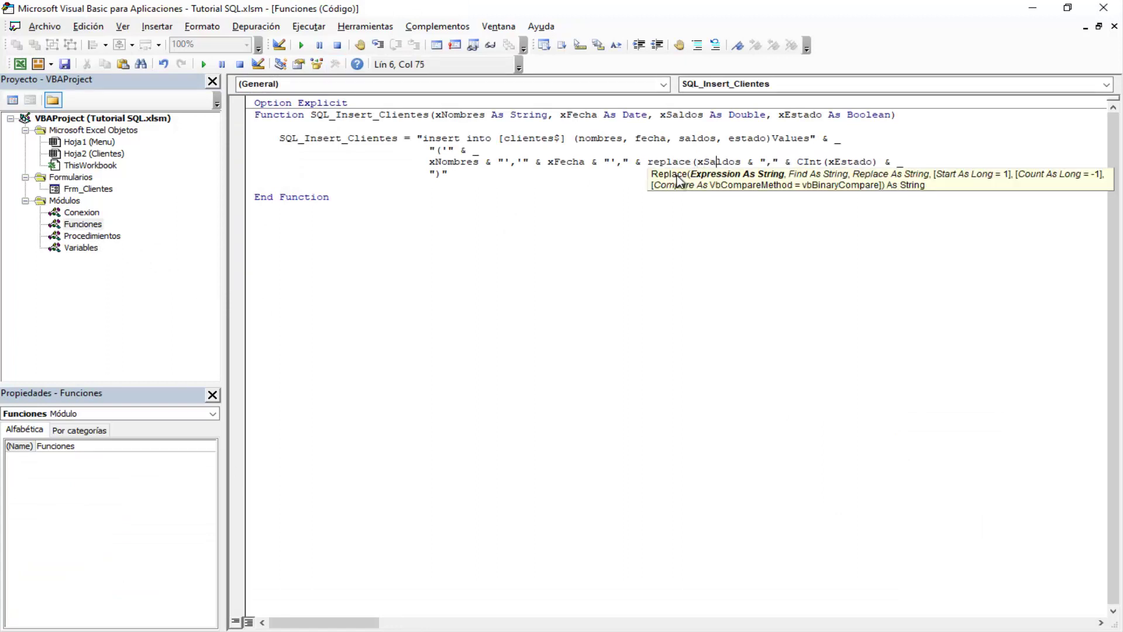
key(Right)
text(,")
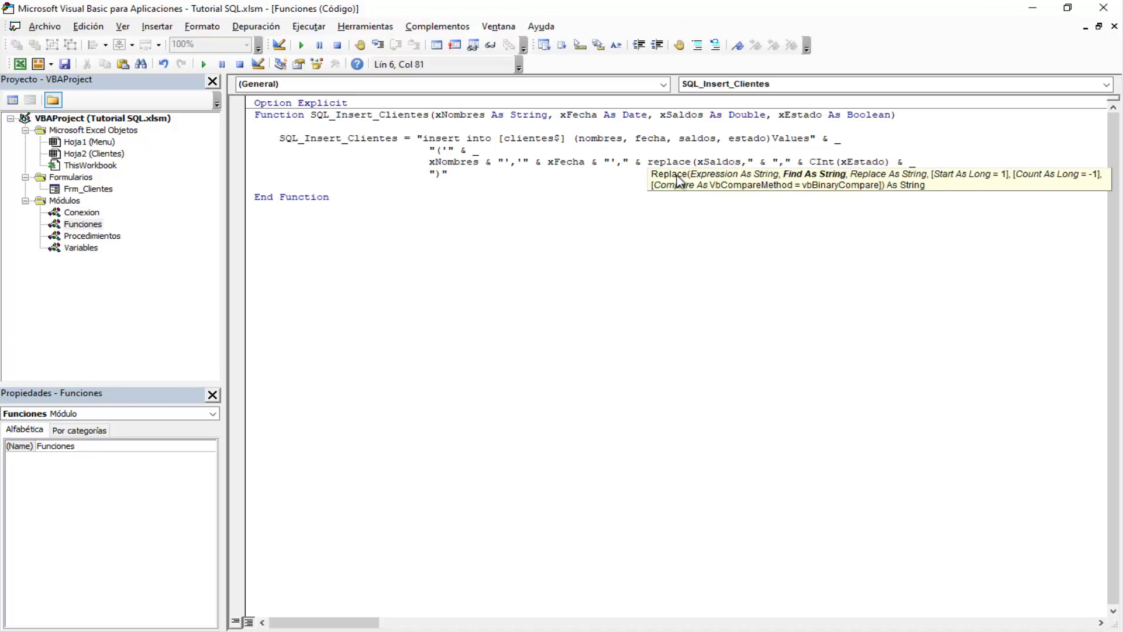
text(,")
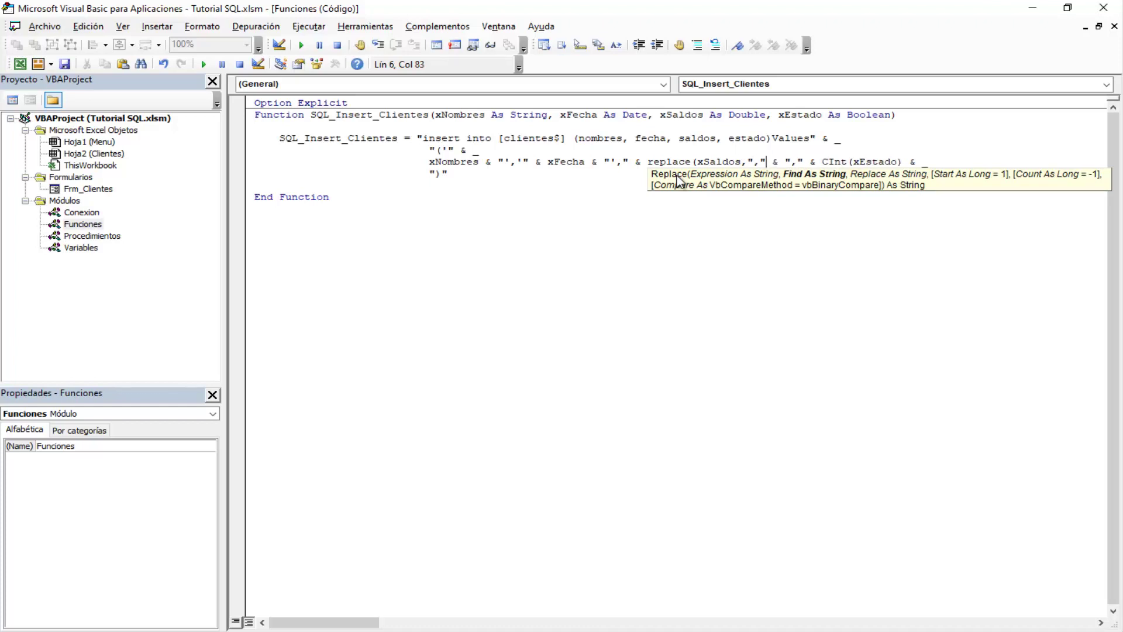
text(,)
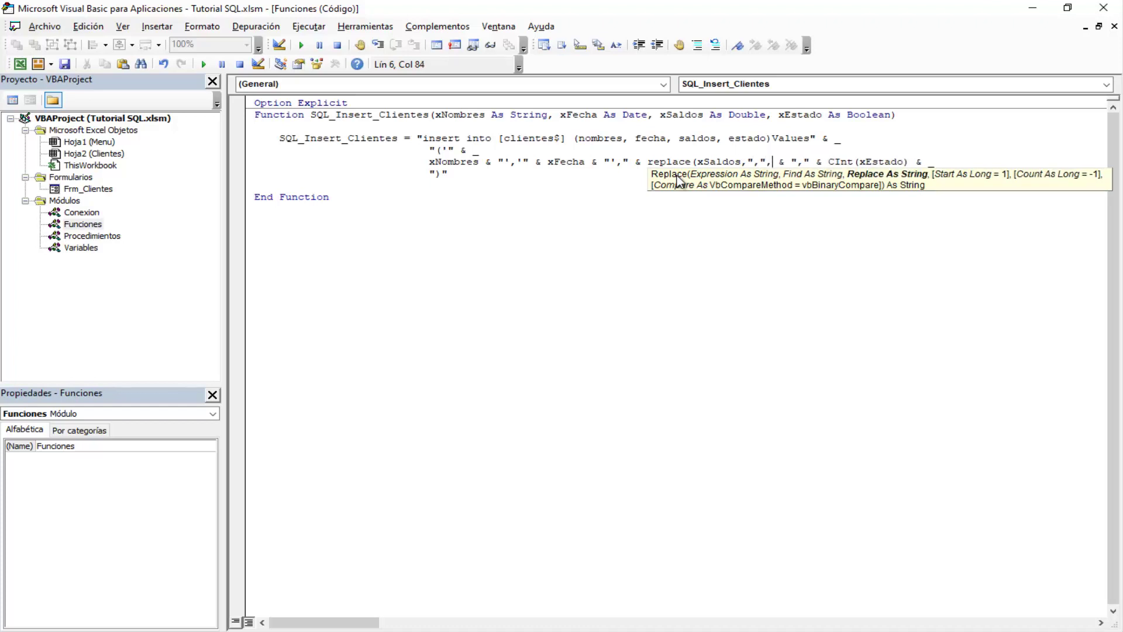
text(")
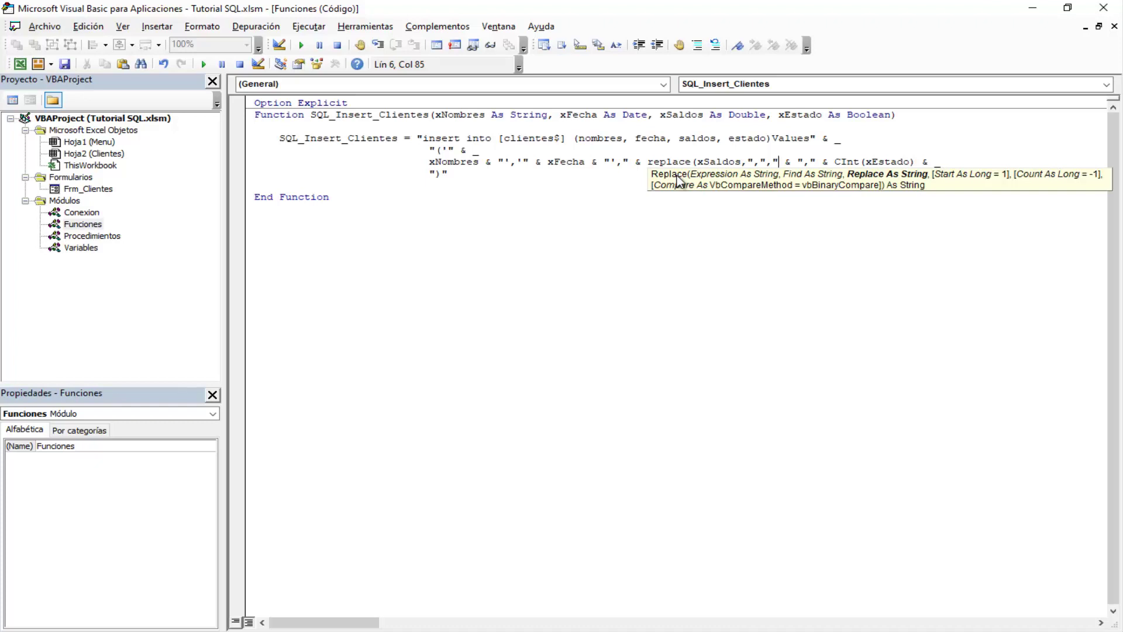
text(."))
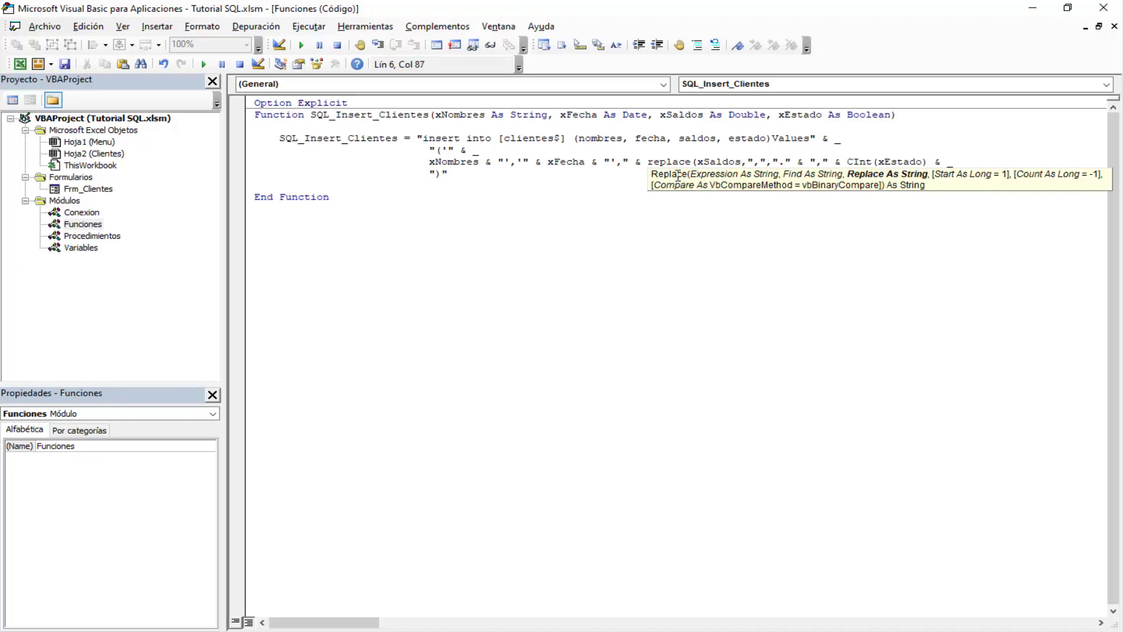
click(678, 176)
key(Down)
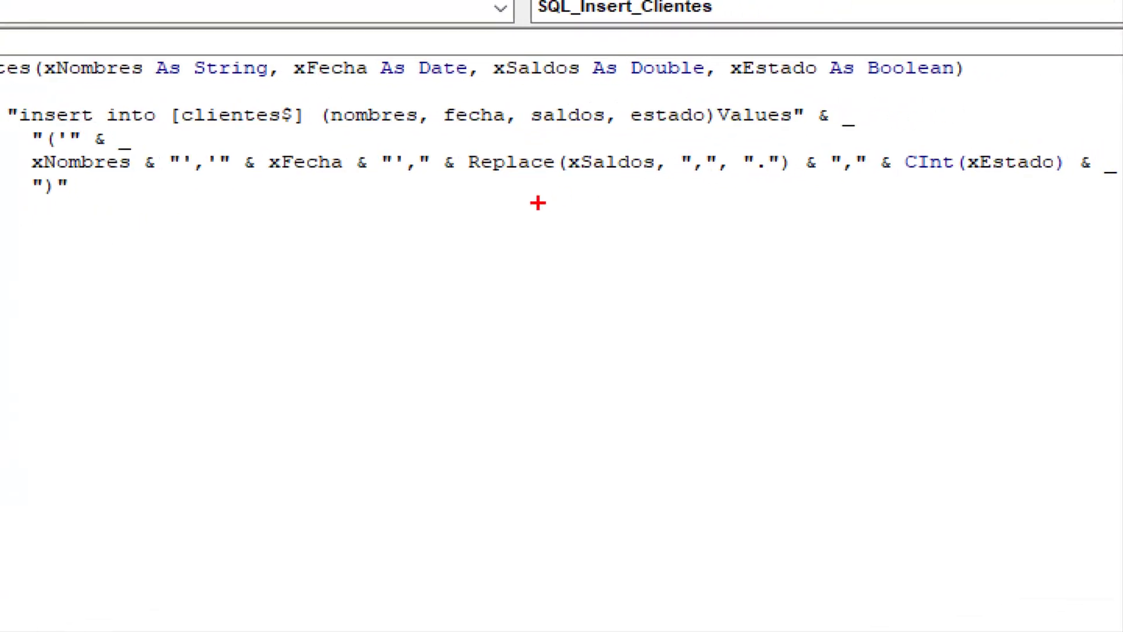
drag(527, 201, 526, 254)
drag(597, 180, 614, 266)
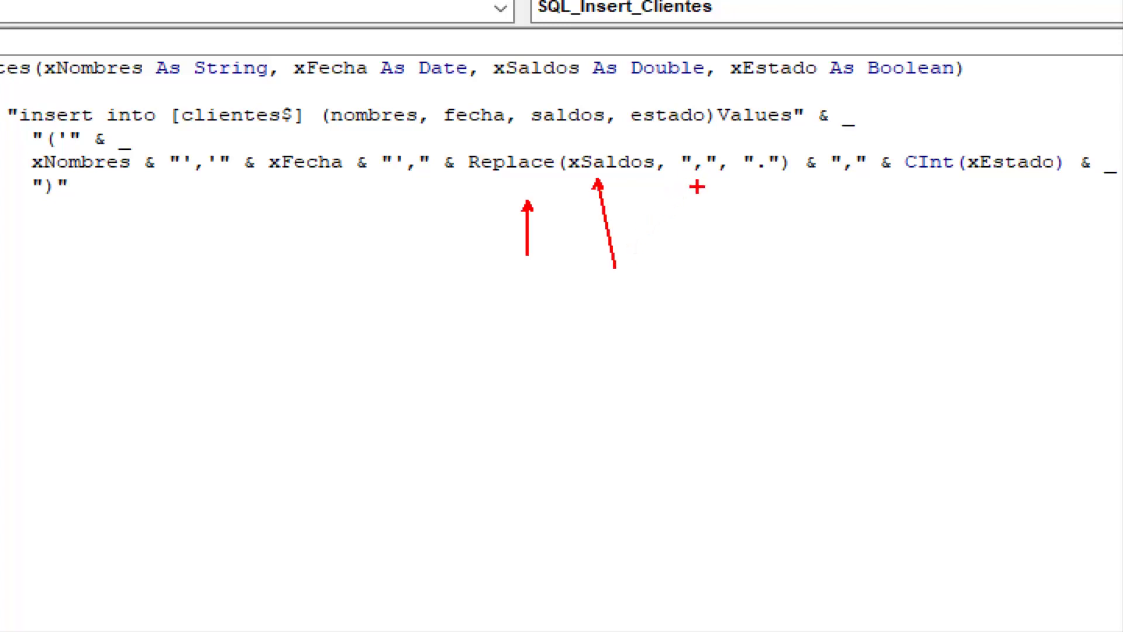
drag(697, 187, 696, 241)
drag(763, 180, 762, 253)
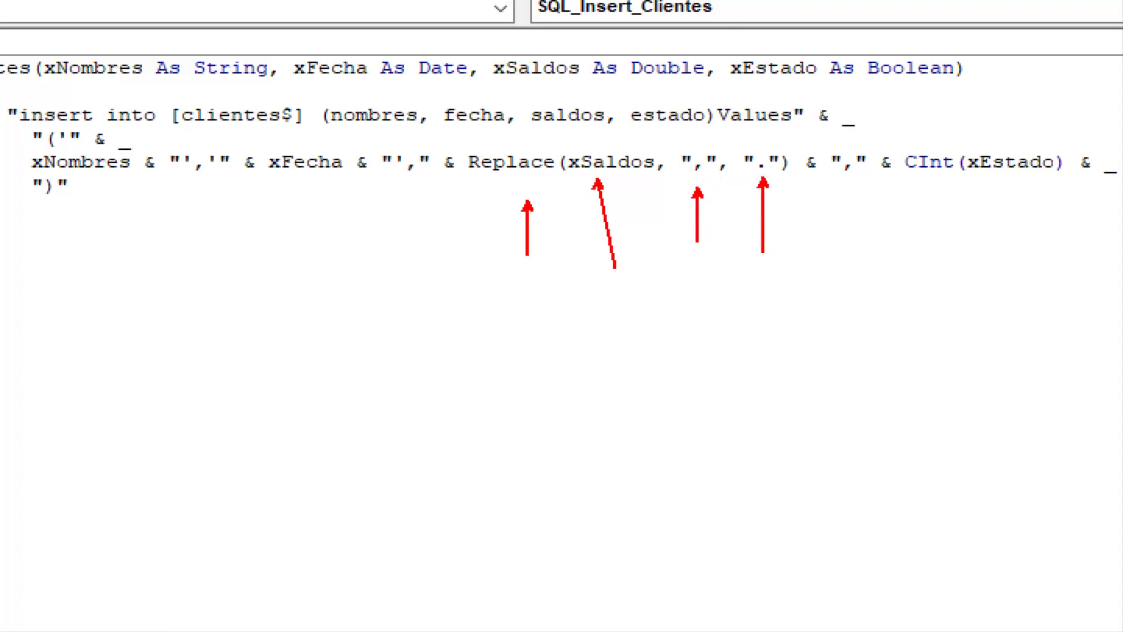
In the registration form, enter client EcoExcel dated 12/12/2021 with balance 5000,147
click(1027, 8)
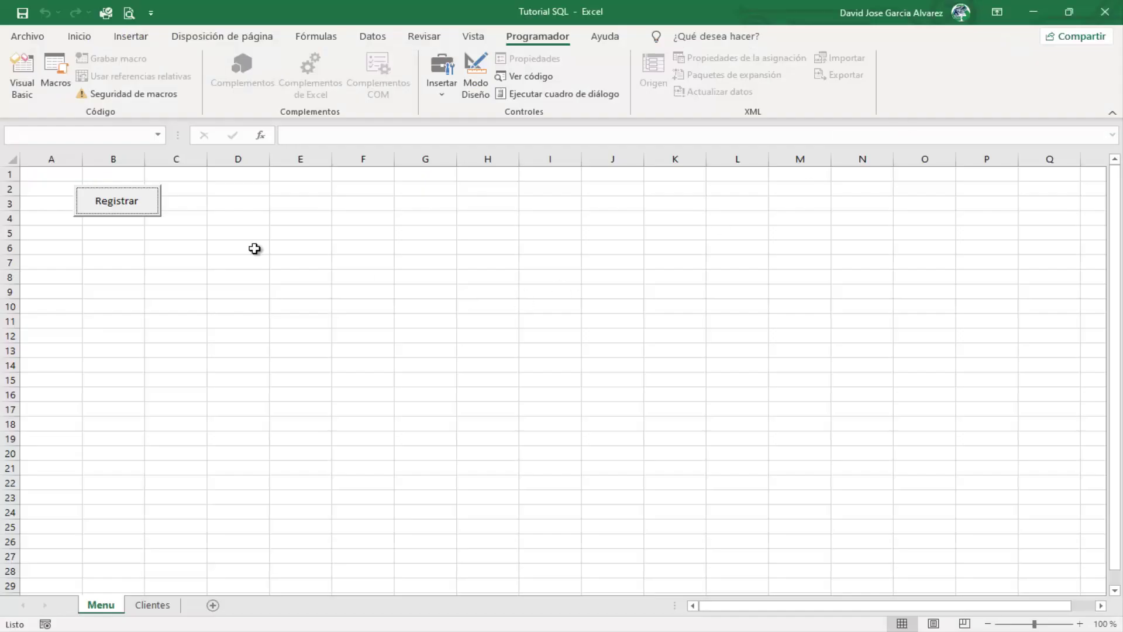
click(122, 206)
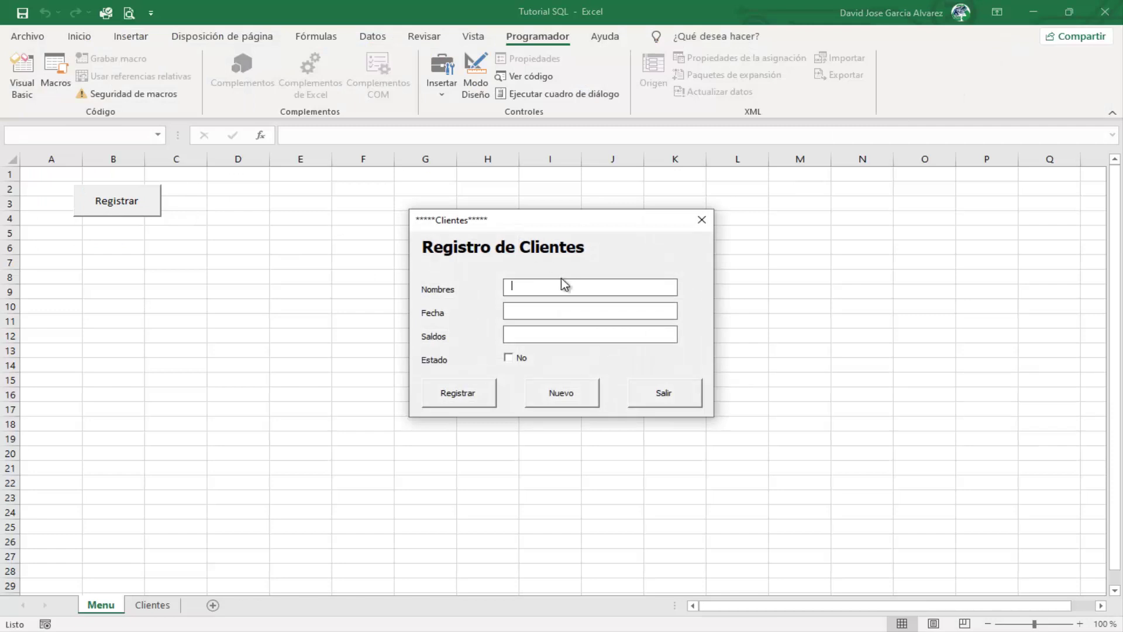
text(Eco)
text(12/)
text(2/)
key(Tab)
text(20)
click(557, 312)
text(2021)
key(Tab)
text(5000,)
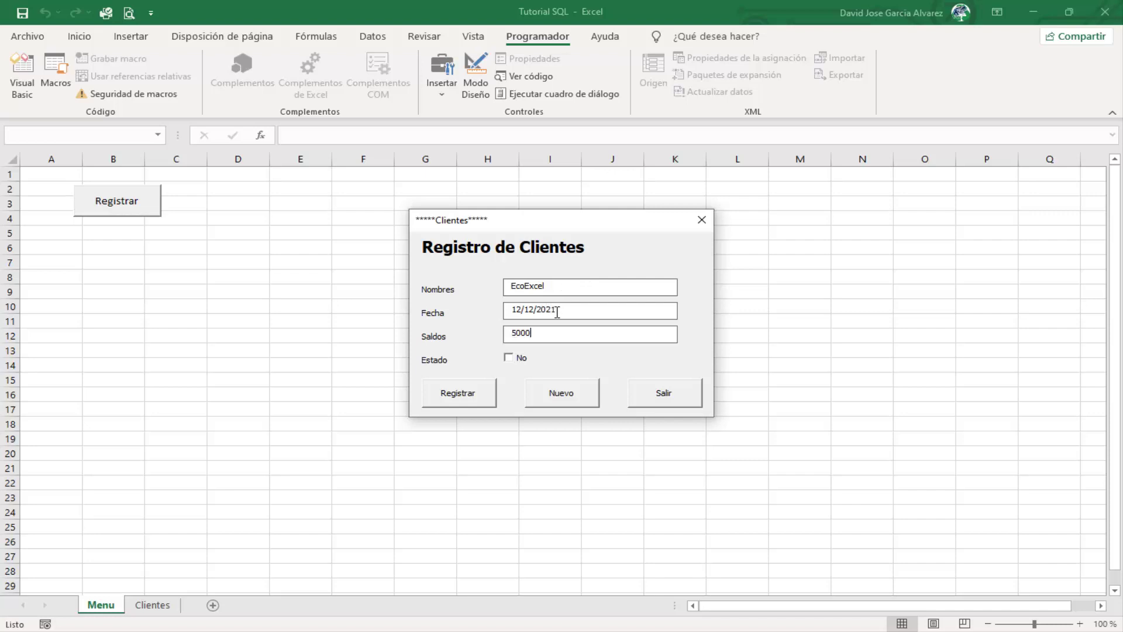
text(14)
text(7)
Mark the client active, register it, dismiss the confirmation, and close the form
click(524, 359)
click(473, 392)
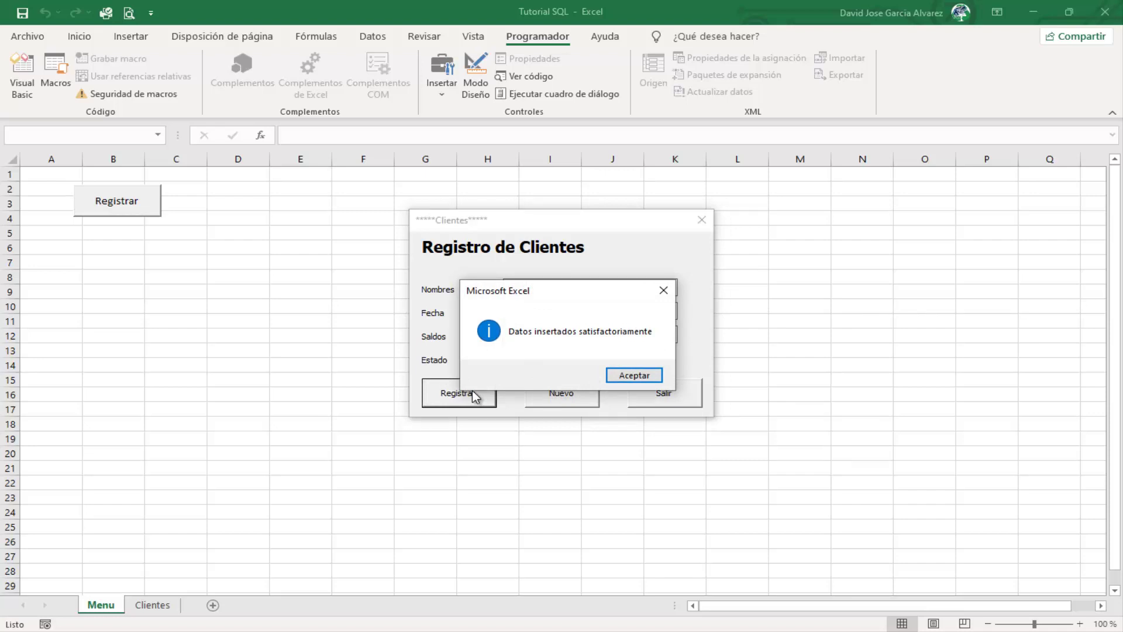
click(636, 377)
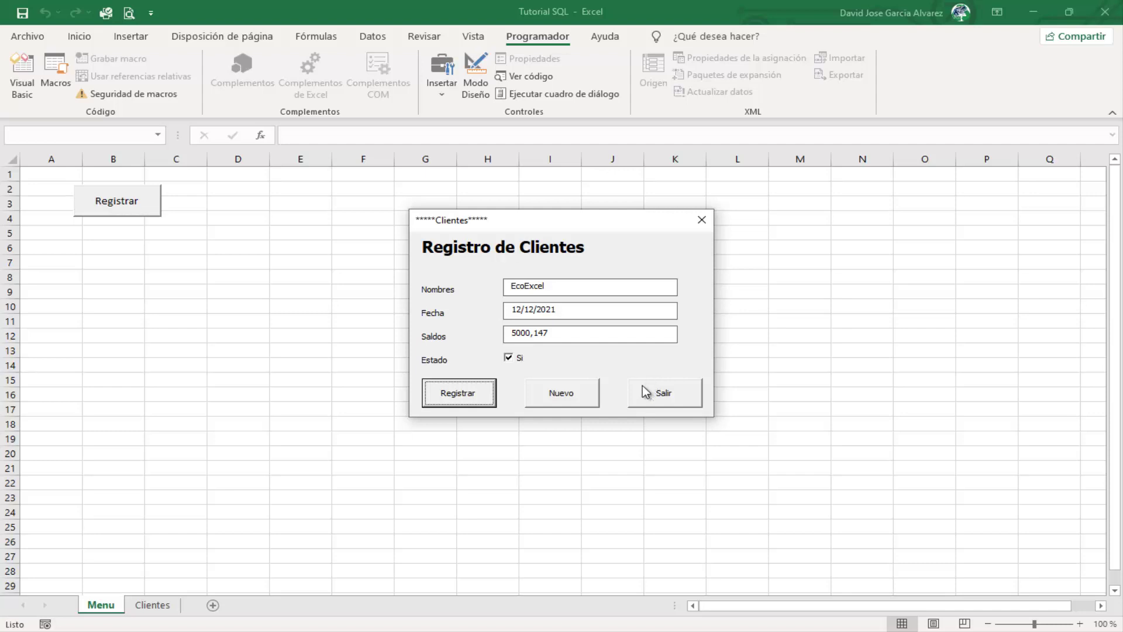
drag(601, 230, 554, 194)
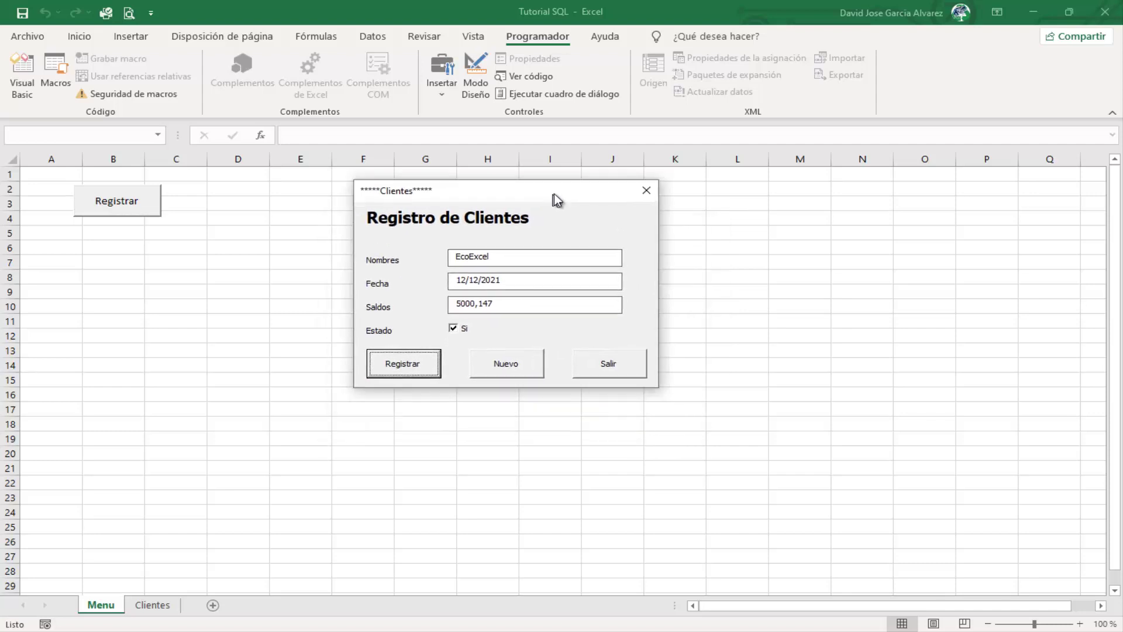
click(610, 361)
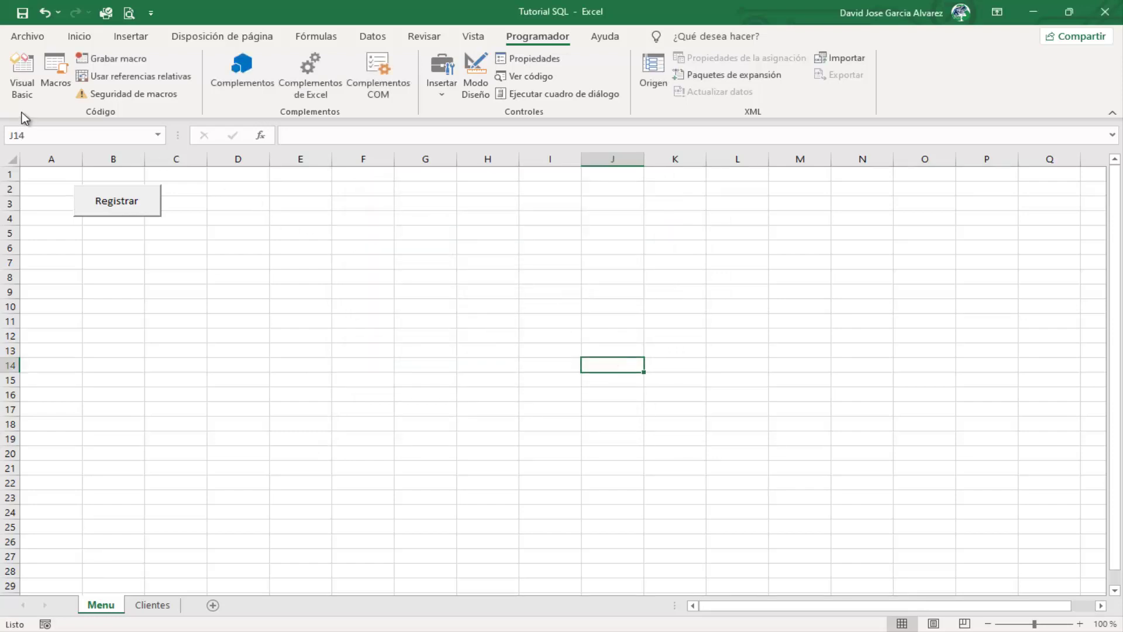
click(26, 88)
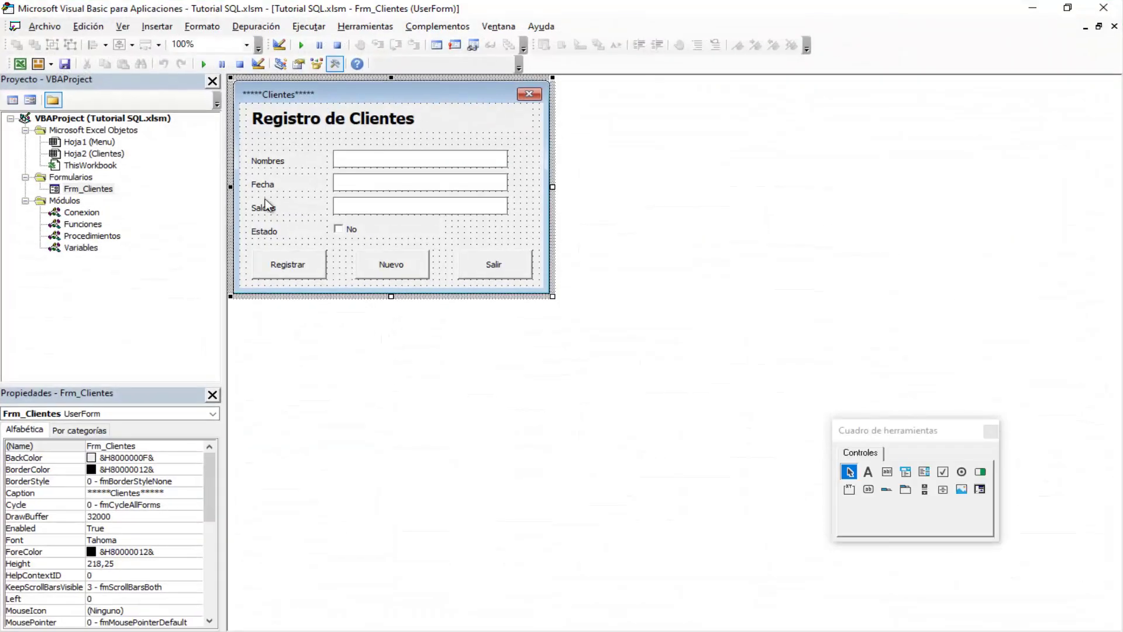
double_click(82, 224)
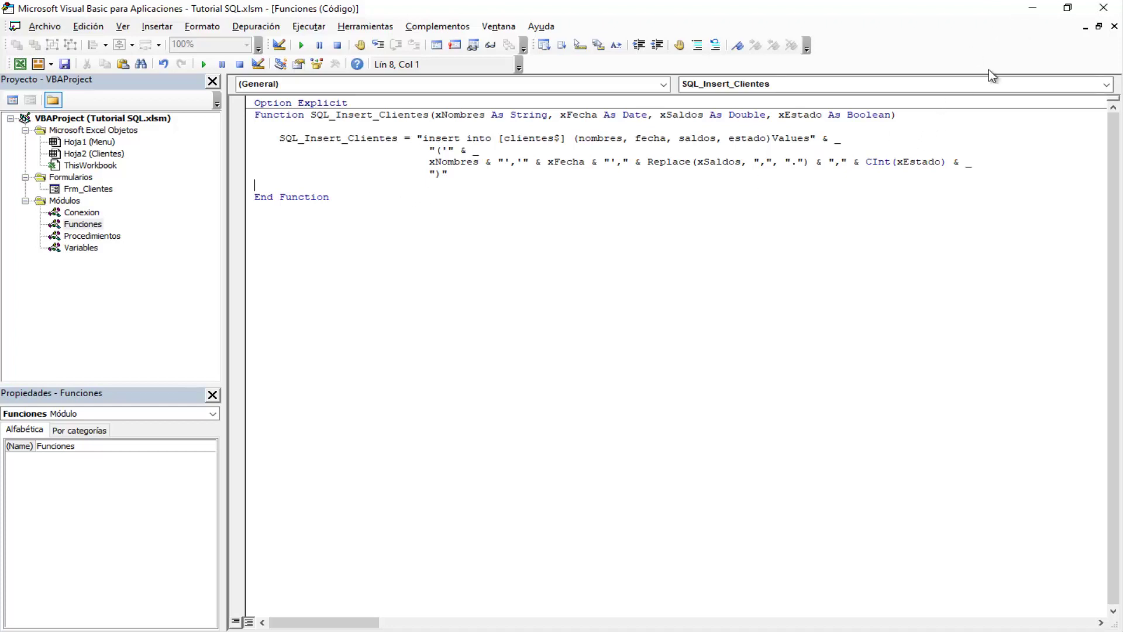
click(1032, 9)
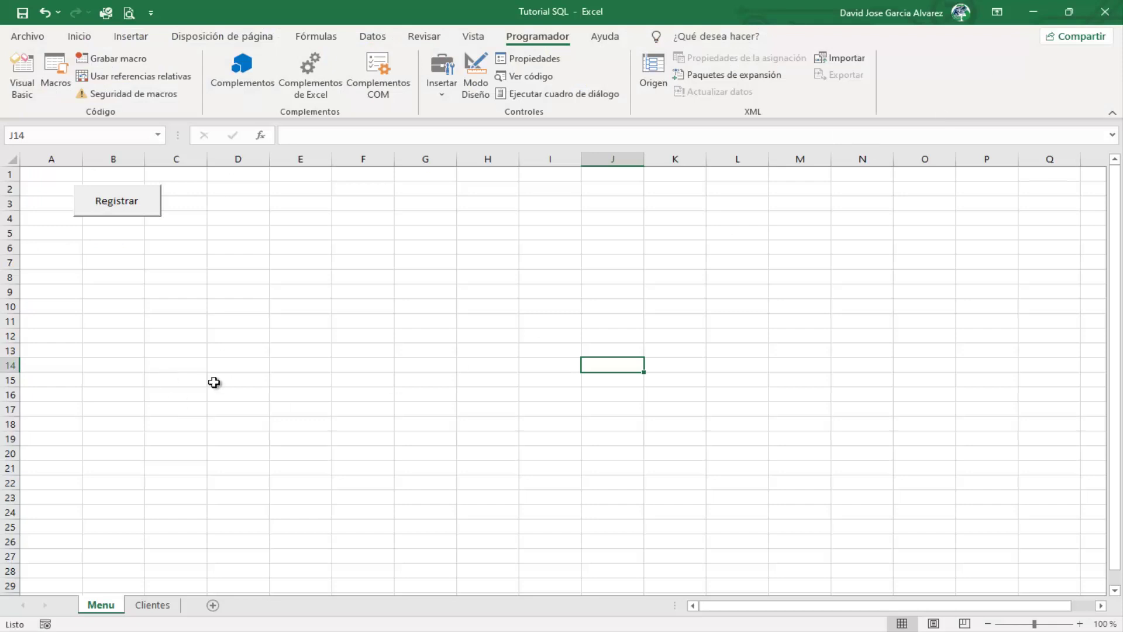
click(151, 606)
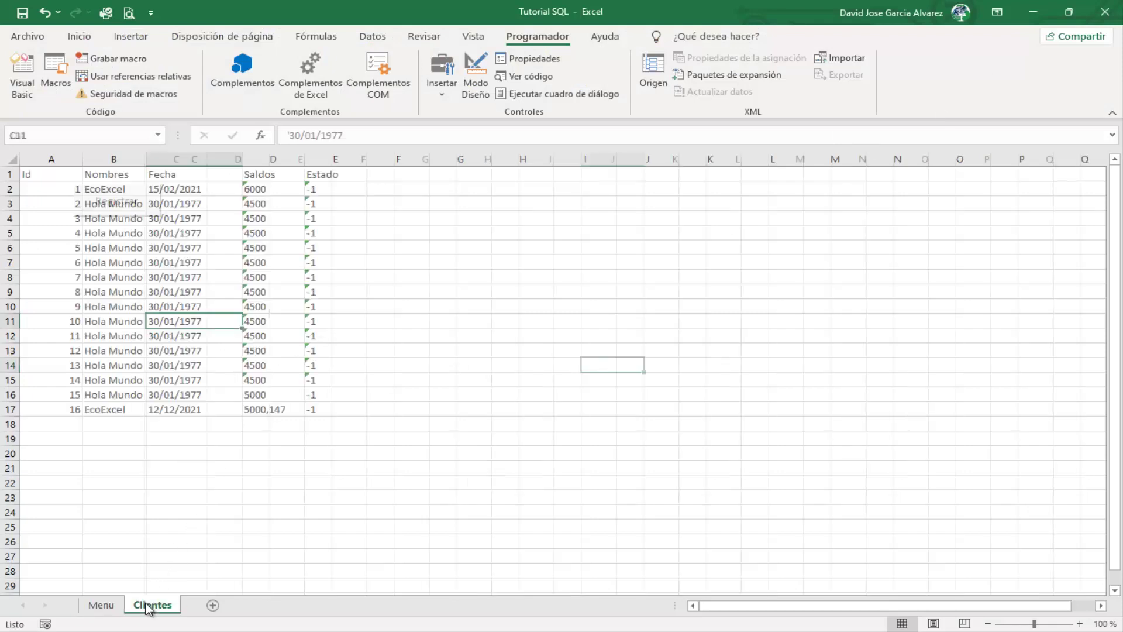
click(51, 198)
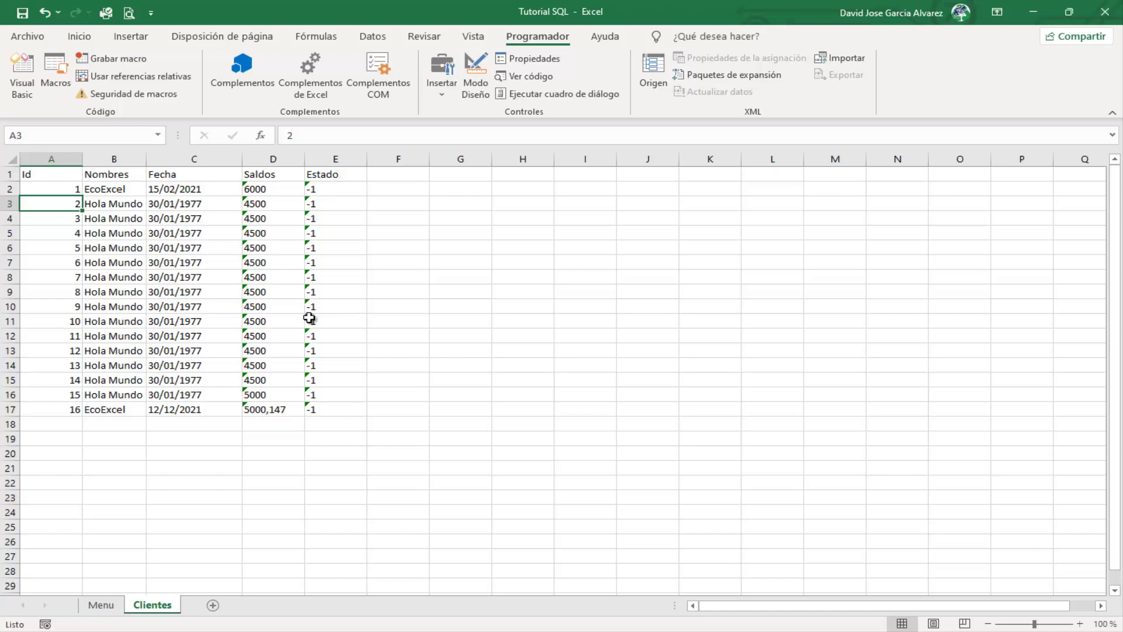
click(102, 606)
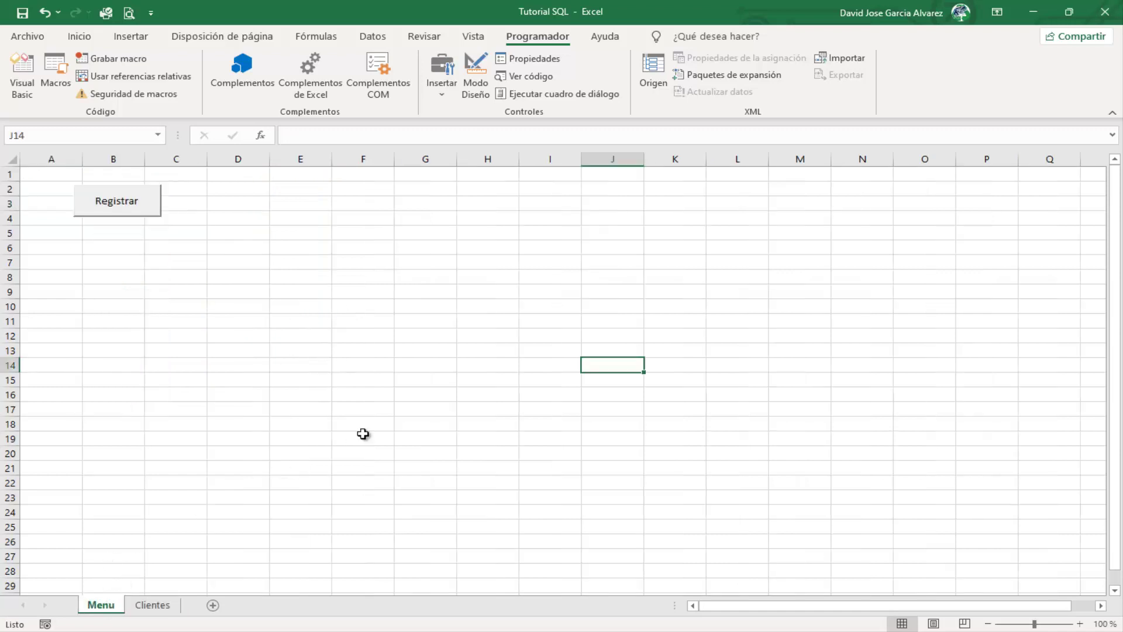
click(386, 423)
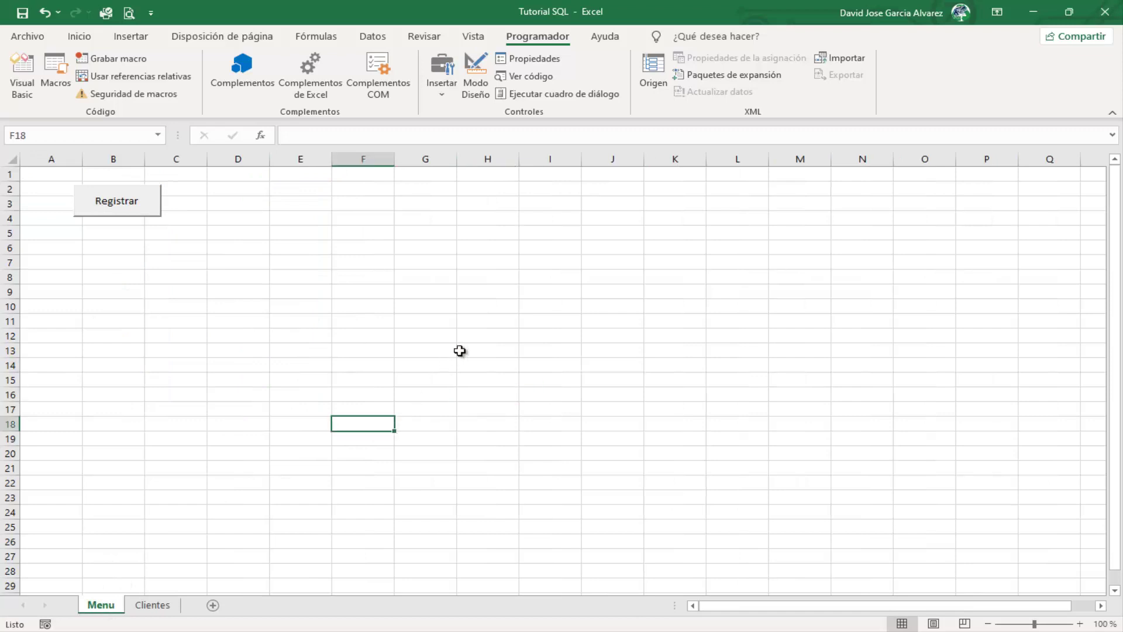